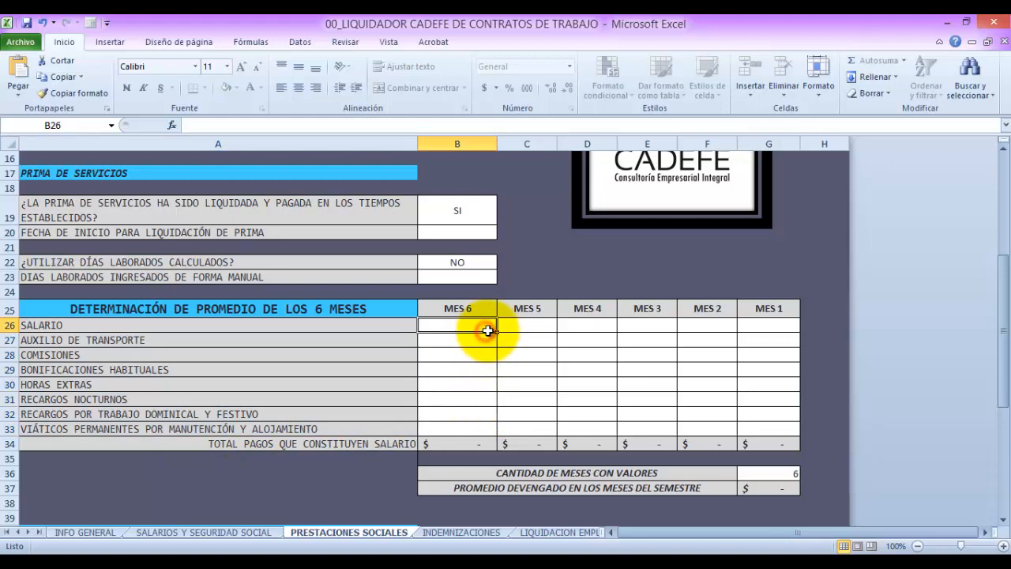
Examine the empty six-month payments table, B26:G33, and switch to the PRIMA sheet of the CALCULOS workbook.
left_click_drag(487, 330, 743, 429)
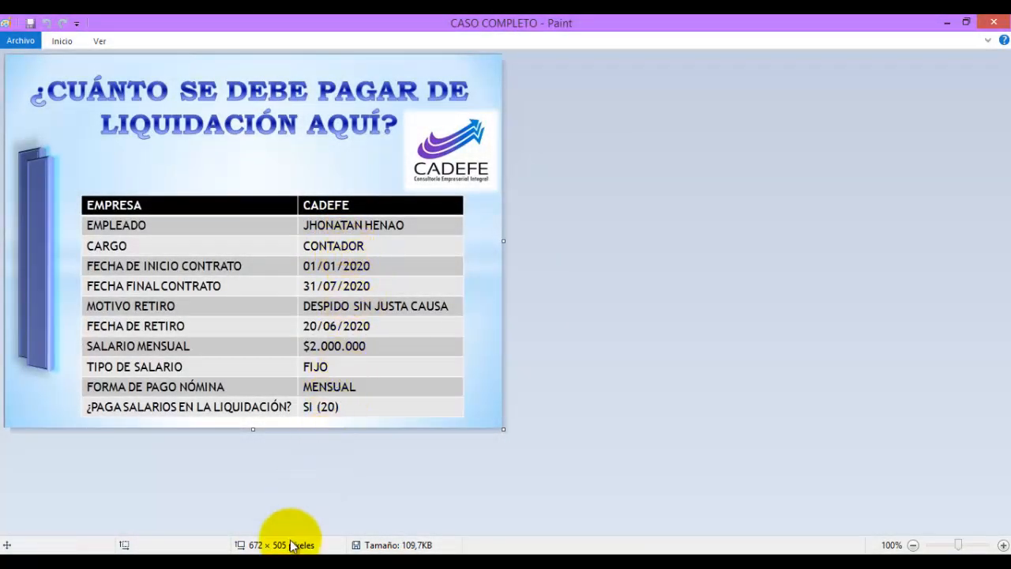
left_click(290, 556)
left_click(323, 518)
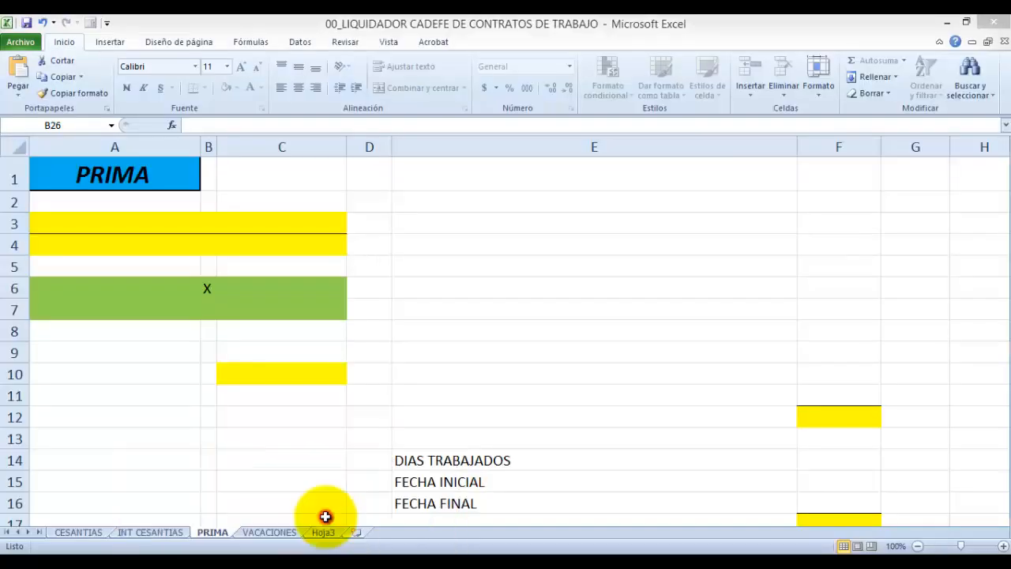
left_click(427, 260)
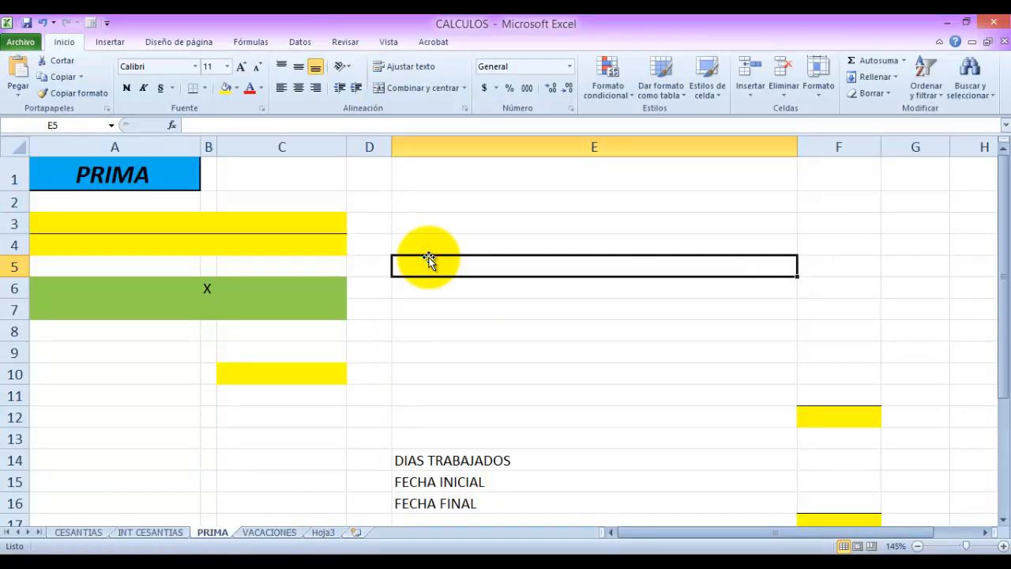
Copy the formula layout in A3:C4 of the CESANTIAS sheet to cell A3 of the PRIMA sheet.
left_click(103, 534)
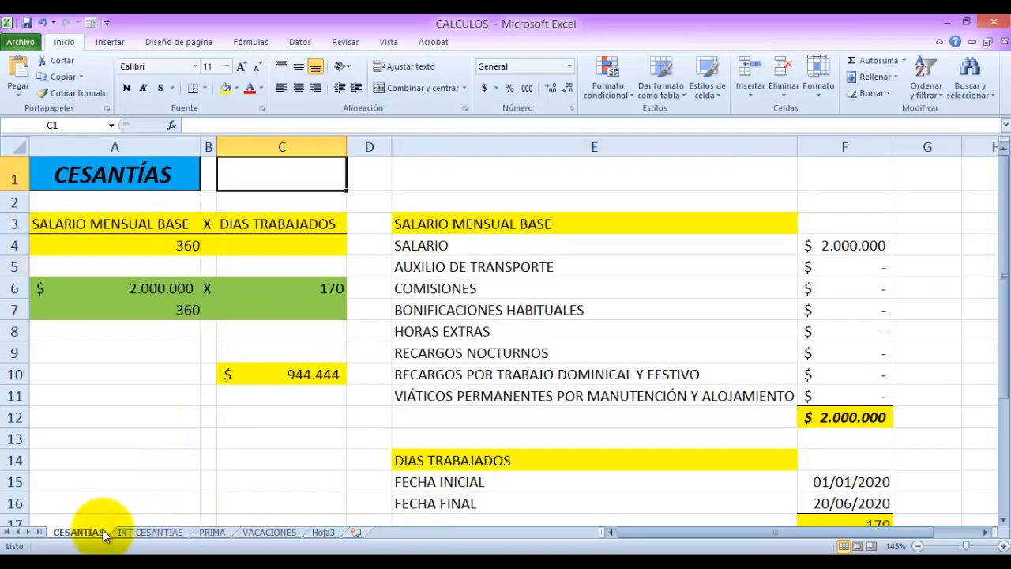
left_click(220, 330)
left_click_drag(111, 221, 235, 241)
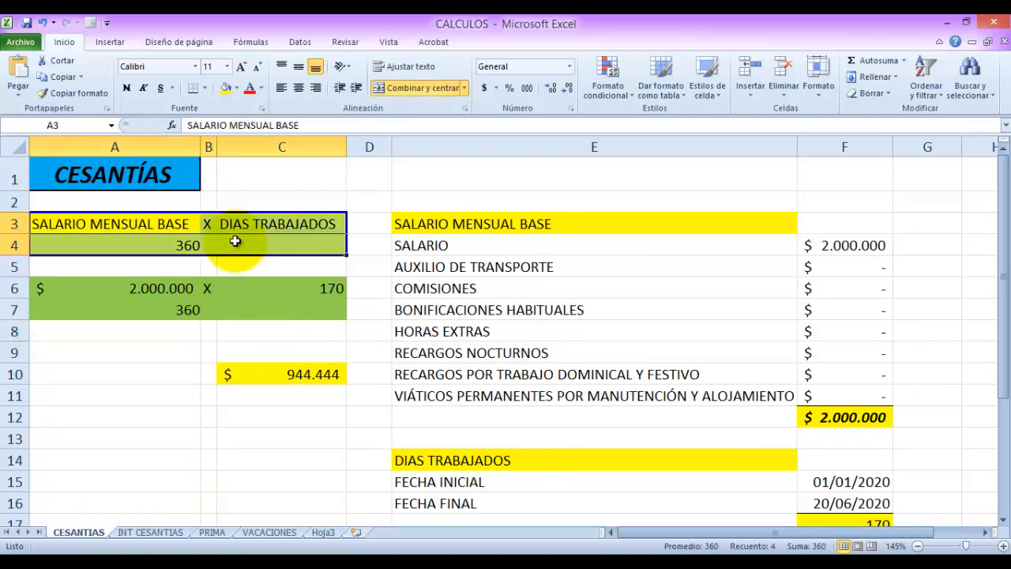
key("ctrl+c")
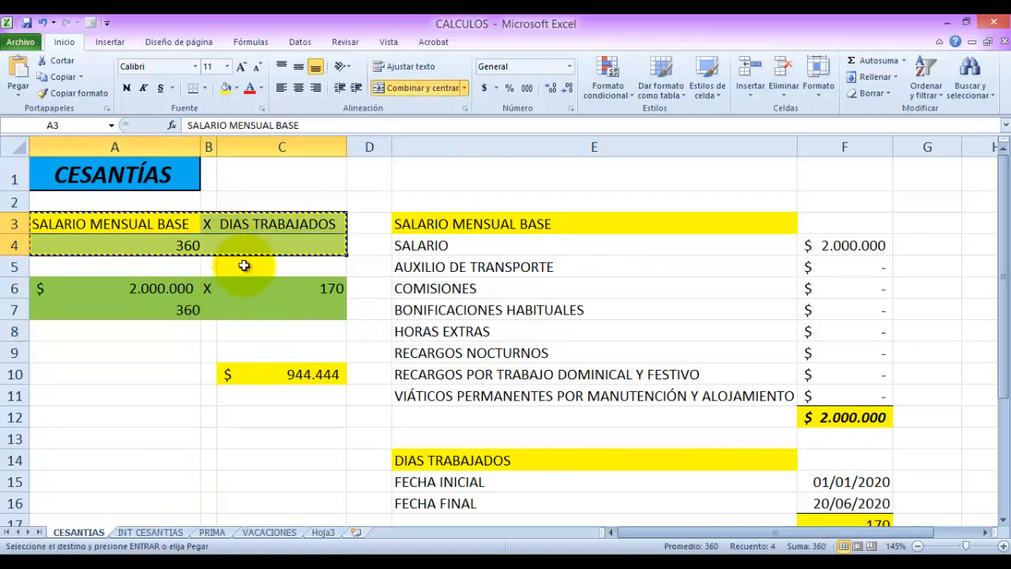
left_click(225, 535)
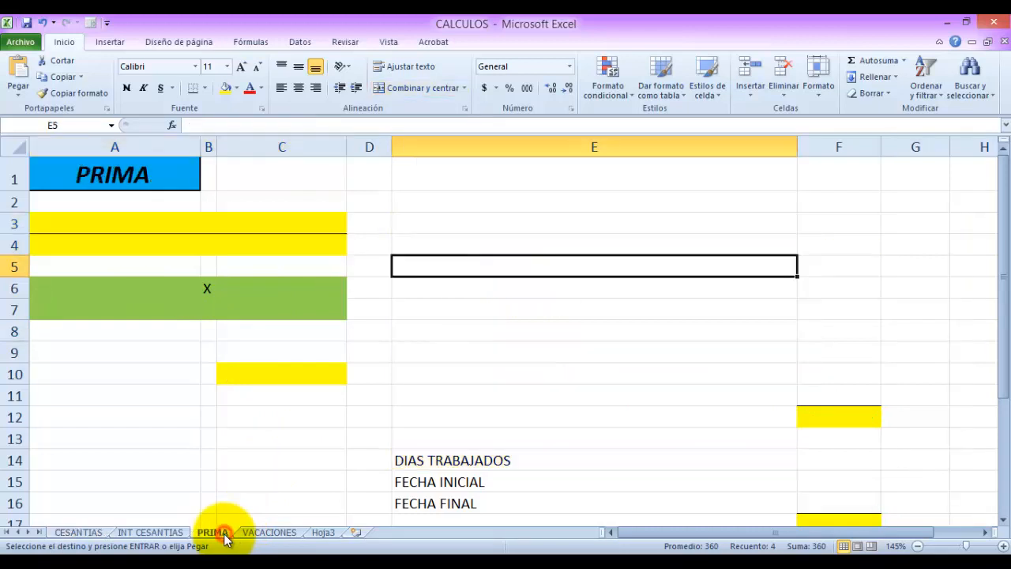
left_click(131, 227)
key("ctrl+v")
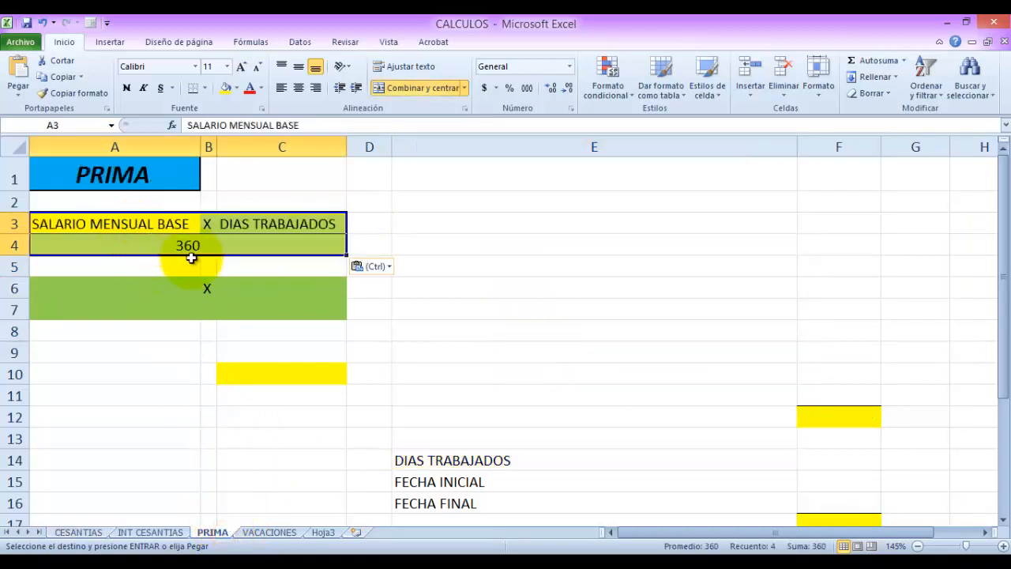
Review the terms of the prima formula: base monthly salary, days worked and the 360 divisor.
left_click(158, 225)
left_click(208, 225)
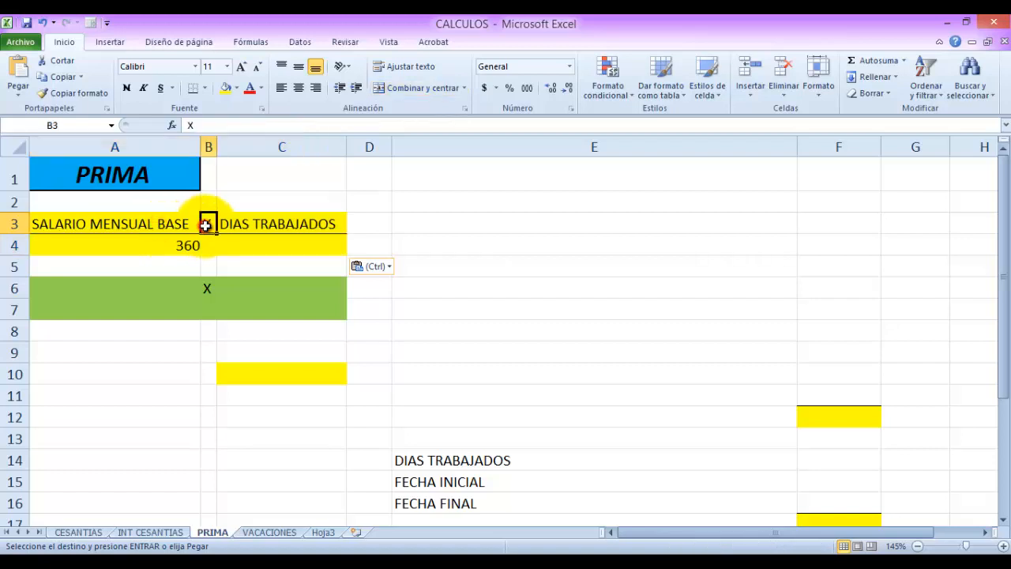
left_click(226, 224)
left_click(201, 247)
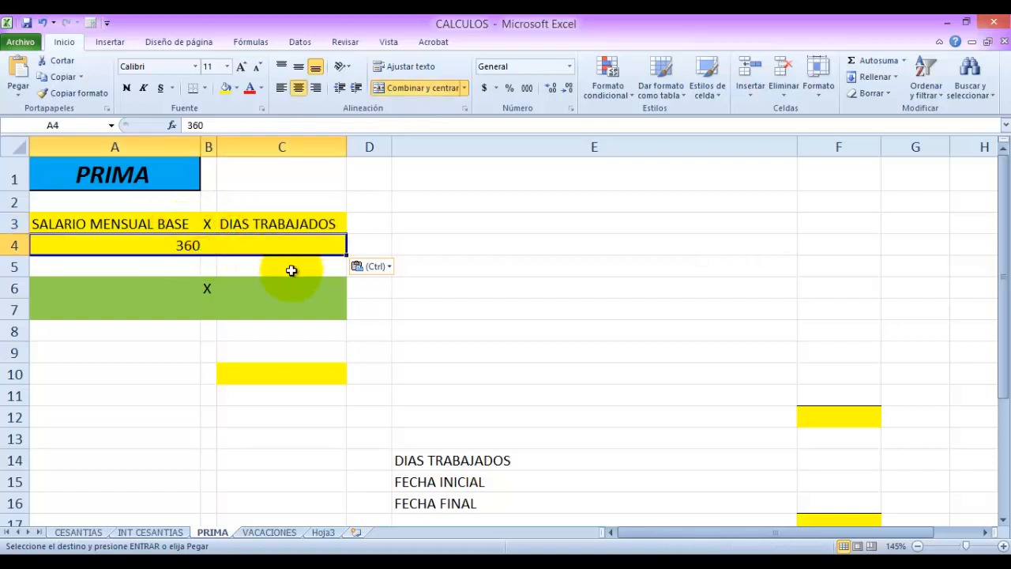
left_click(103, 220)
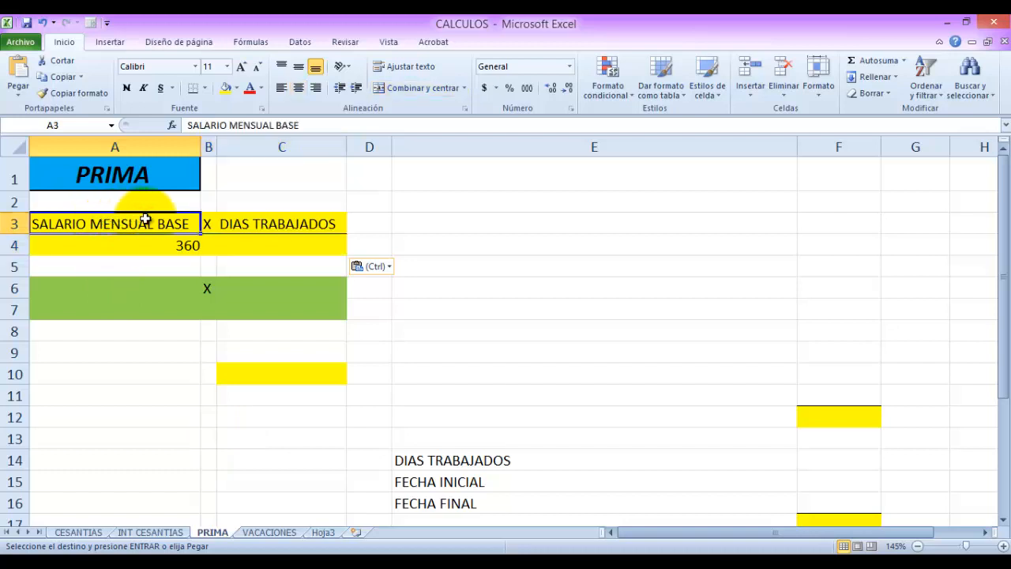
left_click(267, 221)
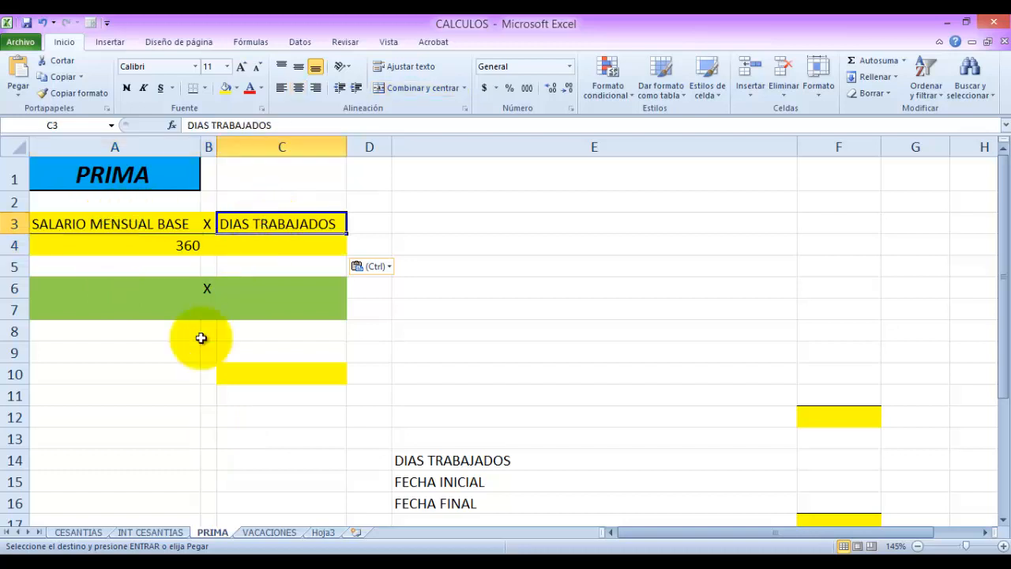
Copy the SALARIO MENSUAL BASE concept list, E3:E11 on the CESANTIAS sheet, to cell E3 of the PRIMA sheet.
left_click(99, 535)
left_click(485, 329)
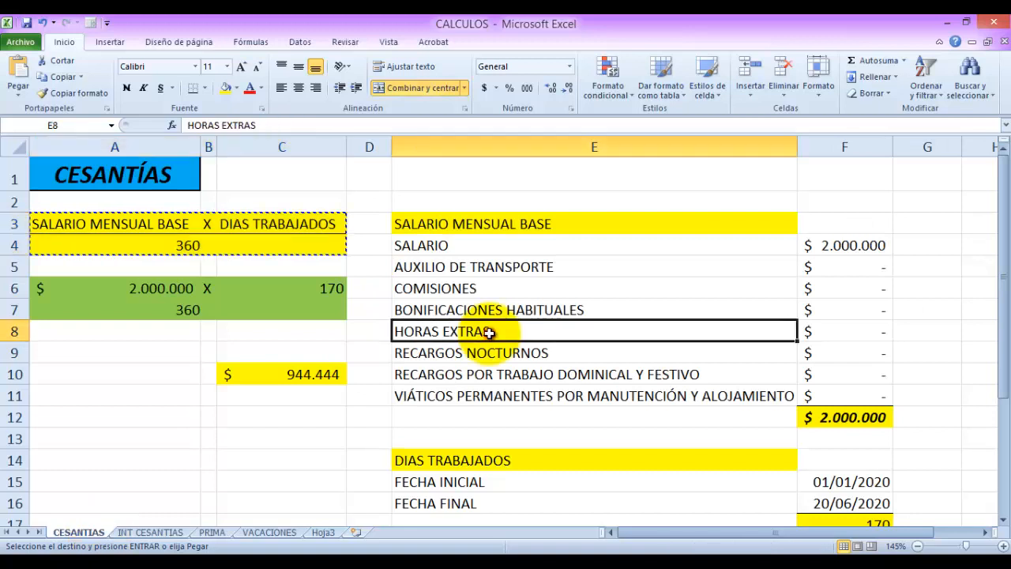
left_click_drag(466, 224, 463, 391)
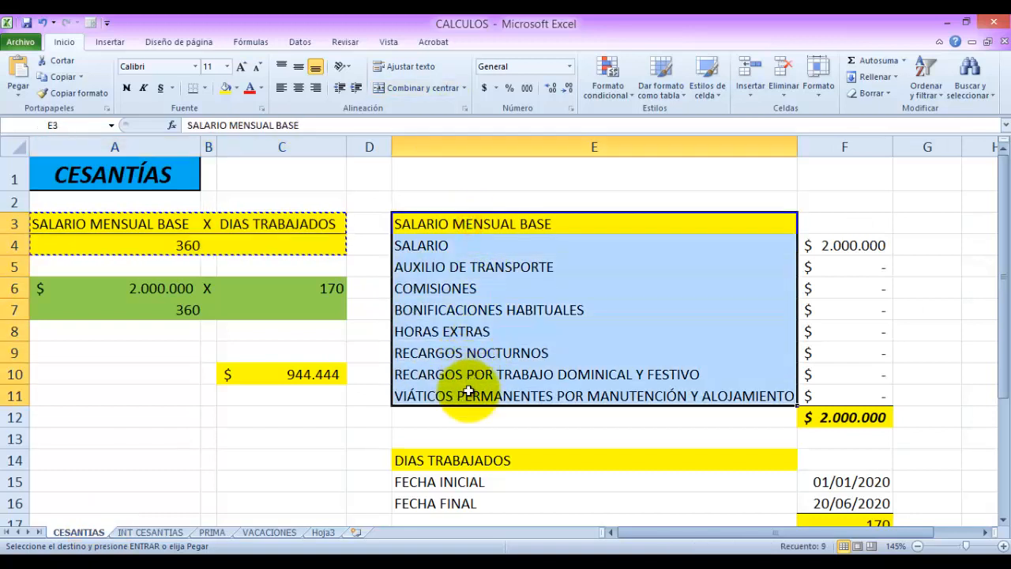
key("ctrl+c")
left_click(224, 534)
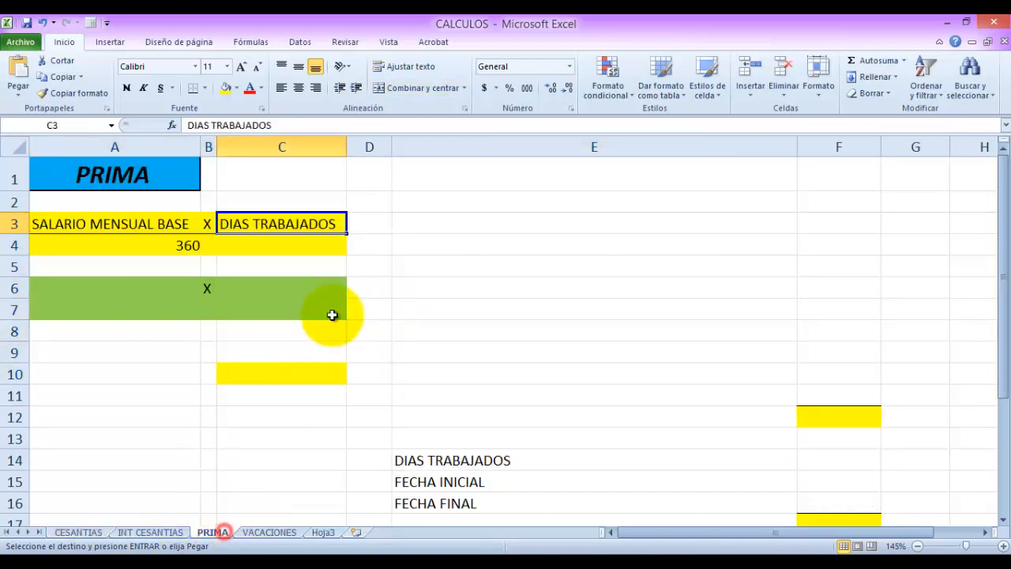
left_click(94, 538)
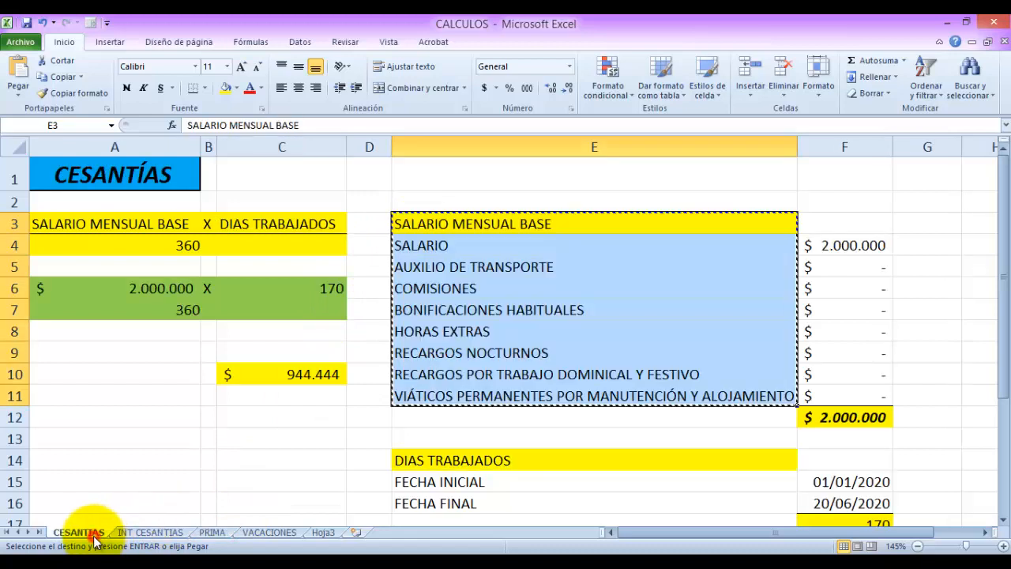
left_click(215, 533)
left_click(451, 225)
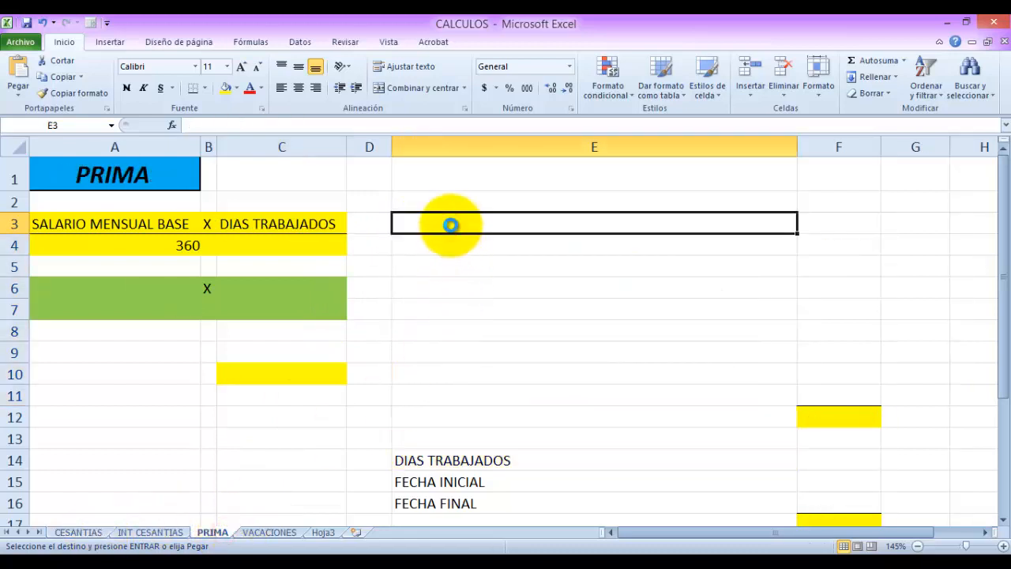
key("ctrl+v")
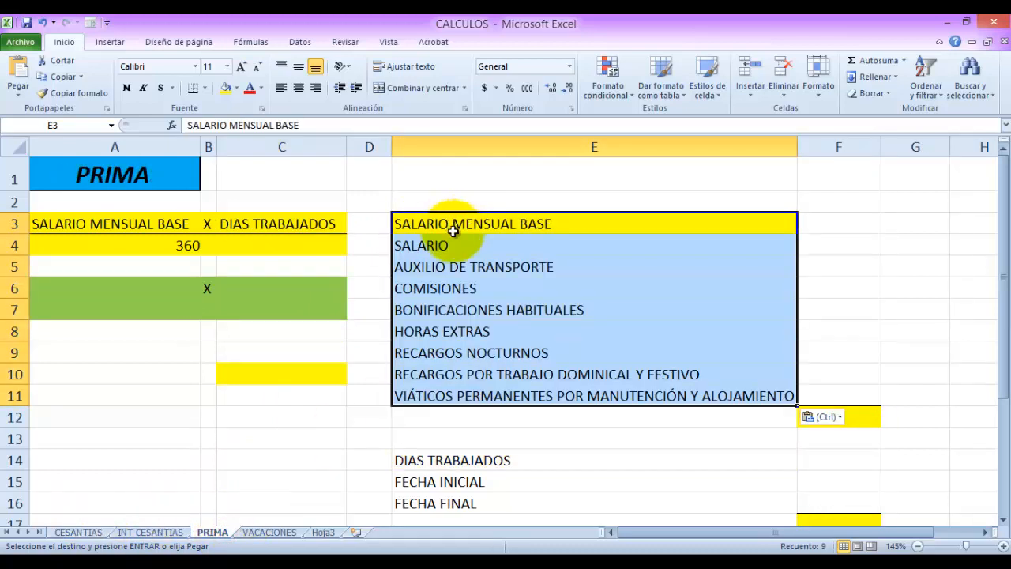
Switch to the PRESENTACIÓN slideshow in PowerPoint and read the SALARIO MENSUAL BASE and CUIDADO! slides.
left_click(330, 565)
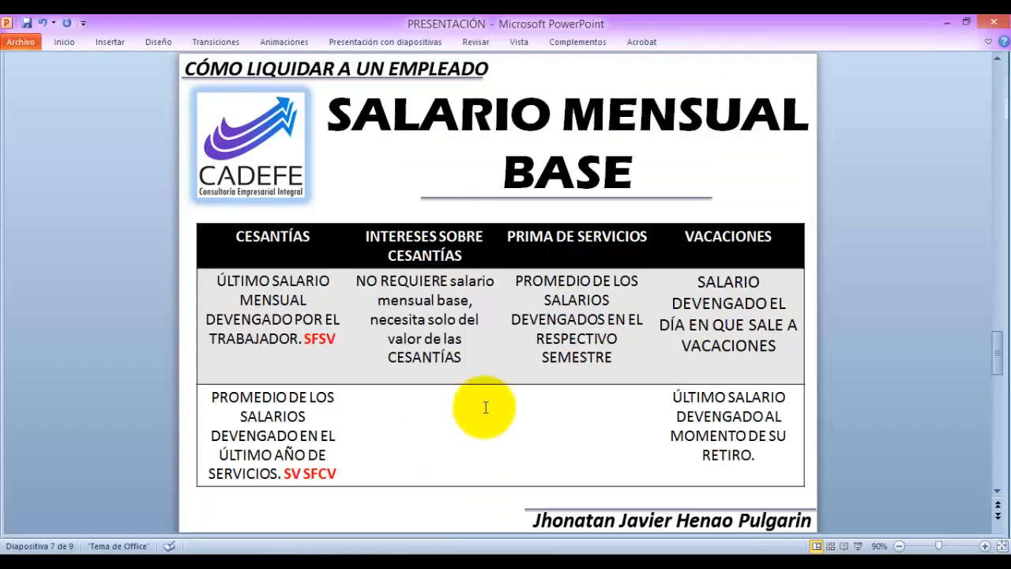
scroll(527, 362, "down", 1)
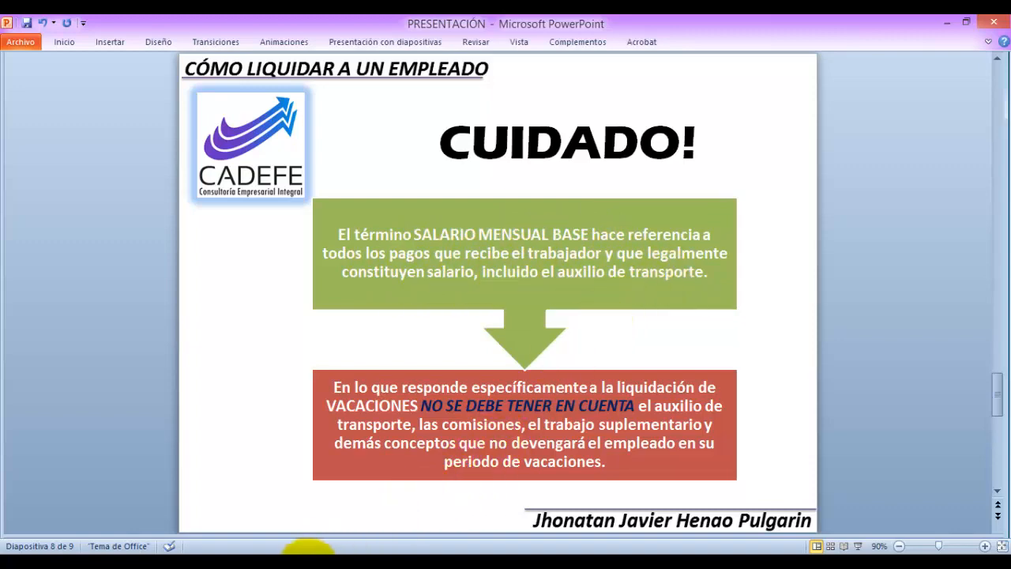
mouse_move(309, 551)
Return to the CALCULOS workbook and review each salary concept on the PRIMA sheet, from SALARIO to VIÁTICOS PERMANENTES.
left_click(318, 516)
left_click(572, 252)
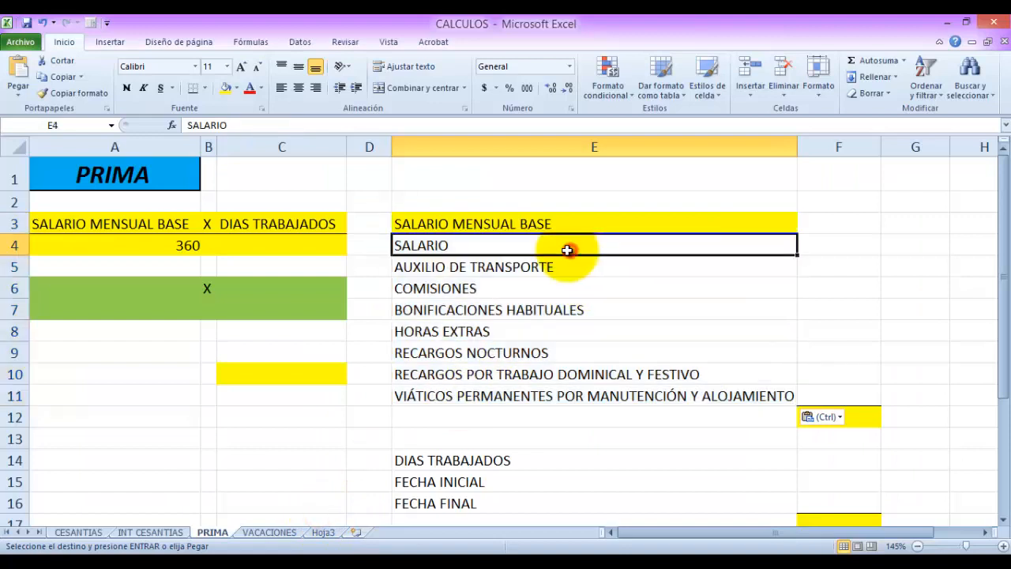
left_click(516, 271)
left_click(514, 286)
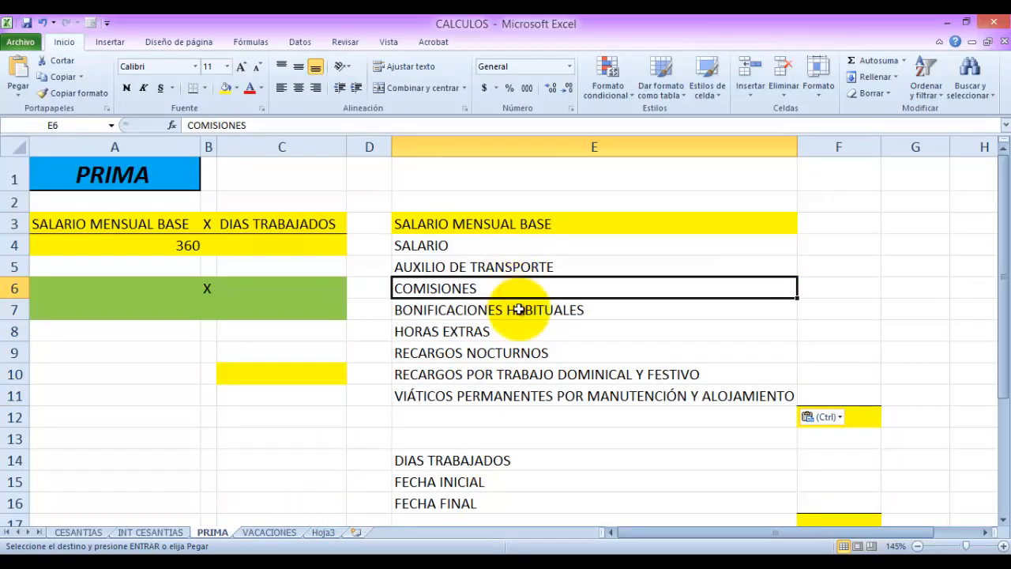
left_click(515, 309)
left_click(513, 331)
left_click(517, 351)
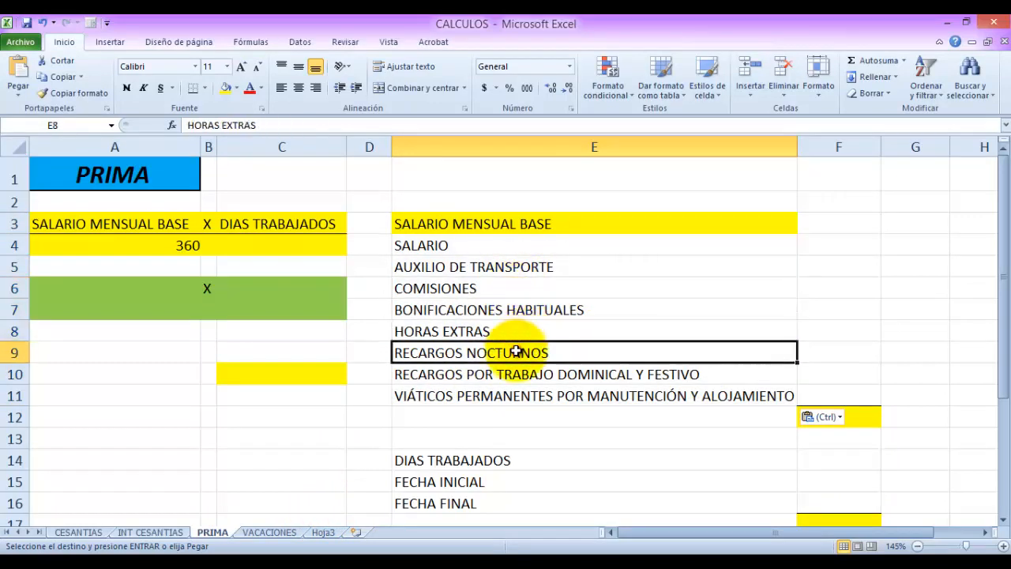
left_click(517, 377)
left_click(518, 395)
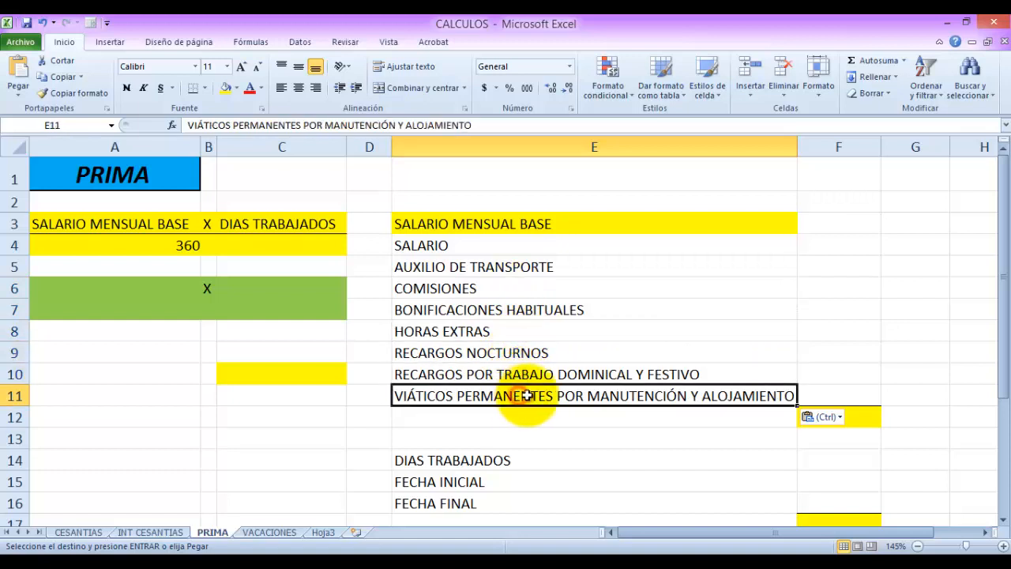
left_click(716, 290)
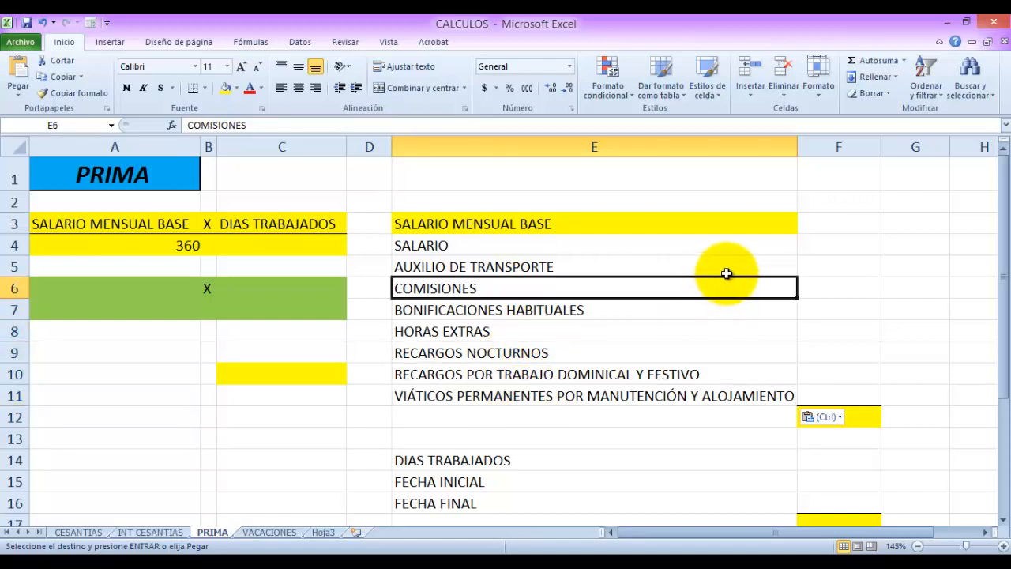
Check the base salary rule for PRIMA DE SERVICIOS on the SALARIO MENSUAL BASE slide of the PowerPoint presentation.
left_click(823, 250)
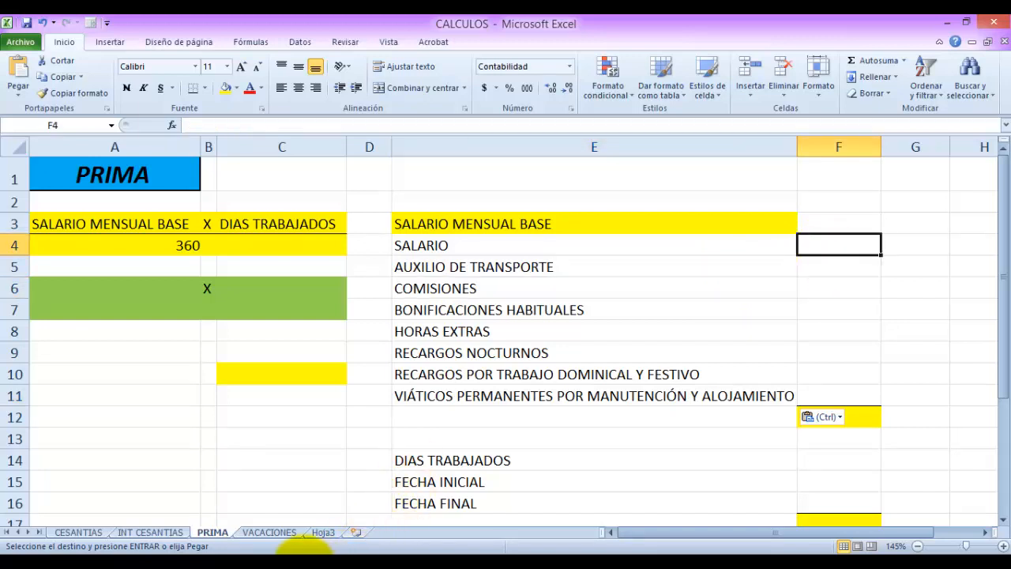
mouse_move(308, 557)
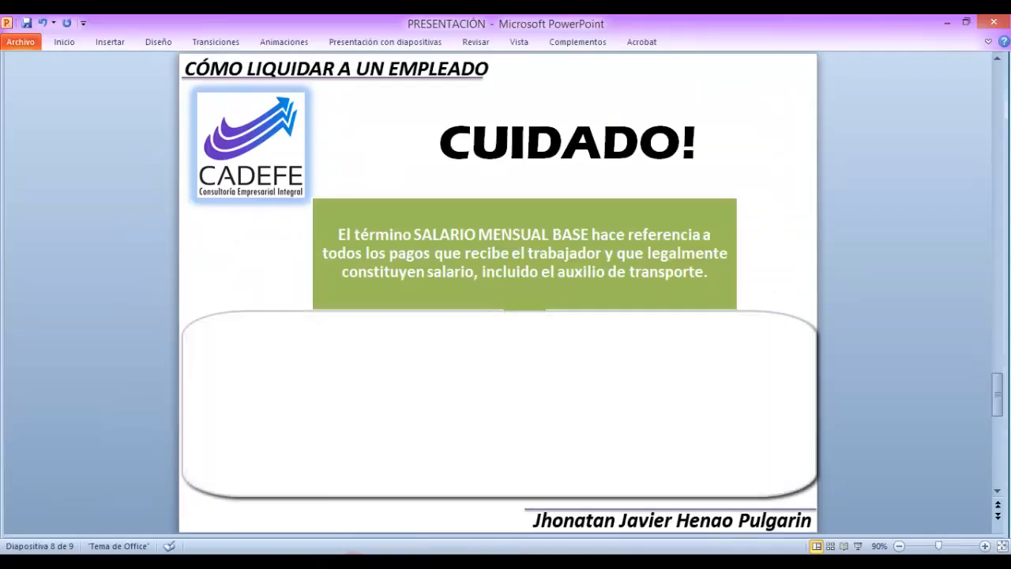
scroll(542, 392, "up", 1)
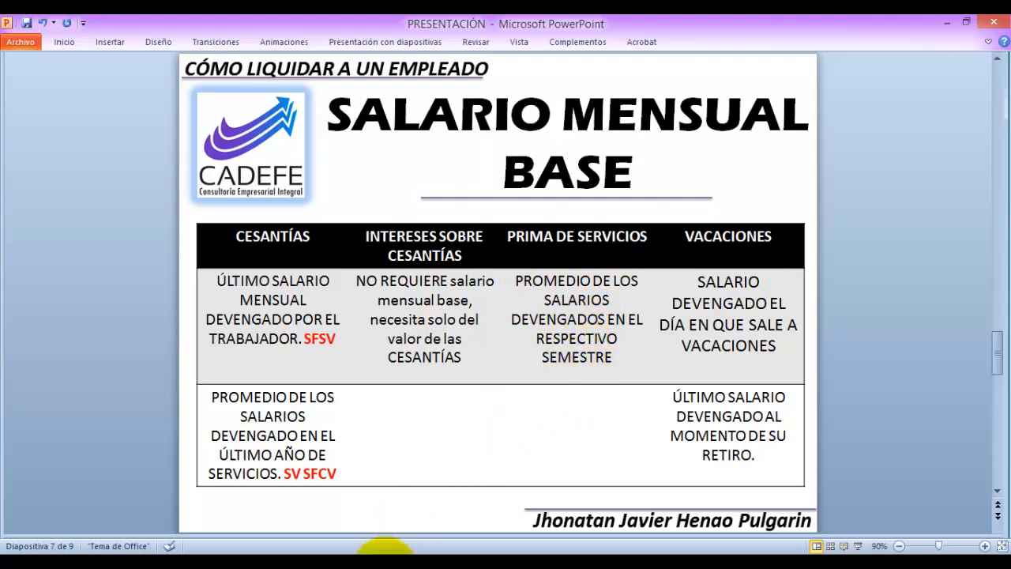
In the CASO COMPLETO image in Paint, outline in red the $2.000.000 salary, FIJO salary type, 01/01/2020 start date and 20/06/2020 retirement date.
left_click(383, 567)
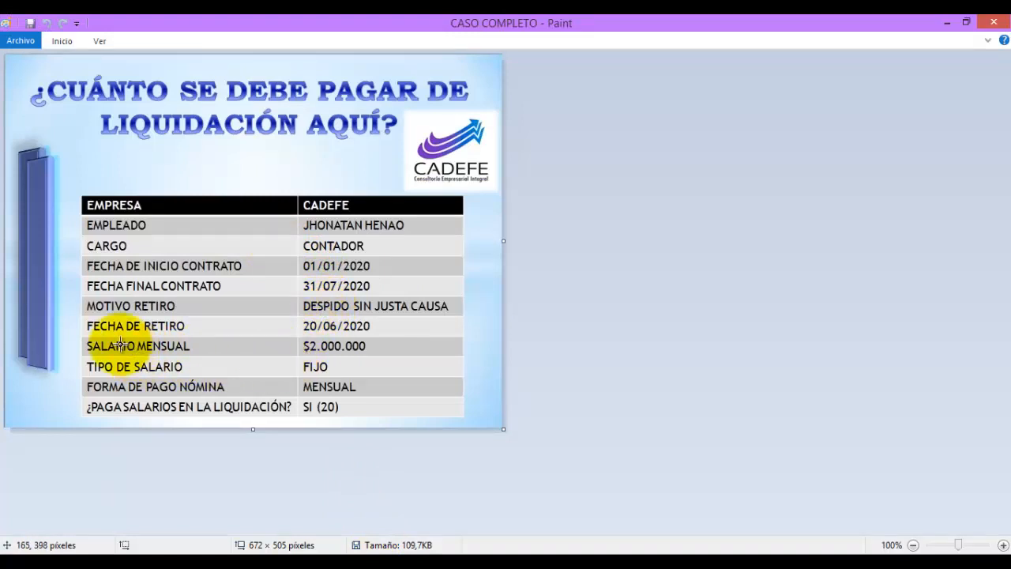
left_click_drag(296, 337, 374, 354)
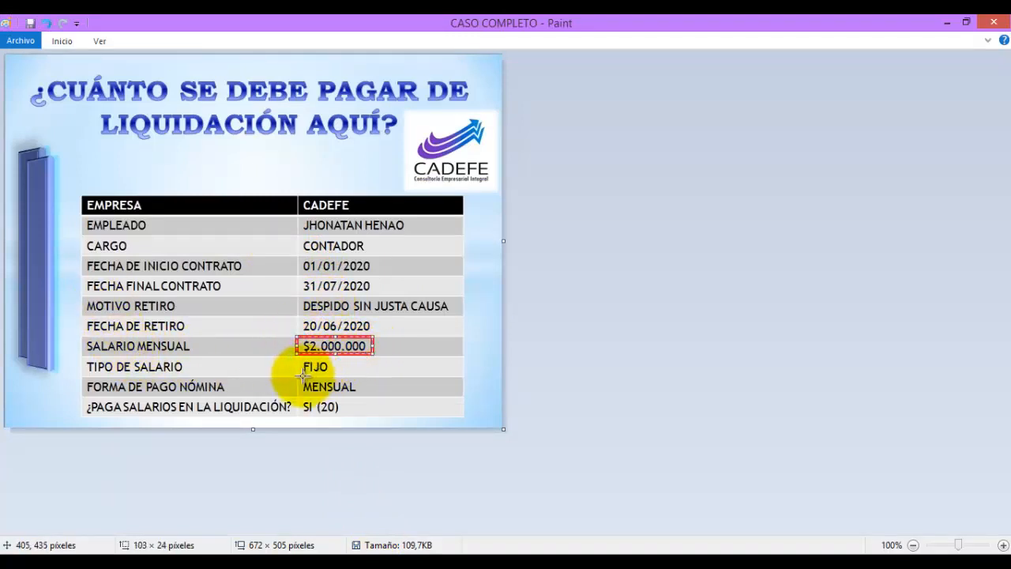
left_click_drag(305, 376, 333, 355)
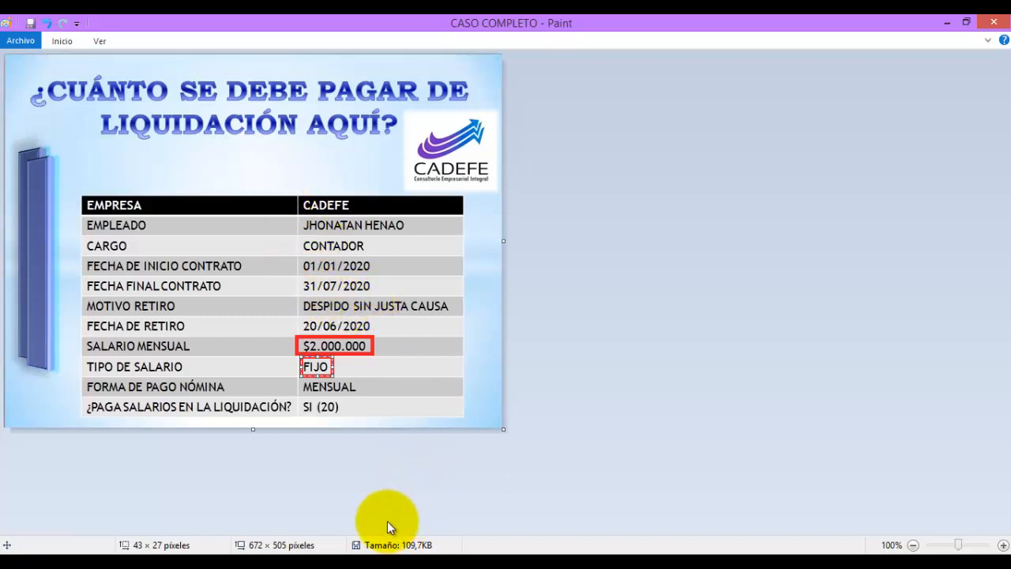
left_click_drag(298, 256, 386, 271)
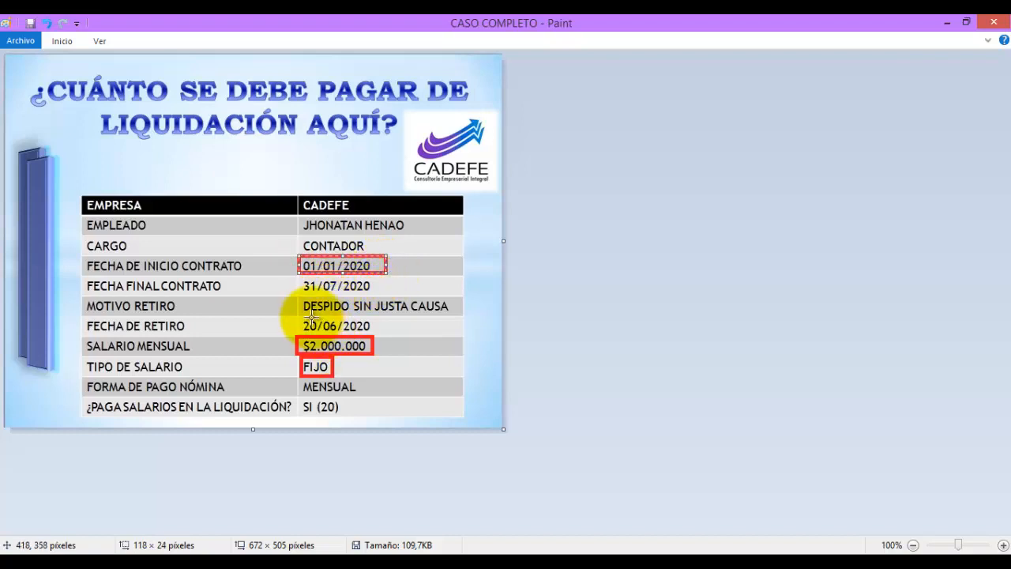
left_click_drag(301, 317, 381, 333)
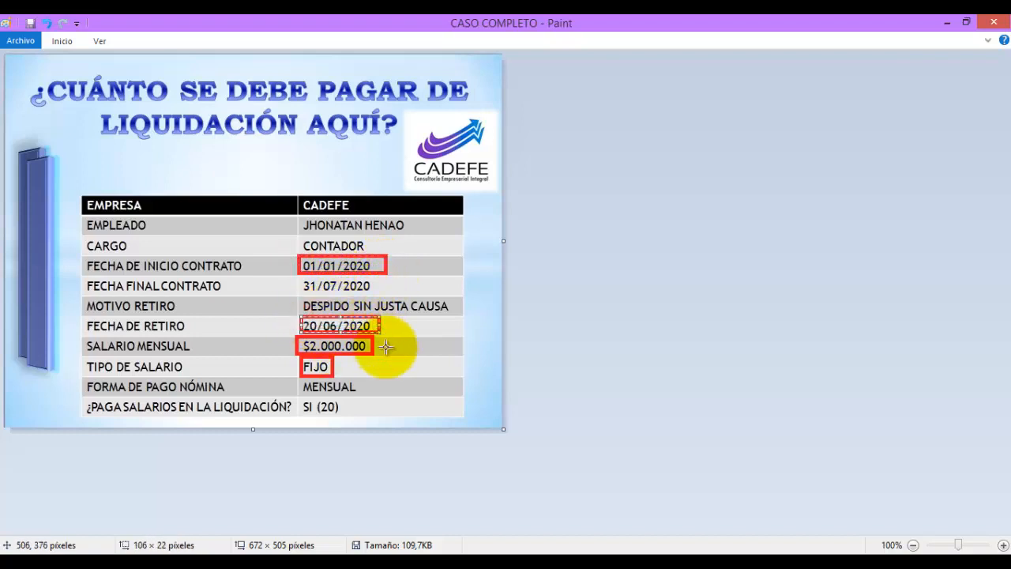
Switch back to the CALCULOS workbook in Excel and select the COMISIONES value cell F6 on the PRIMA sheet.
left_click(292, 552)
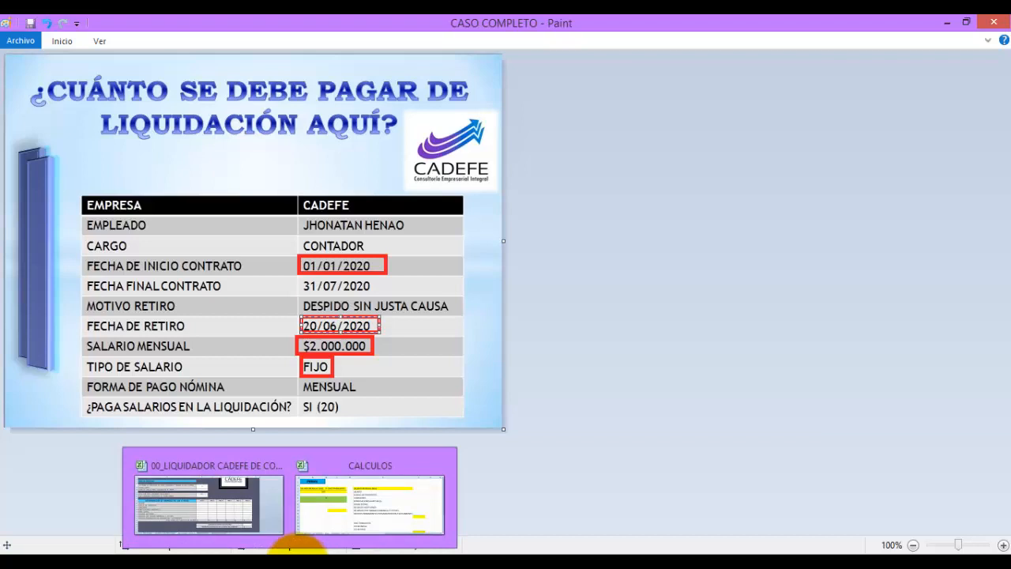
left_click(334, 519)
left_click(826, 287)
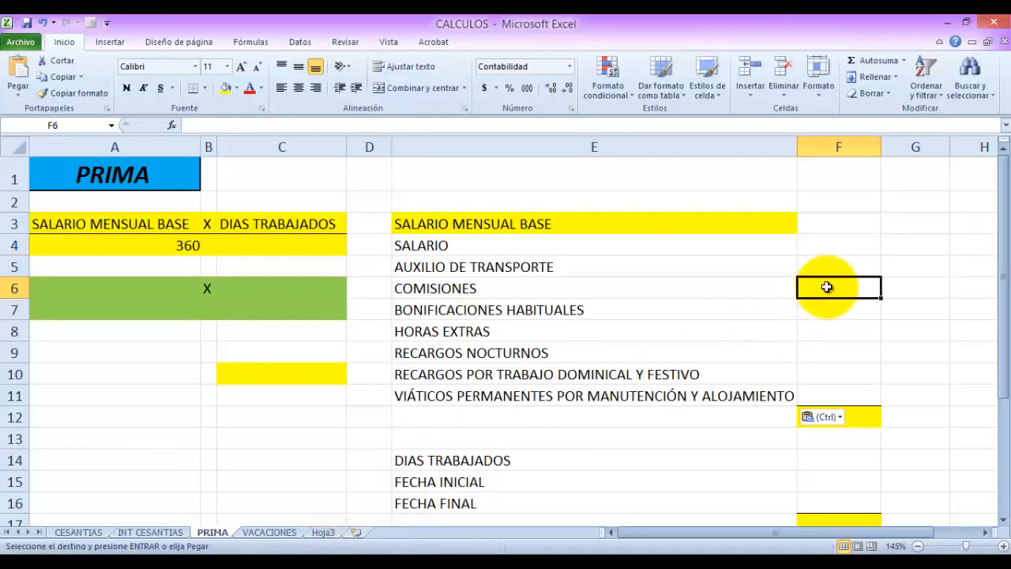
Enter the month headings ener, febrero, marzo, abril and mayo in F3:J3, beside SALARIO MENSUAL BASE.
left_click(830, 224)
type("ene")
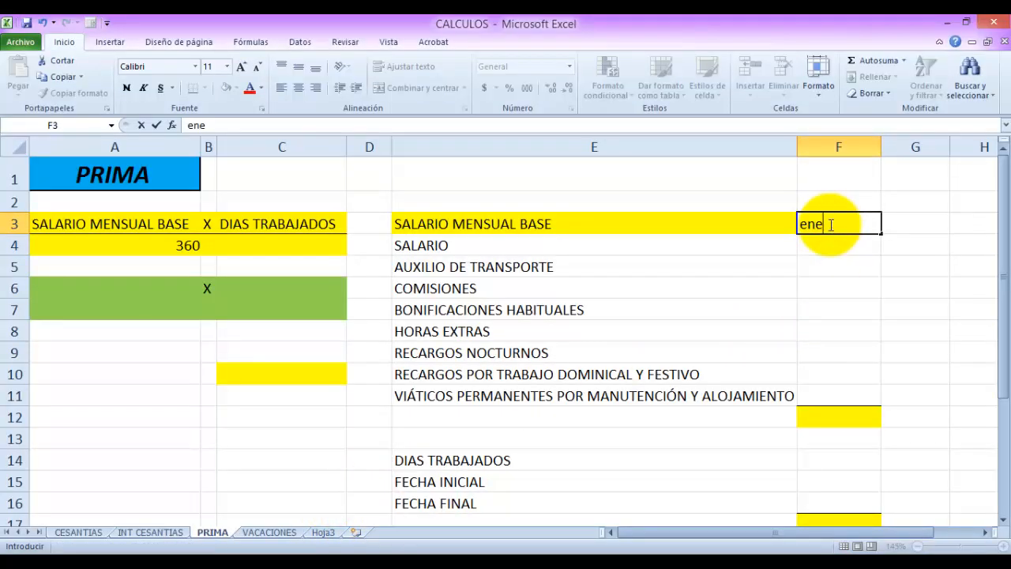
type("r")
key("Tab")
type("f")
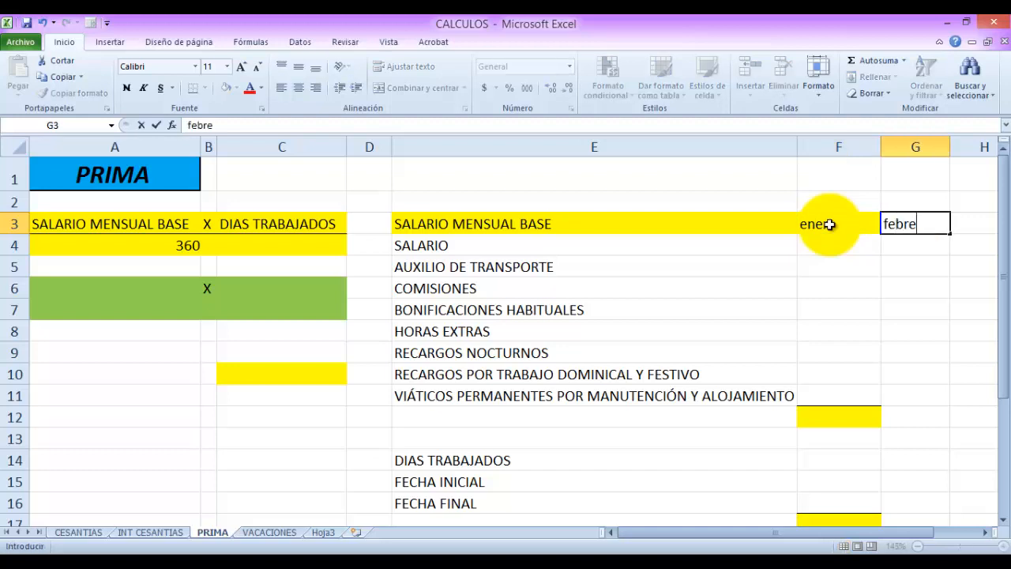
type("ebrero")
key("Tab")
type("marzo")
key("Tab")
type("abril")
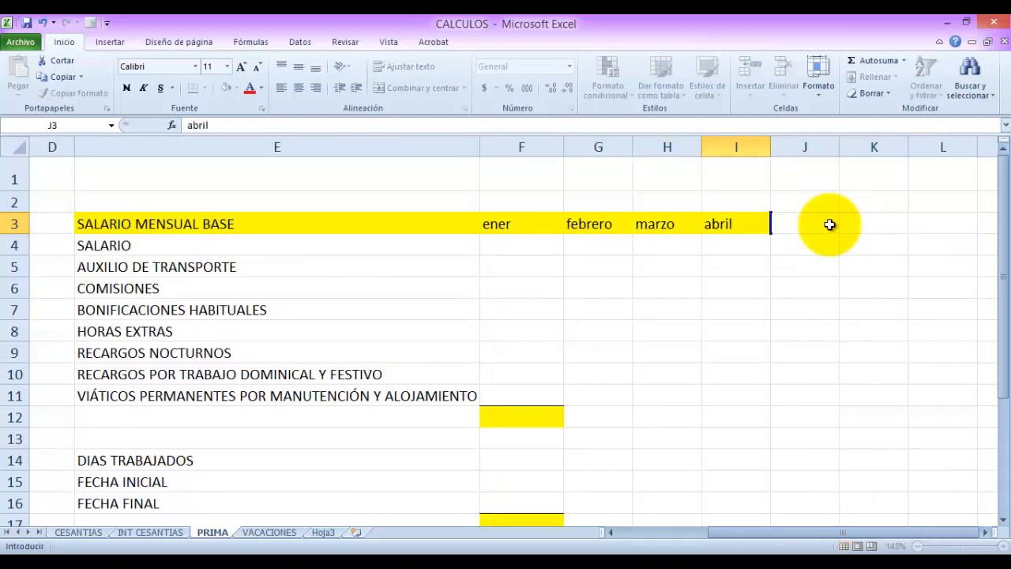
key("Tab")
type("ma")
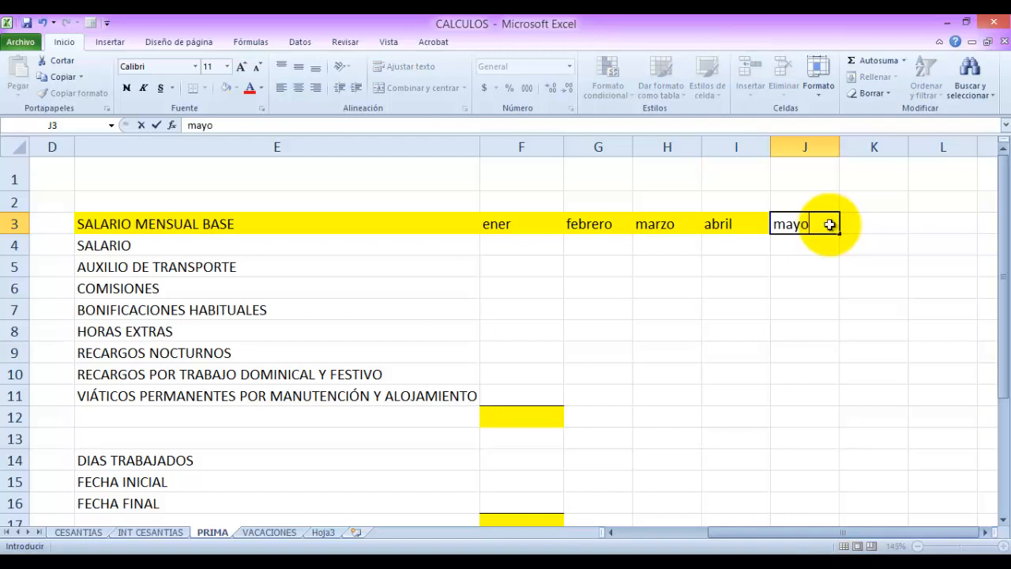
type("yo")
key("Tab")
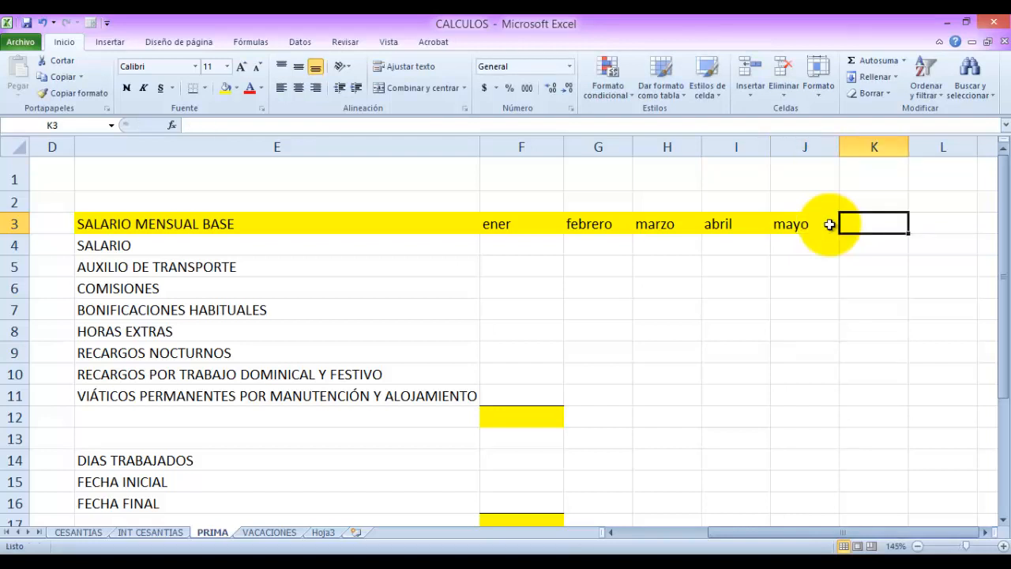
Go over the month headings in row 3 and the empty SALARIO cells beneath them.
key("Down")
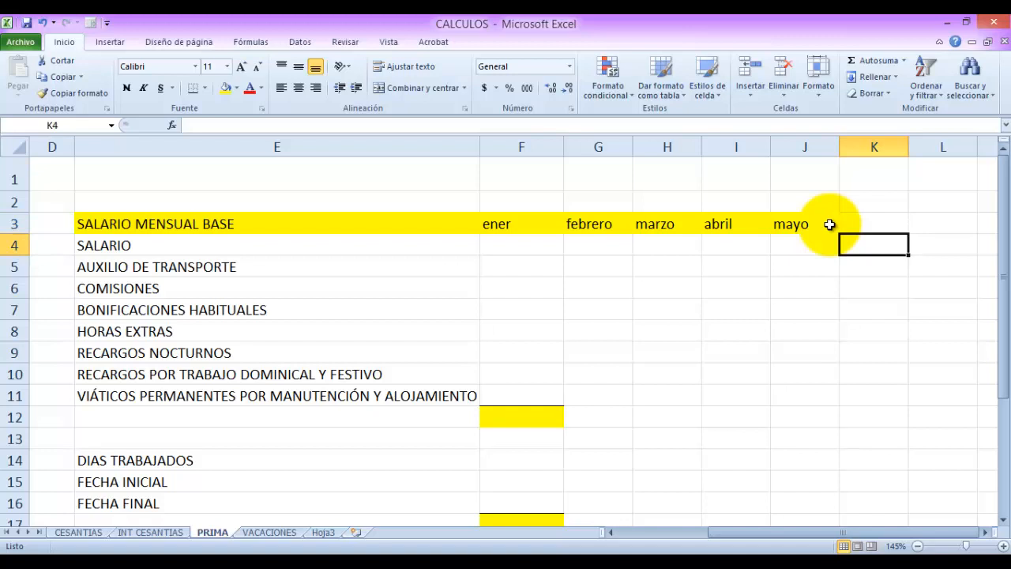
key("Left")
key("Left")
key("Left")
key("Left")
key("Left")
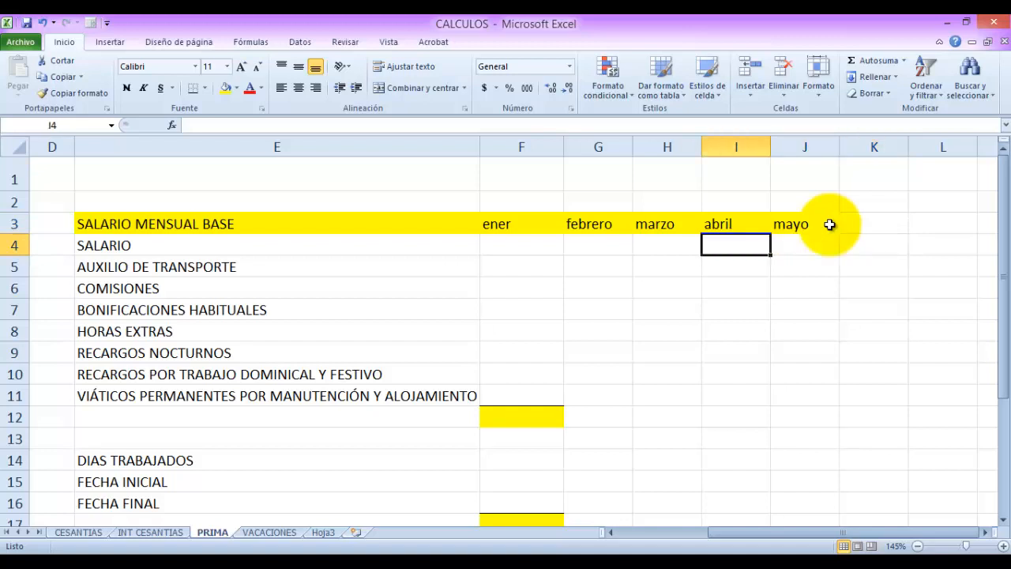
key("Up")
key("Right")
key("Right")
key("Right")
key("Right")
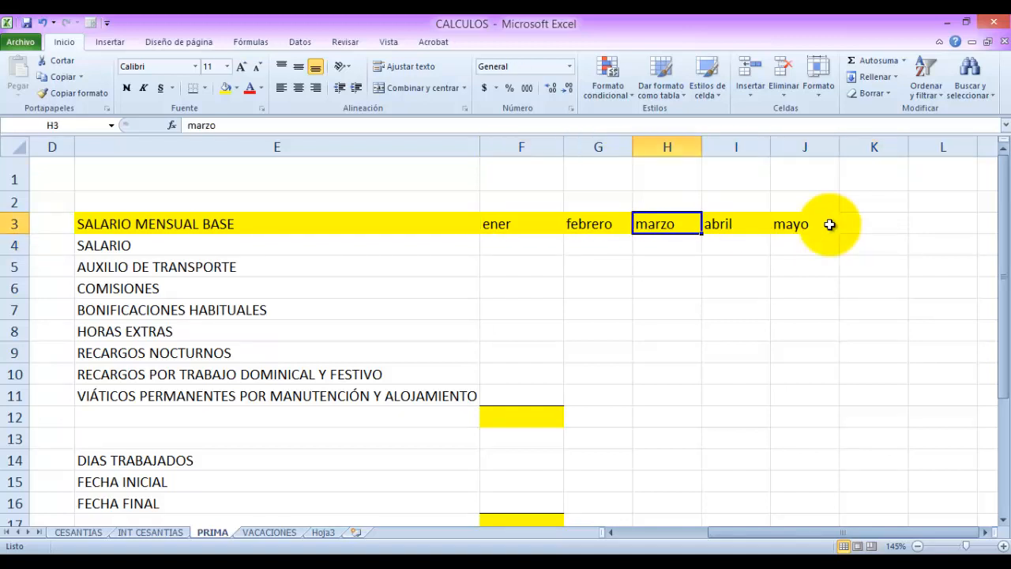
key("Left")
key("Left")
key("Left")
key("Left")
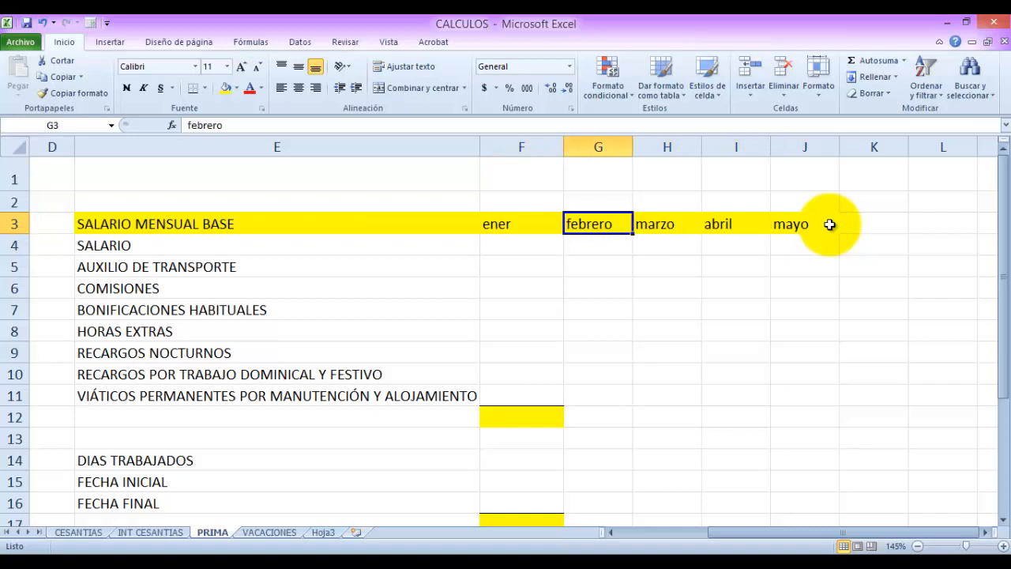
Enter 2000000 as the January SALARIO in F4.
key("Down")
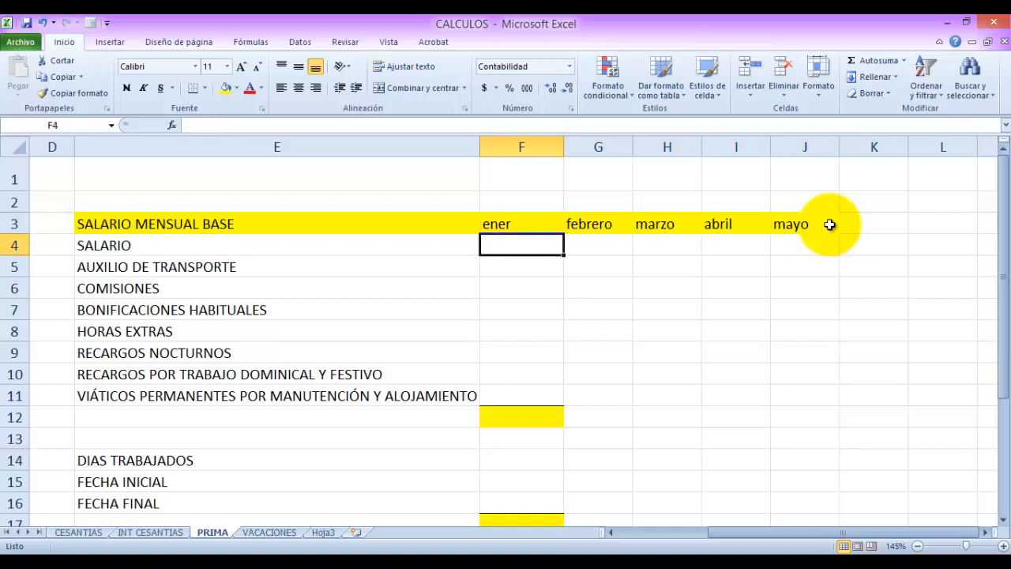
type("2000000")
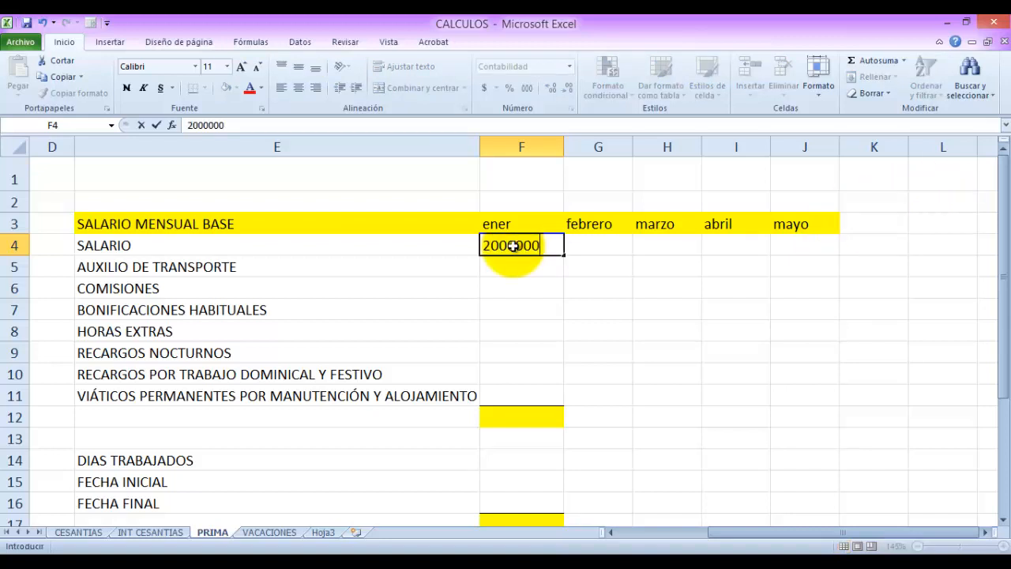
key("Return")
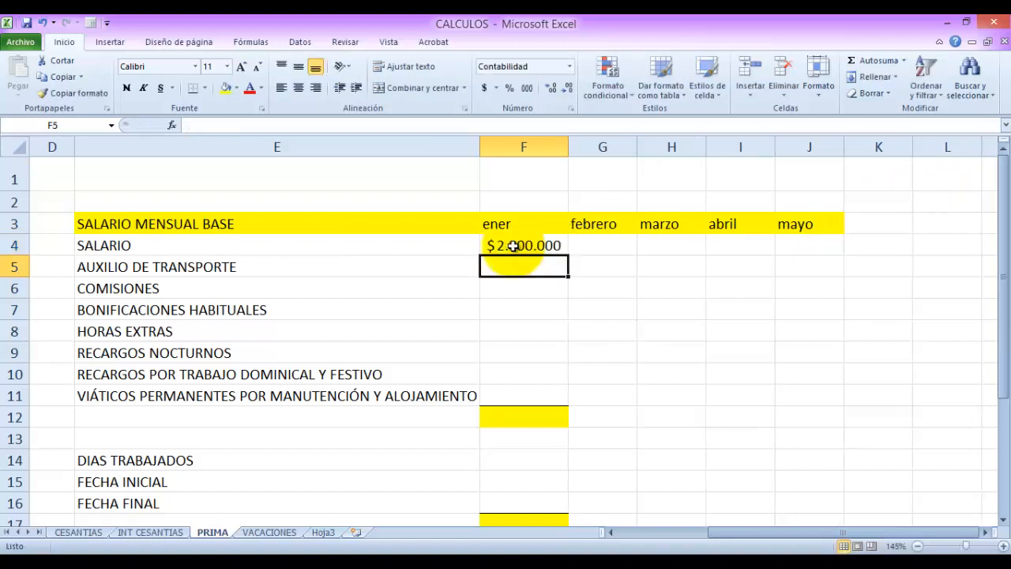
Copy the January salary to febrero through mayo in G4:J4 and widen those columns to fit the amounts.
key("Up")
key("ctrl+c")
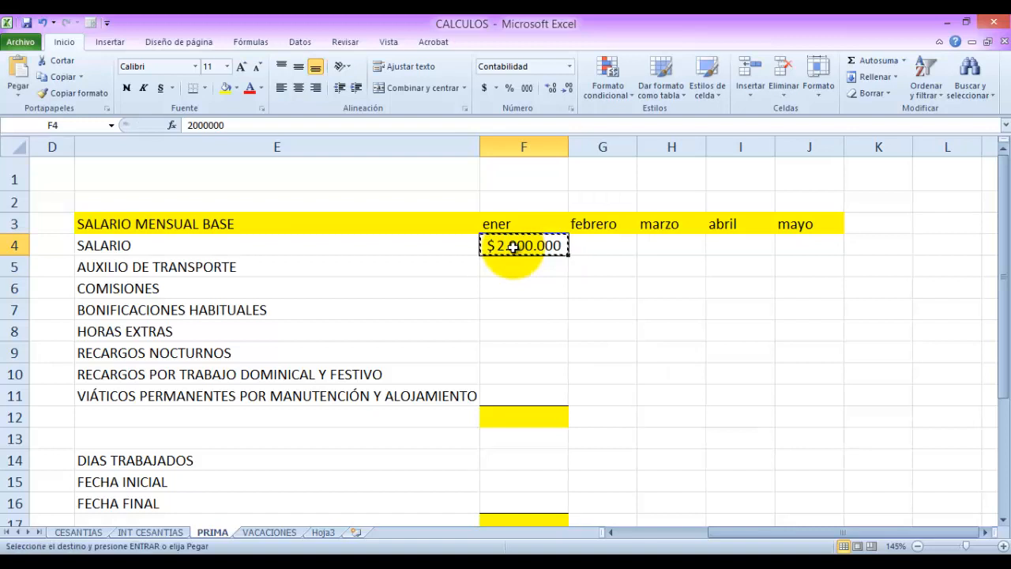
left_click_drag(594, 245, 788, 243)
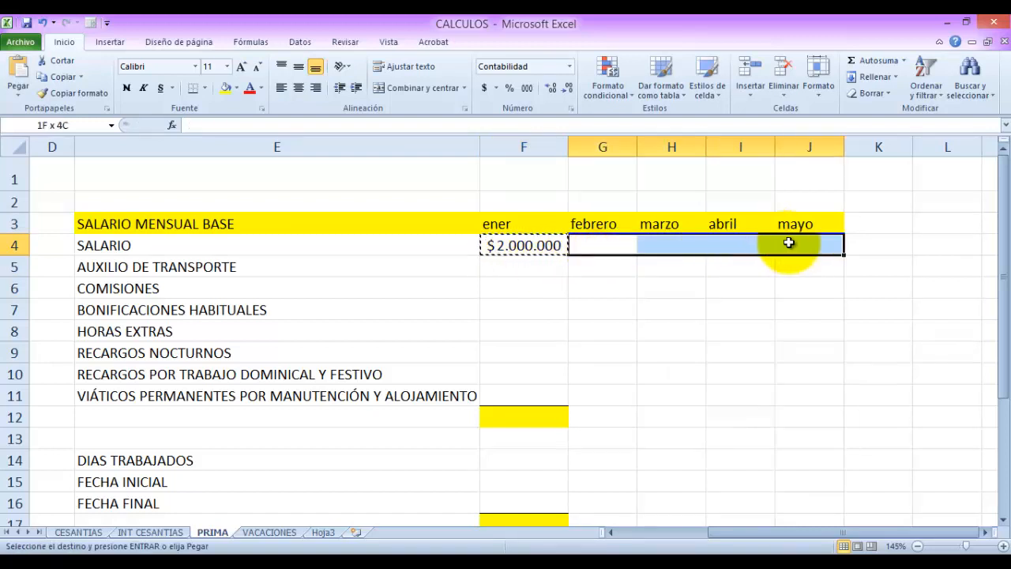
key("ctrl+v")
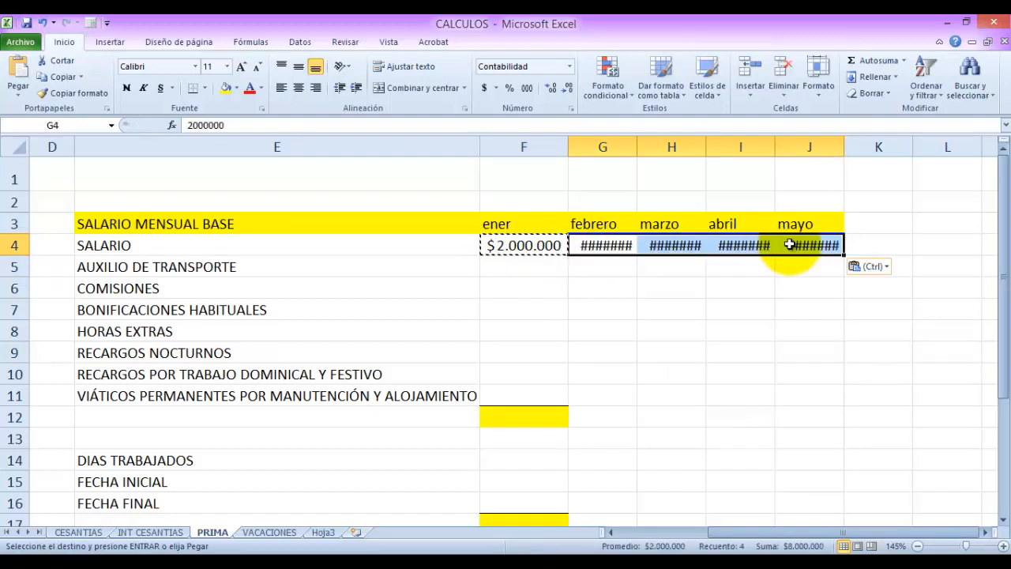
double_click(634, 147)
left_click(641, 143)
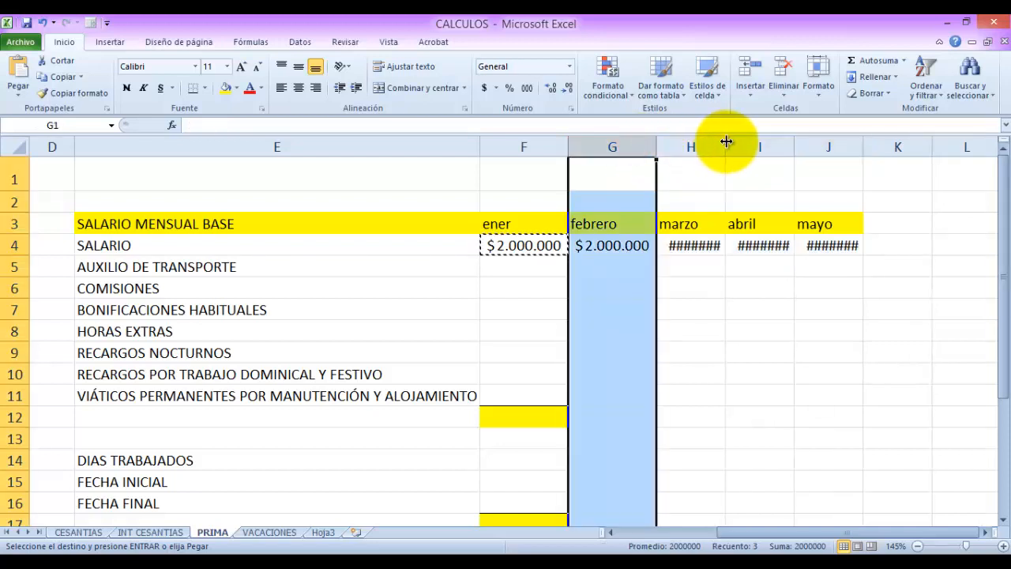
Enter 0 for AUXILIO DE TRANSPORTE in each month from January to mayo, F5:J5.
left_click(487, 284)
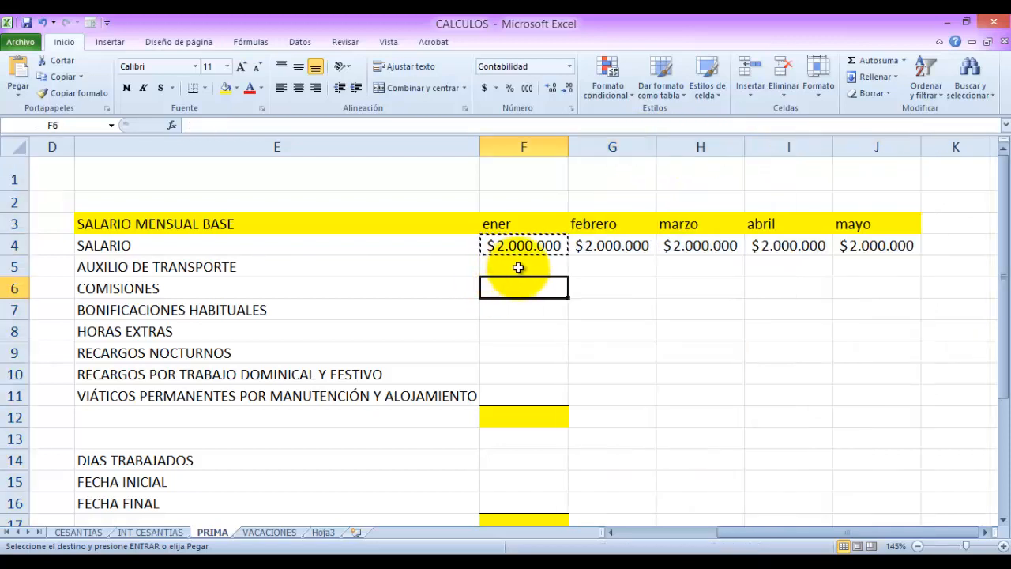
left_click(518, 267)
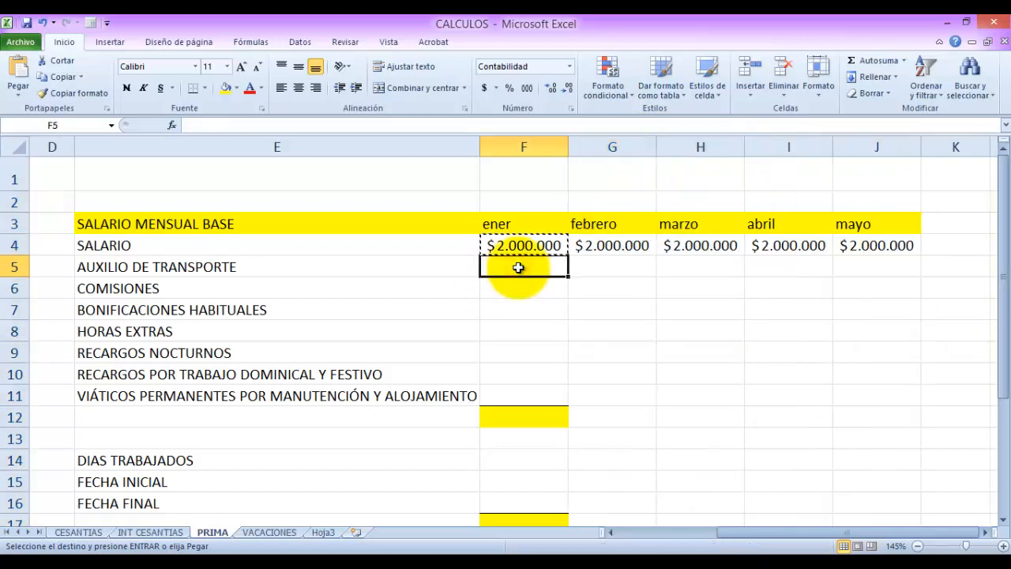
type("0")
key("Right")
key("Right")
key("Left")
type("0")
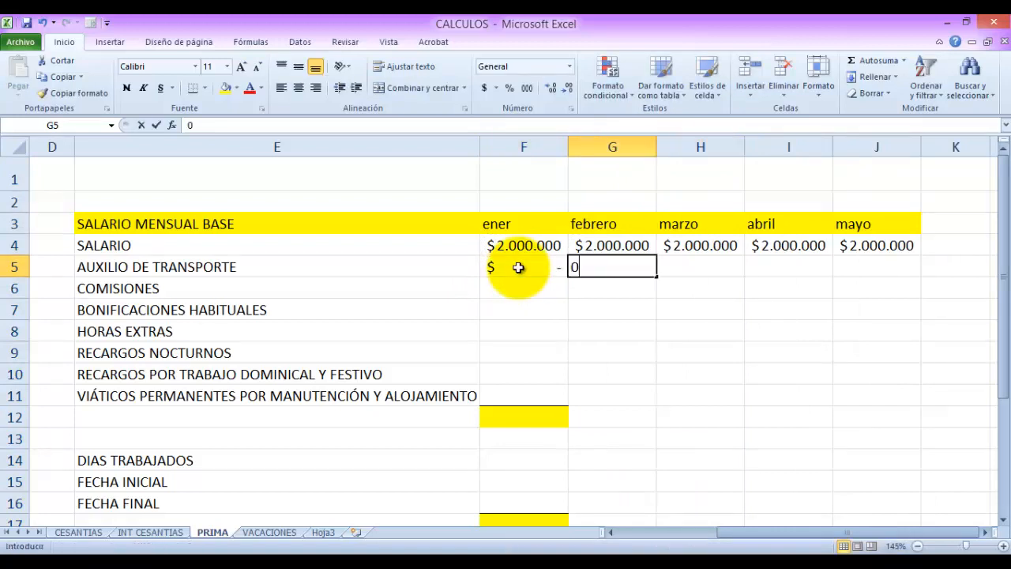
key("Right")
type("0")
key("Right")
type("0")
key("Right")
type("0")
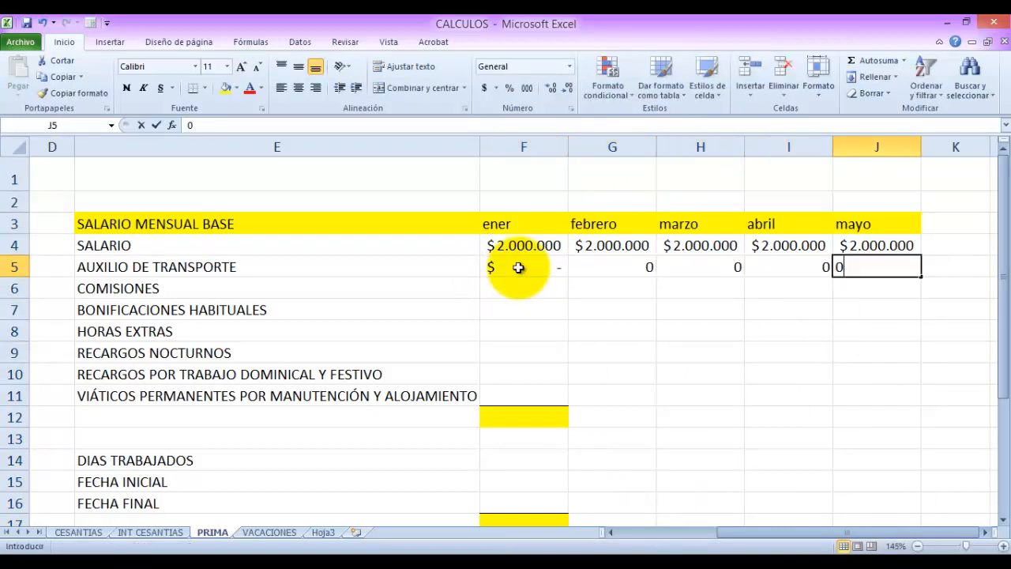
key("Return")
Fill the AUXILIO DE TRANSPORTE zeros down through VIÁTICOS PERMANENTES in row 11 for all five months.
left_click(518, 268)
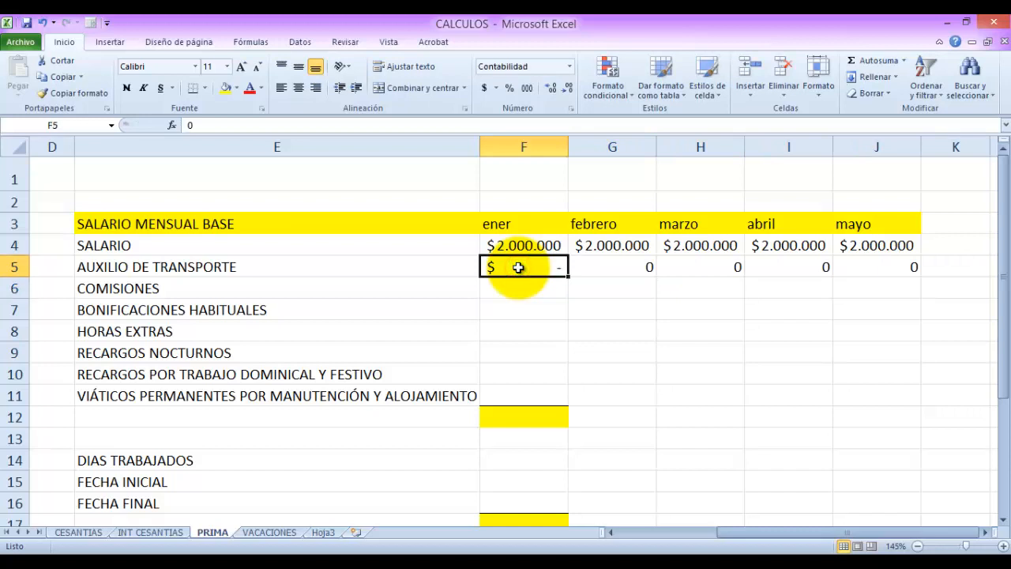
left_click_drag(518, 268, 892, 397)
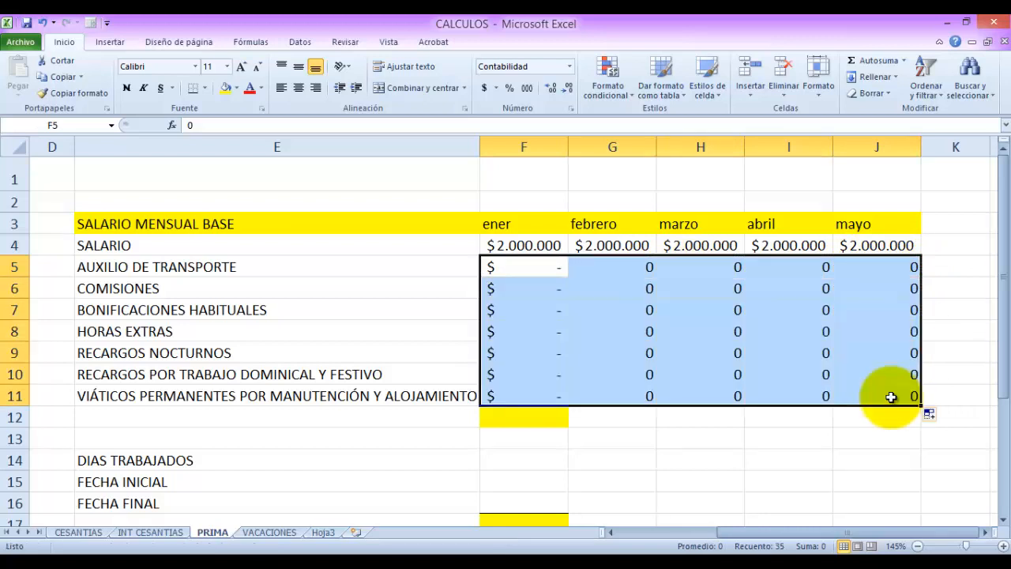
left_click(558, 417)
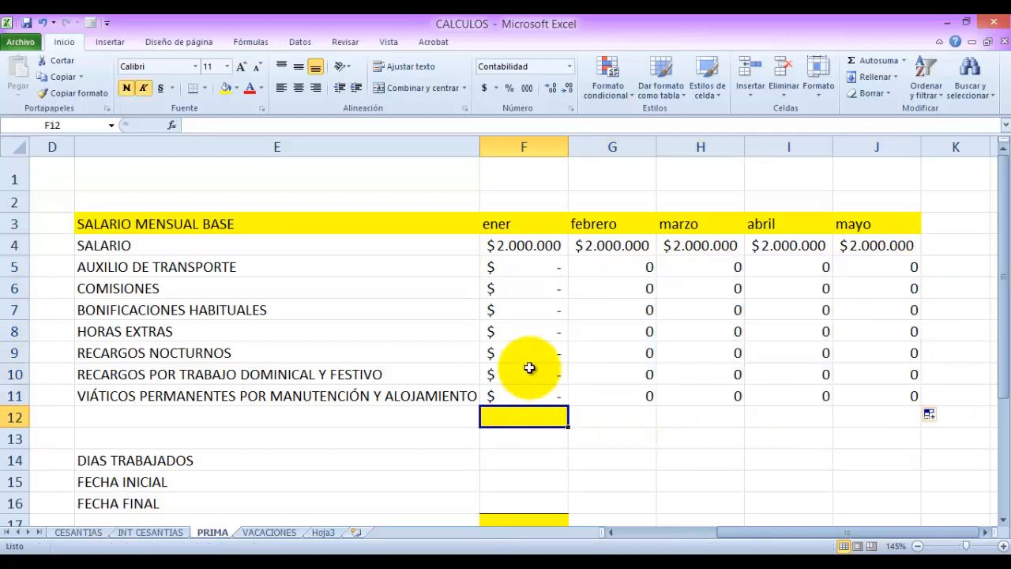
left_click(626, 311)
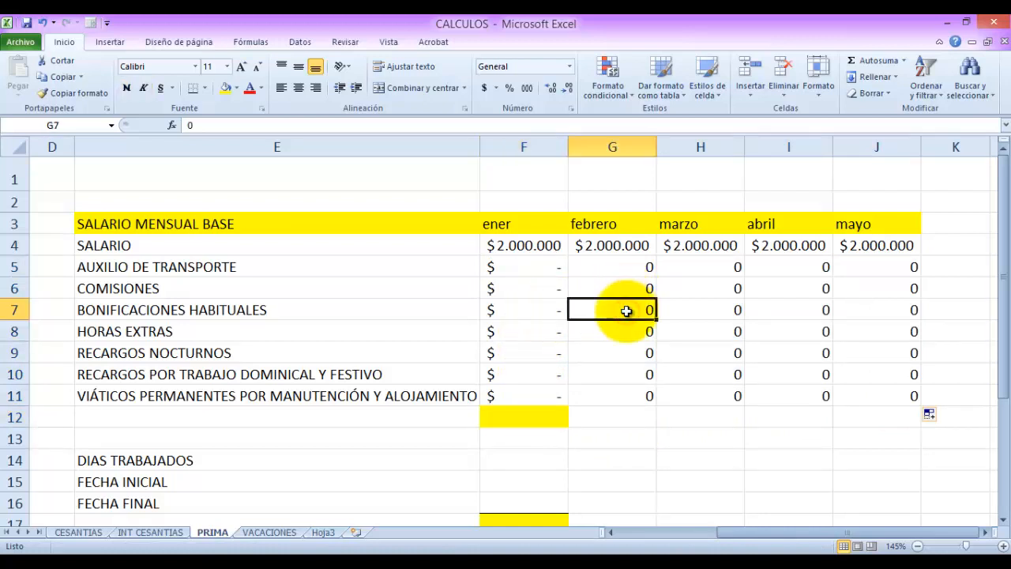
left_click(629, 290)
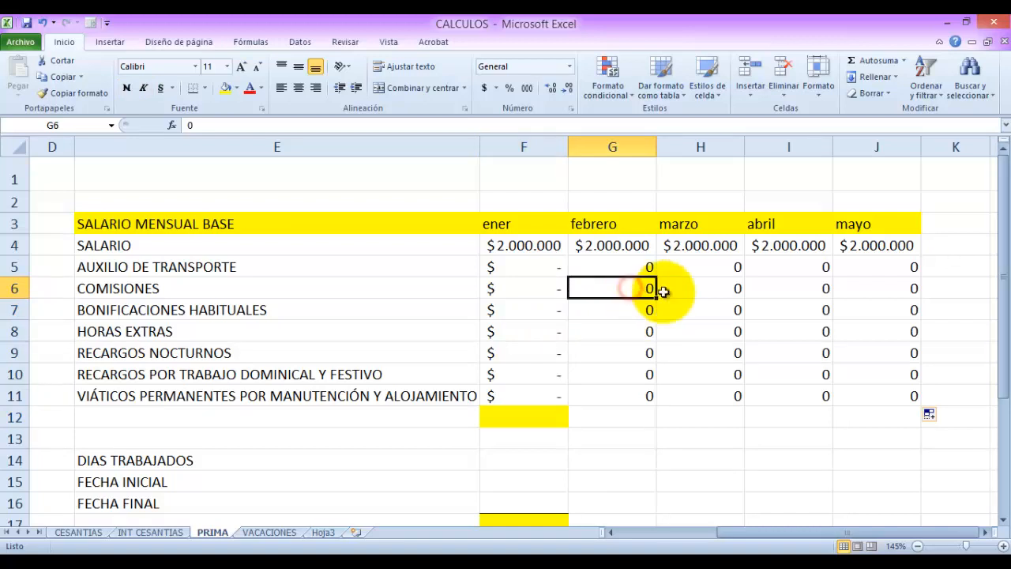
left_click(812, 335)
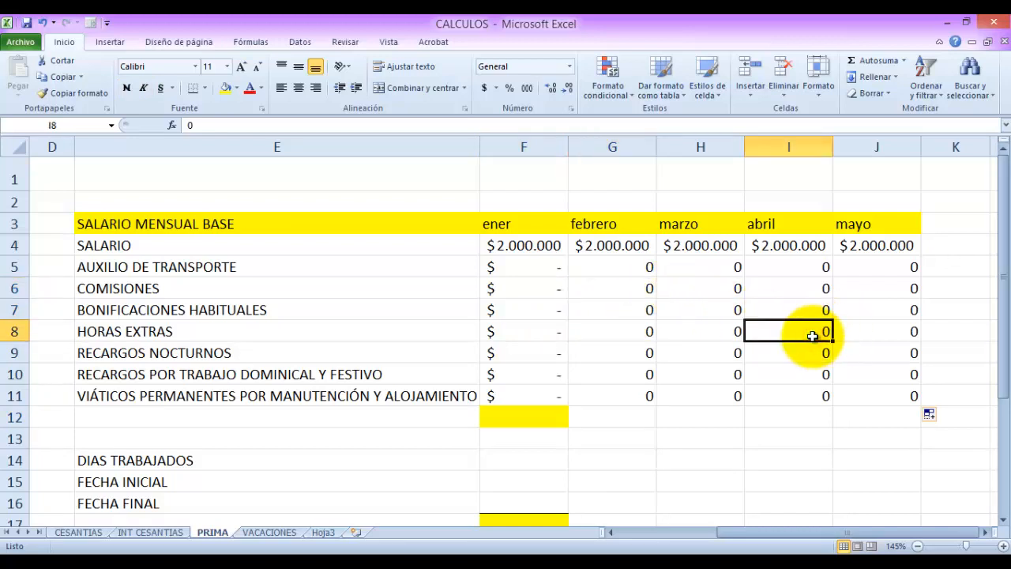
left_click_drag(537, 246, 853, 390)
left_click(853, 395)
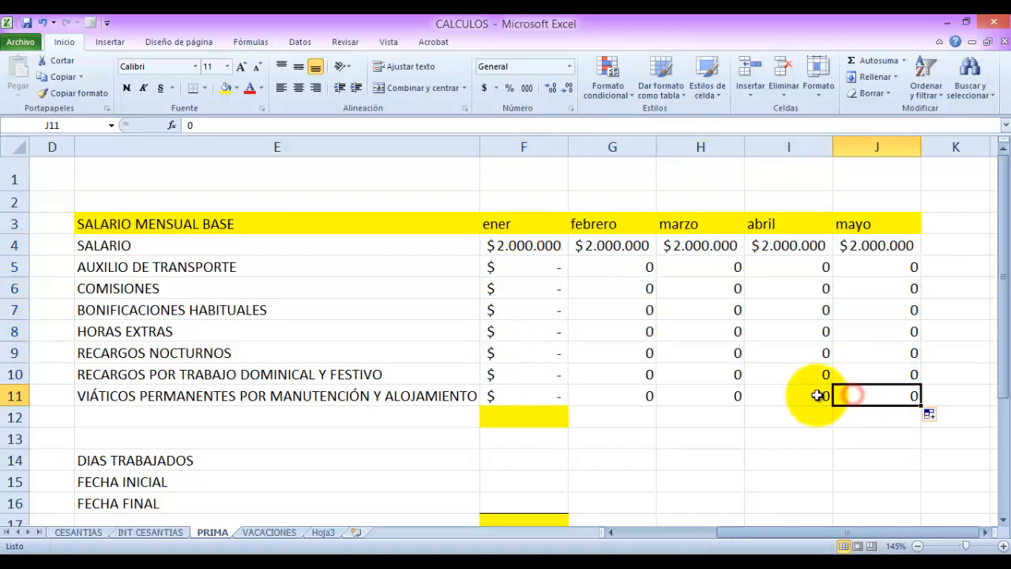
Total the January concepts in F12 with SUMA over F4:F11.
left_click(544, 413)
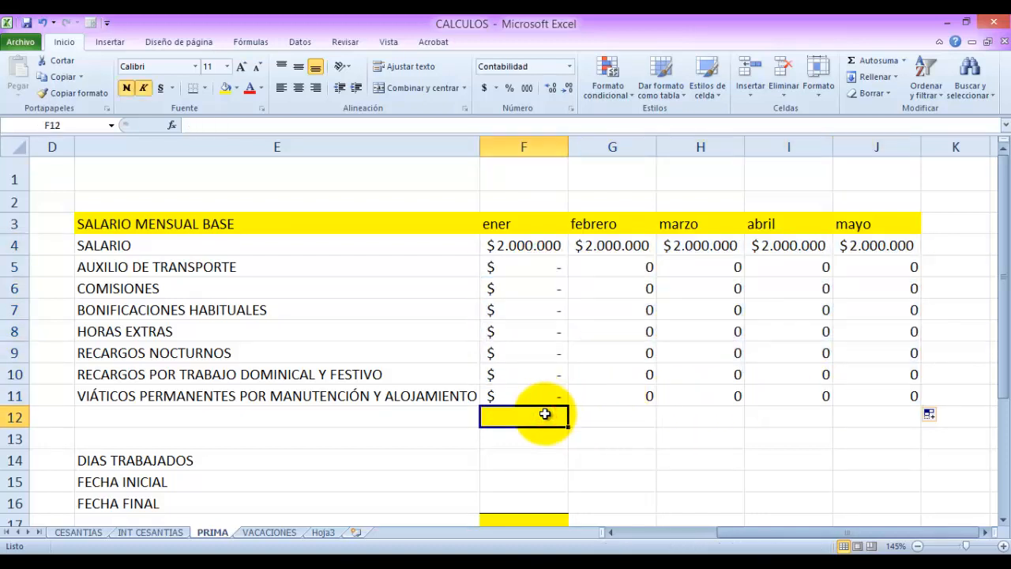
type("=")
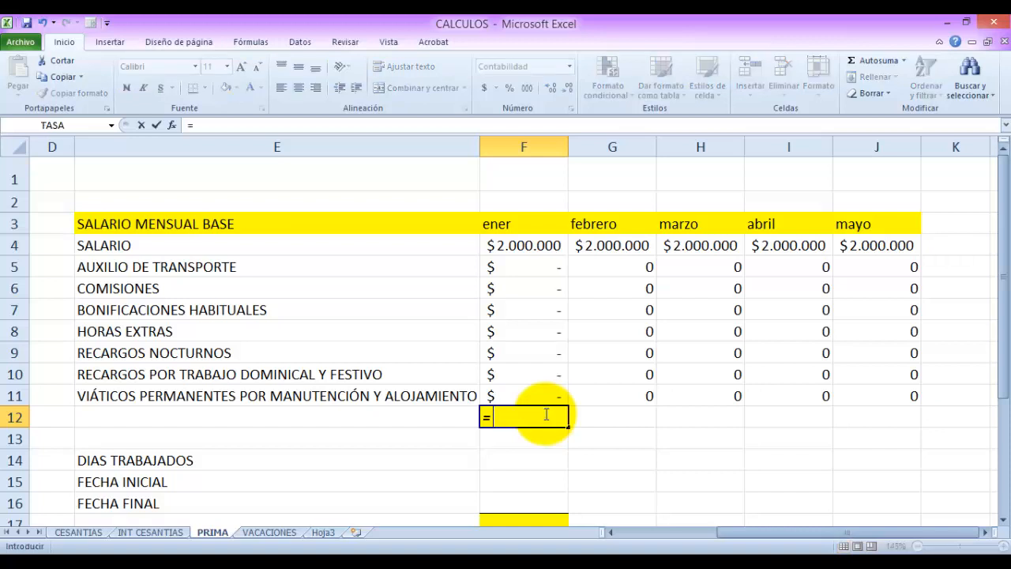
type("sum")
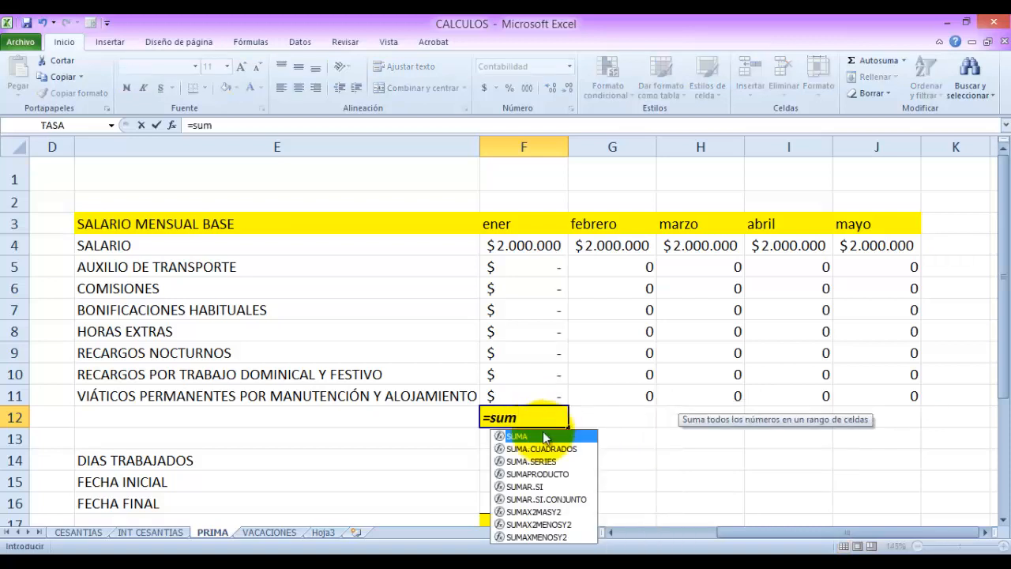
key("Tab")
left_click_drag(532, 239, 517, 394)
key("Return")
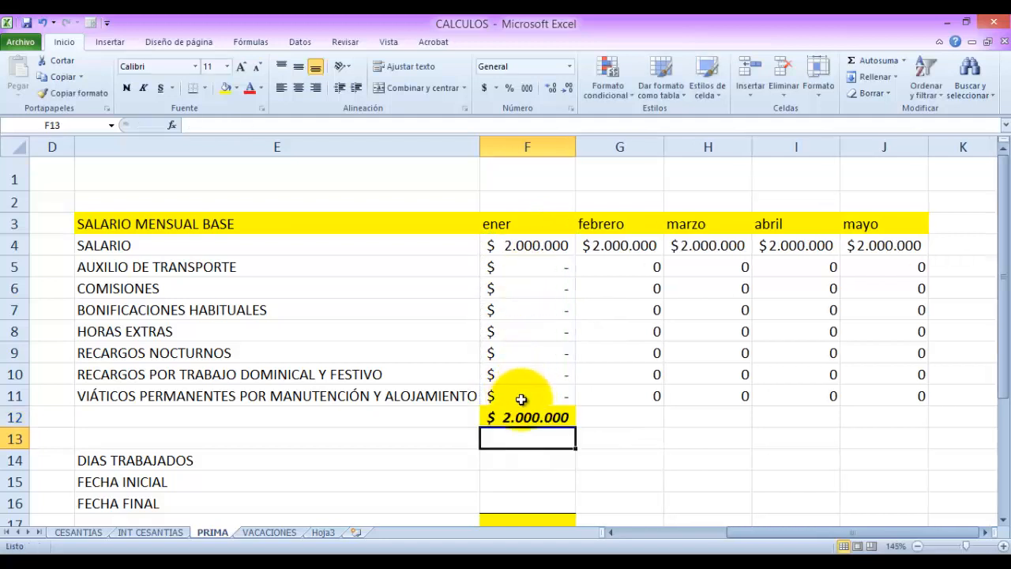
Extend the January total formula across G12:J12 and widen columns G to J to fit the totals.
left_click(519, 415)
left_click_drag(575, 419, 902, 429)
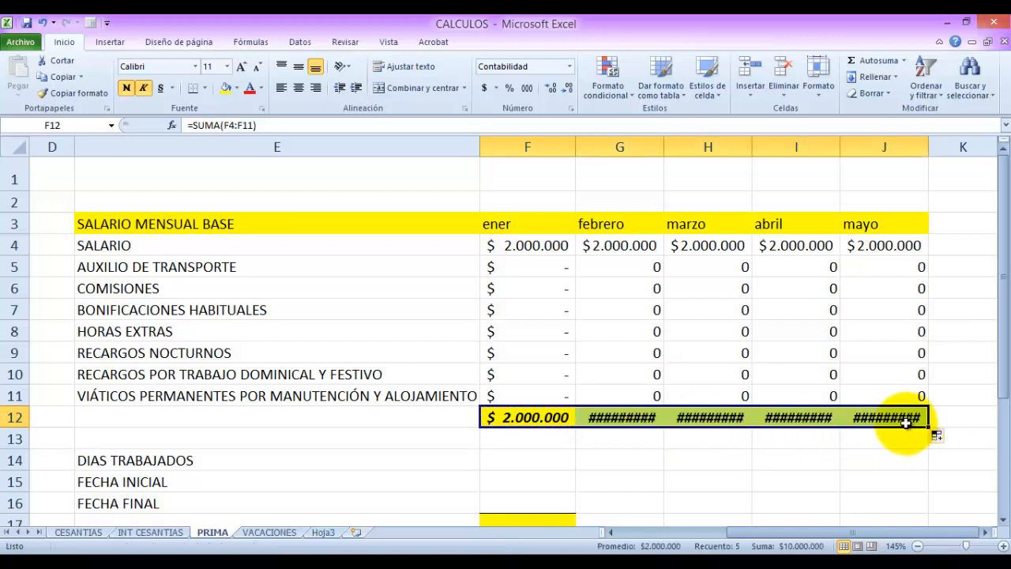
double_click(927, 143)
double_click(842, 146)
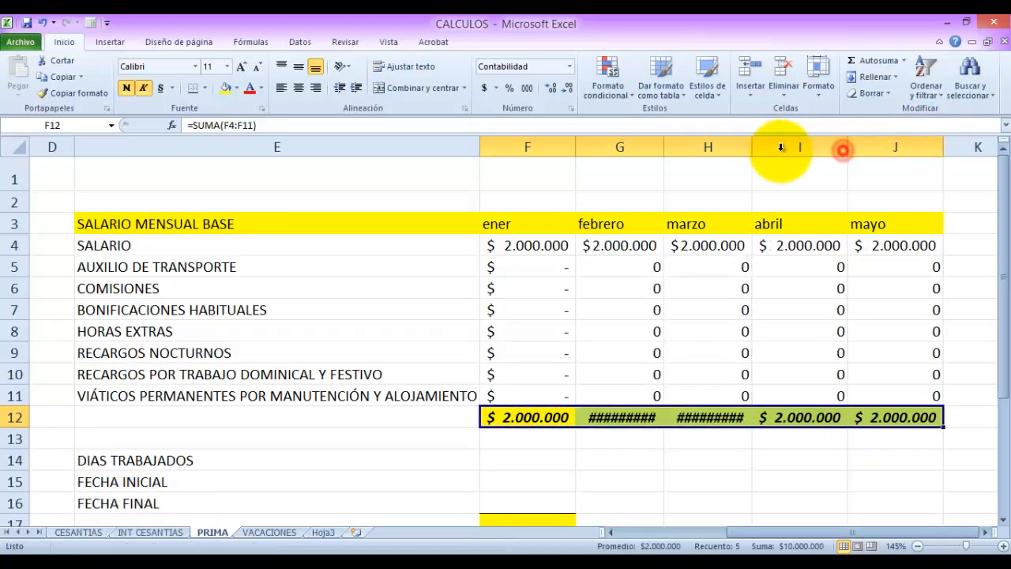
double_click(751, 144)
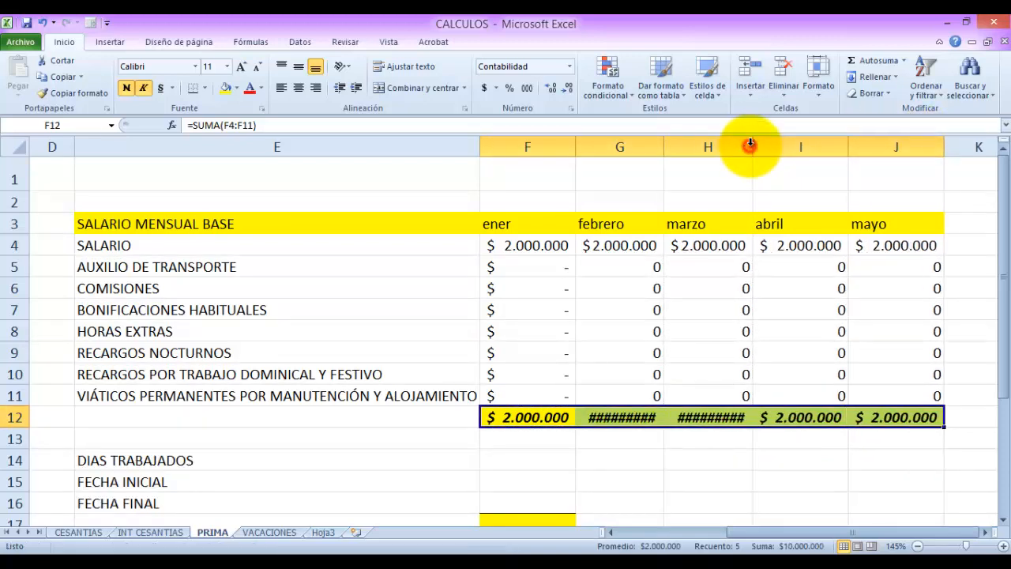
double_click(663, 147)
left_click(656, 454)
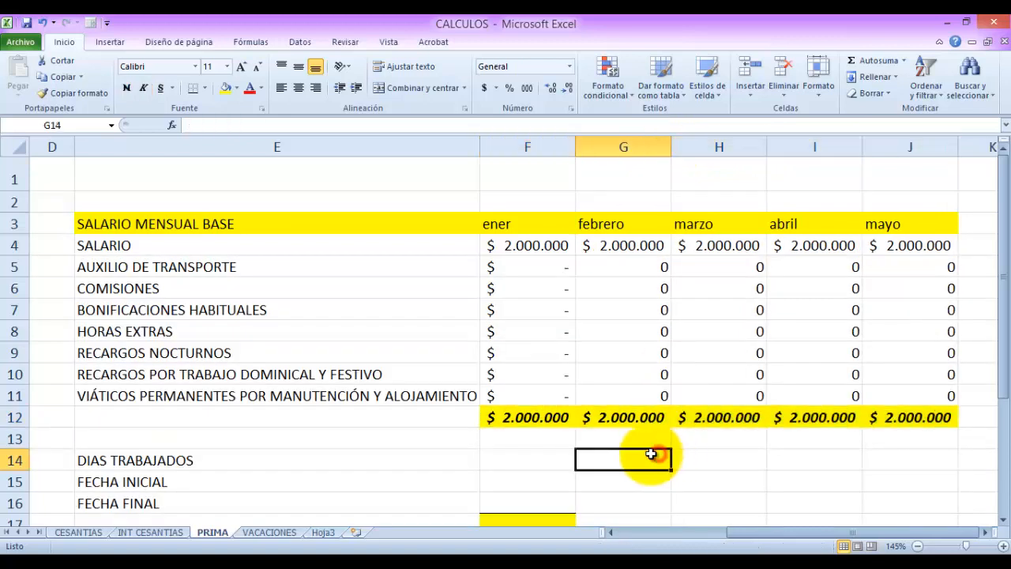
Examine the monthly base salary totals from January to May in F12:J12.
left_click_drag(556, 417, 900, 415)
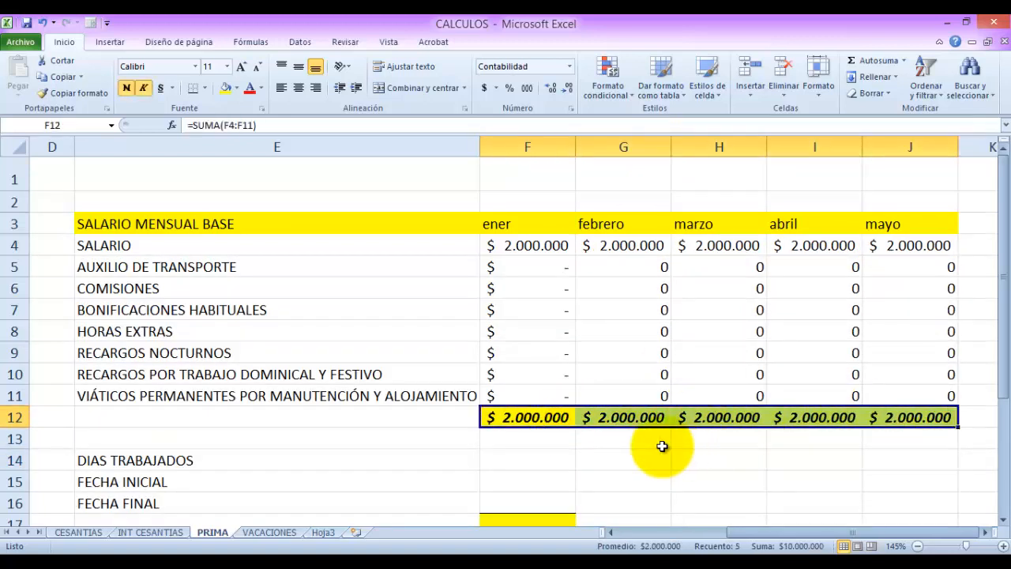
left_click_drag(558, 417, 895, 417)
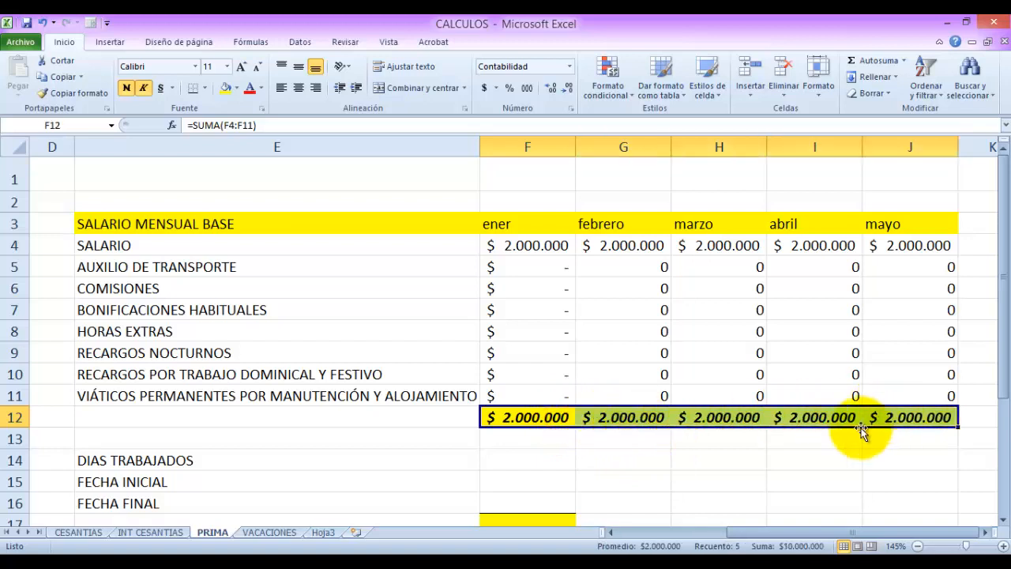
left_click_drag(562, 417, 901, 413)
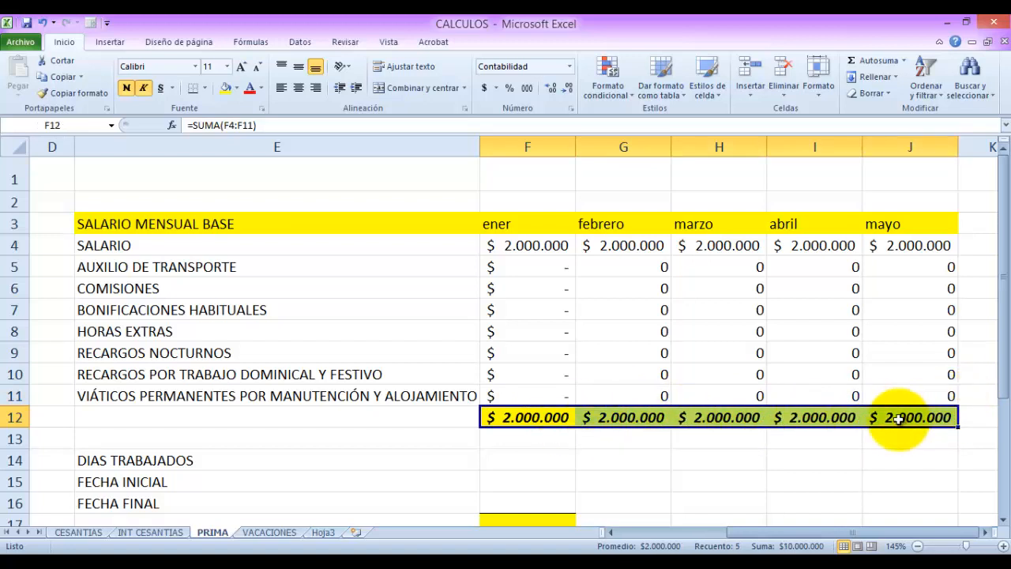
left_click(615, 454)
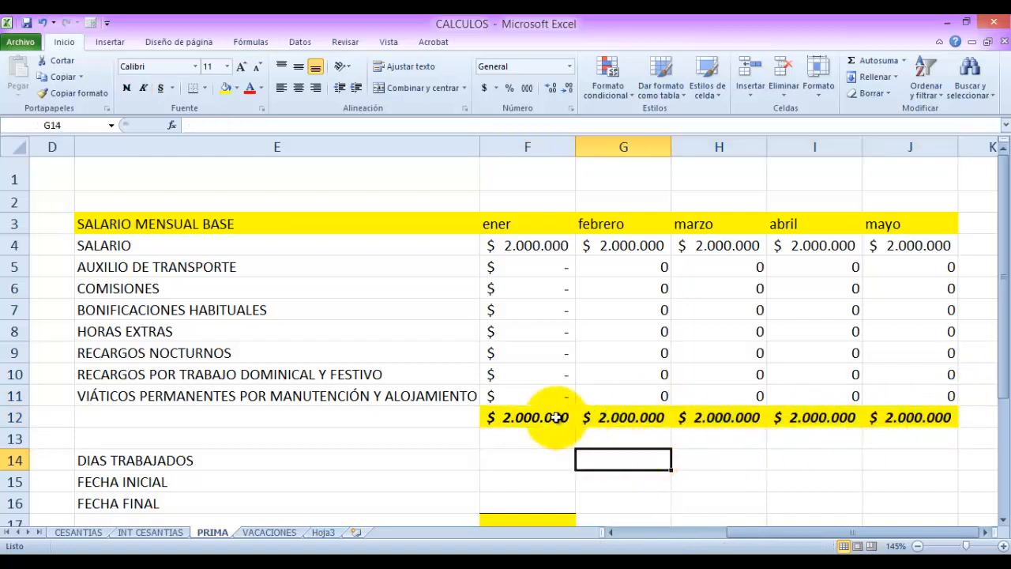
left_click_drag(557, 417, 880, 416)
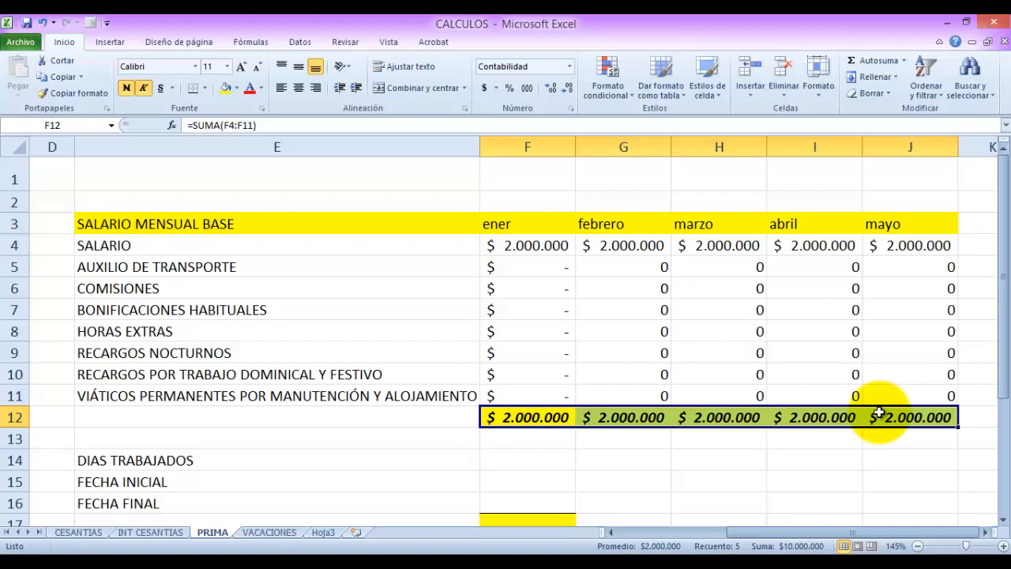
left_click(676, 476)
Label cell G13 below the monthly totals as "promedio".
left_click(650, 440)
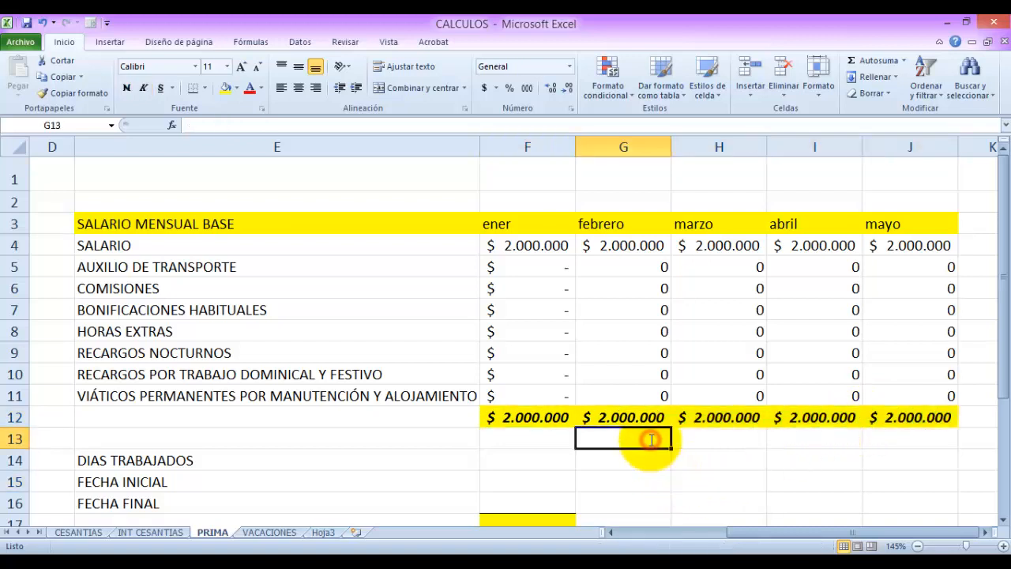
type("prom")
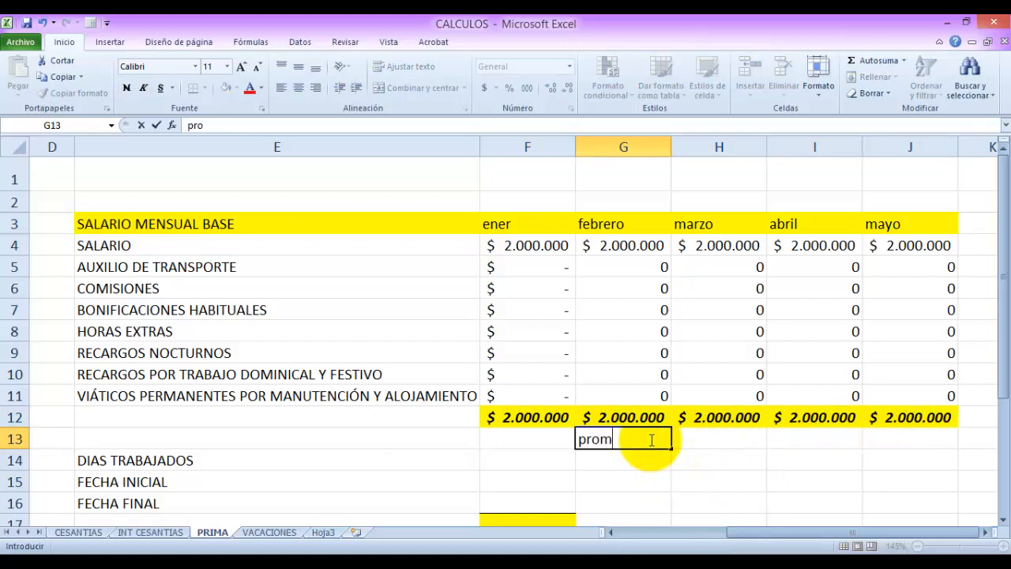
type("edio")
key("Tab")
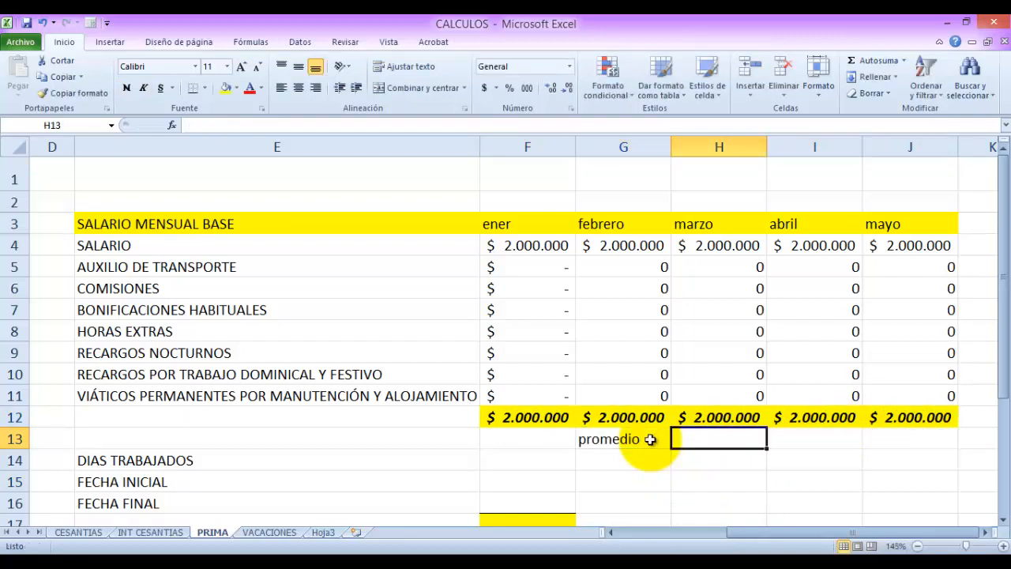
Calculate the average of the monthly totals F12:J12 in H13 with the PROMEDIO function.
type("=")
left_click(537, 418)
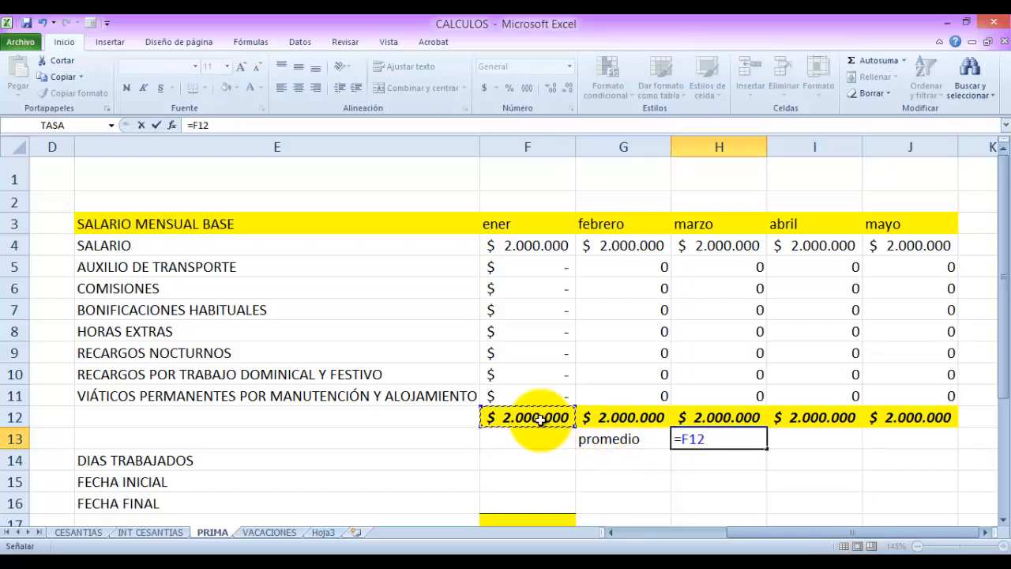
key("BackSpace")
key("BackSpace")
key("BackSpace")
type("pro")
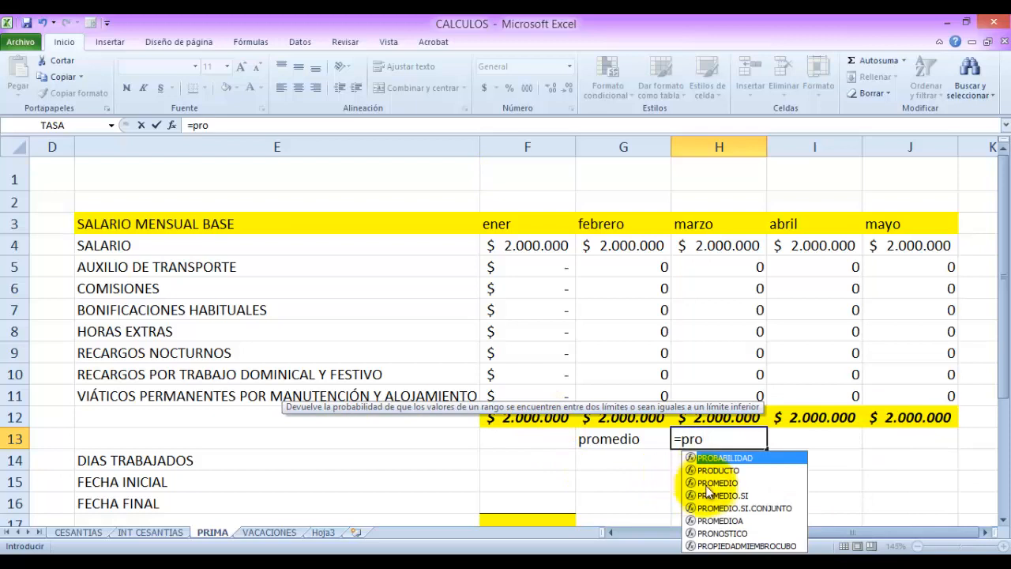
double_click(703, 481)
left_click_drag(527, 424, 890, 426)
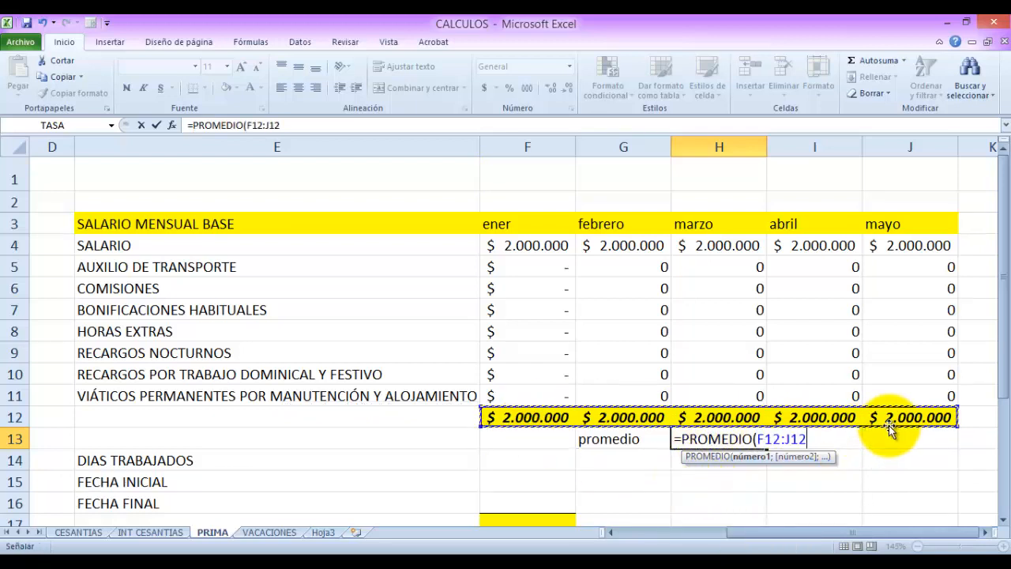
key("Return")
left_click(754, 435)
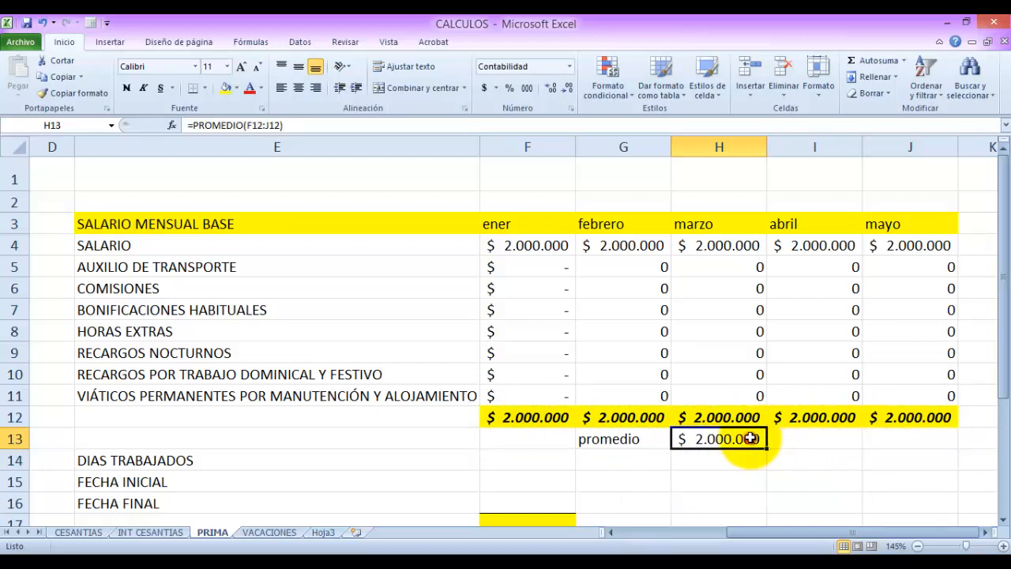
Fill the promedio label and its value, G13:H13, with standard red.
left_click(646, 436)
key("shift+Right")
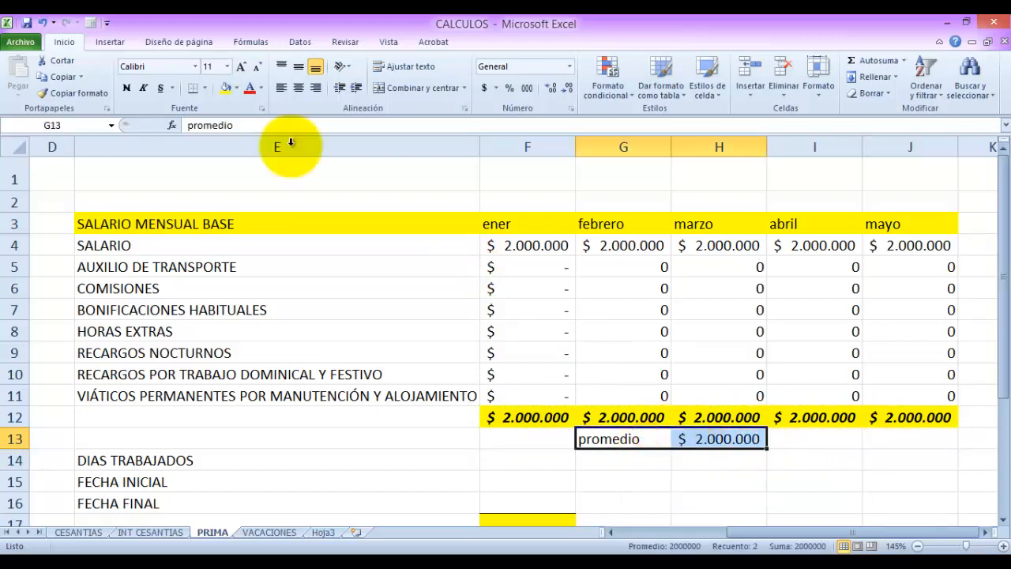
left_click(236, 87)
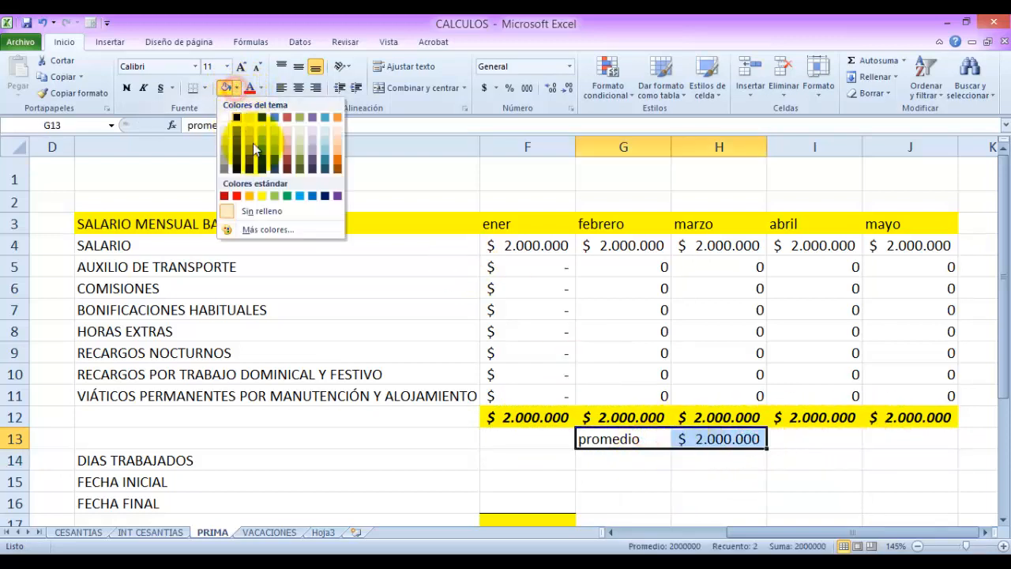
left_click(237, 196)
left_click(246, 210)
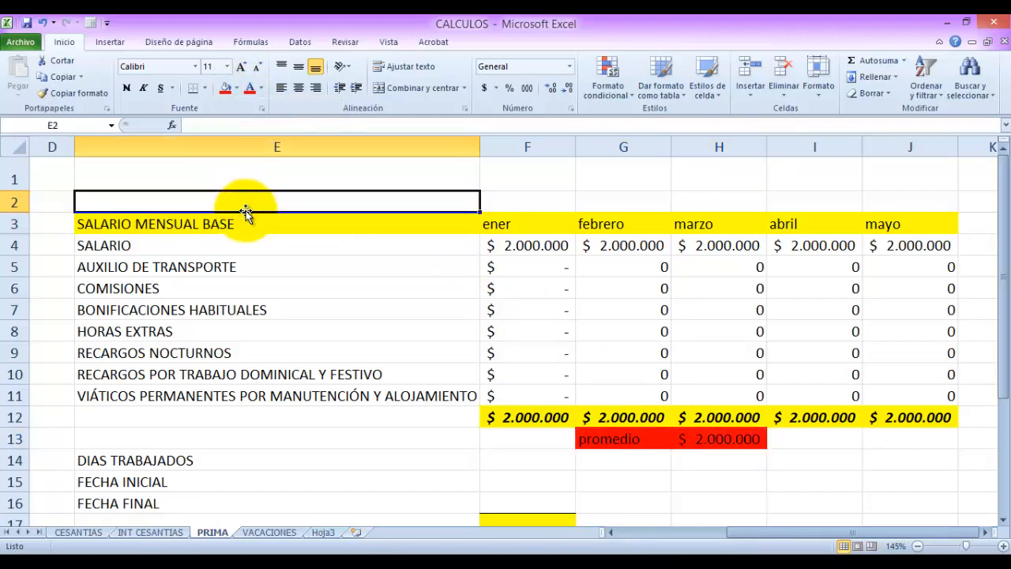
Compare the SALARIO MENSUAL BASE term of the prima formula with the monthly salary table from January to May.
key("Left")
key("Left")
key("Left")
key("Left")
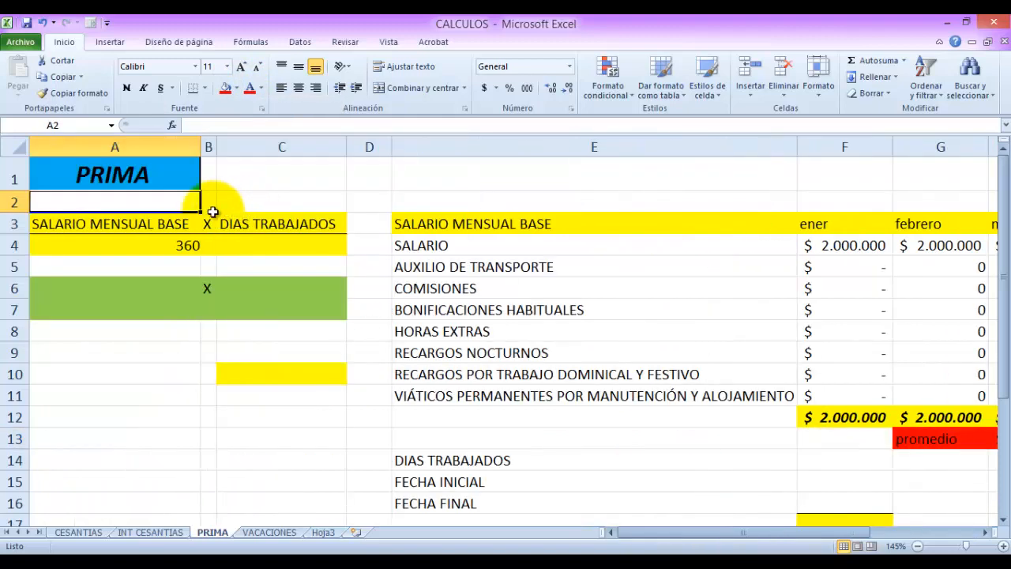
left_click(150, 221)
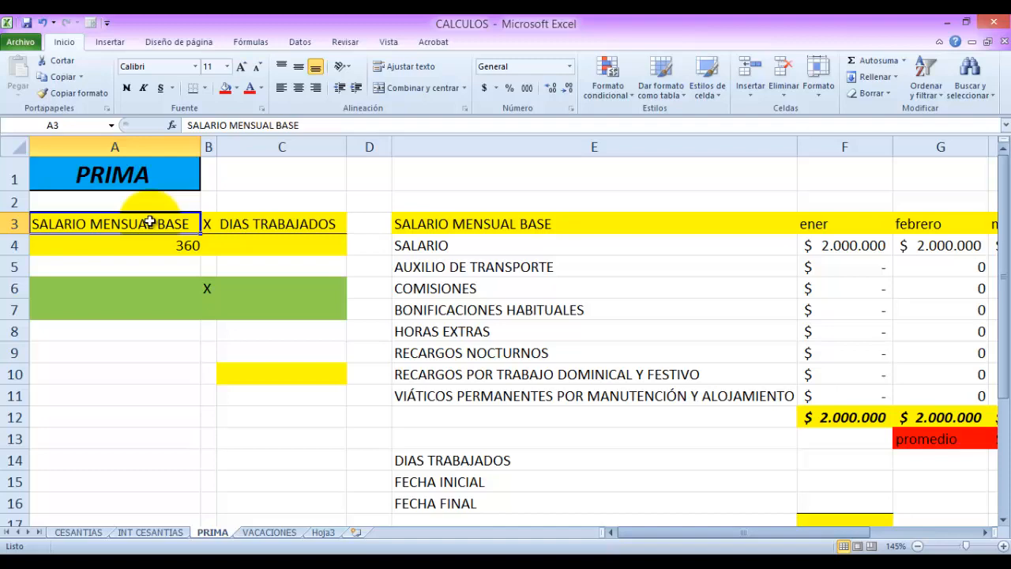
key("Right")
key("Right")
key("Right")
key("Right")
key("Right")
key("Right")
key("Right")
key("Right")
key("Right")
key("Right")
key("Right")
key("Right")
key("Right")
key("Left")
key("Left")
key("Left")
key("Left")
key("Left")
key("Left")
key("Left")
key("Left")
key("Left")
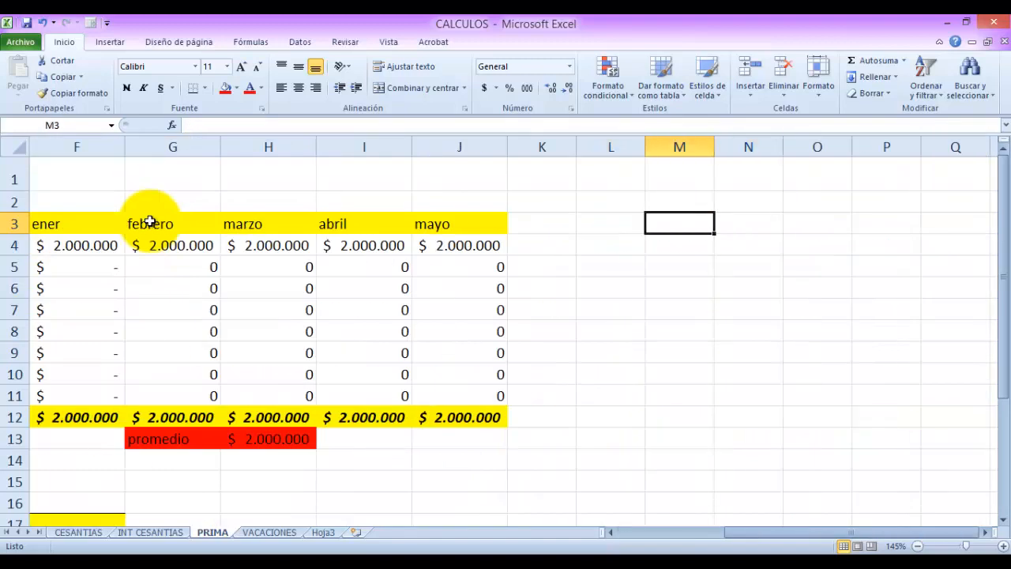
key("Right")
key("Right")
key("Right")
key("Right")
key("Right")
key("Right")
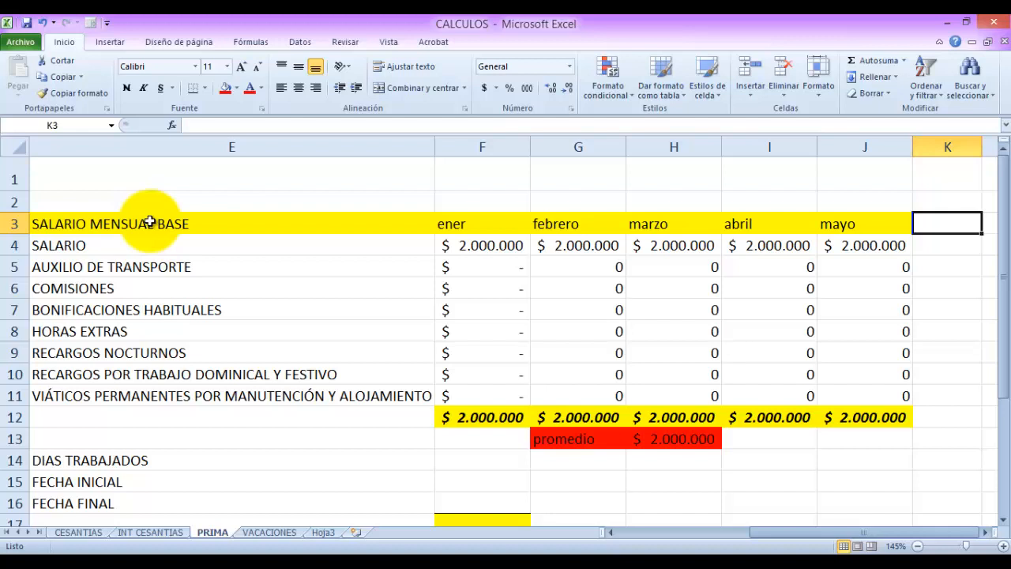
key("Left")
key("Left")
key("Left")
key("Left")
key("Left")
key("Down")
key("Right")
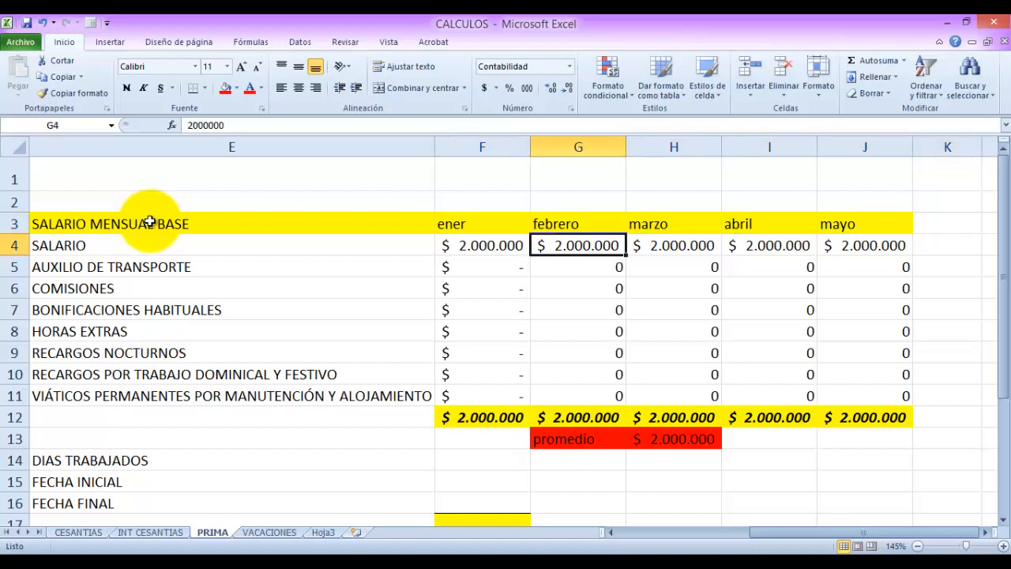
key("Right")
key("Right")
key("Right")
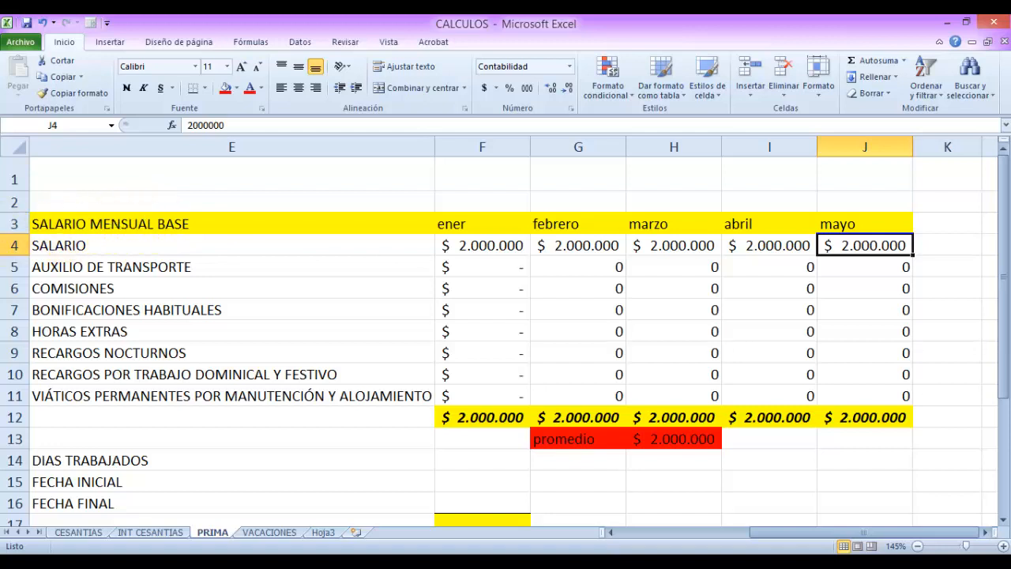
Review the SALARIO amounts month by month in row 4 and the totals in F12:J12.
left_click(480, 259)
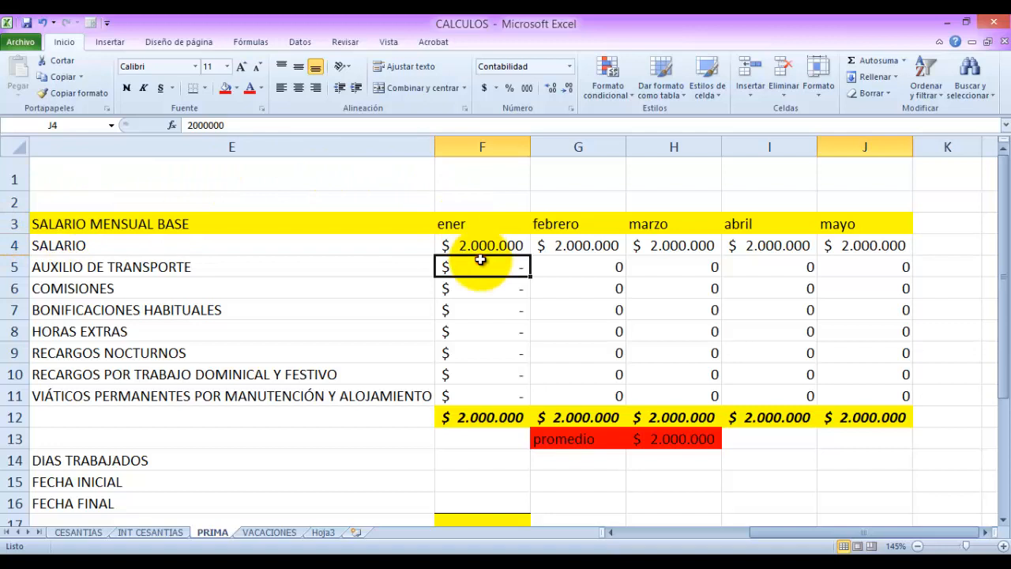
left_click(575, 247)
left_click(686, 248)
left_click(724, 247)
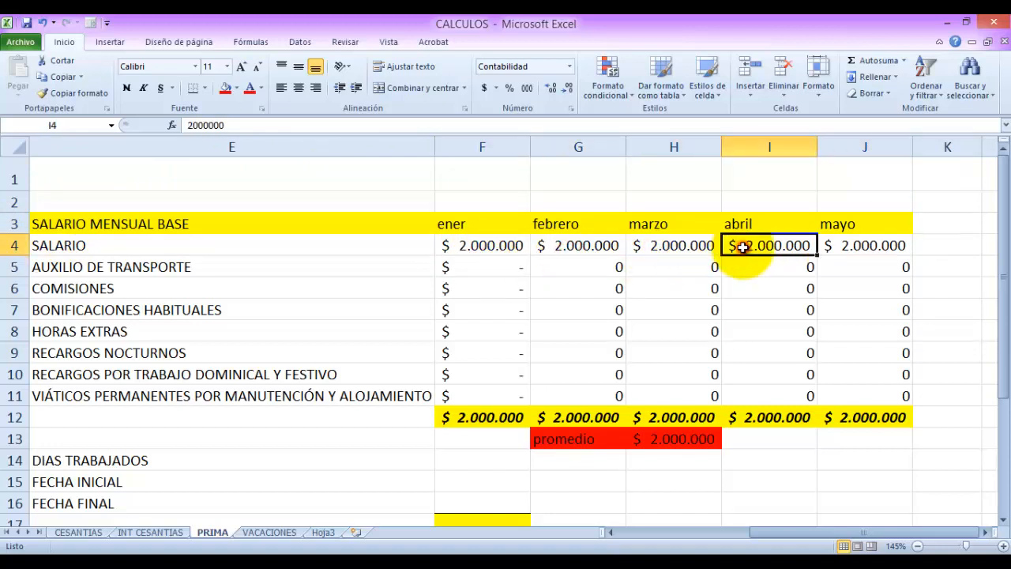
left_click(839, 247)
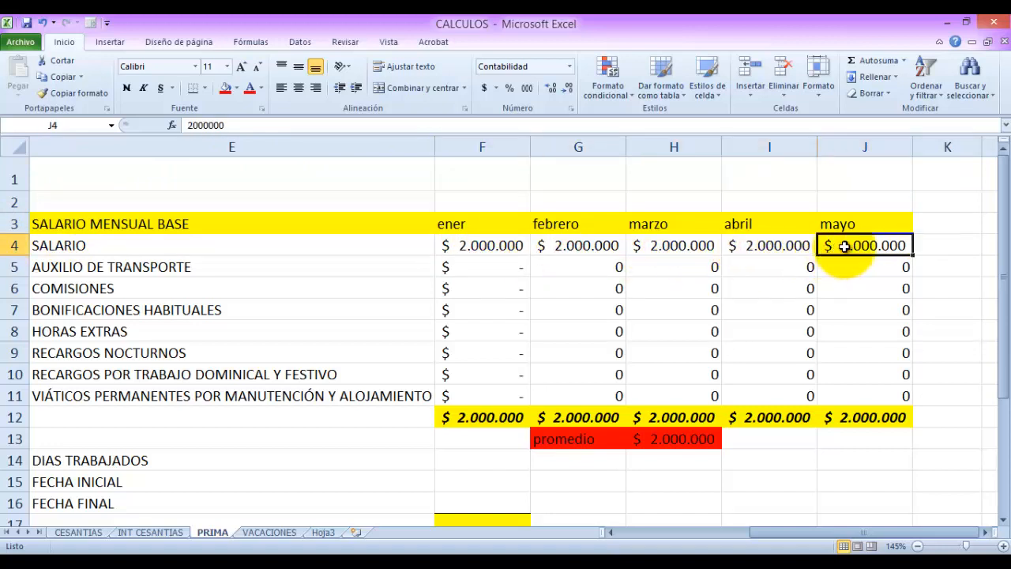
left_click(928, 225)
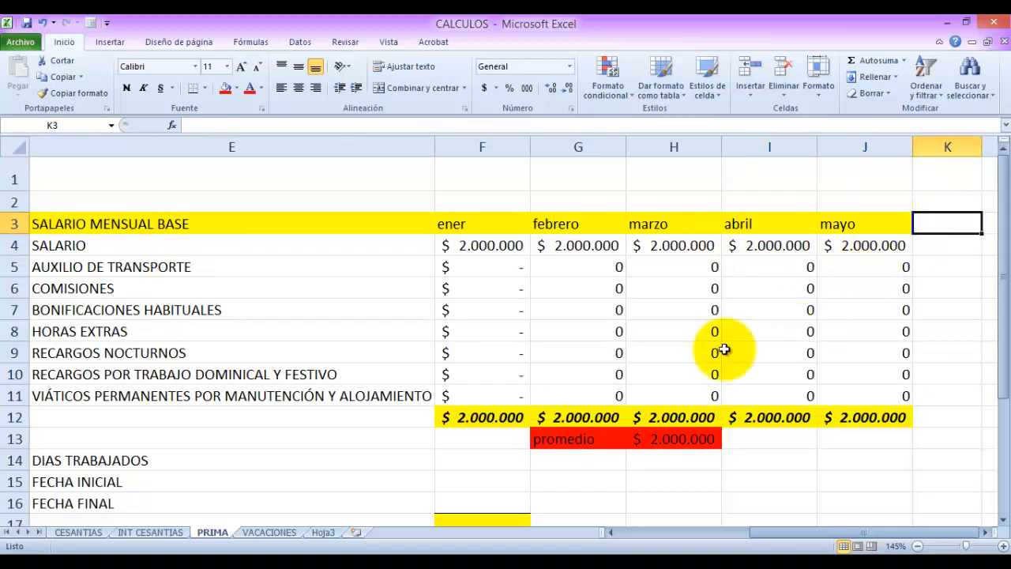
left_click_drag(506, 411, 892, 415)
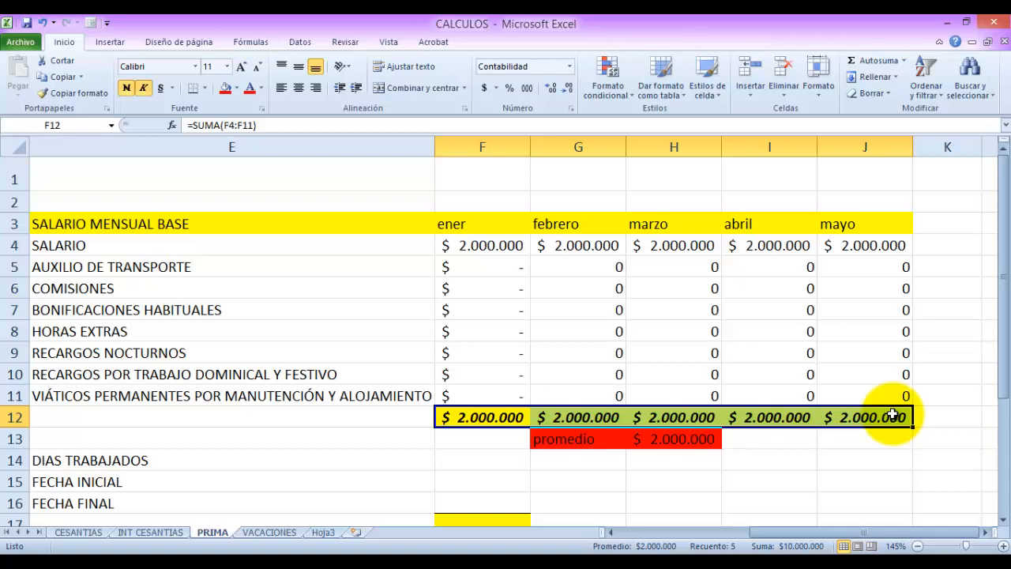
Start a list of days per month beside the salary table with "ener" in L4 and 30 in M4.
left_click(939, 286)
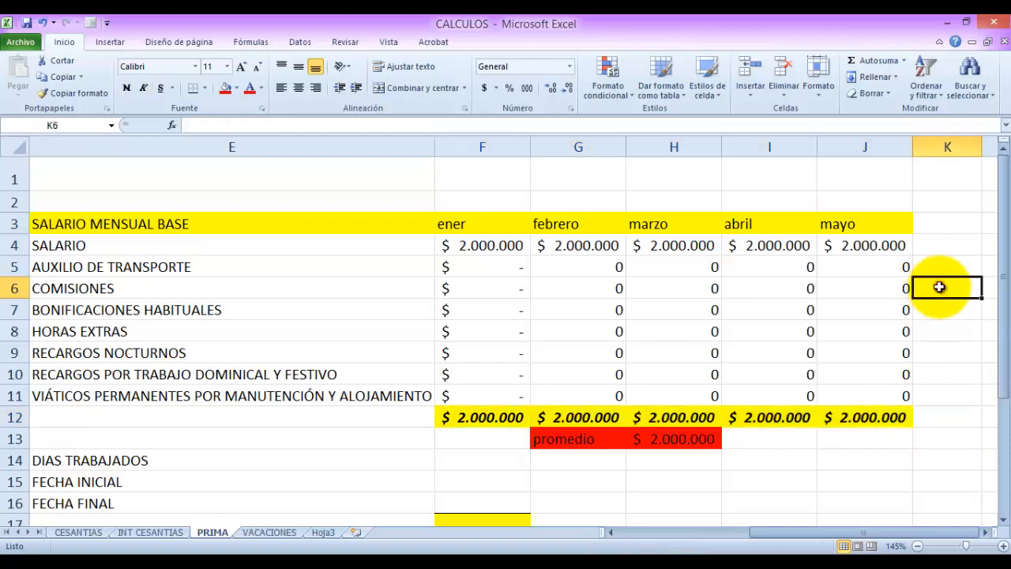
key("Right")
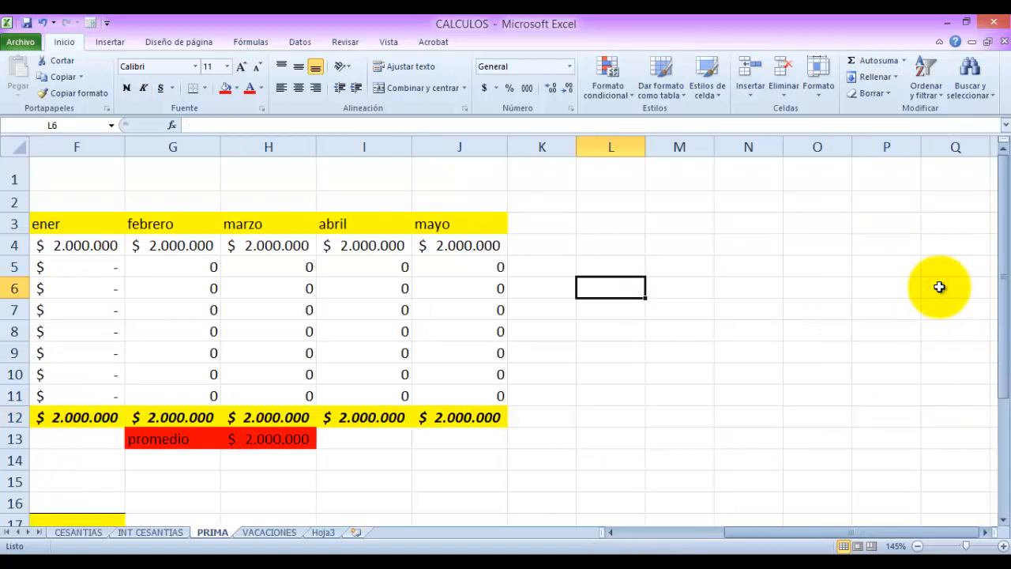
key("Up")
key("Up")
type("ener")
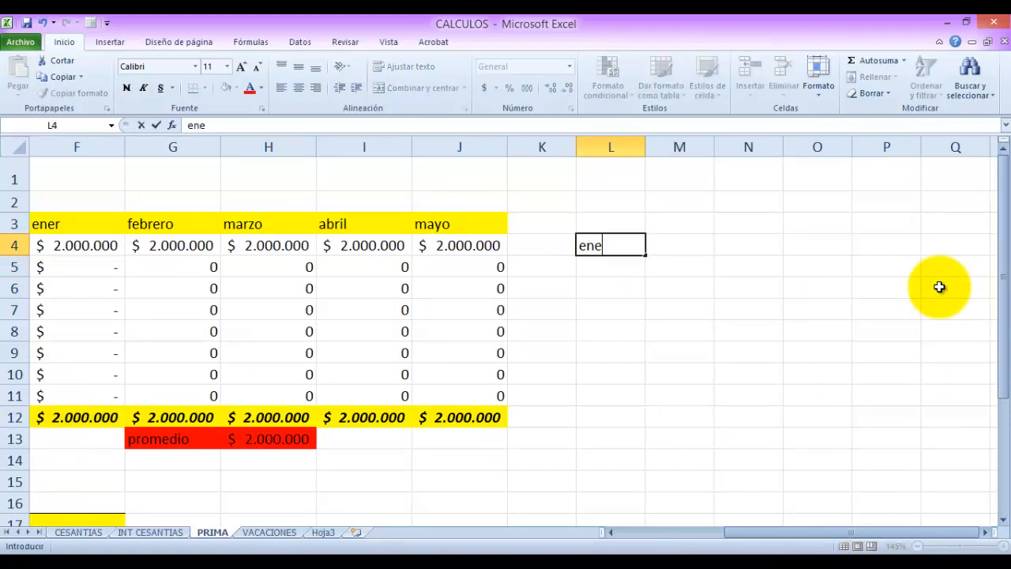
key("Tab")
type("30")
key("Return")
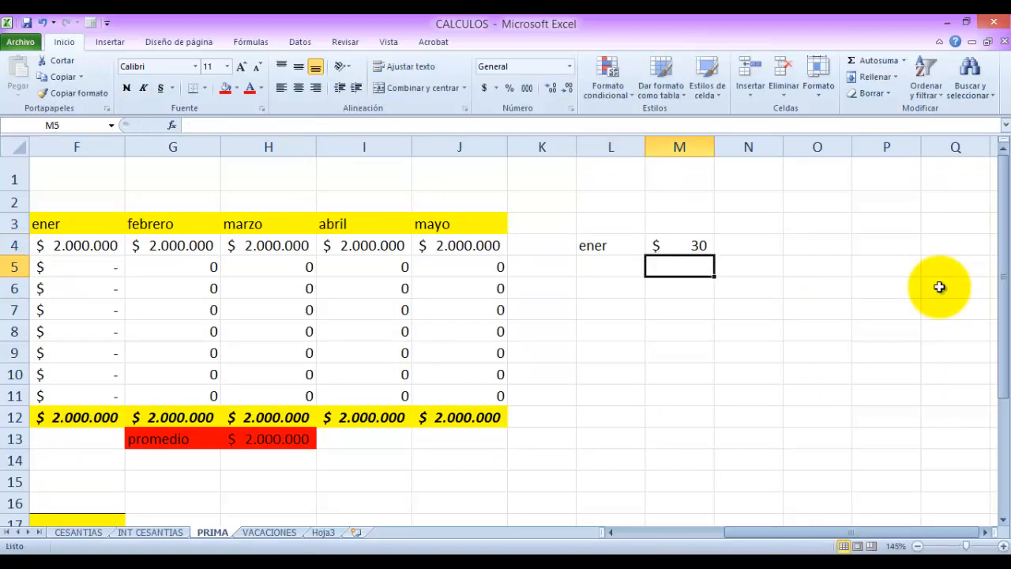
Add "febre" and "mar" to the list in L5:L6, with 30 days each in M5:M6.
key("Left")
type("febre")
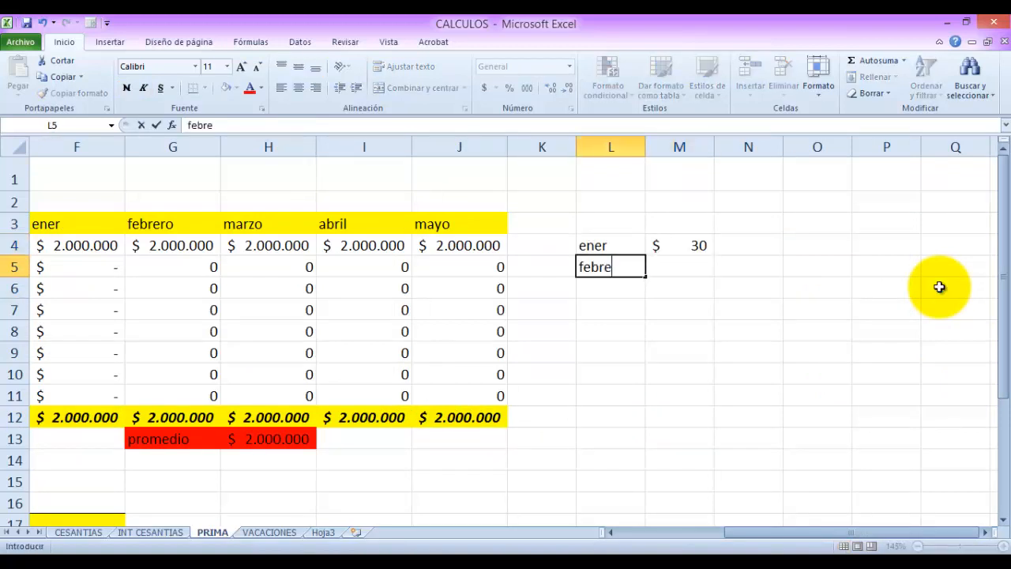
key("Tab")
type("30")
key("Return")
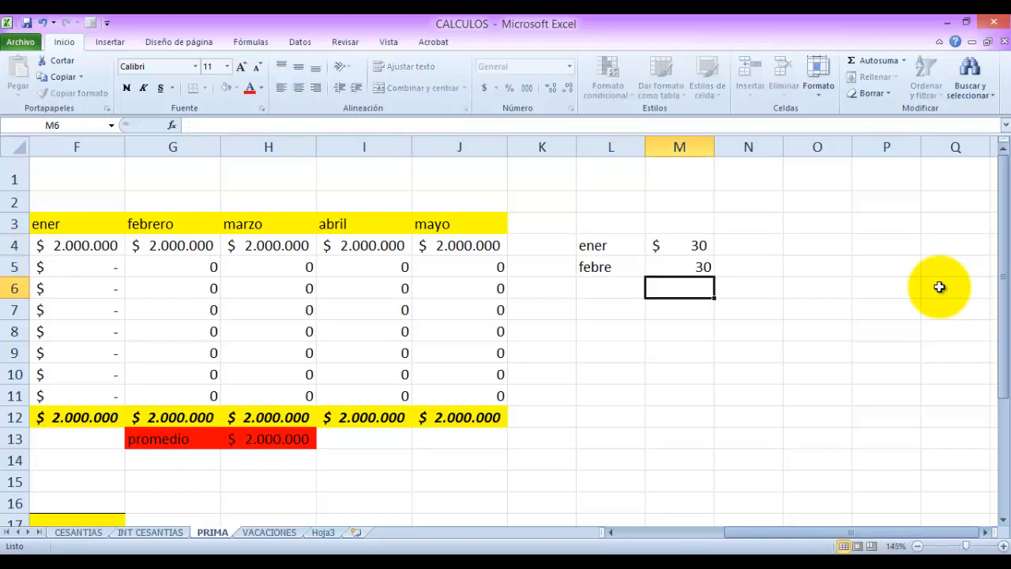
key("Left")
type("mar")
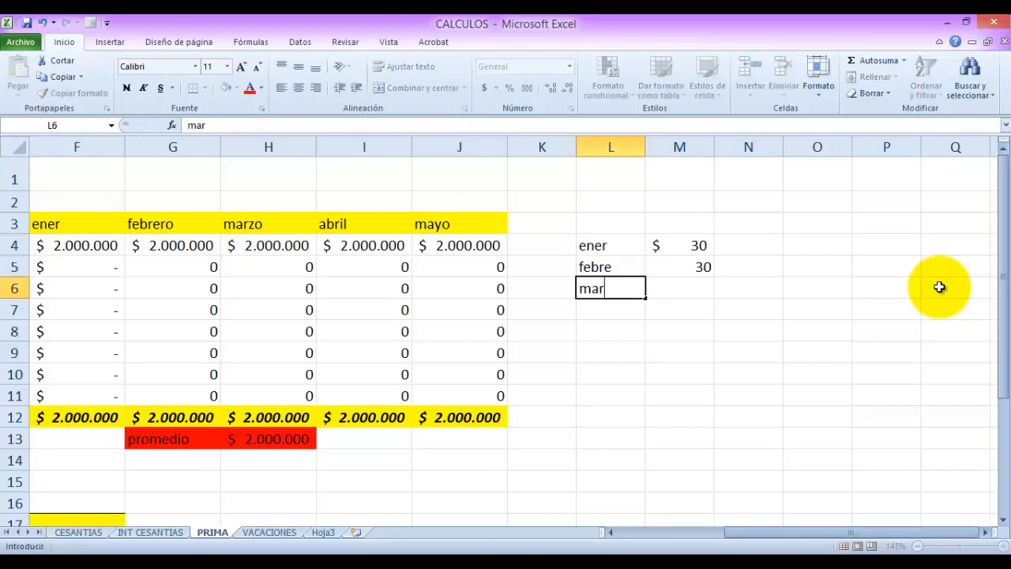
key("Tab")
type("30")
key("Return")
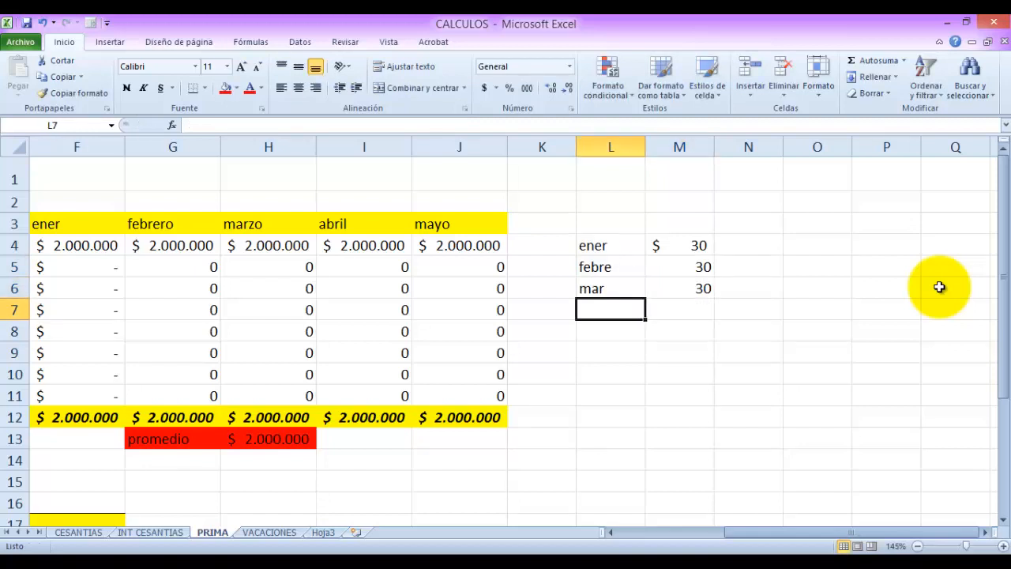
Add "abr" and "may" to the days list in L7:L8, with 30 days each in M7:M8.
type("abr")
key("Tab")
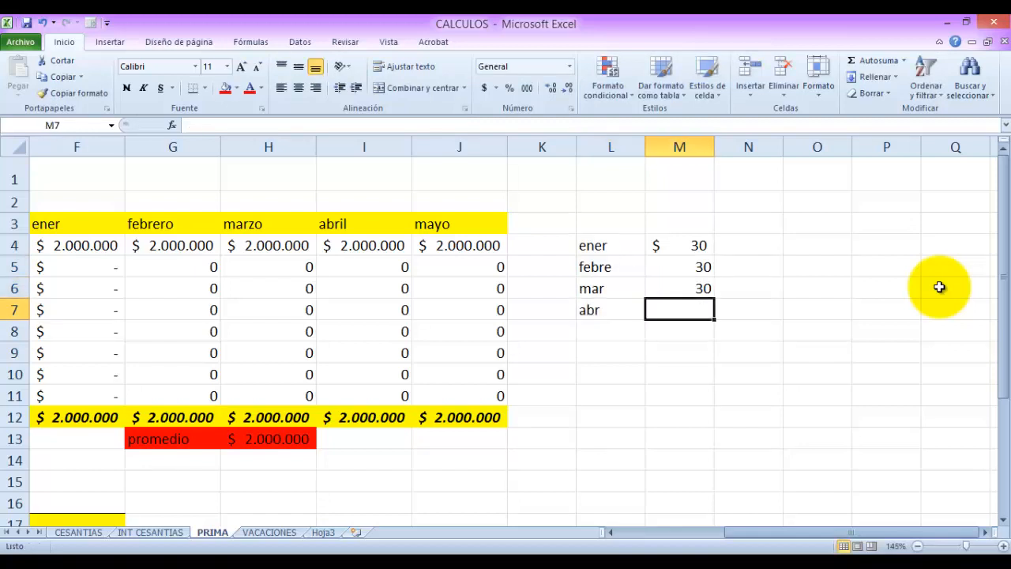
type("30")
key("Return")
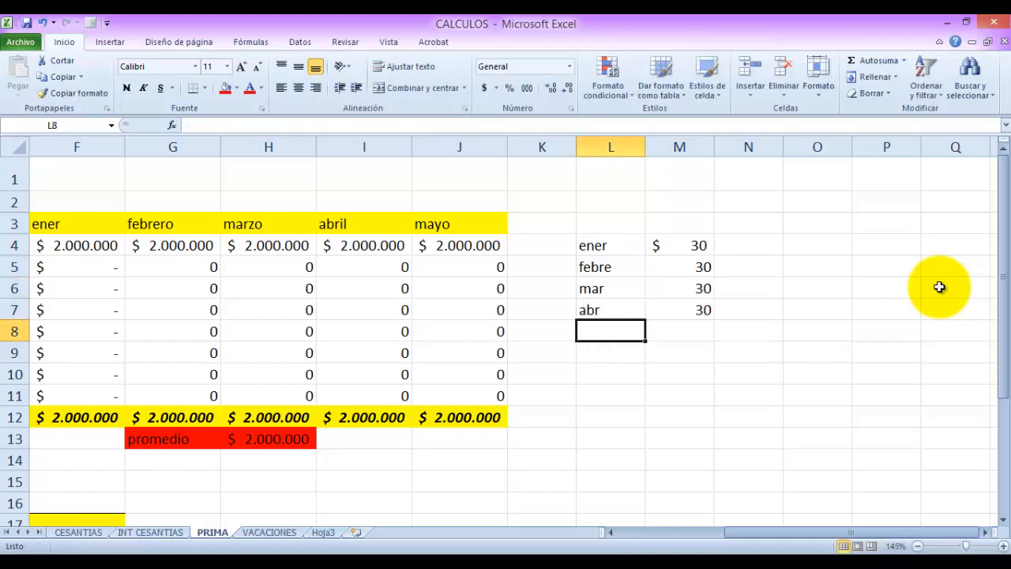
type("may")
key("Tab")
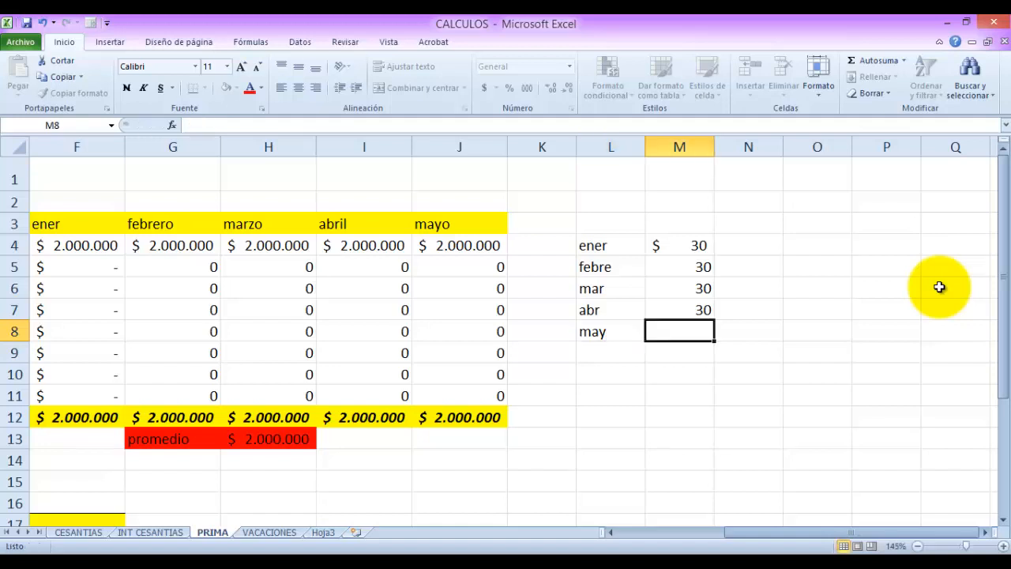
type("30")
key("Return")
Add "jun" to the days list in L9, with 20 days in M9.
type("ju")
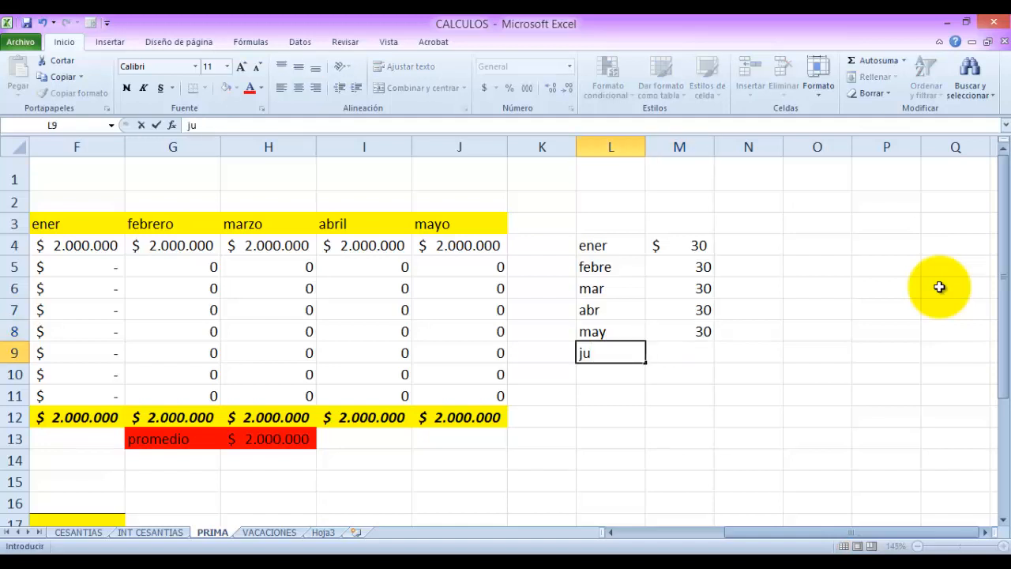
type("n")
key("Tab")
type("2")
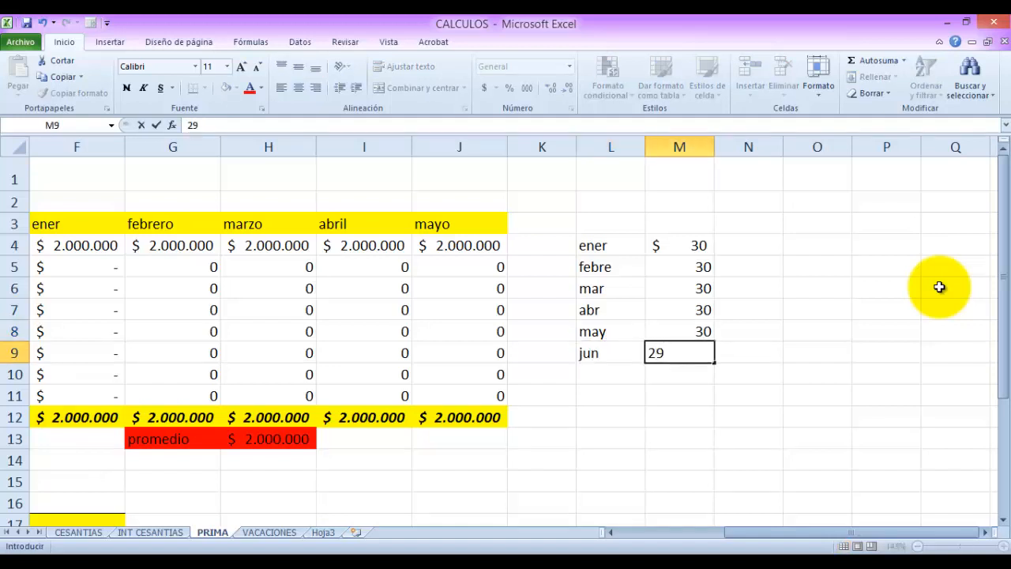
key("BackSpace")
key("Return")
Total the days of M4:M9 in M10 with a sum and apply the Número format to M4:M10.
left_click(861, 63)
key("Return")
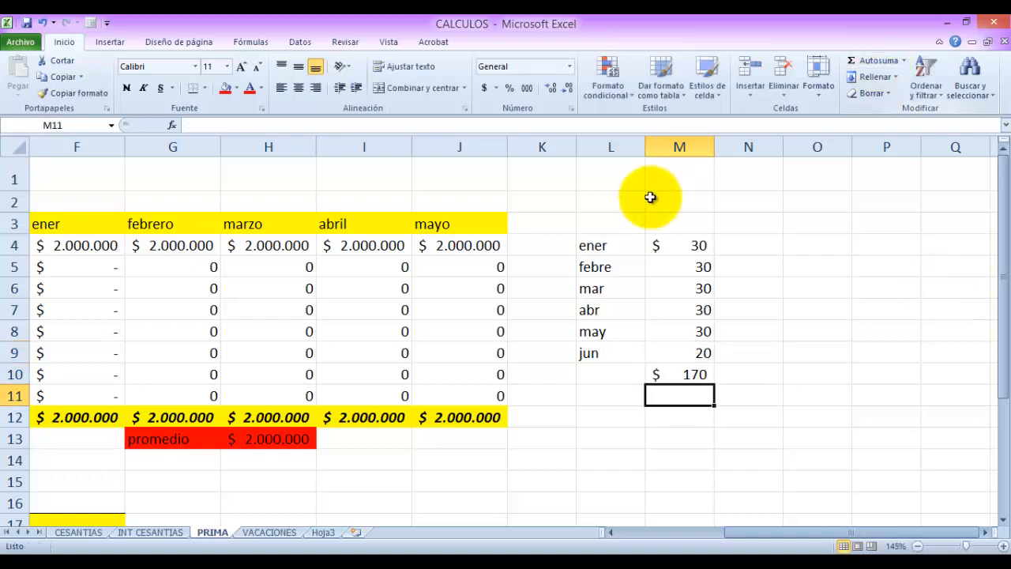
left_click_drag(658, 245, 667, 381)
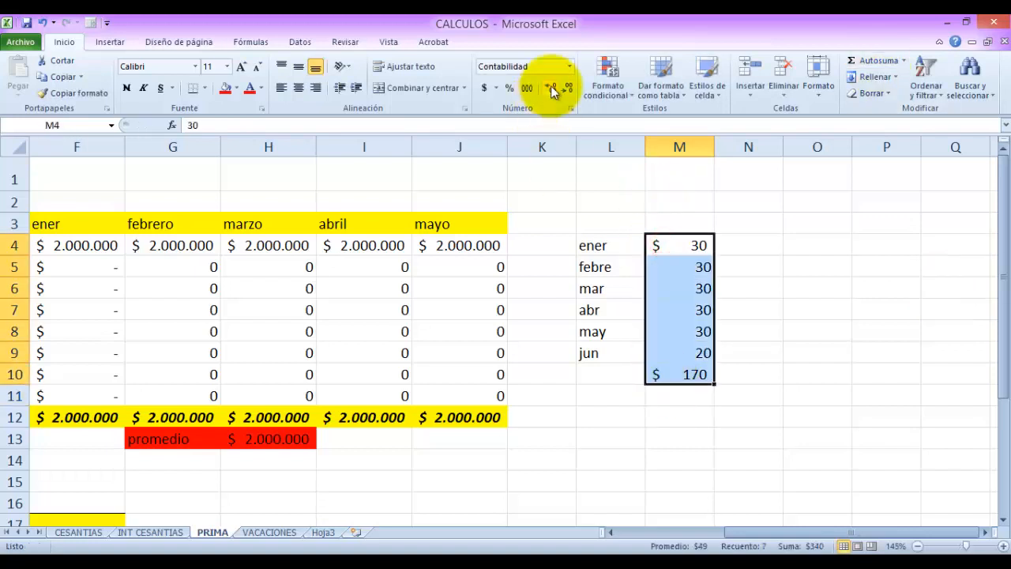
left_click(569, 66)
left_click(531, 120)
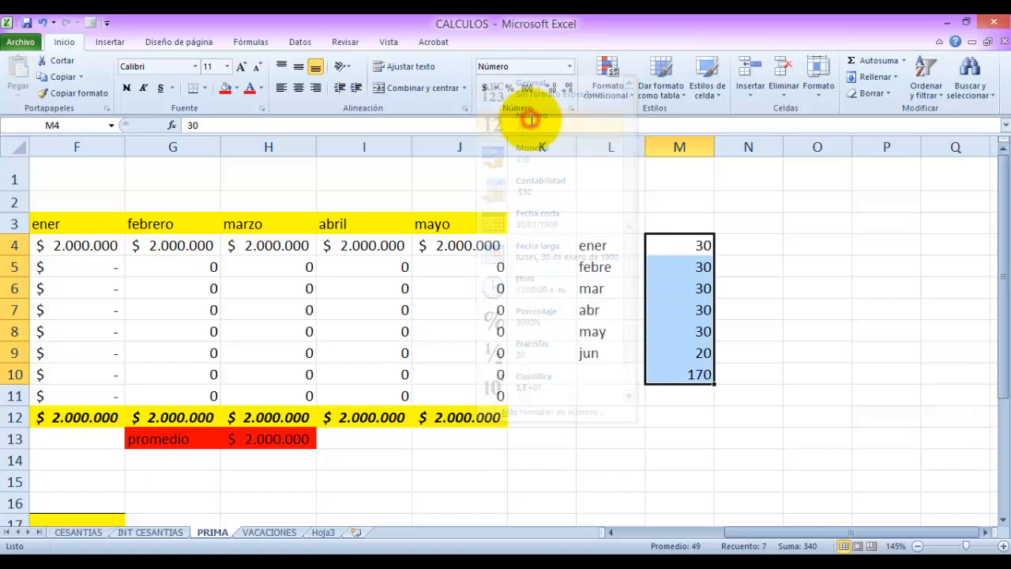
left_click(675, 370)
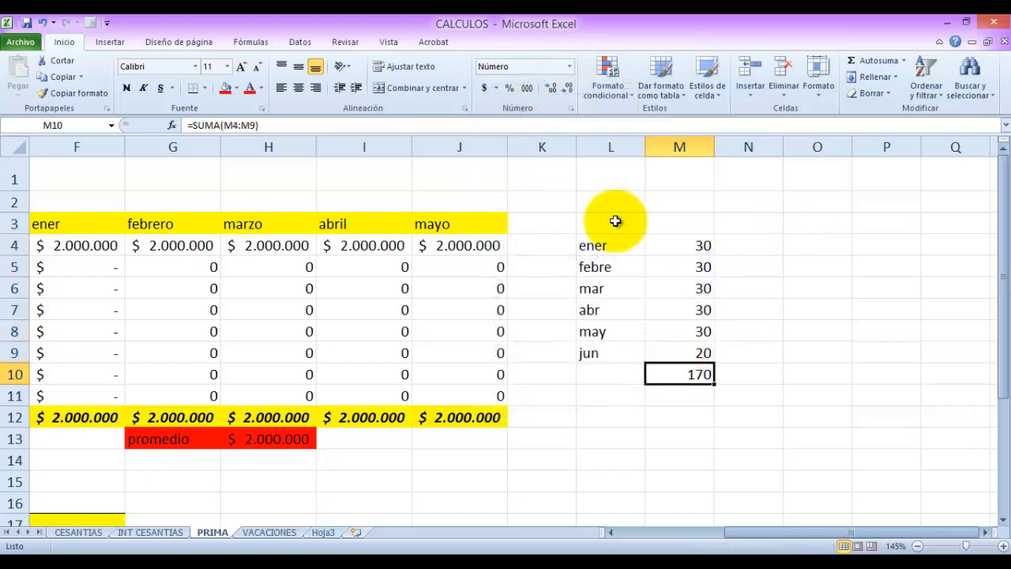
Calculate the daily salary below the average in H14 with the formula =H13/30.
left_click(294, 436)
left_click(301, 459)
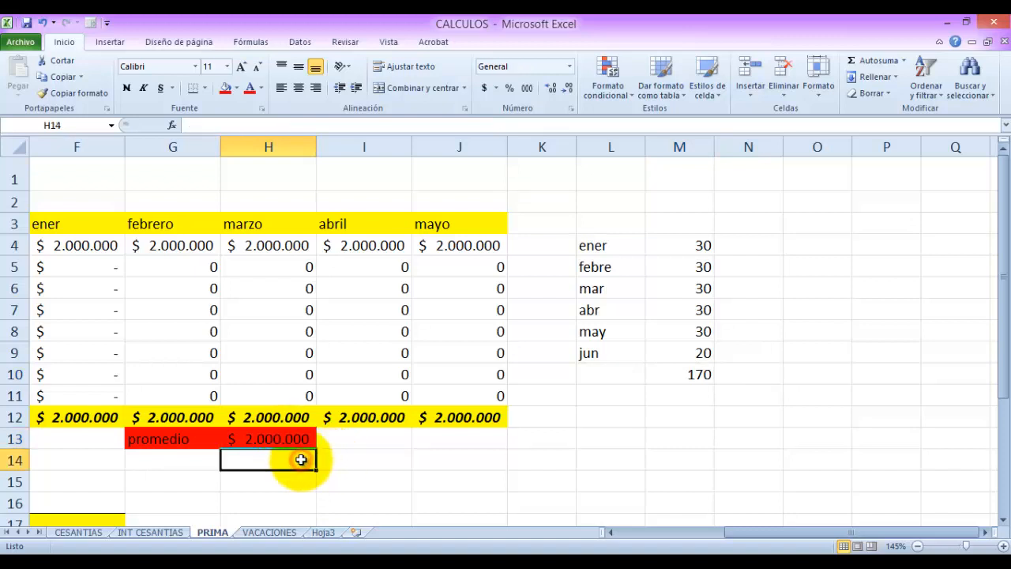
type("=")
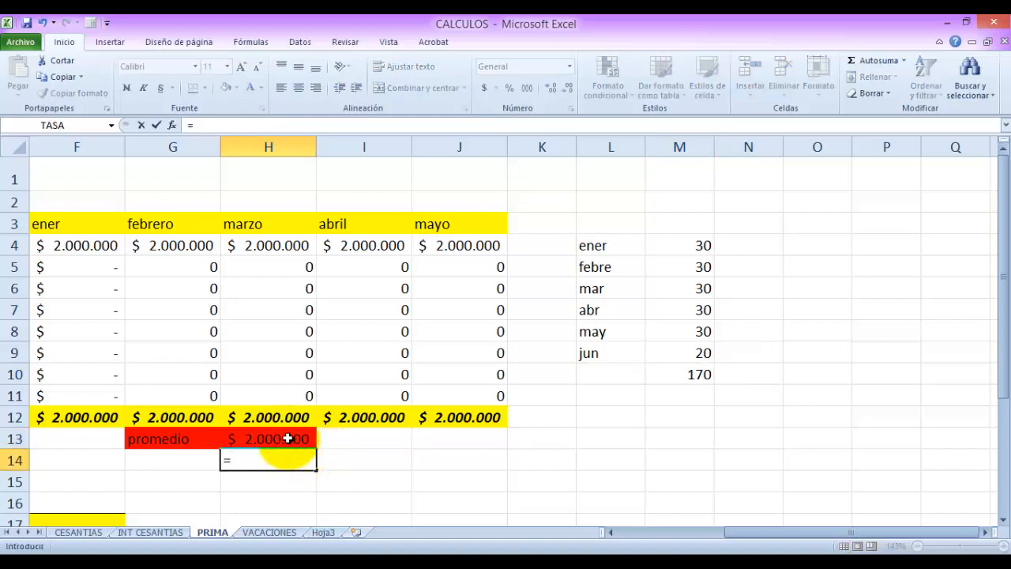
left_click(306, 439)
type("/")
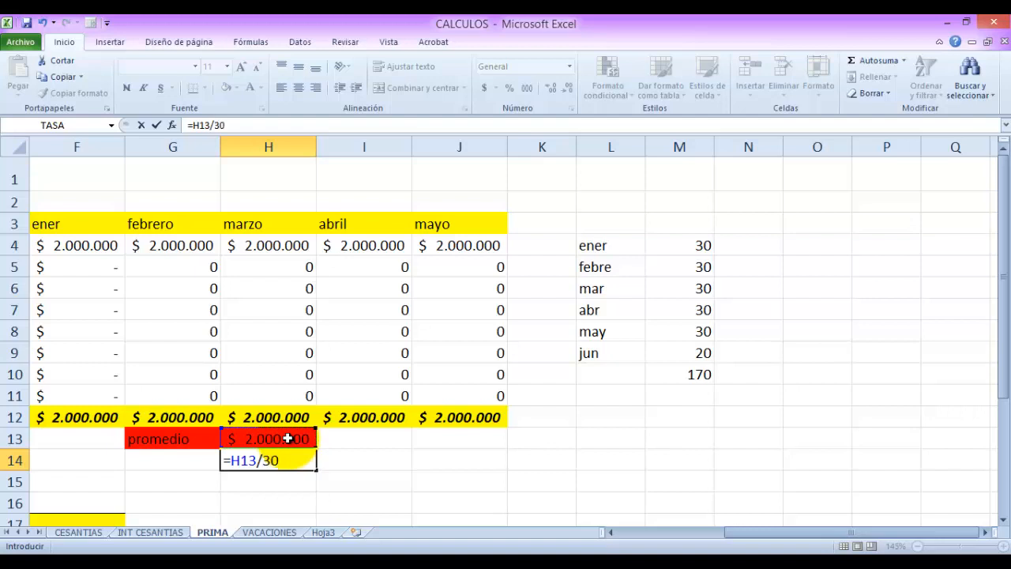
type("30")
key("Return")
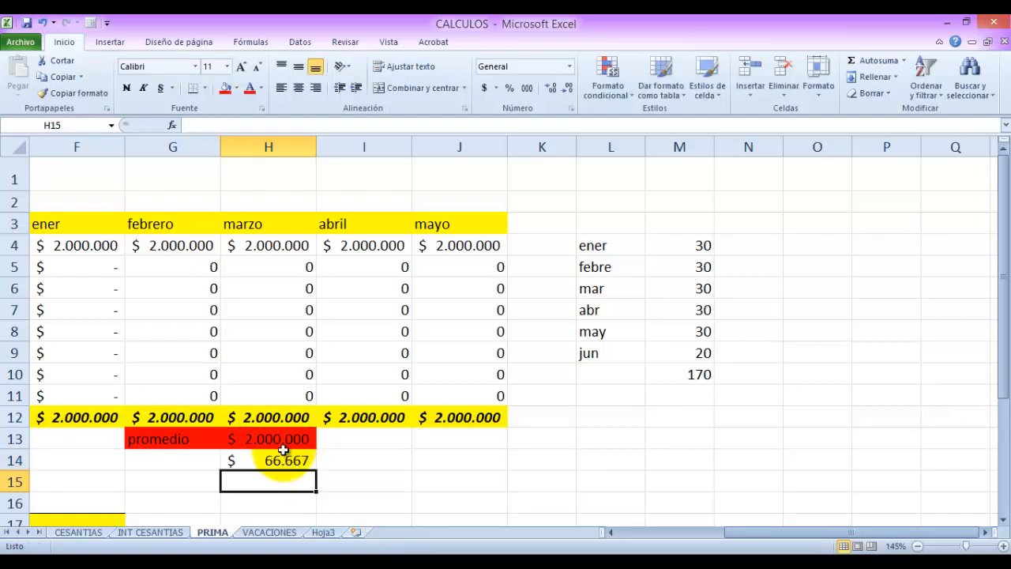
left_click(269, 459)
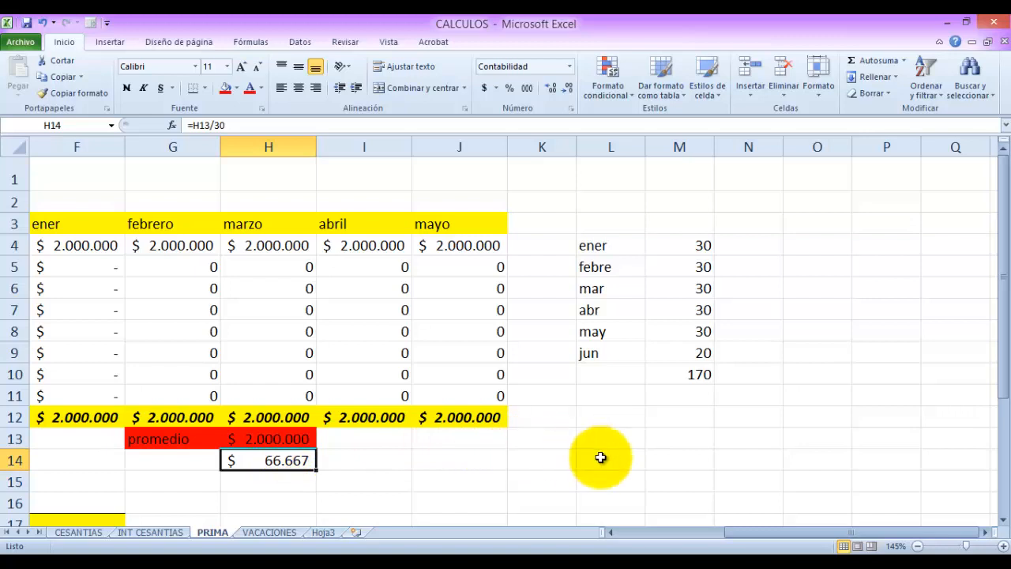
Multiply the total days by the daily salary in L11 with the formula =M10*H14.
left_click(627, 395)
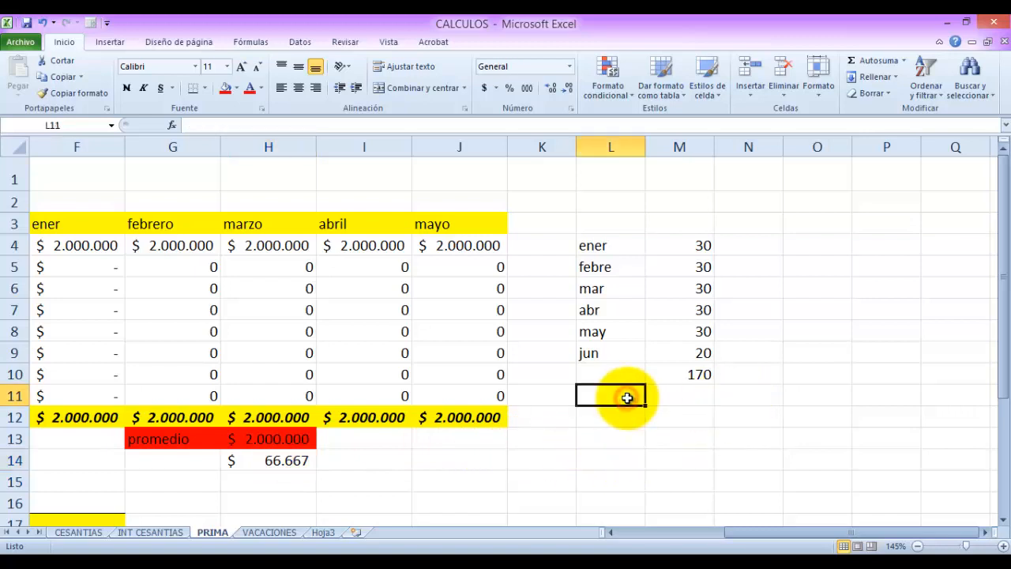
type("=")
left_click(697, 375)
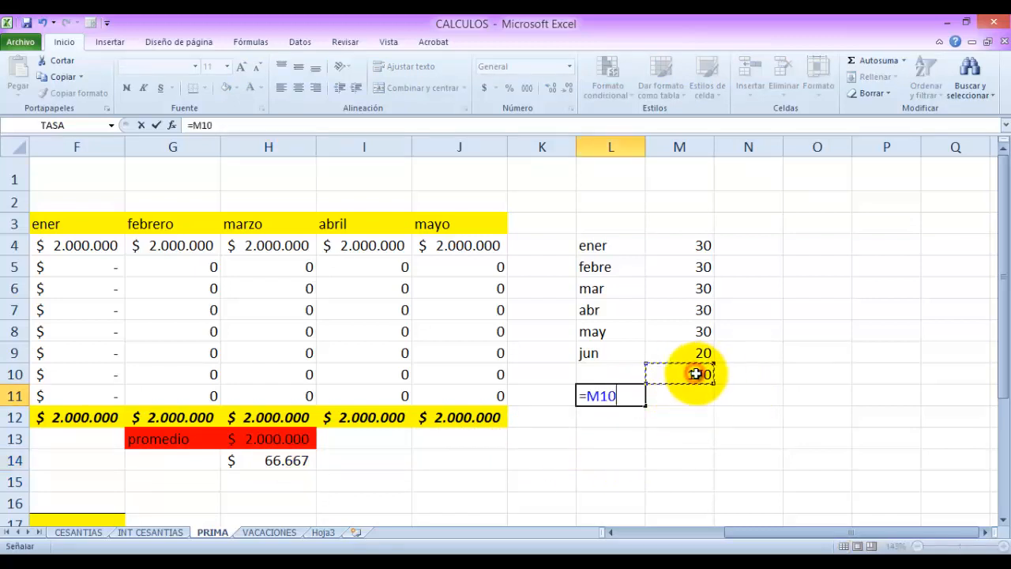
type("*")
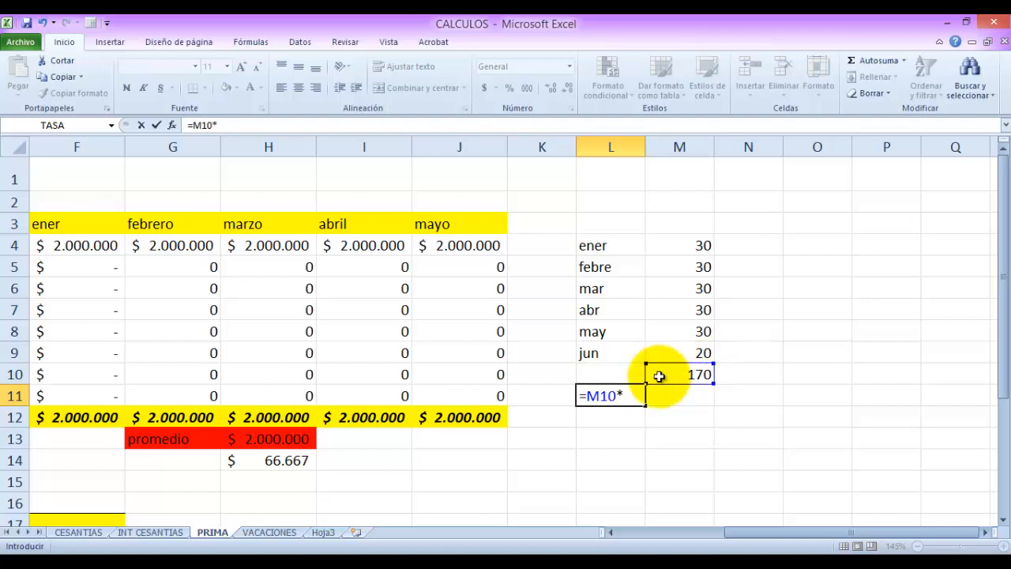
left_click(282, 461)
key("Return")
left_click(634, 393)
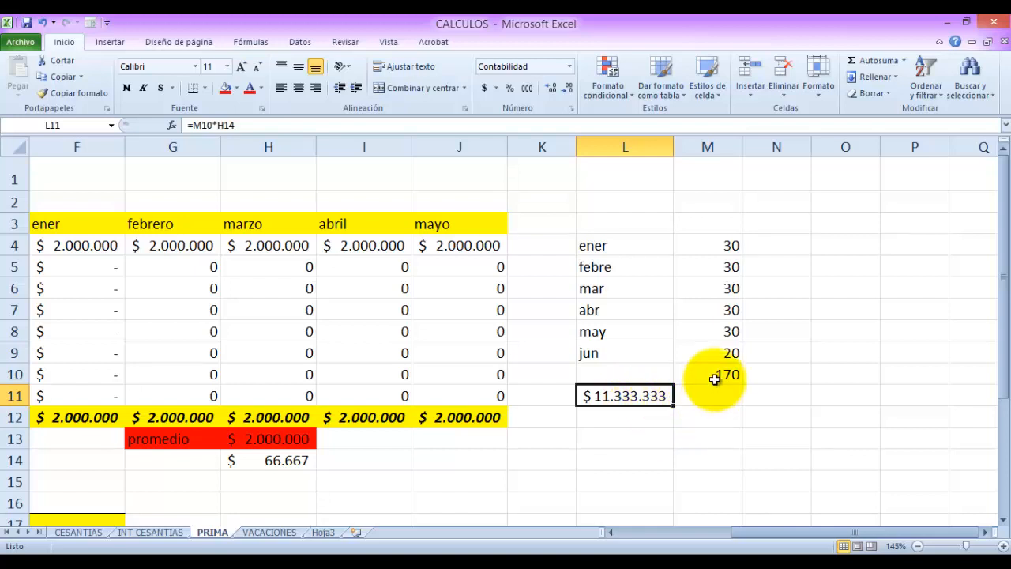
Review the product in L11 together with its factors, the total days in M10 and the daily salary in H14.
left_click(755, 395)
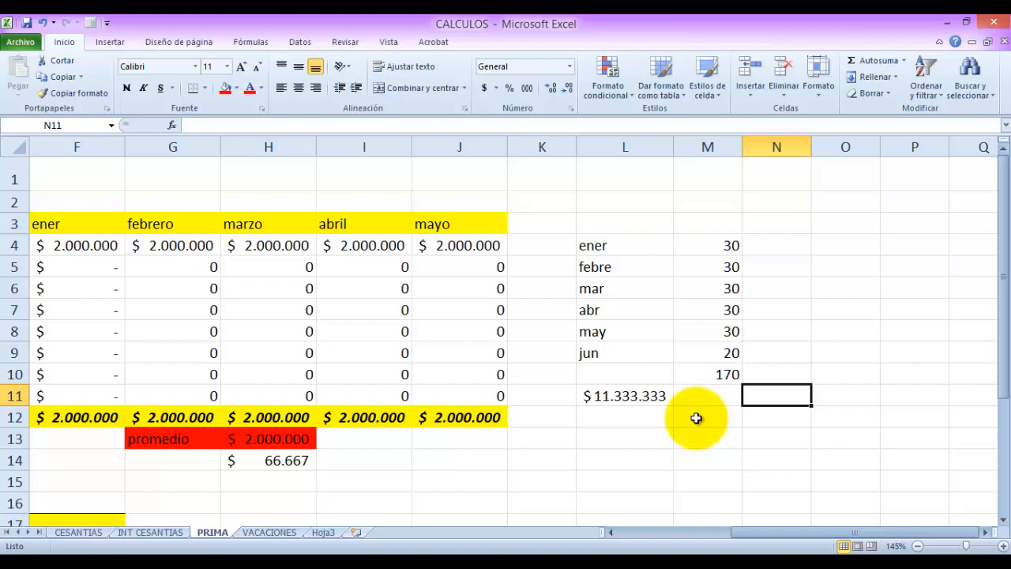
left_click(637, 398)
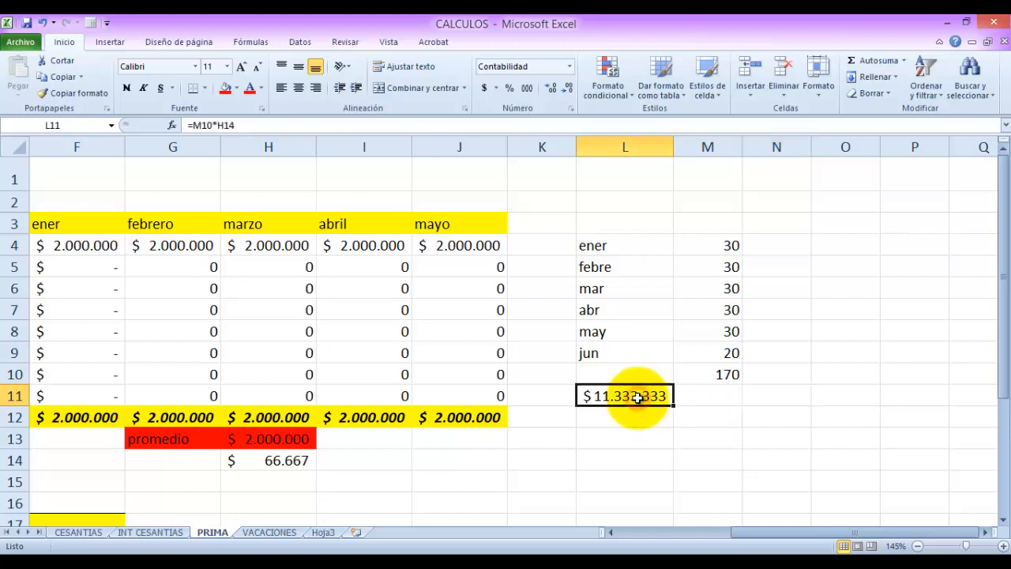
left_click(642, 431)
left_click(642, 396)
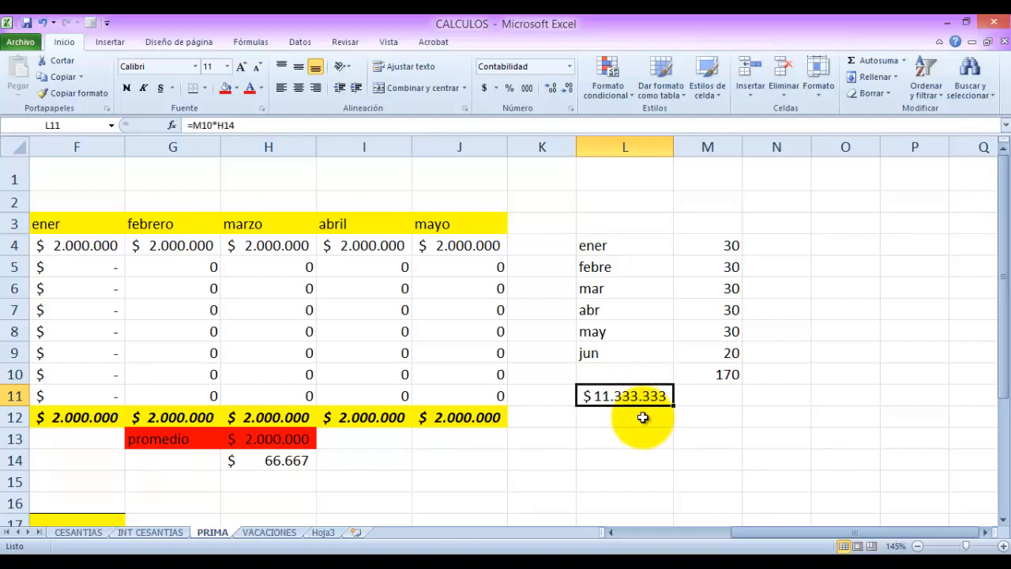
left_click(714, 377)
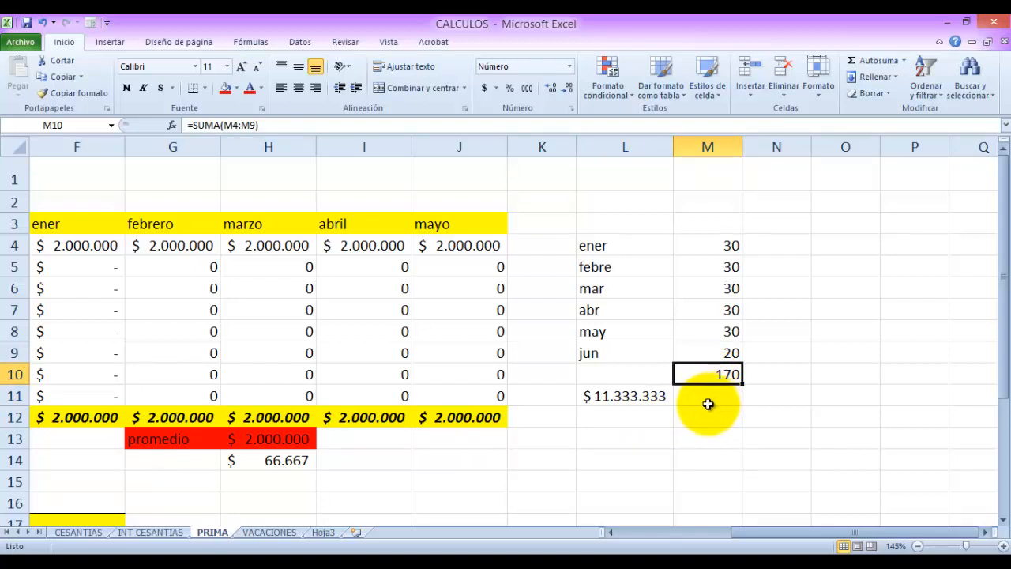
left_click(643, 398)
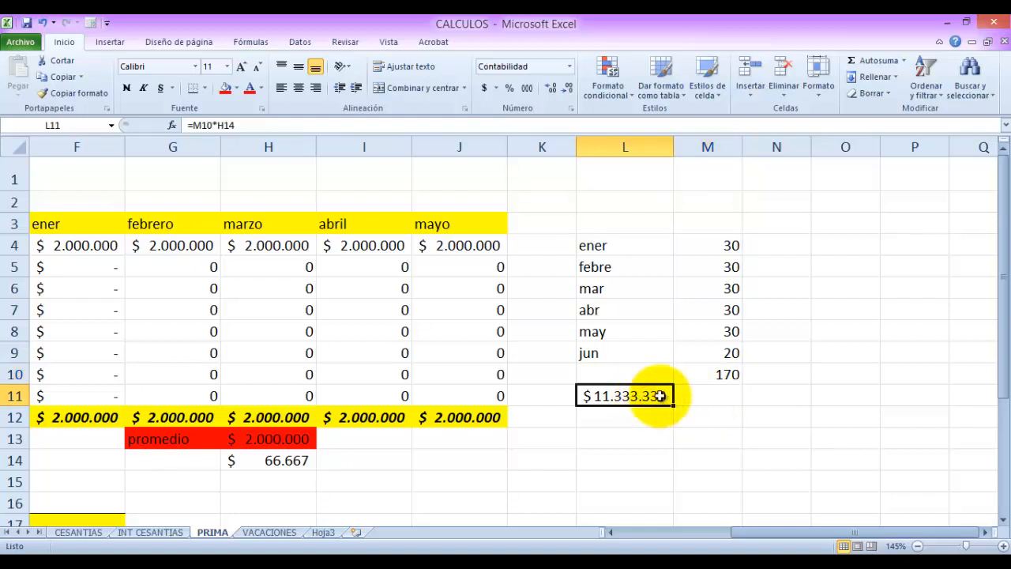
left_click(708, 373)
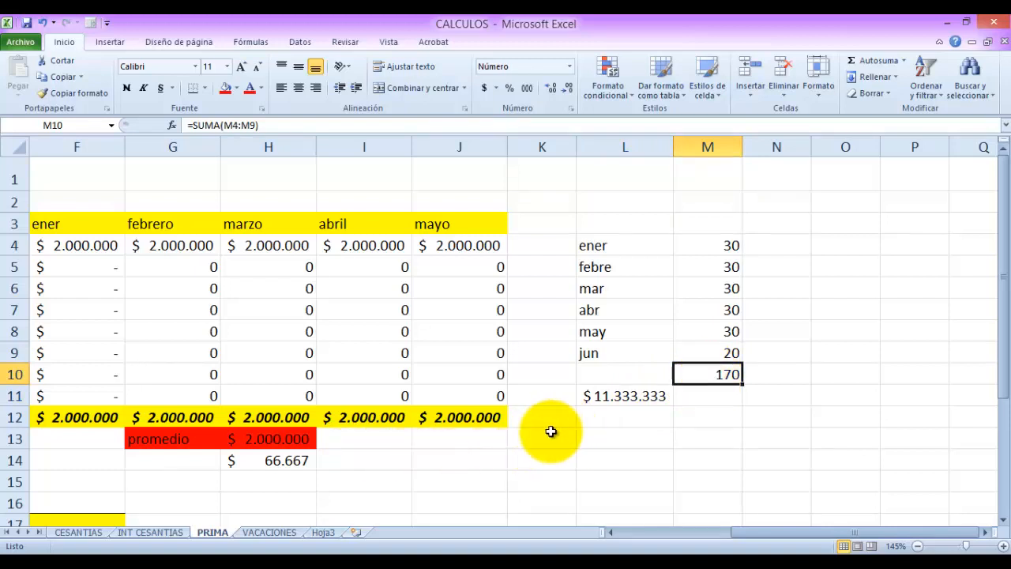
left_click(294, 462)
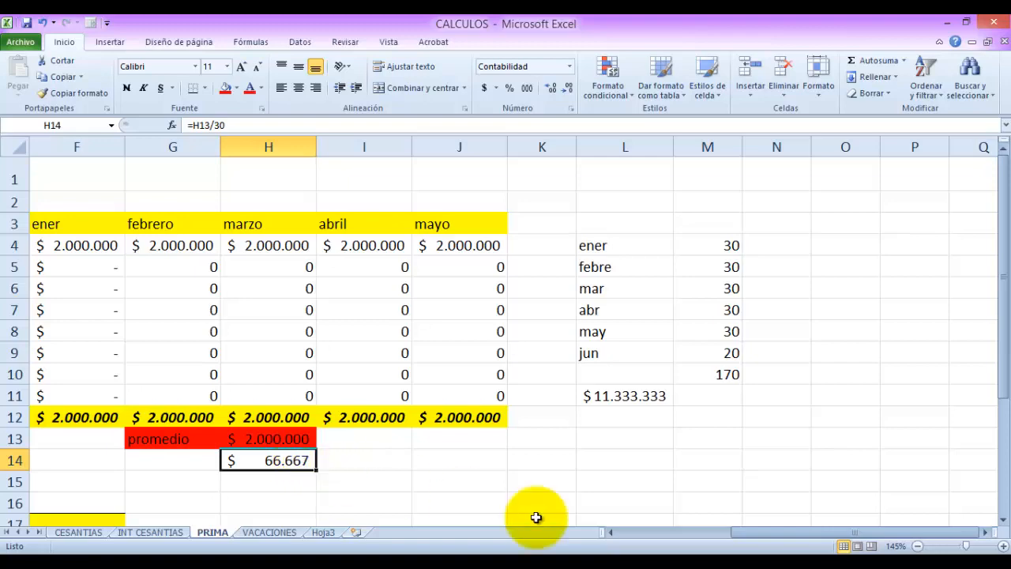
Compare the prima formula's SALARIO MENSUAL BASE term with the monthly totals in F12:J12 and the results in L11, M10 and H14.
left_click_drag(741, 527, 561, 502)
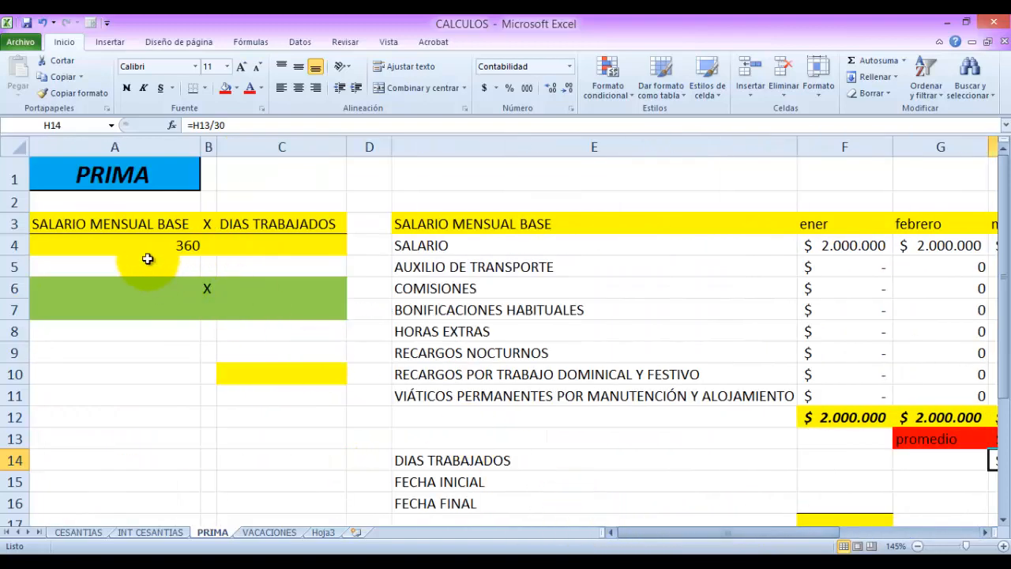
left_click_drag(661, 532, 805, 533)
scroll(650, 422, "down", 1)
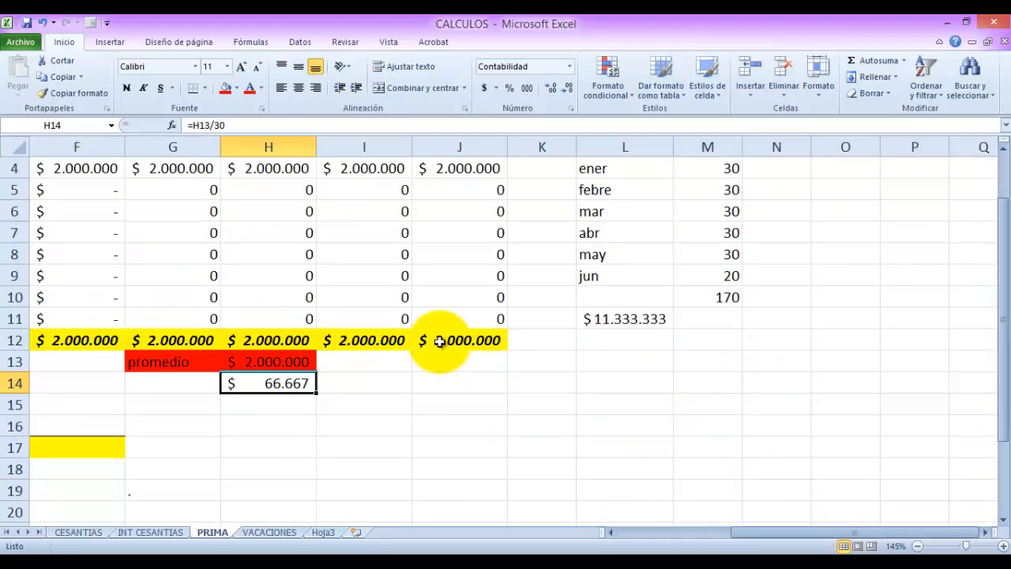
left_click_drag(433, 339, 63, 338)
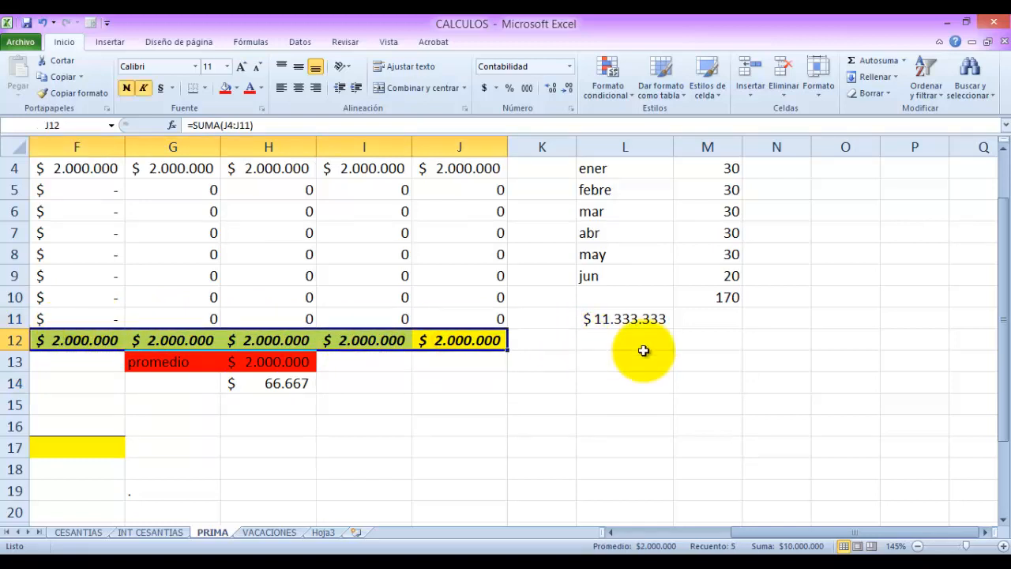
left_click(646, 319)
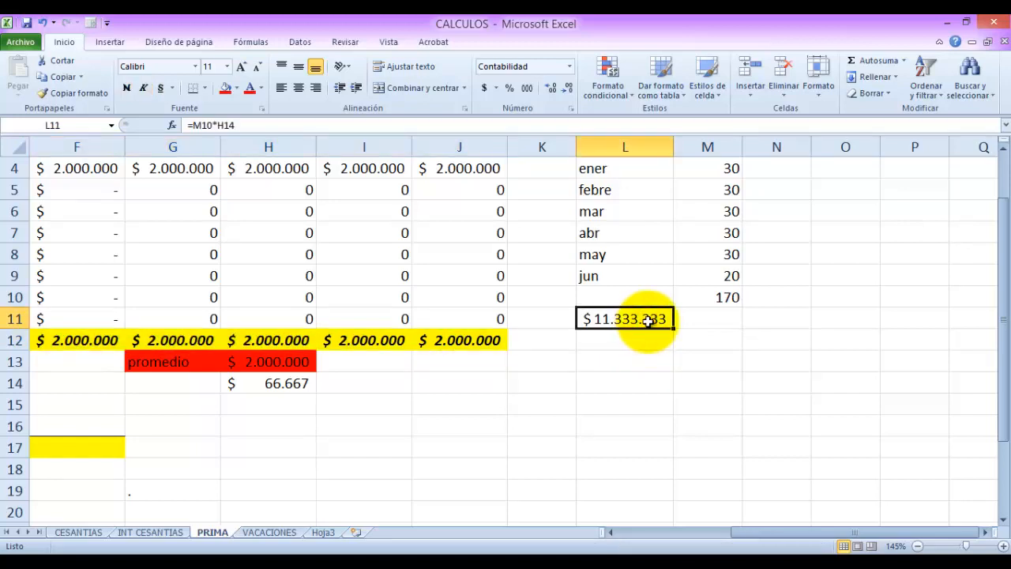
left_click(717, 298)
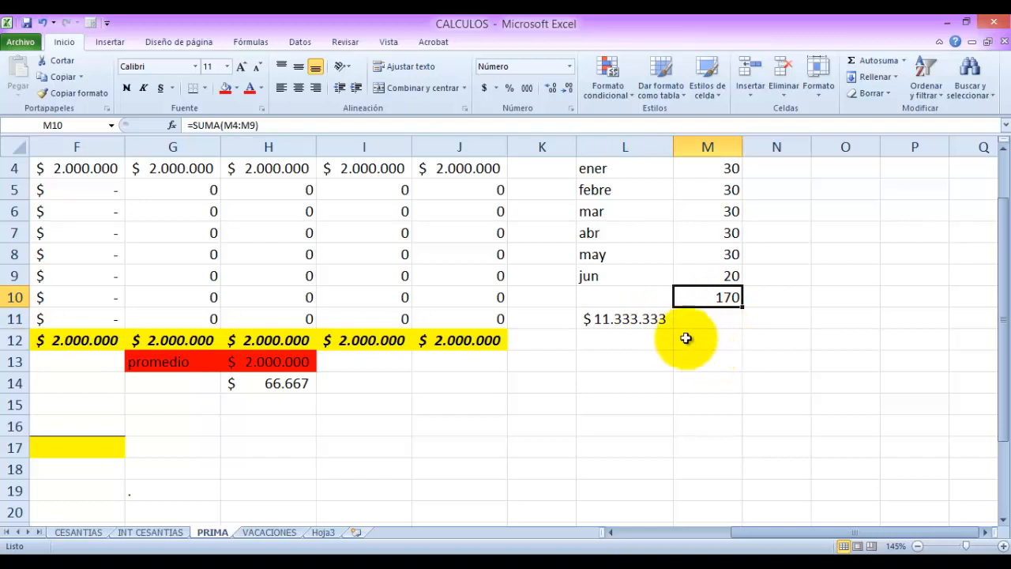
left_click(648, 321)
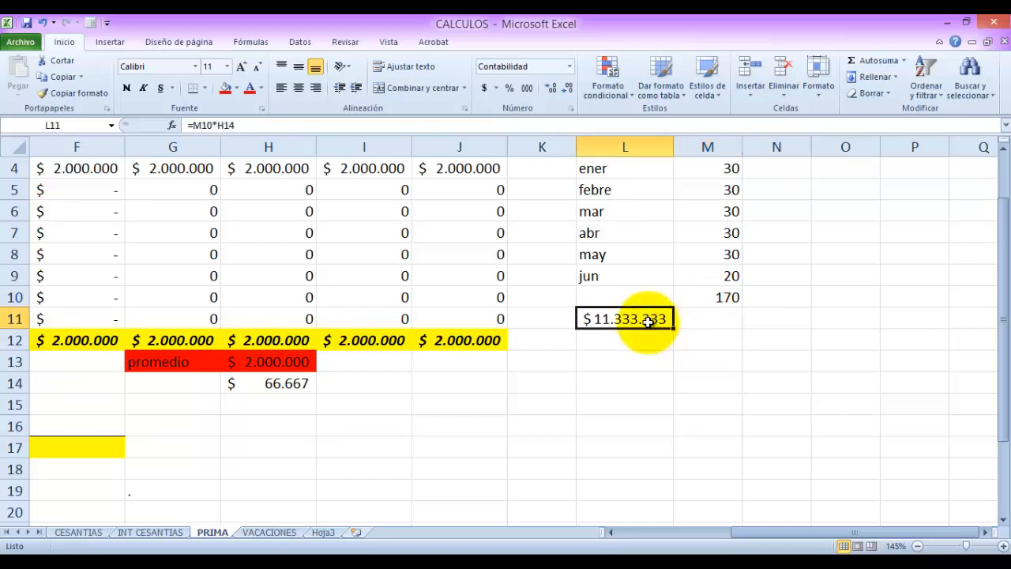
left_click(706, 298)
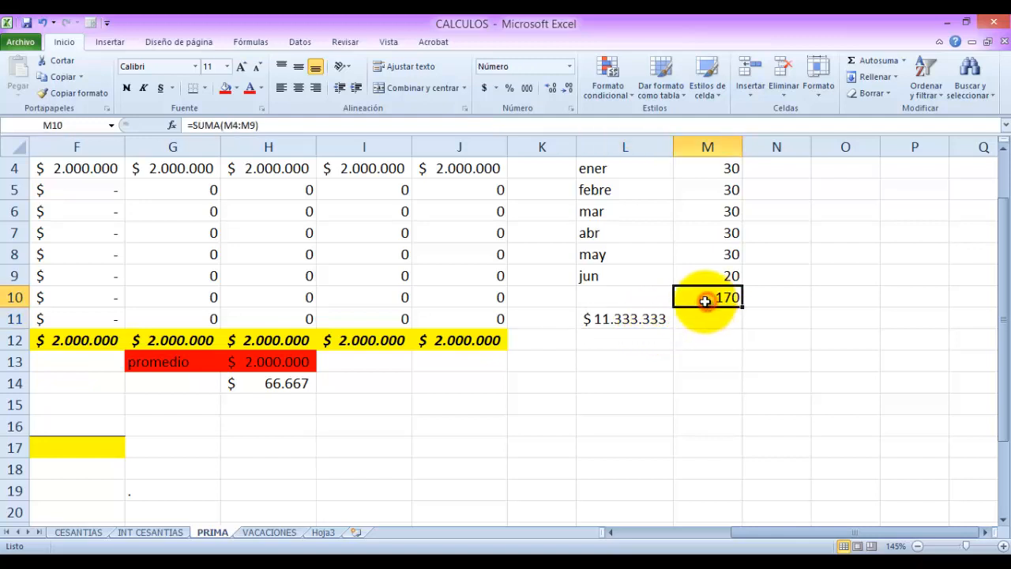
left_click(290, 384)
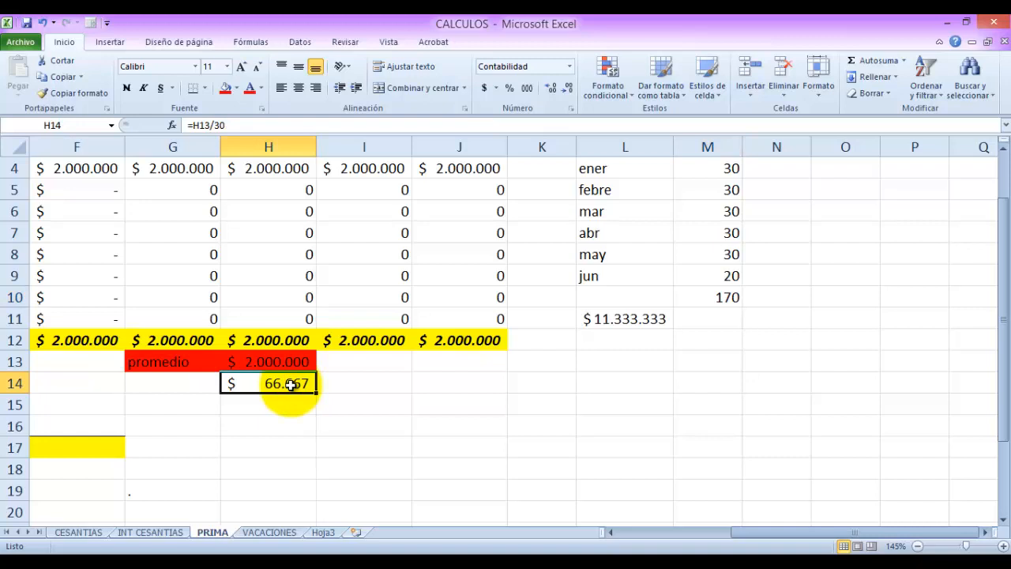
left_click(345, 383)
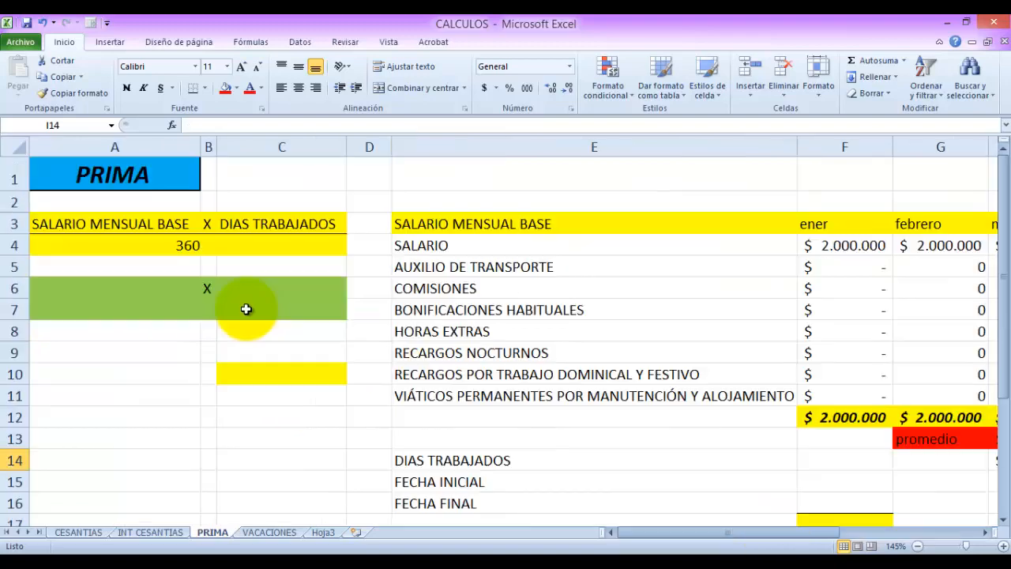
left_click(115, 226)
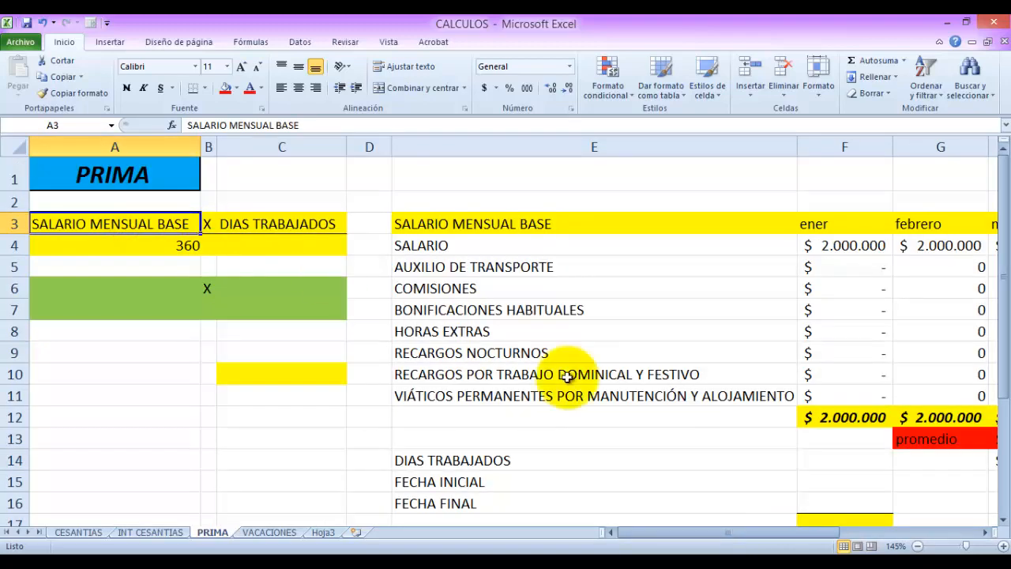
Review the average in H13 and the daily salary in H14 against the prima formula's SALARIO MENSUAL BASE term.
left_click_drag(778, 531, 847, 529)
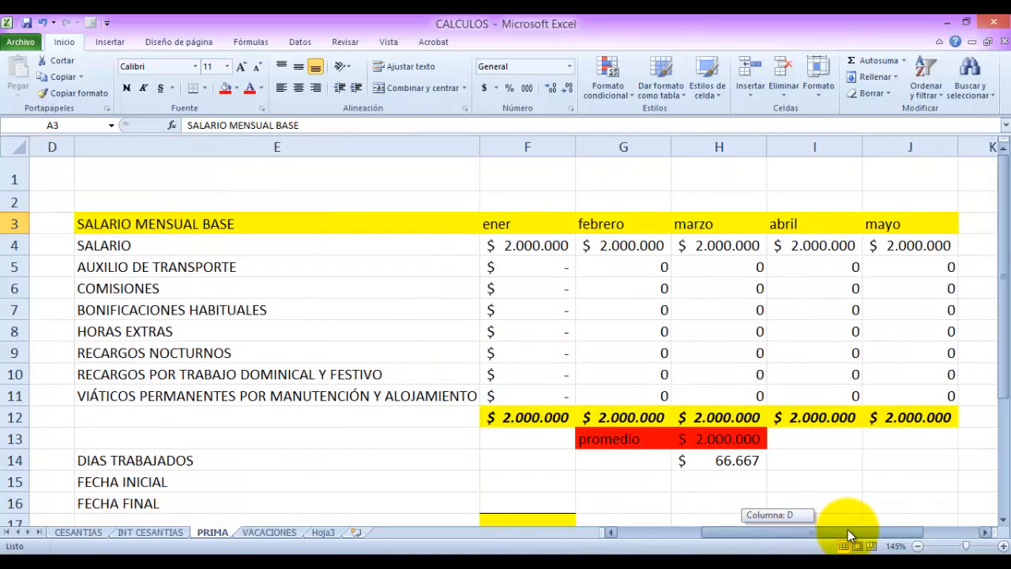
left_click(723, 439)
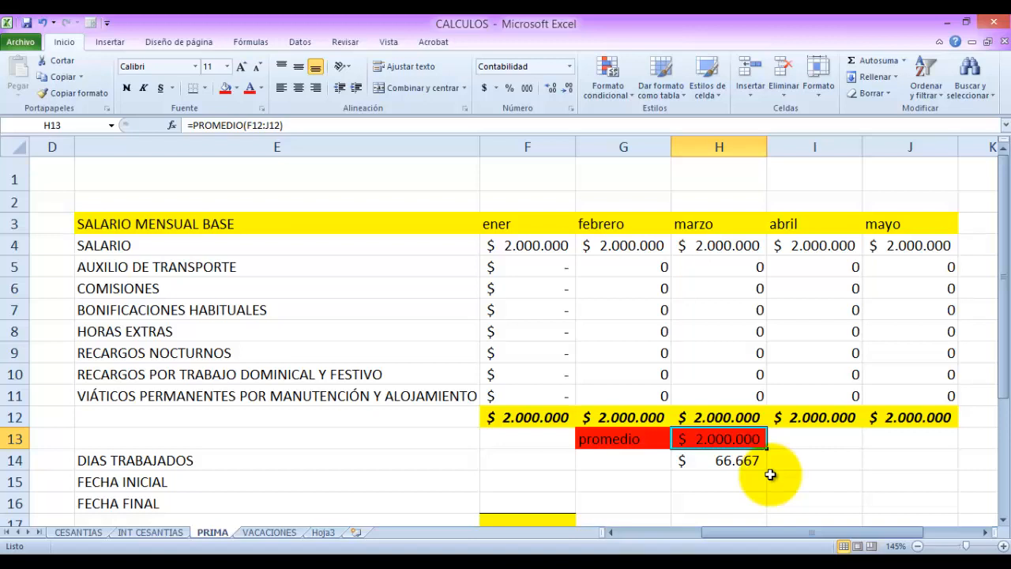
left_click(741, 464)
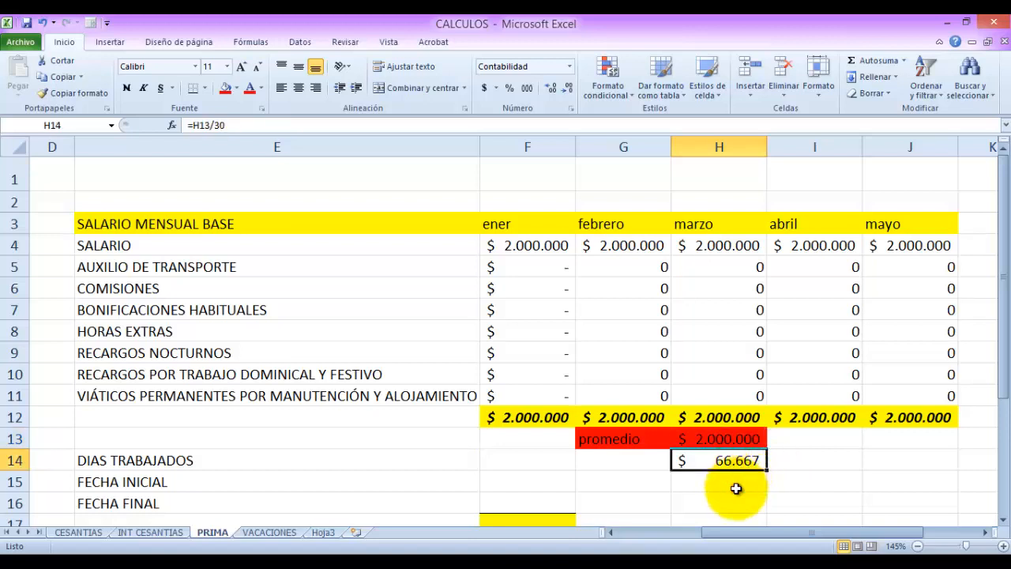
key("Down")
key("Left")
key("Left")
key("Left")
key("Left")
key("Left")
key("Left")
key("Left")
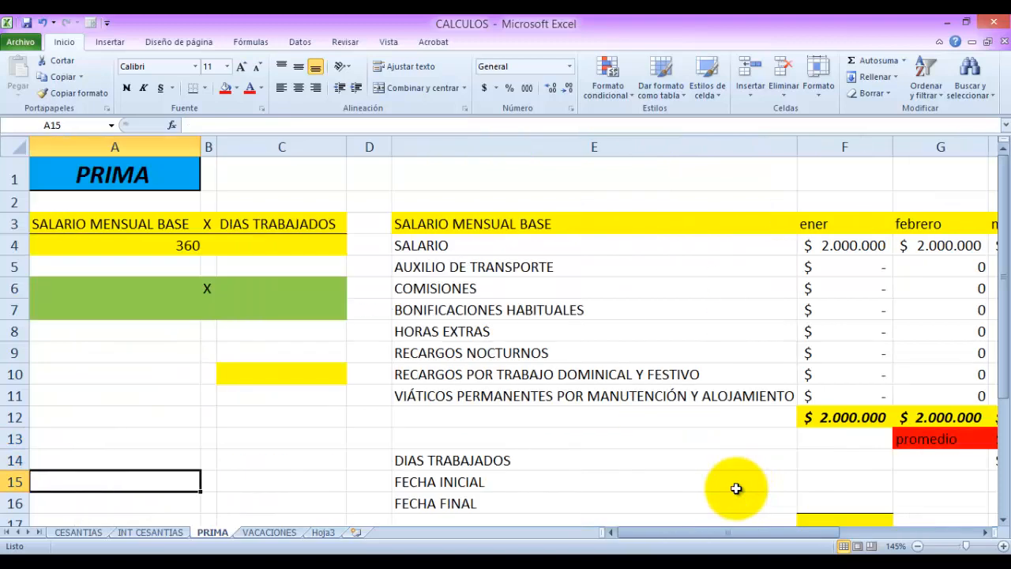
key("Up")
key("Up")
key("Up")
key("Up")
key("Up")
key("Up")
key("Up")
key("Up")
key("Up")
key("Up")
key("Up")
key("Up")
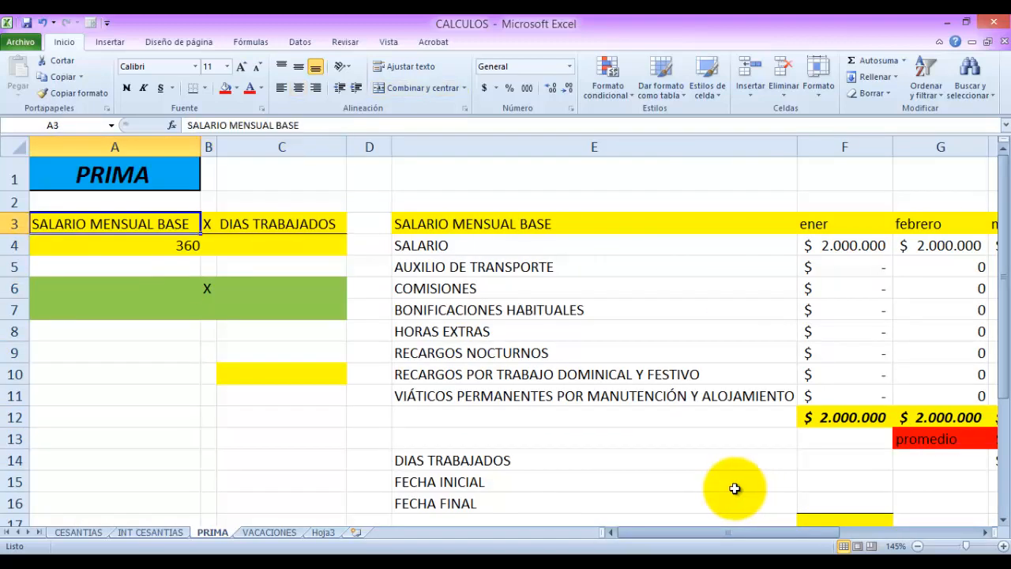
Enter 01/01/2020 as the FECHA INICIAL in F15 and 20/06/2020 as the FECHA FINAL in F16.
left_click(289, 226)
scroll(817, 404, "down", 2)
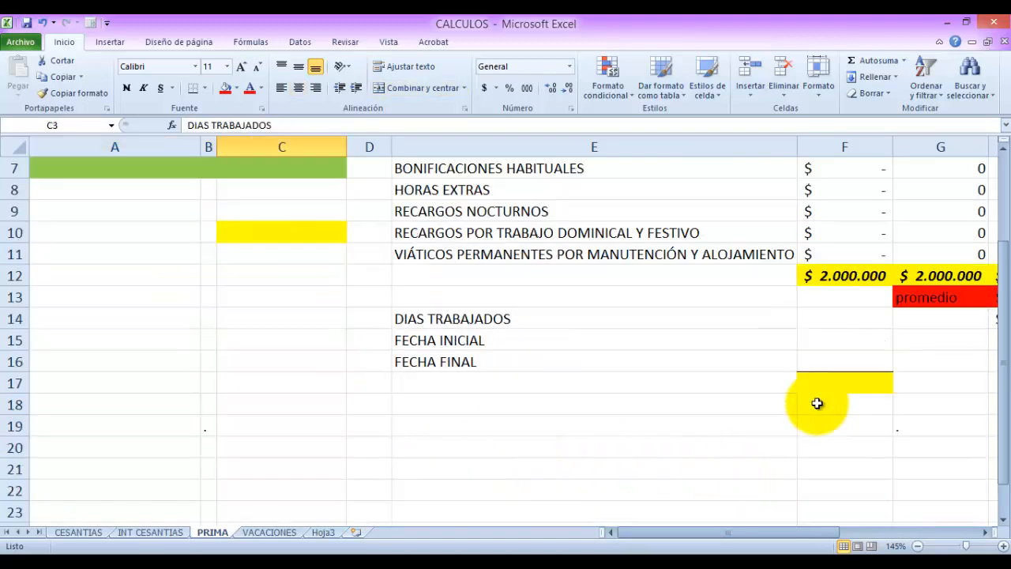
left_click(817, 404)
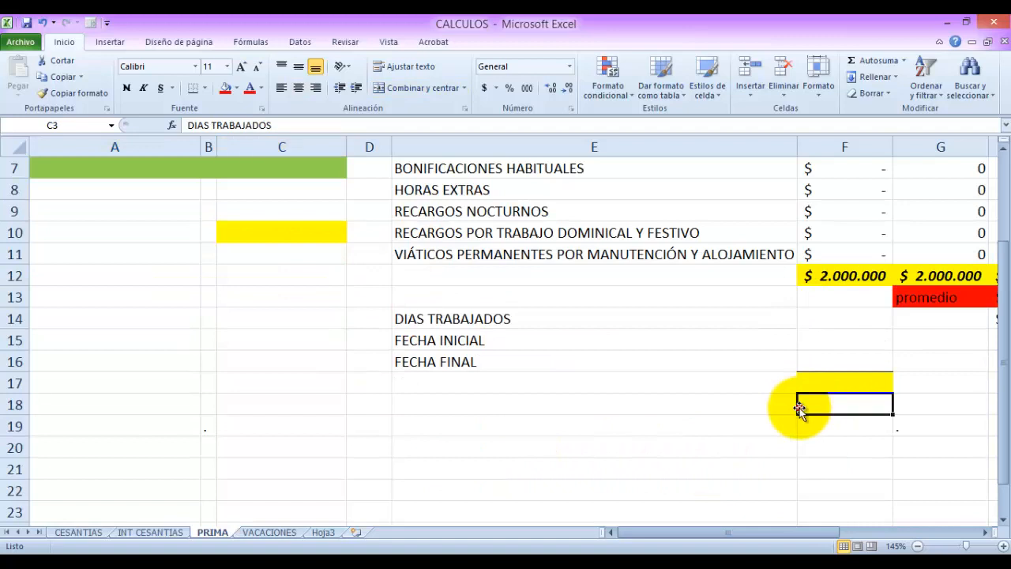
left_click(818, 340)
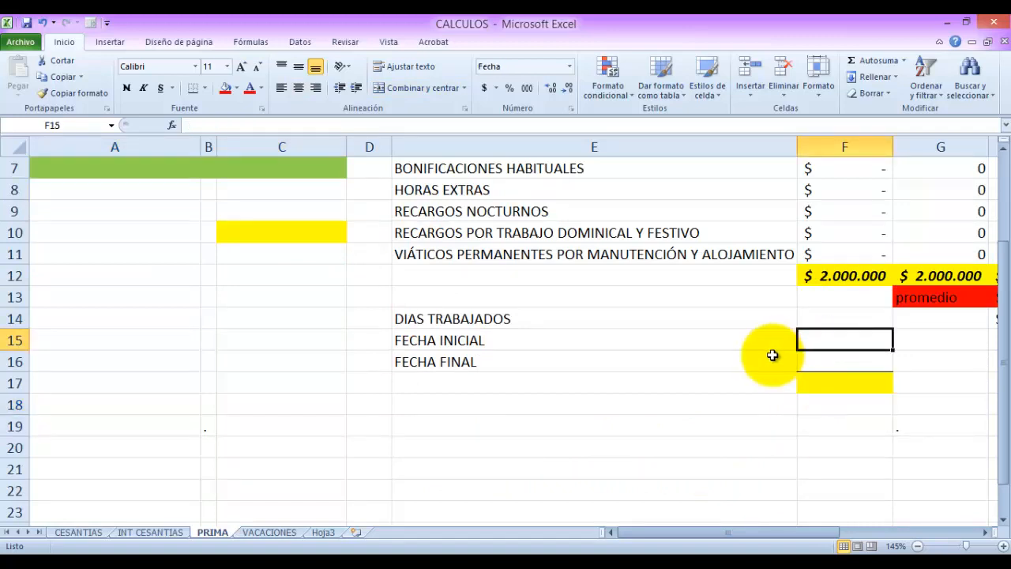
type("01")
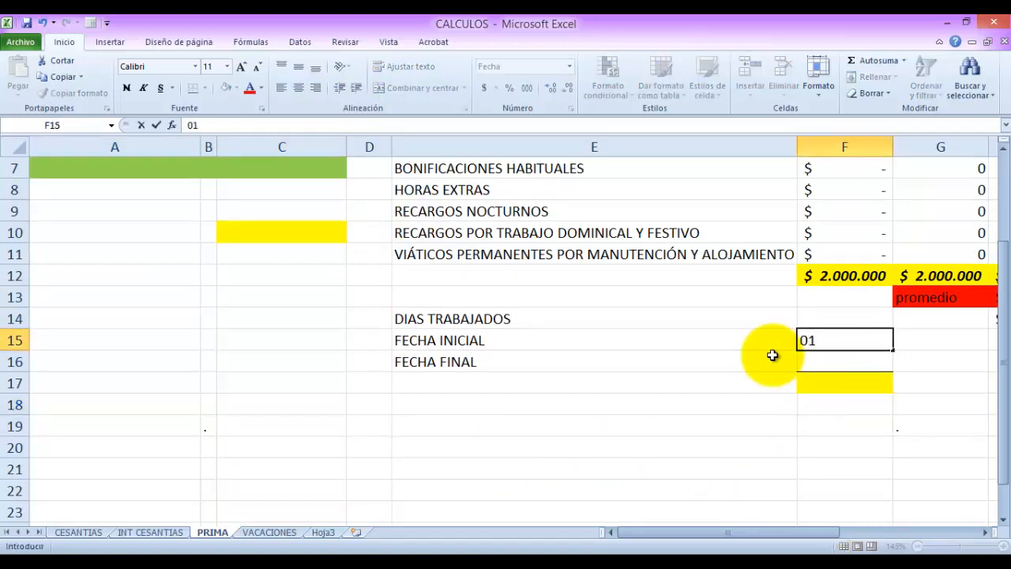
type("/01/2020")
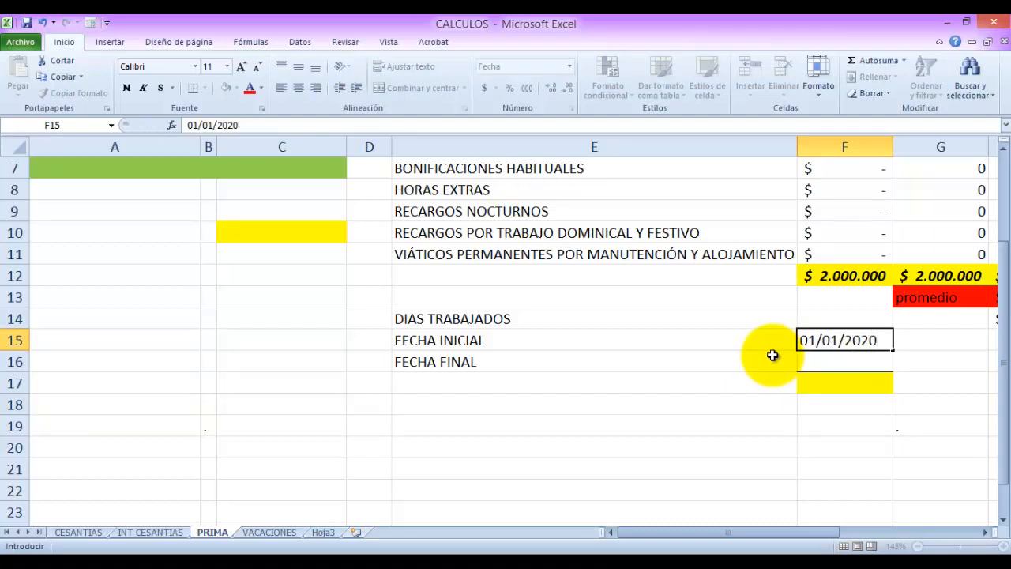
key("Return")
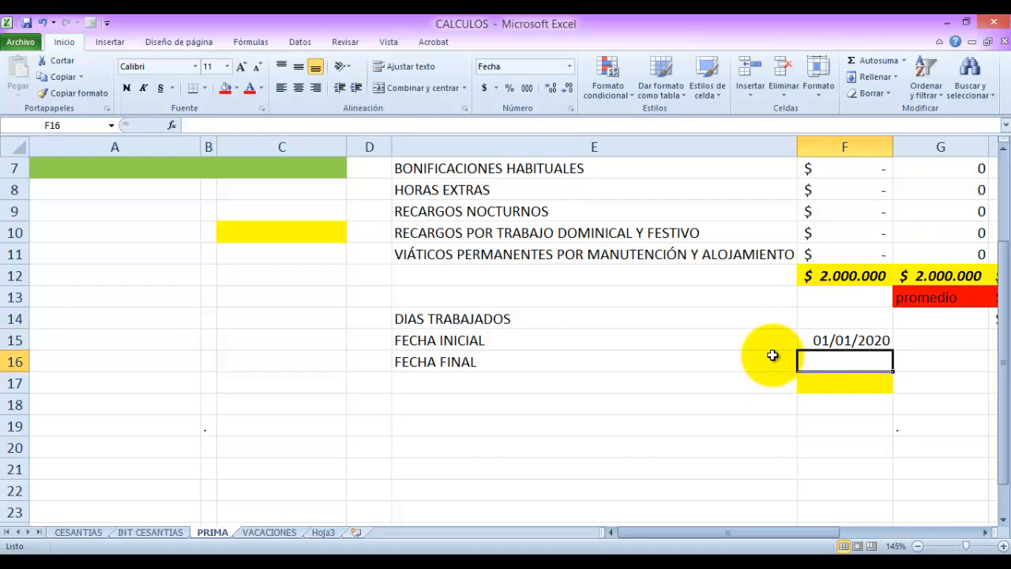
type("20/")
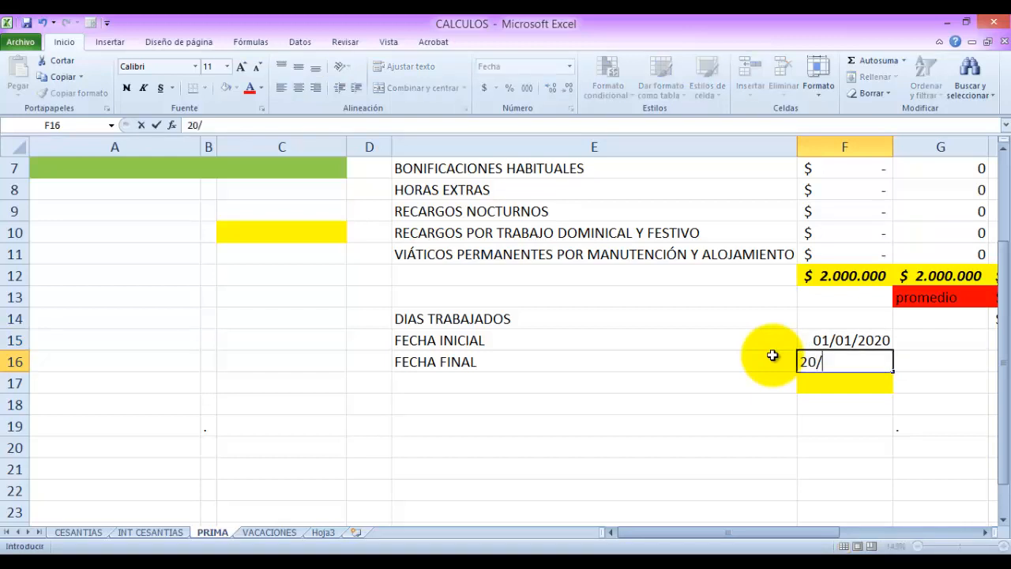
type("06/2020")
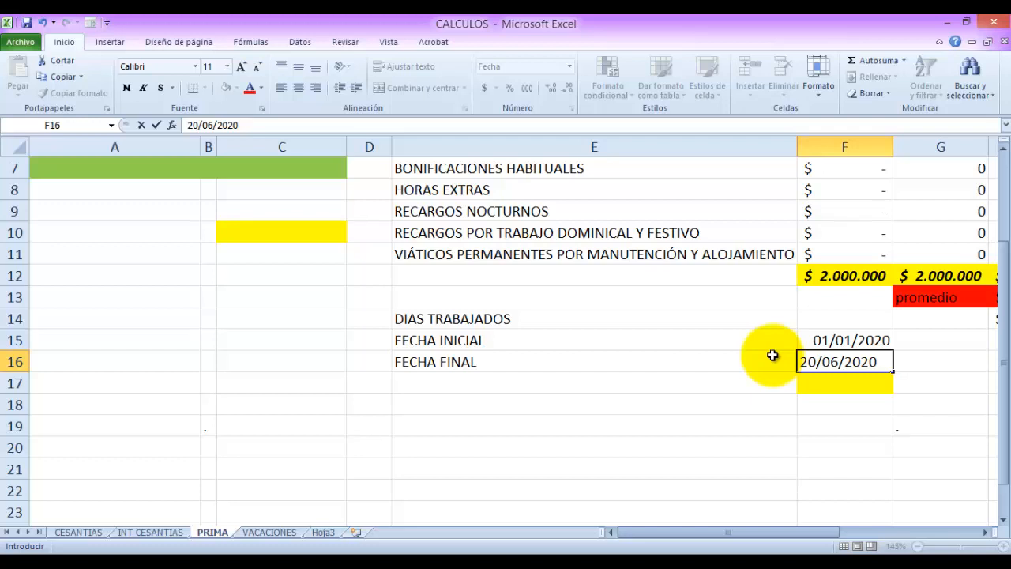
key("Return")
Calculate the days worked in F17 with the formula =DIAS360(F15;F16)+1.
type("=")
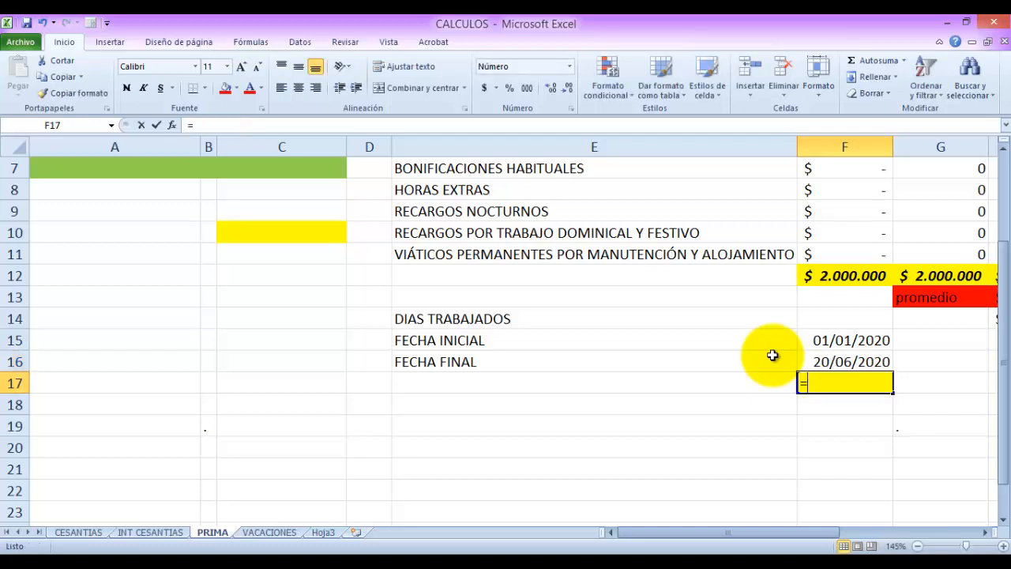
type("dias")
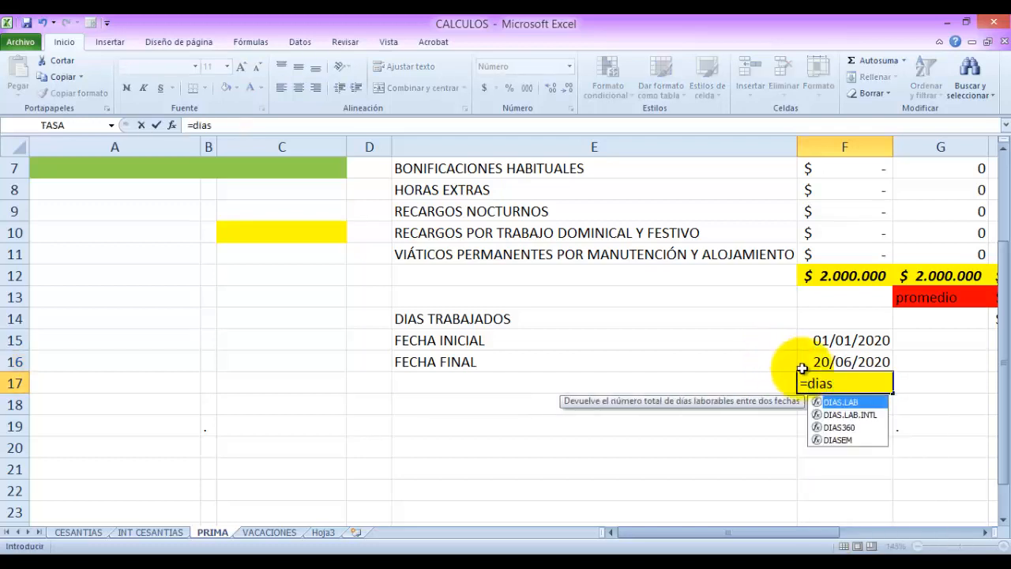
double_click(841, 426)
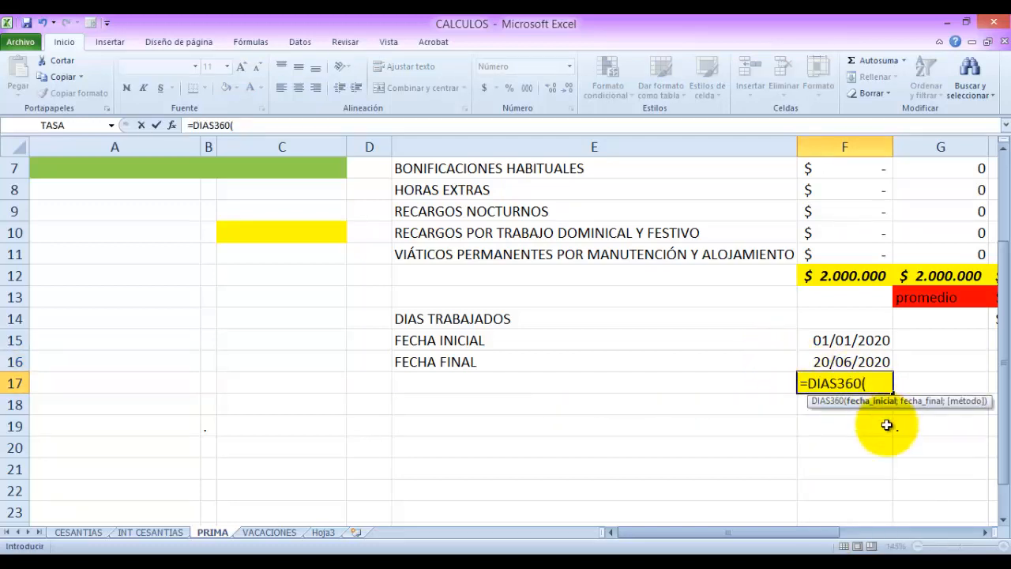
left_click(842, 341)
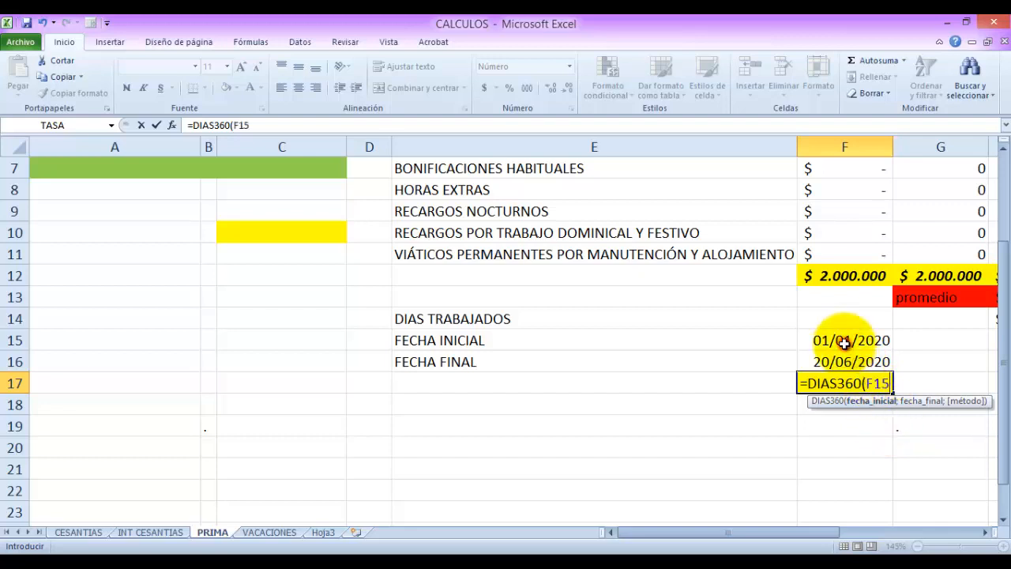
type(";")
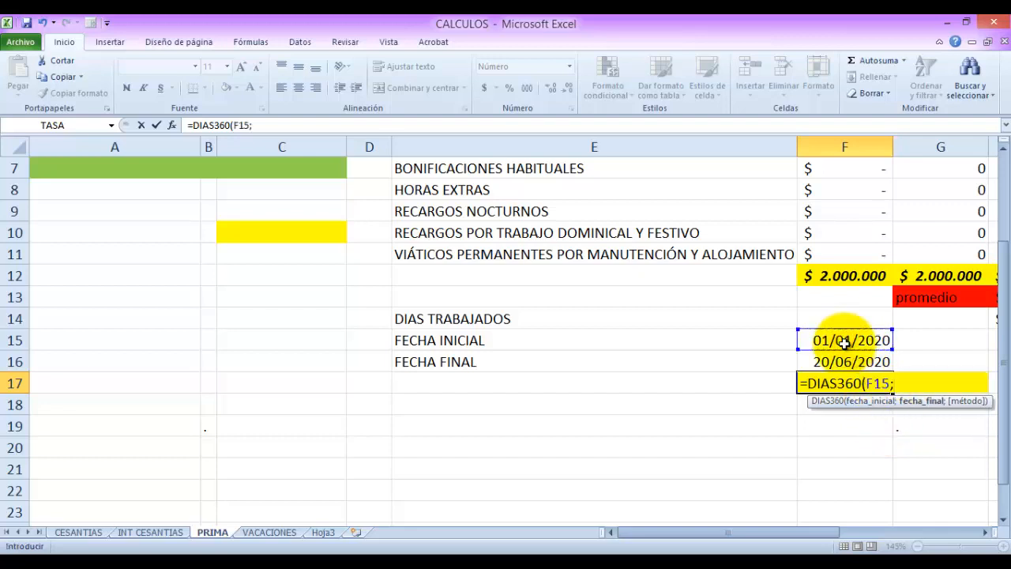
left_click(859, 365)
type(")")
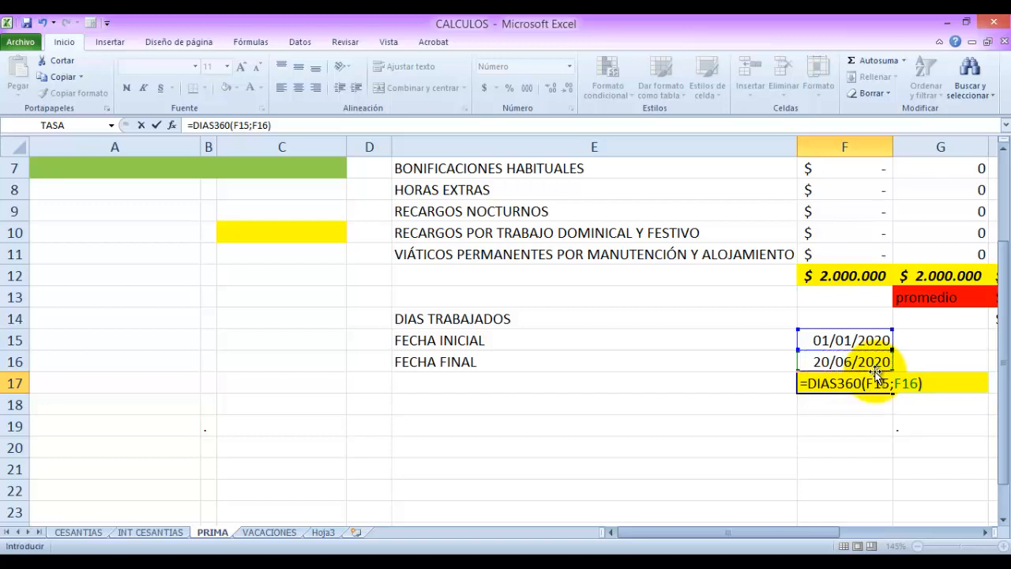
type("+1")
key("Return")
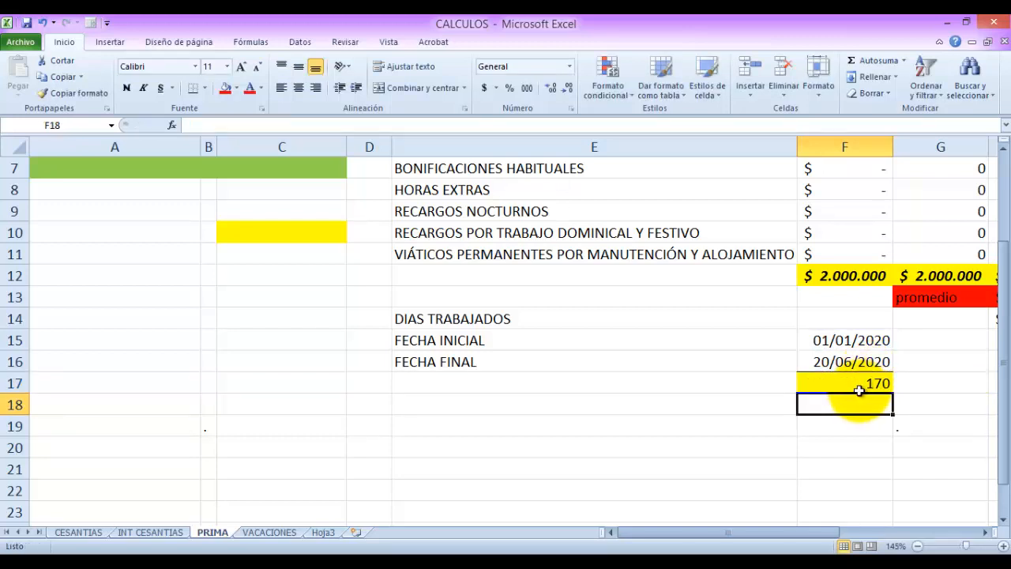
Compare the days worked in F17 with the summed monthly days in M10.
left_click(859, 383)
key("Right")
key("Right")
key("Right")
key("Right")
key("Right")
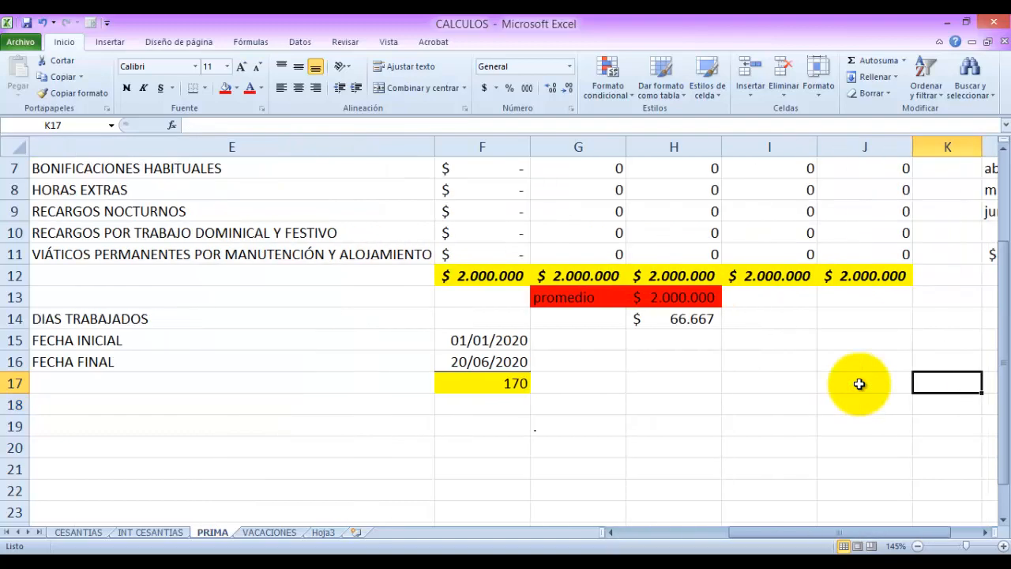
key("Up")
key("Up")
key("Up")
key("Up")
key("Up")
key("Up")
key("Up")
key("Right")
key("Right")
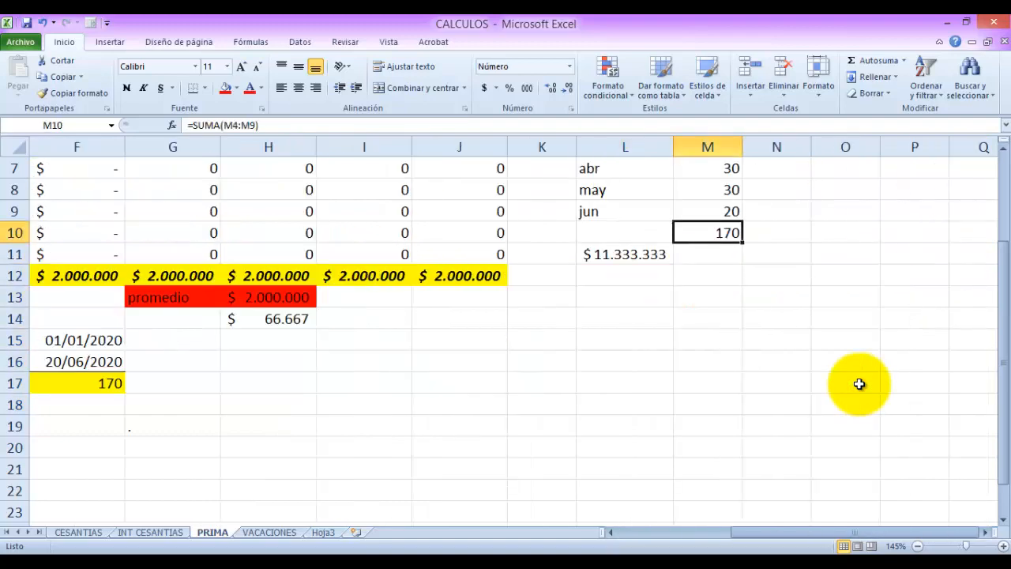
key("Down")
key("Down")
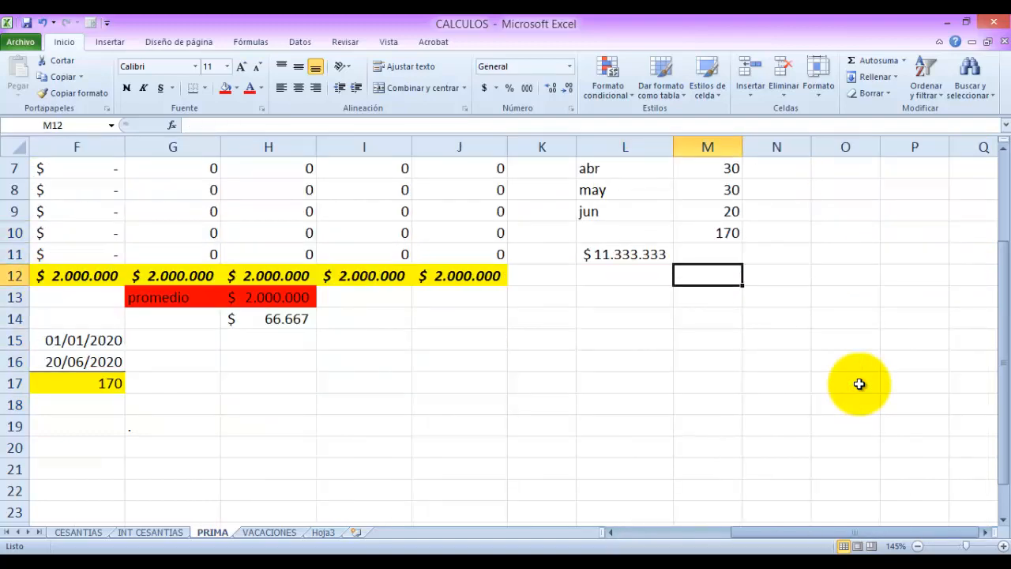
key("Down")
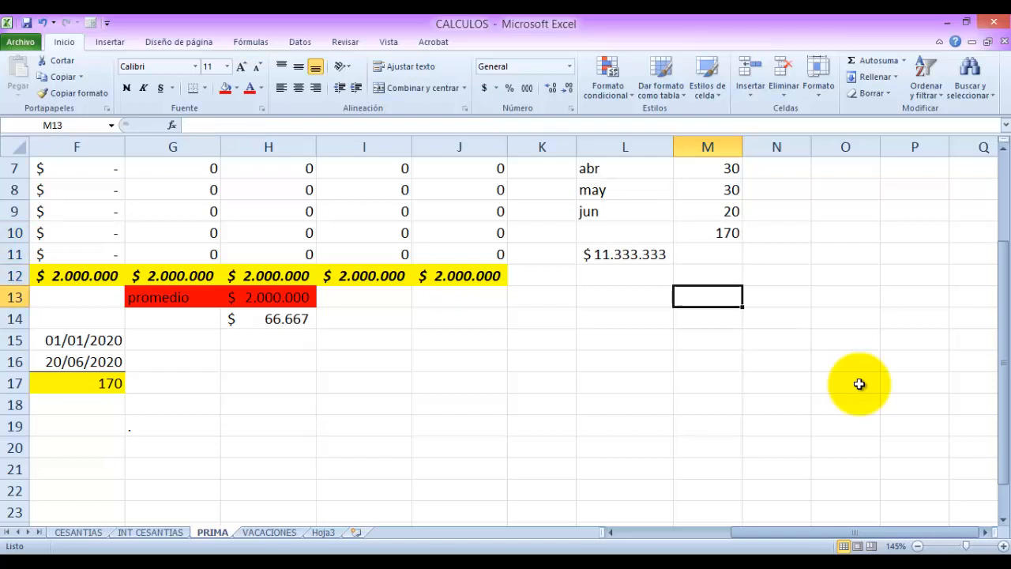
key("Down")
key("Down")
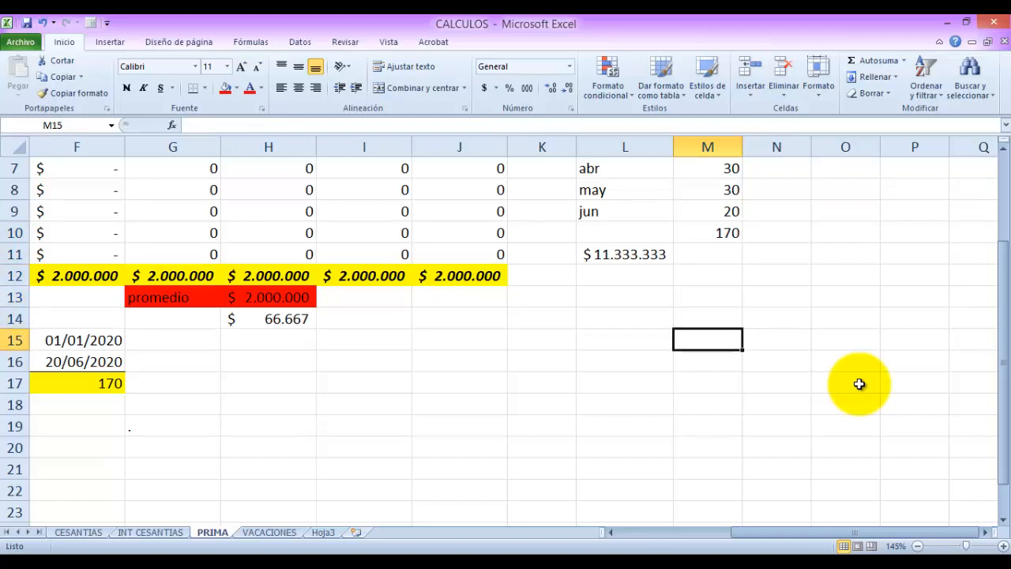
key("Up")
key("Up")
key("Up")
key("Up")
key("Up")
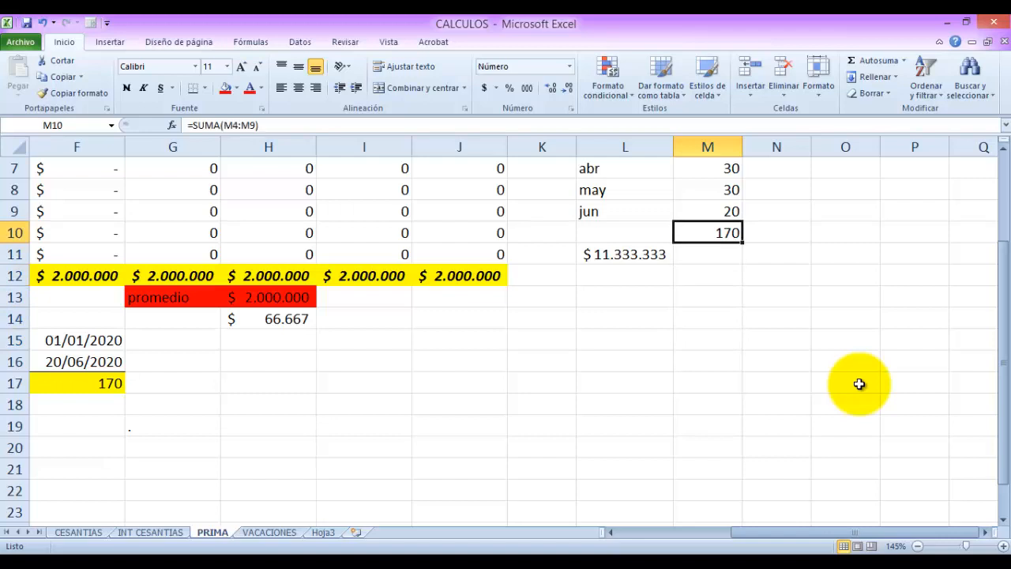
Examine the product of total days and daily salary in L11.
key("Down")
key("Down")
key("Left")
key("Up")
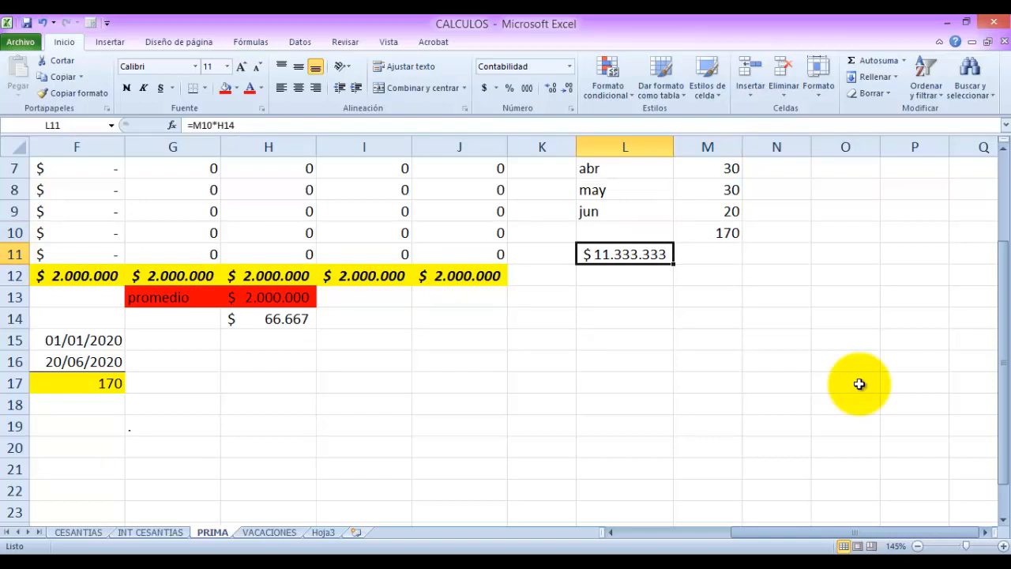
key("Down")
key("Down")
key("Down")
key("Down")
key("Down")
key("Down")
key("Down")
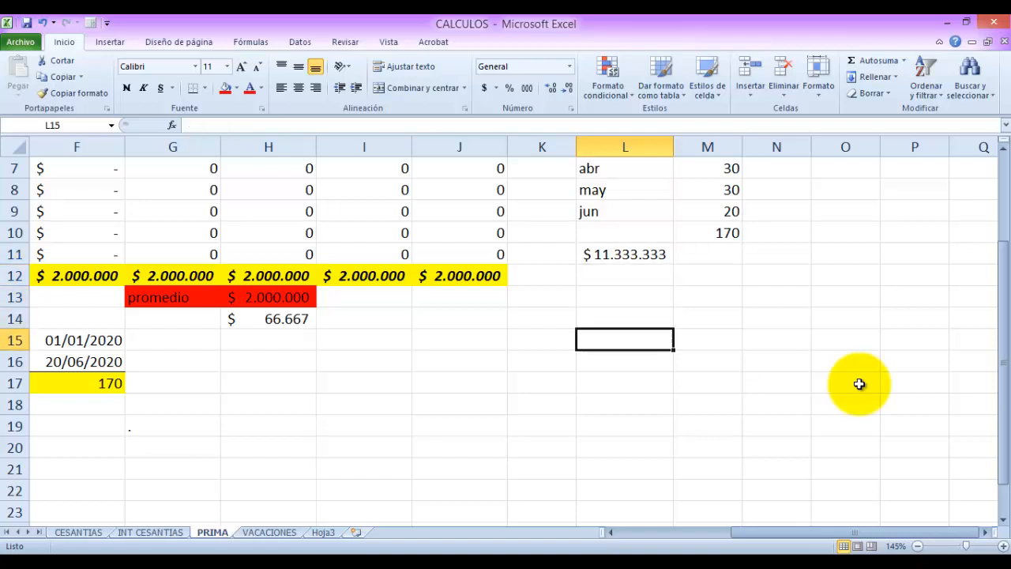
Link the base salary cell A6 of the prima formula to the average with =H13.
key("Home")
key("Right")
key("Right")
key("Right")
key("Right")
key("Right")
key("Right")
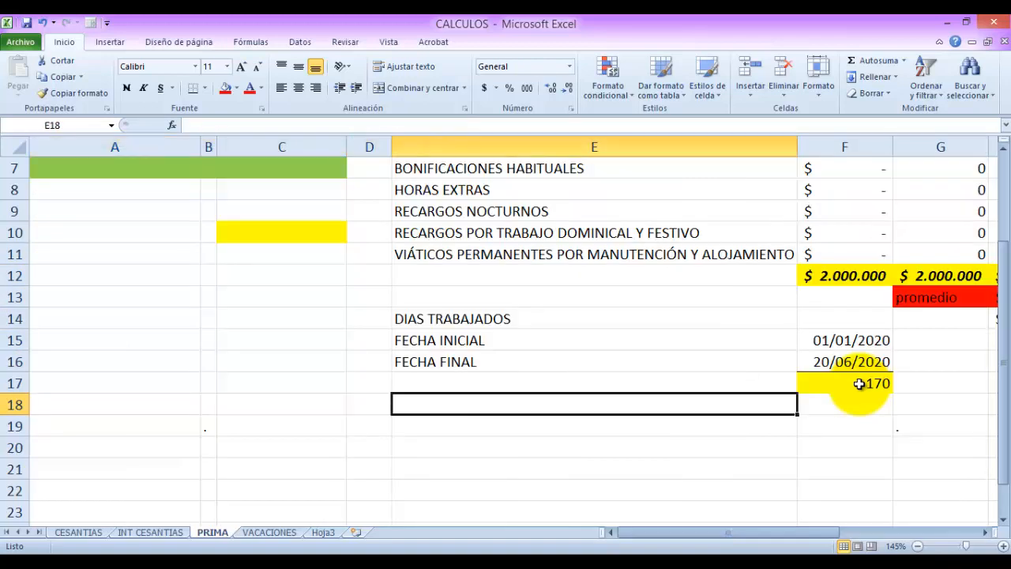
key("Left")
key("Left")
key("Left")
key("Left")
key("Left")
key("Left")
key("Up")
key("Up")
key("Up")
key("Up")
key("Up")
key("Up")
key("Up")
key("Up")
key("Up")
key("Up")
key("Up")
key("Up")
key("Up")
key("Up")
key("Up")
key("Up")
key("Up")
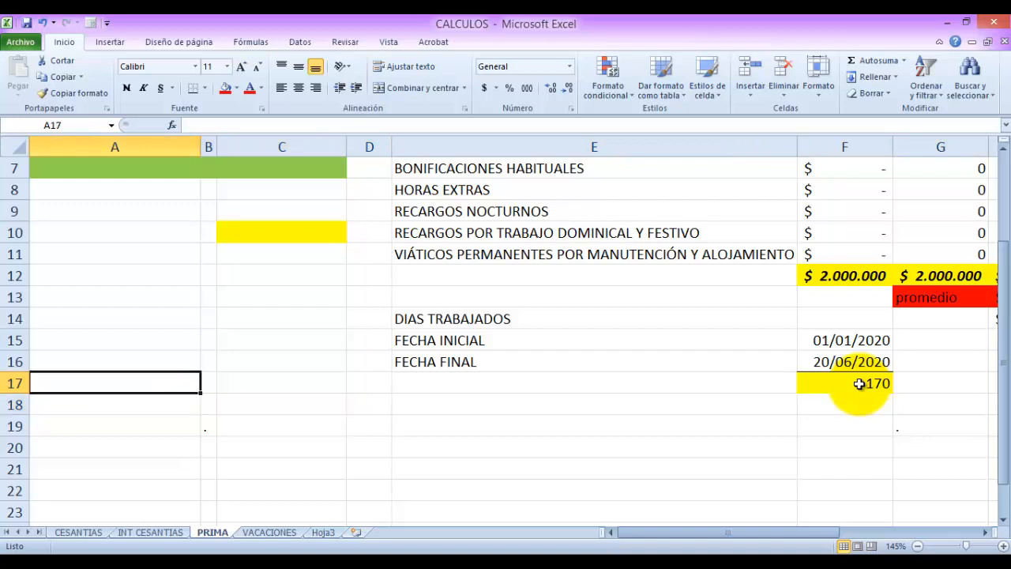
key("Down")
key("Down")
key("Down")
key("Down")
key("Down")
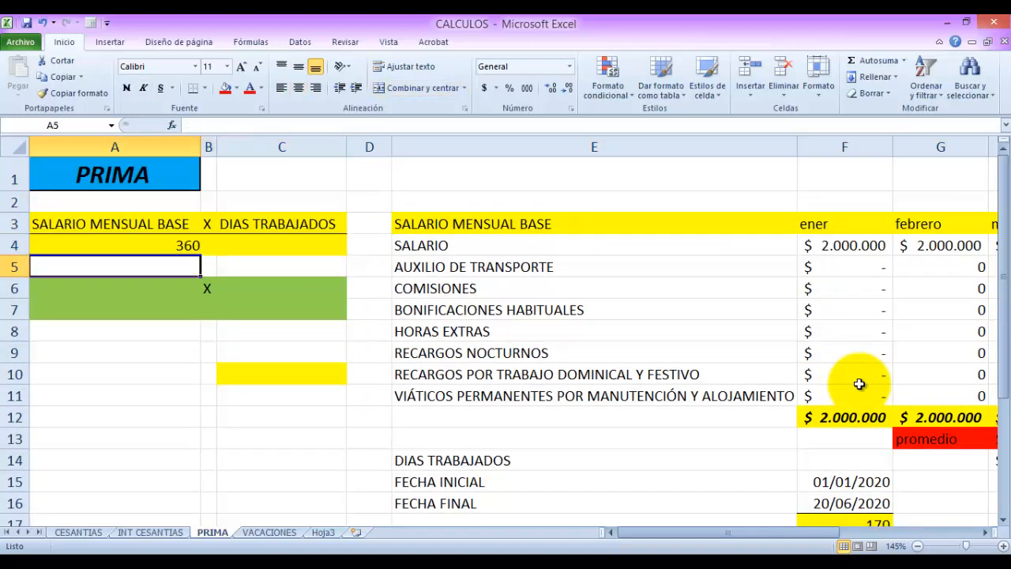
type("=")
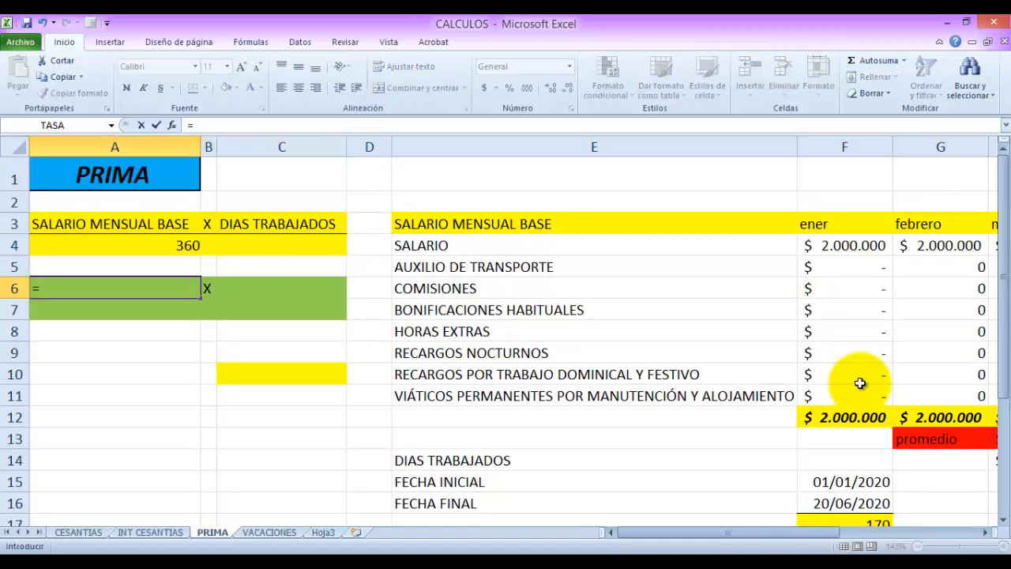
left_click_drag(820, 532, 847, 532)
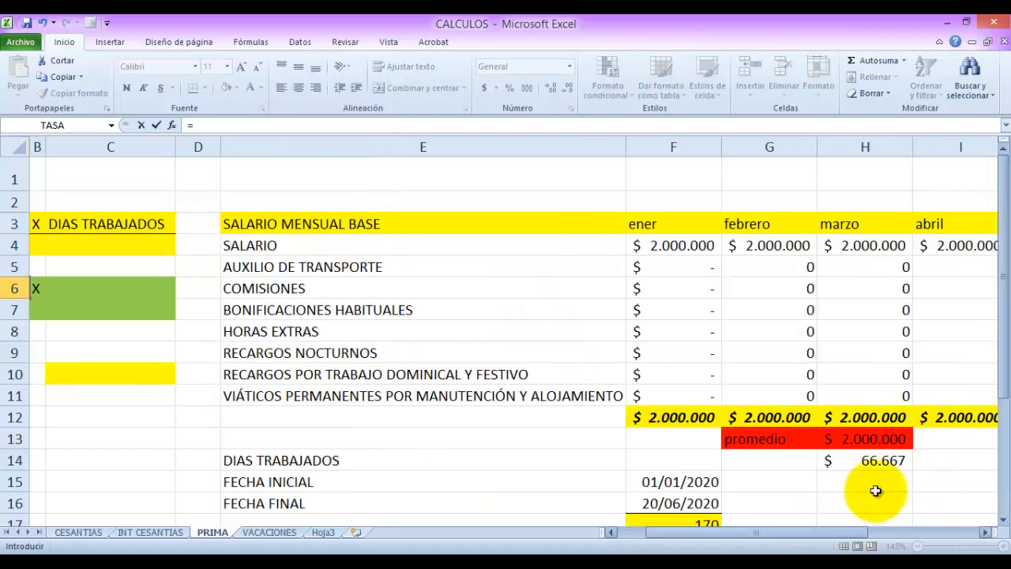
left_click(873, 441)
key("Return")
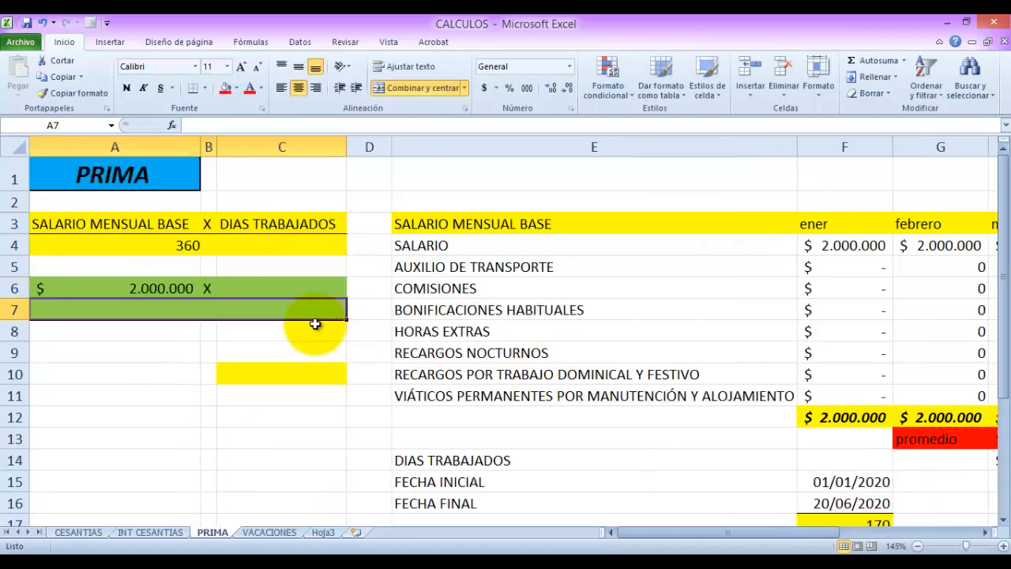
Link the days worked cell C6 of the prima formula to the calculated days in F17.
left_click(272, 289)
type("=")
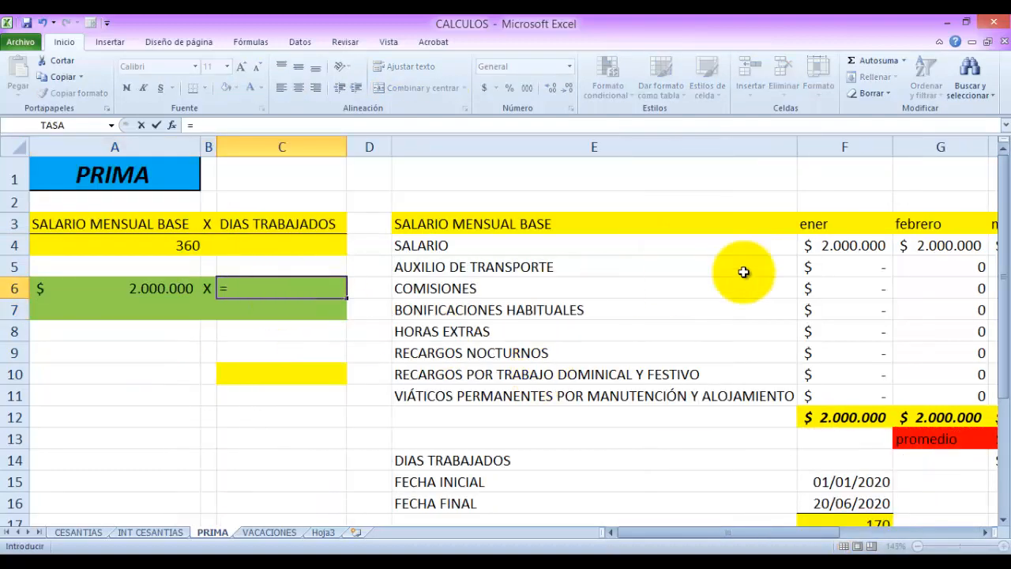
scroll(758, 280, "down", 2)
left_click(814, 380)
key("Return")
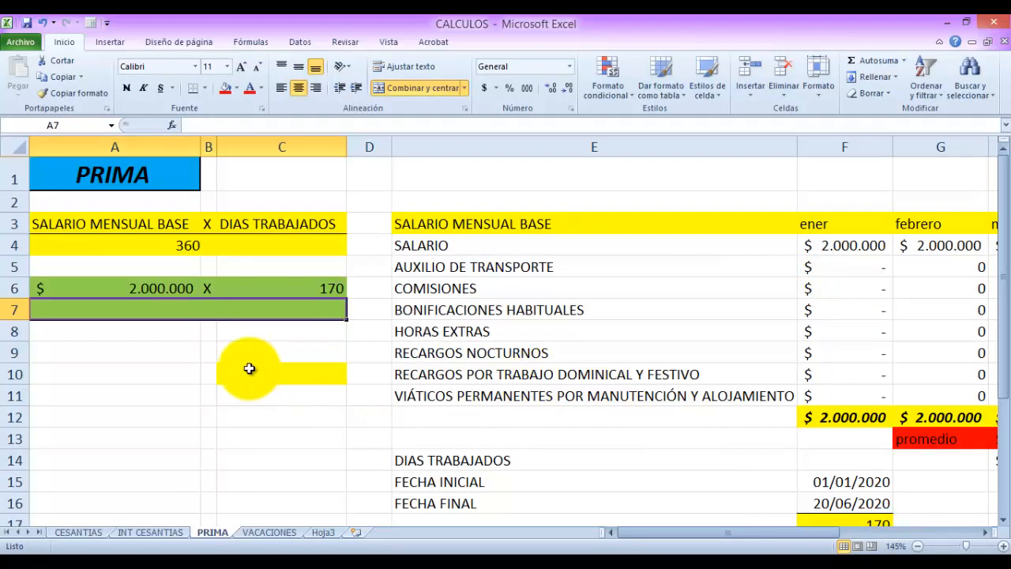
Link the divisor cell A7 of the prima formula to the 360 in A4.
type("=")
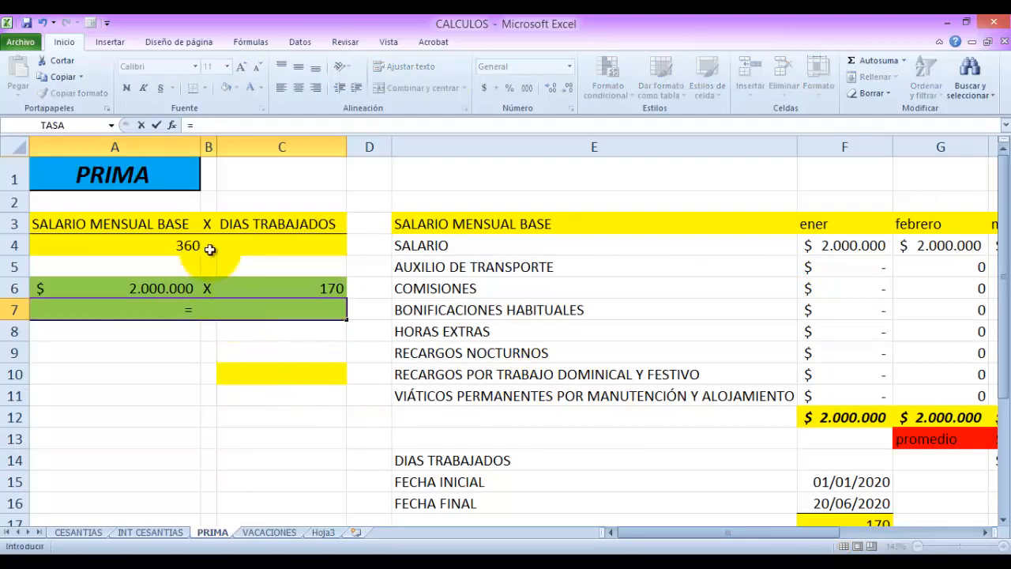
left_click(207, 248)
key("Return")
Calculate the prima value in C10 with the formula =(A6*C6)/A7.
left_click(244, 372)
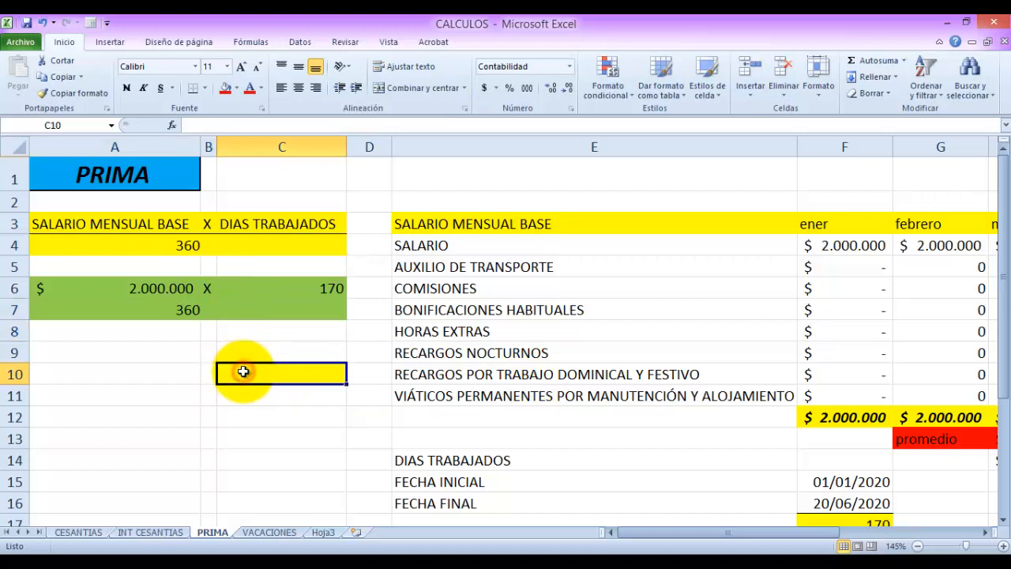
type("=(")
left_click(177, 287)
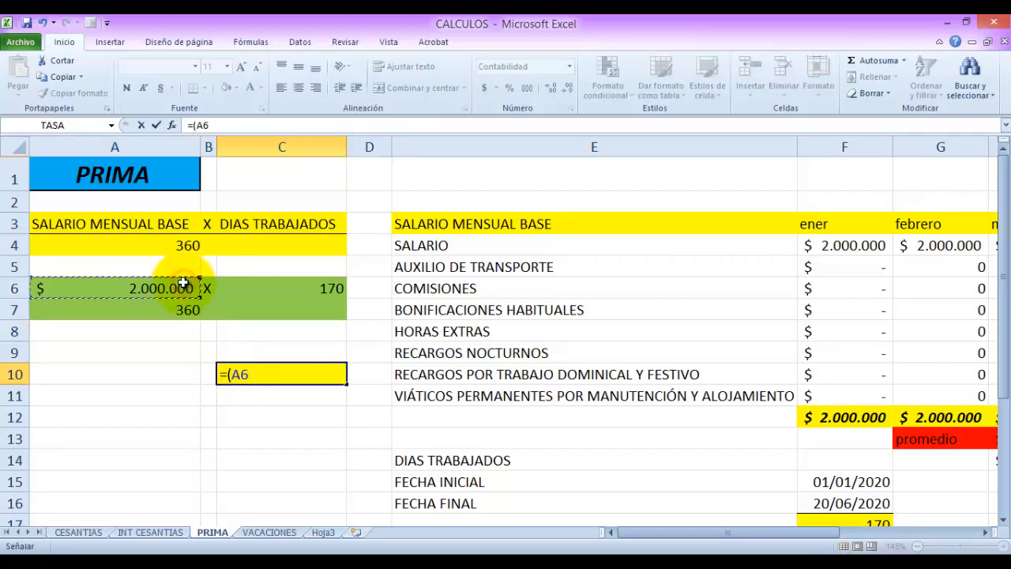
type("*")
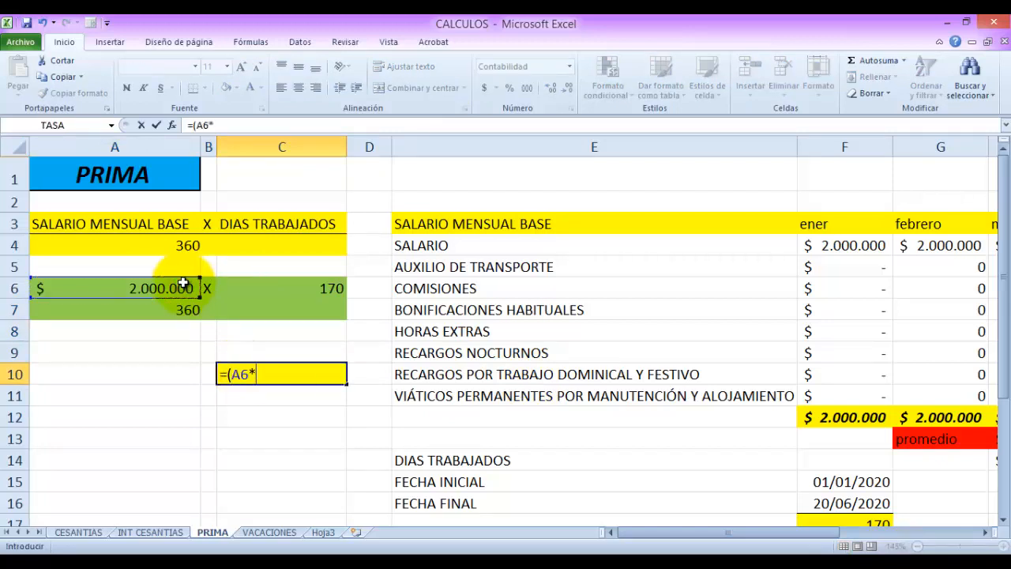
left_click(235, 290)
type(")")
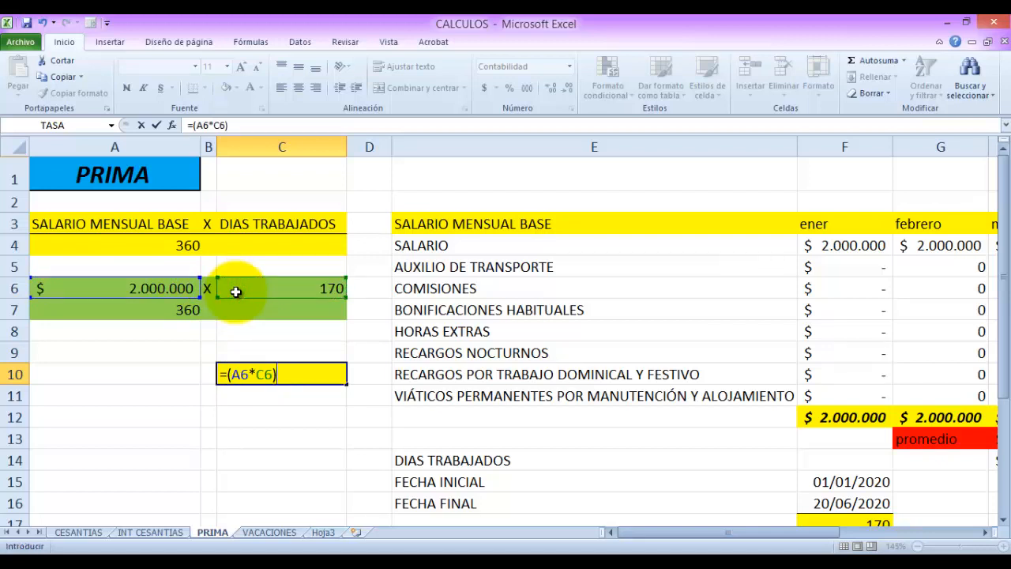
type("/")
left_click(175, 309)
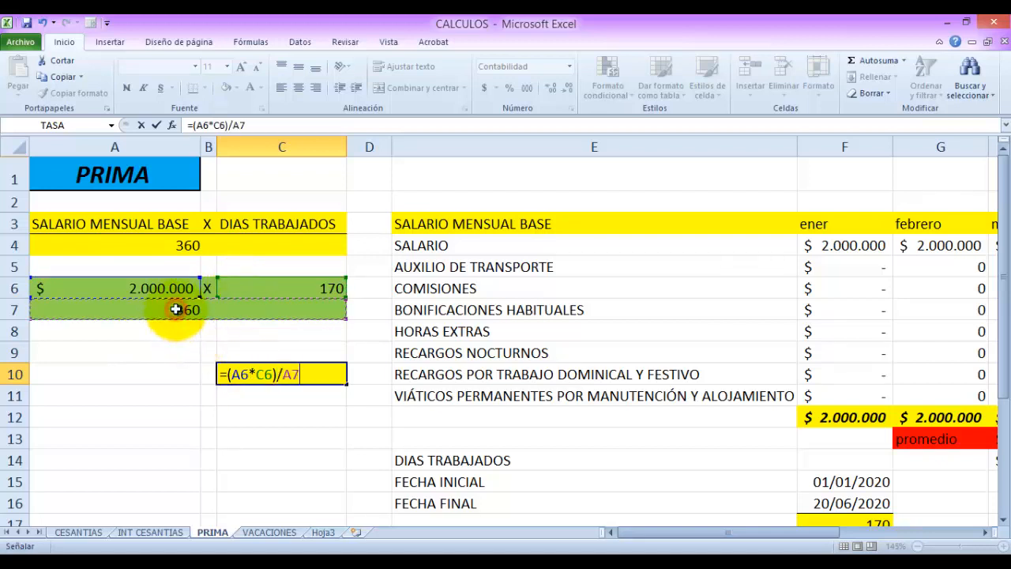
key("Return")
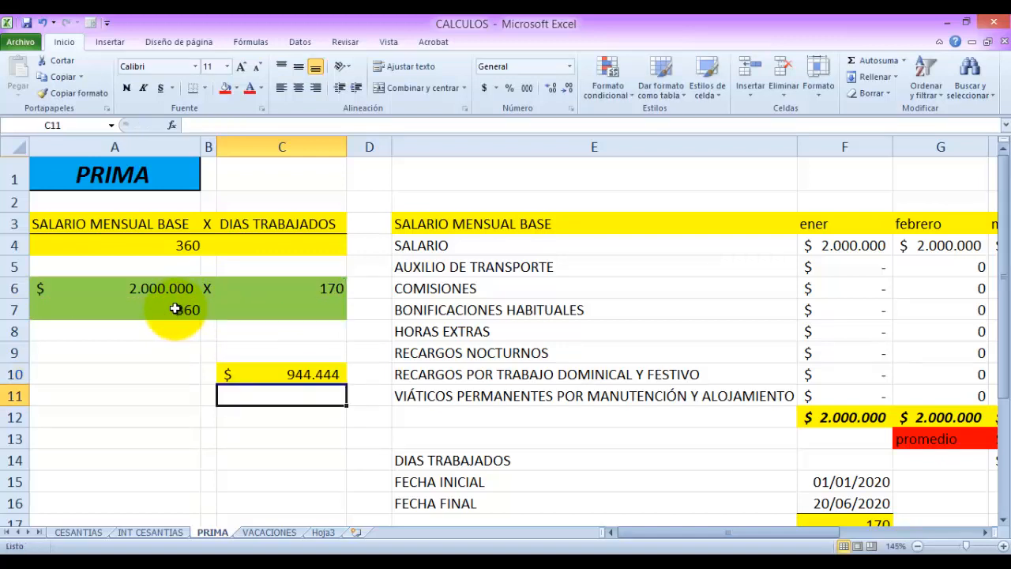
Compare the prima result in C10 with the cesantías result in C10 of the CESANTIAS sheet.
left_click(264, 365)
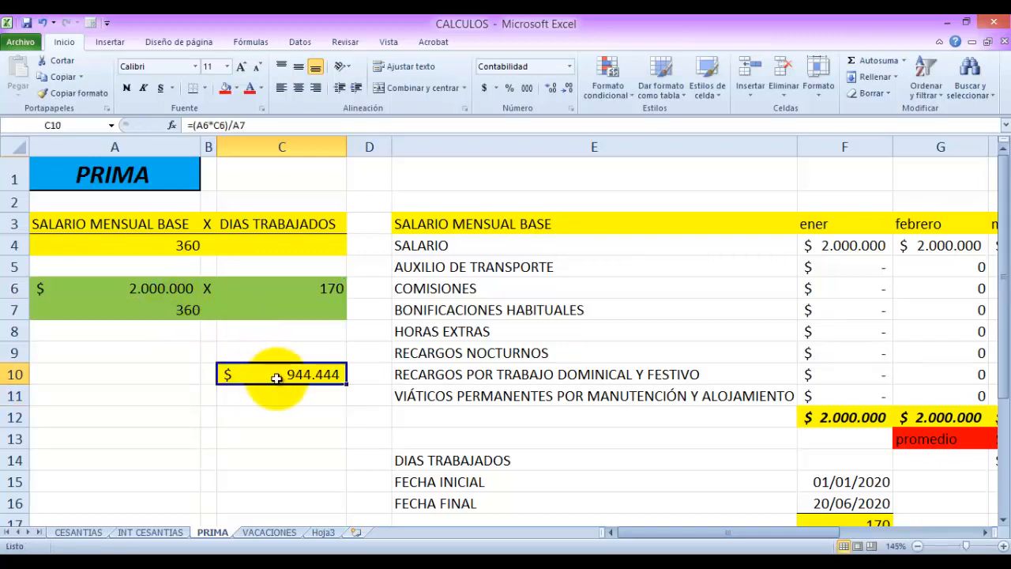
left_click(282, 391)
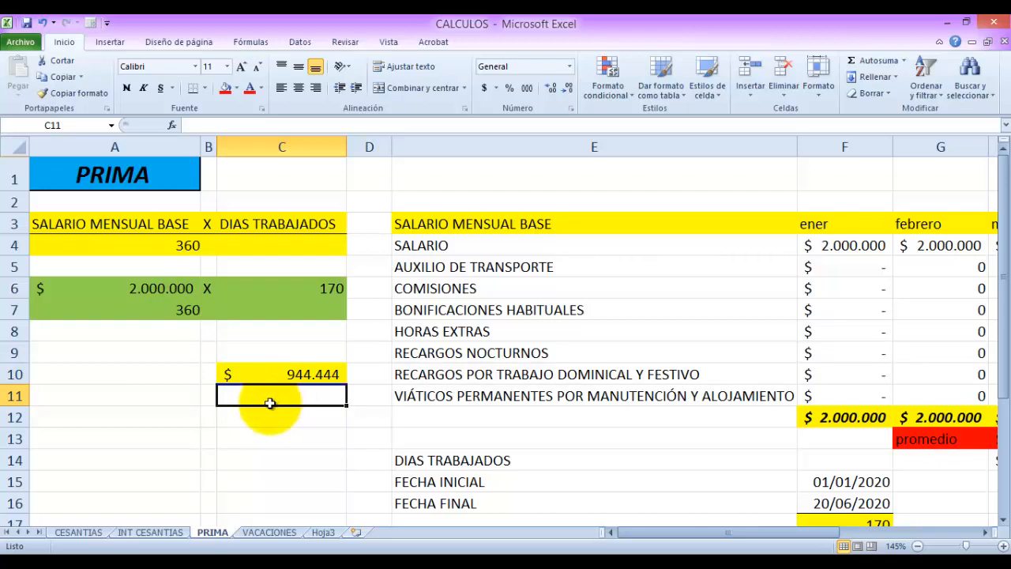
left_click(87, 535)
left_click(289, 431)
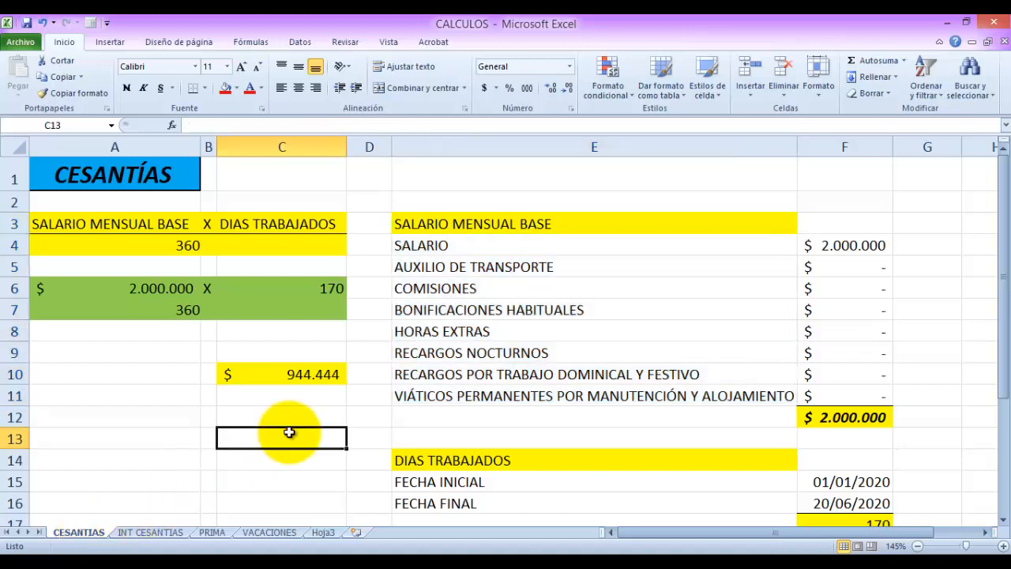
left_click(289, 372)
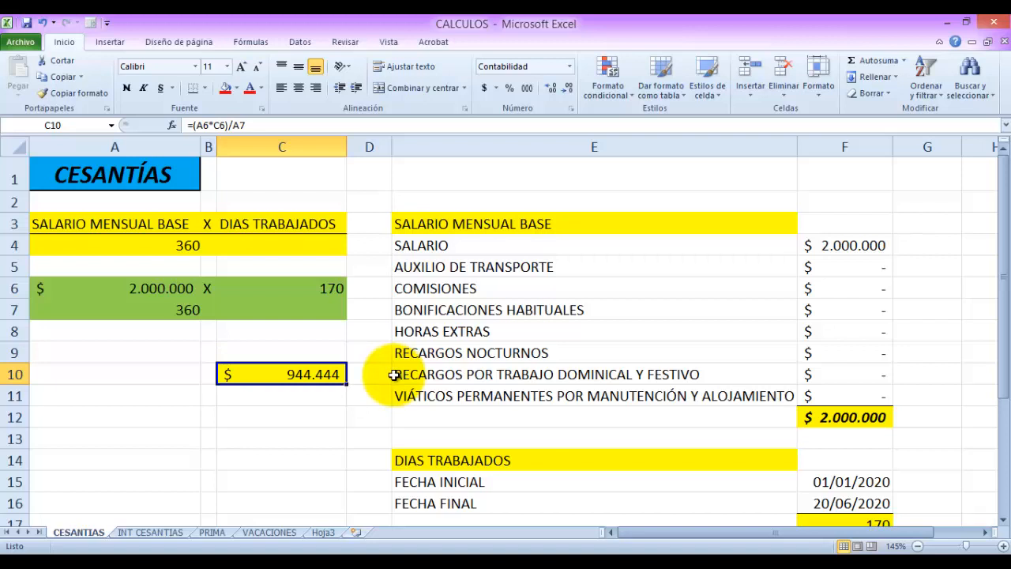
left_click(146, 180)
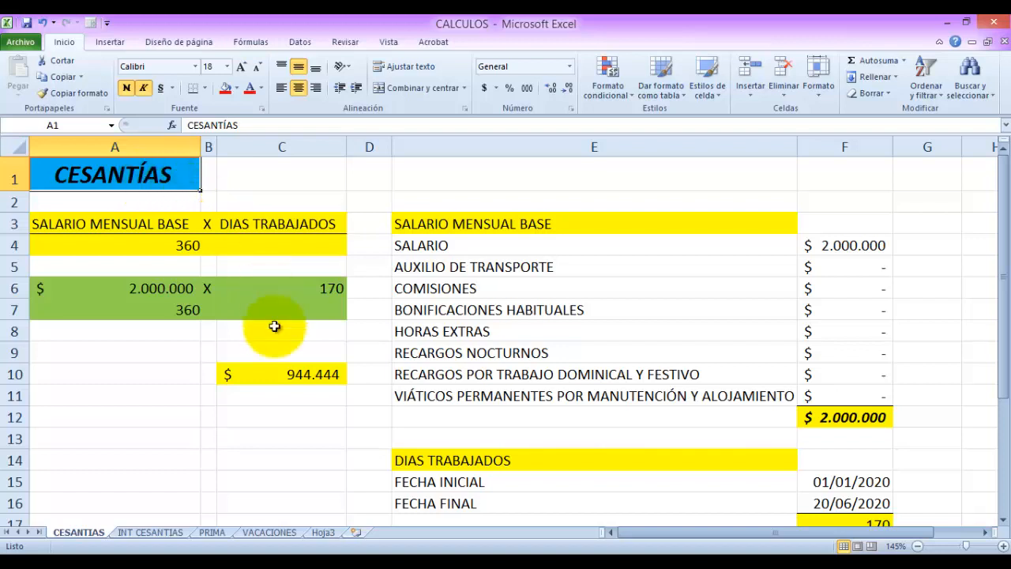
left_click(283, 378)
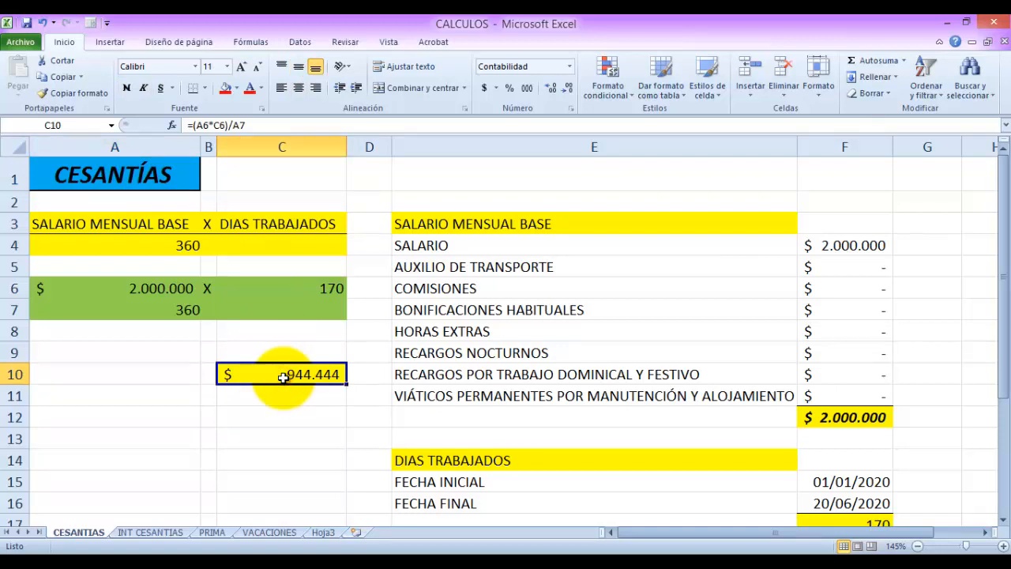
left_click(212, 532)
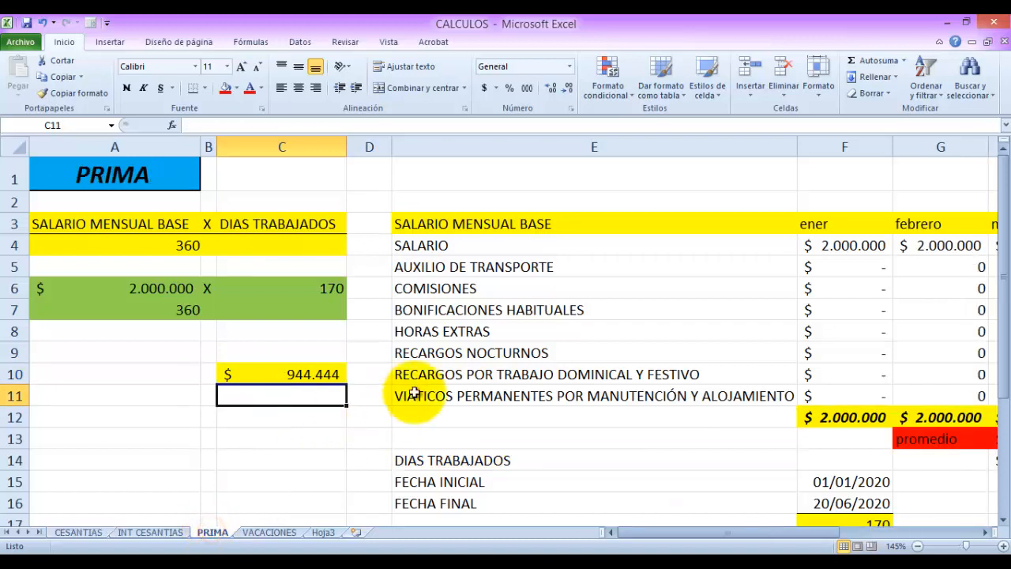
Switch to the 00_LIQUIDADOR CADEFE DE CONTRATOS DE TRABAJO workbook and review the PRIMA DE SERVICIOS section with its six-month average table.
left_click(292, 562)
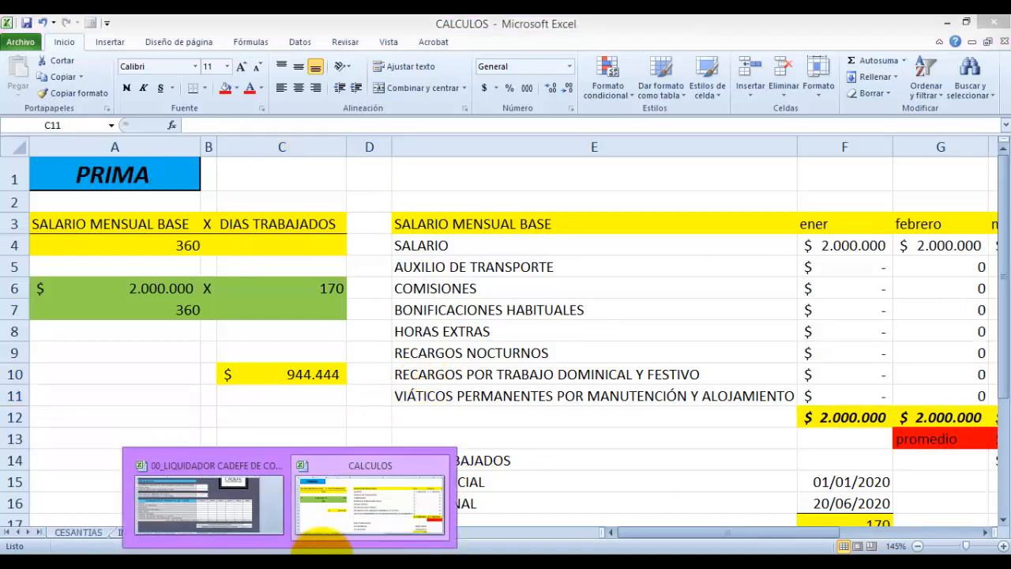
left_click(258, 503)
scroll(207, 316, "up", 2)
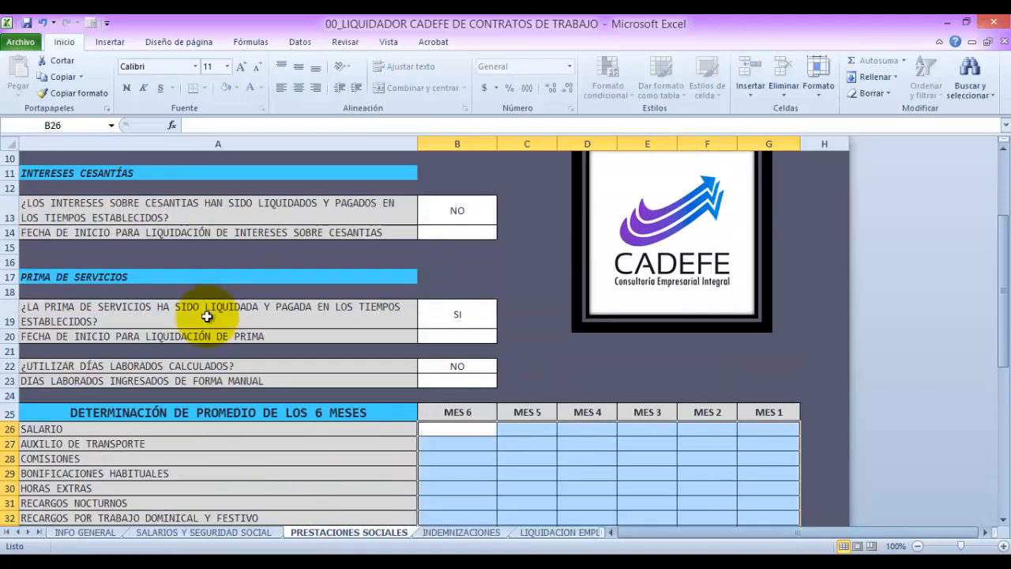
scroll(207, 316, "down", 2)
left_click_drag(74, 208, 754, 487)
scroll(640, 438, "down", 1)
scroll(641, 438, "up", 2)
scroll(640, 438, "down", 1)
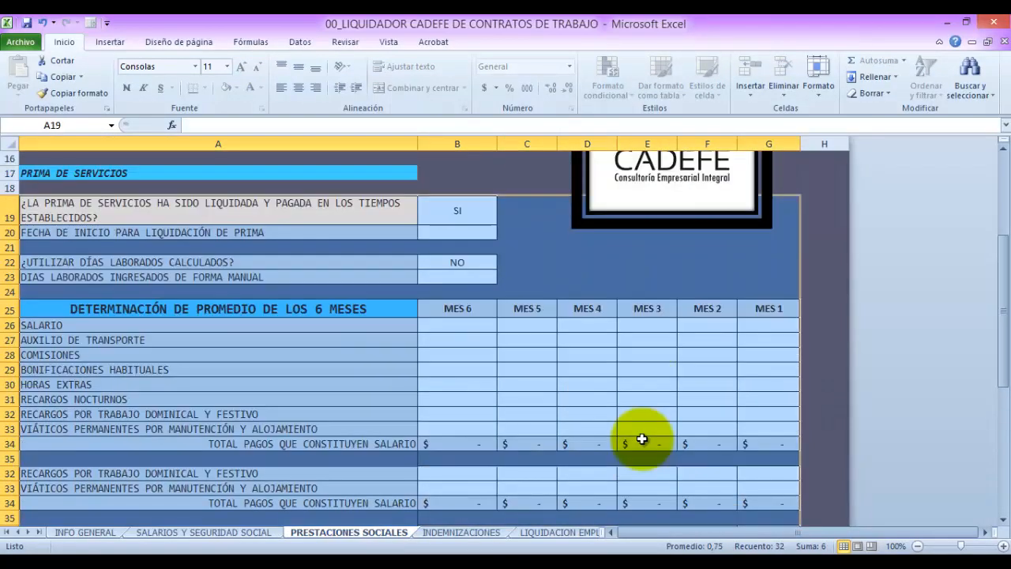
left_click(458, 355)
Set the answer in B19, whether the service bonus has been settled and paid on time, to NO.
left_click(101, 215)
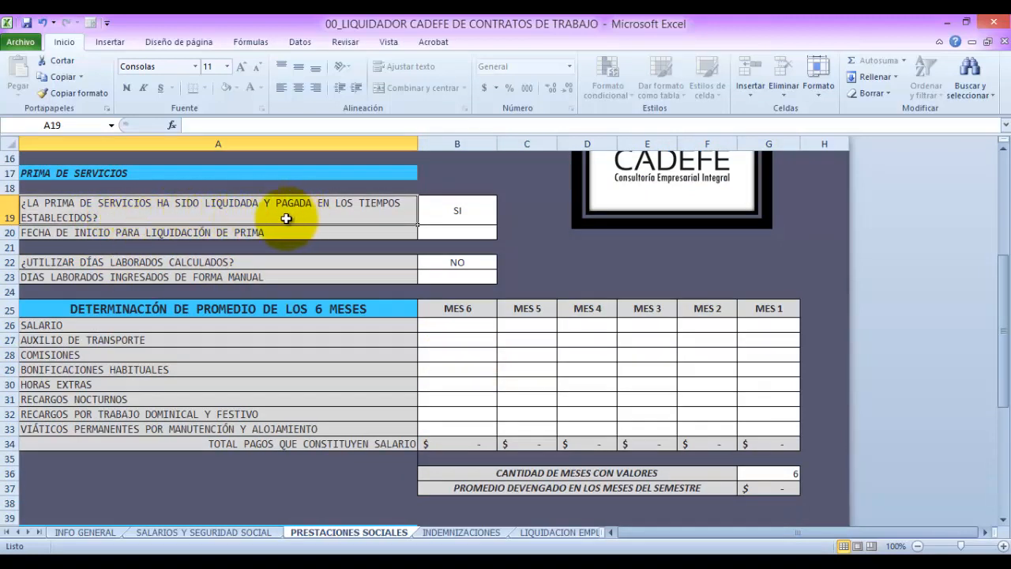
left_click(446, 222)
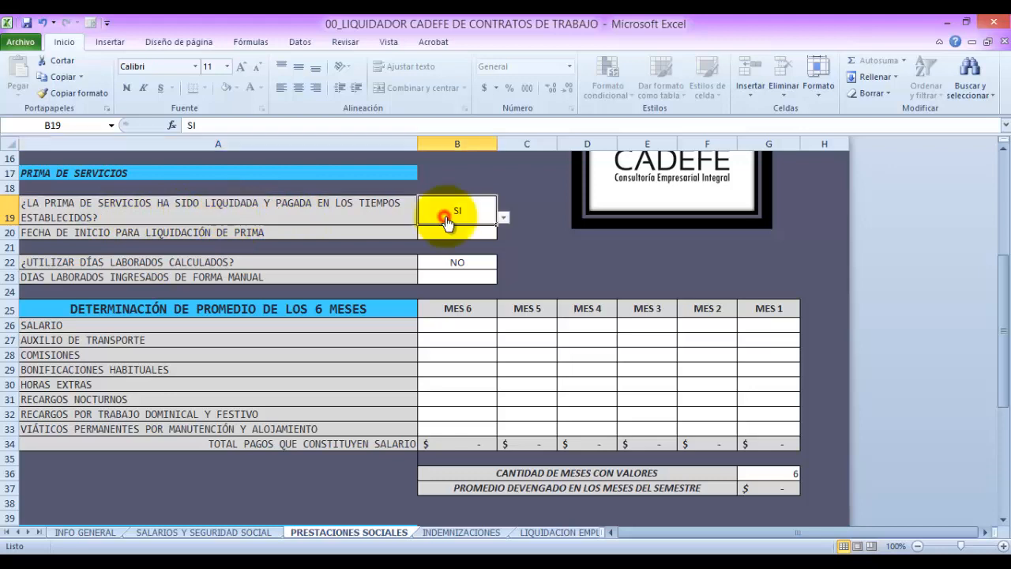
left_click(503, 225)
left_click(493, 236)
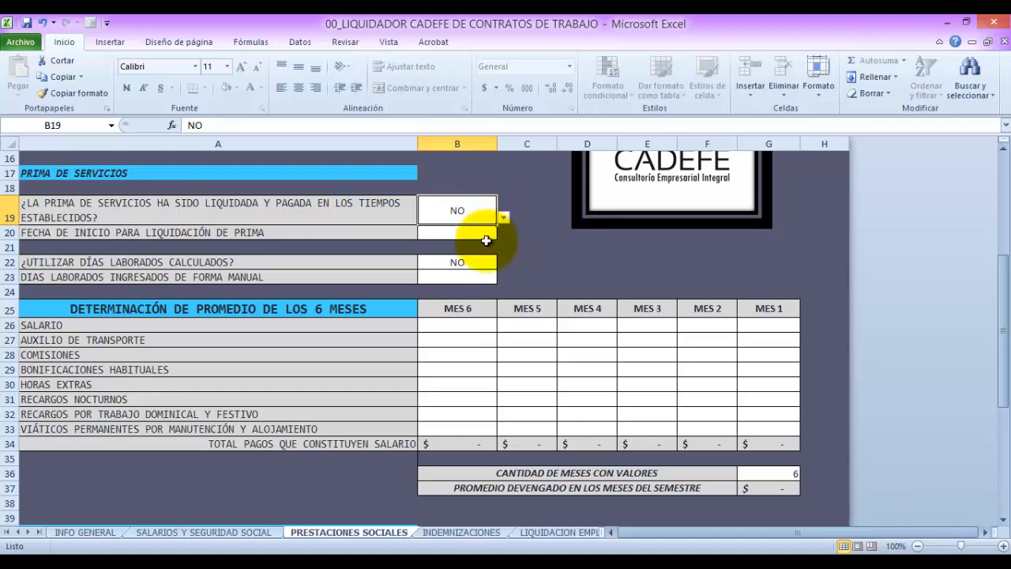
Switch to the PRESENTACIÓN slides in PowerPoint and consult the payment dates on the PRIMA DE SERVICIOS slide.
left_click(353, 568)
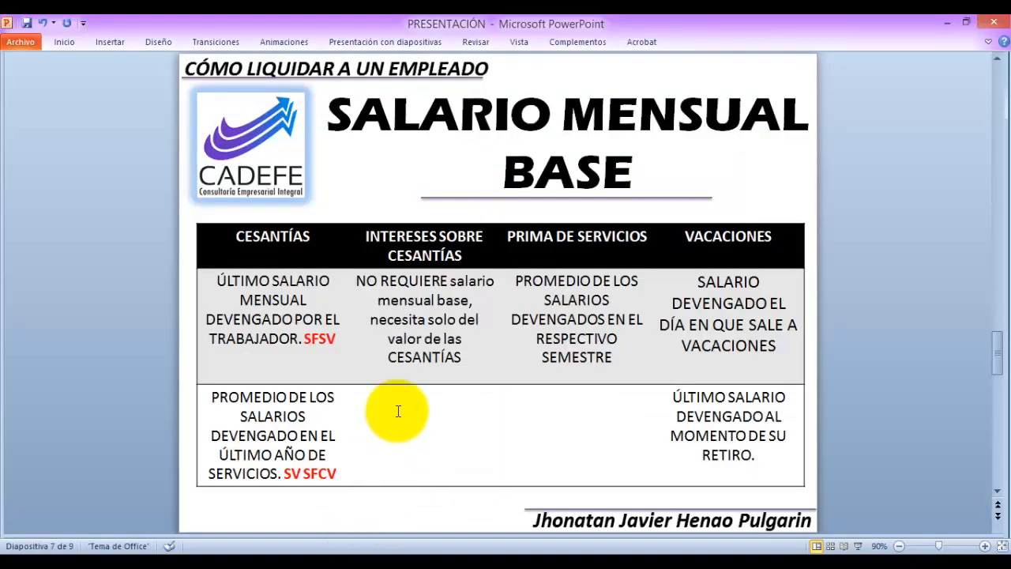
scroll(395, 426, "up", 3)
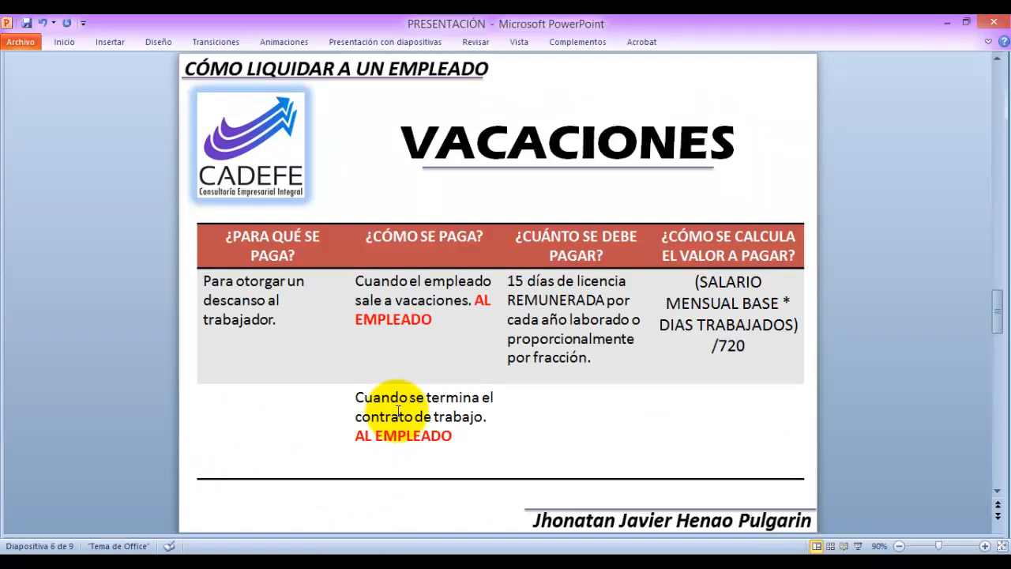
scroll(399, 411, "up", 3)
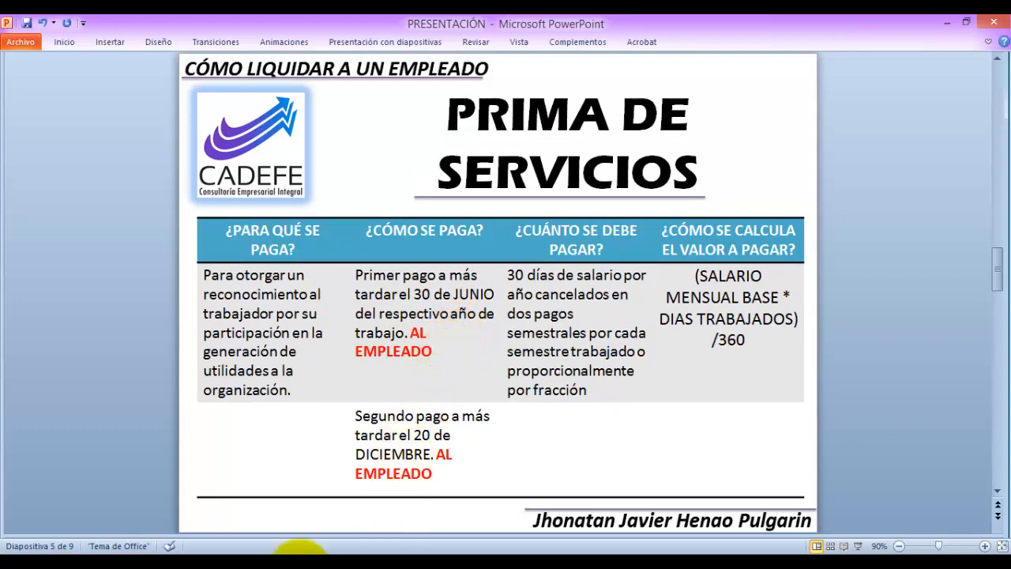
Return to the LIQUIDADOR workbook in Excel and examine the prima settlement start date field B20 alongside the answer in B19.
mouse_move(299, 521)
left_click(256, 507)
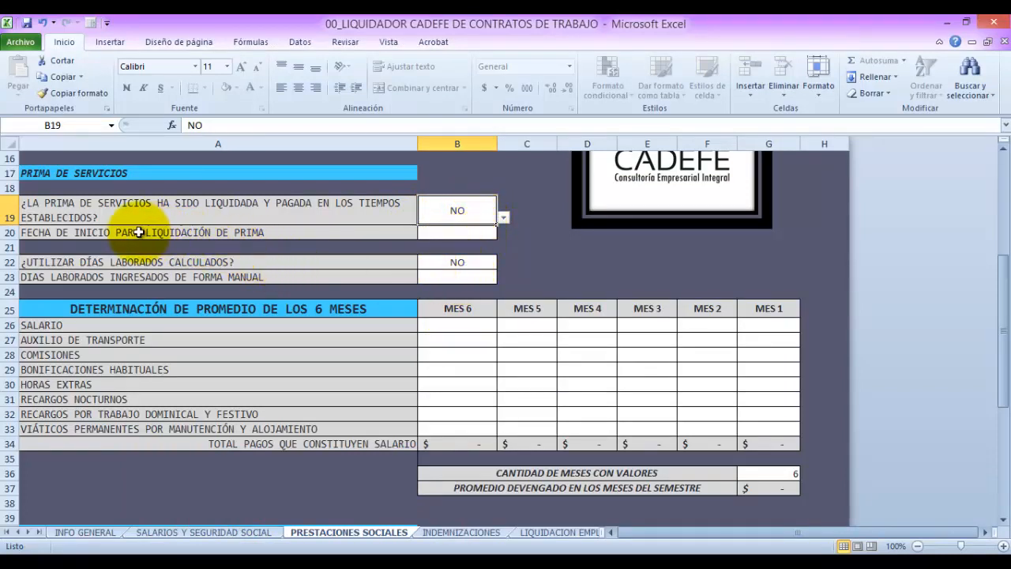
left_click(110, 231)
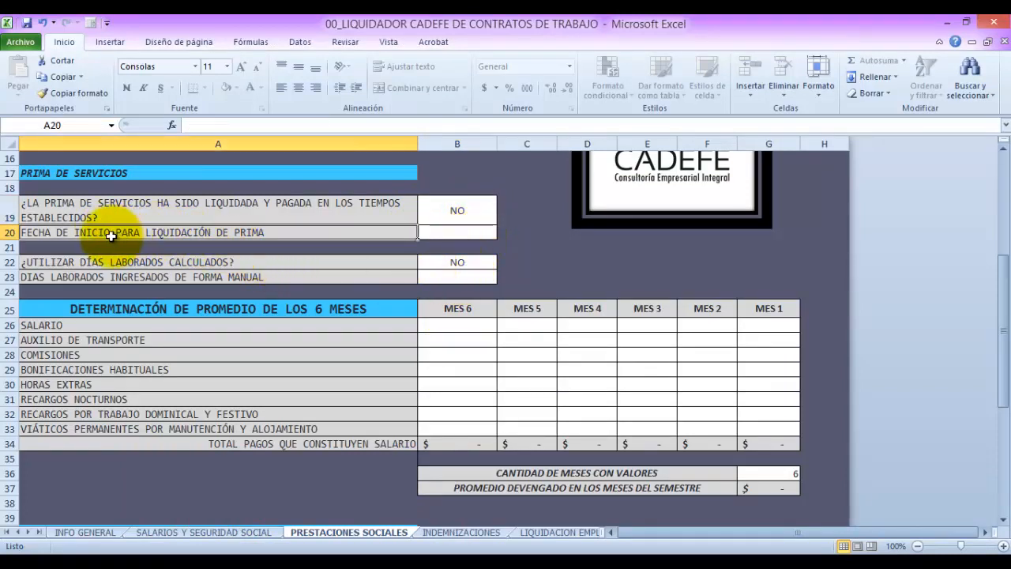
left_click(441, 231)
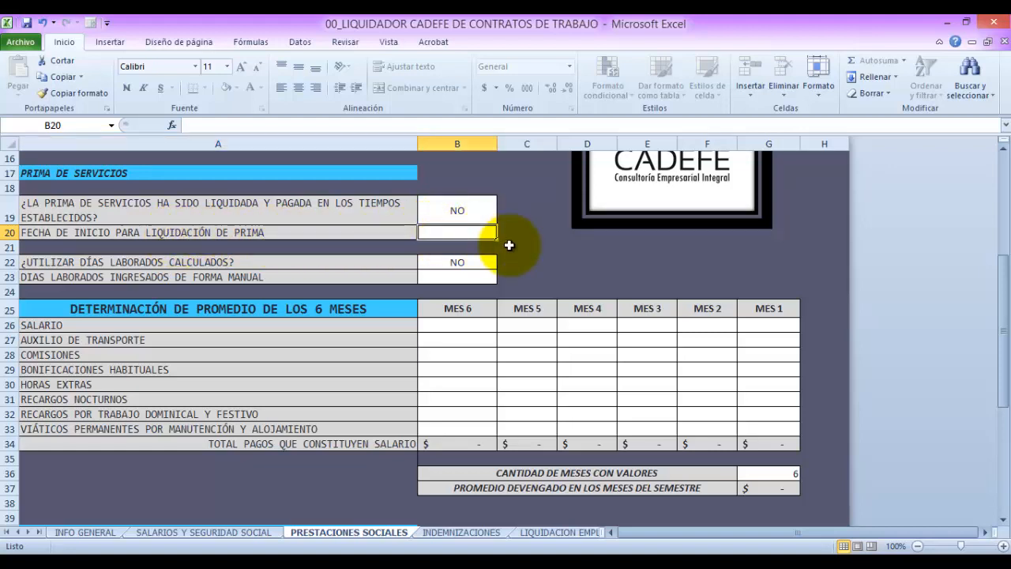
left_click(453, 215)
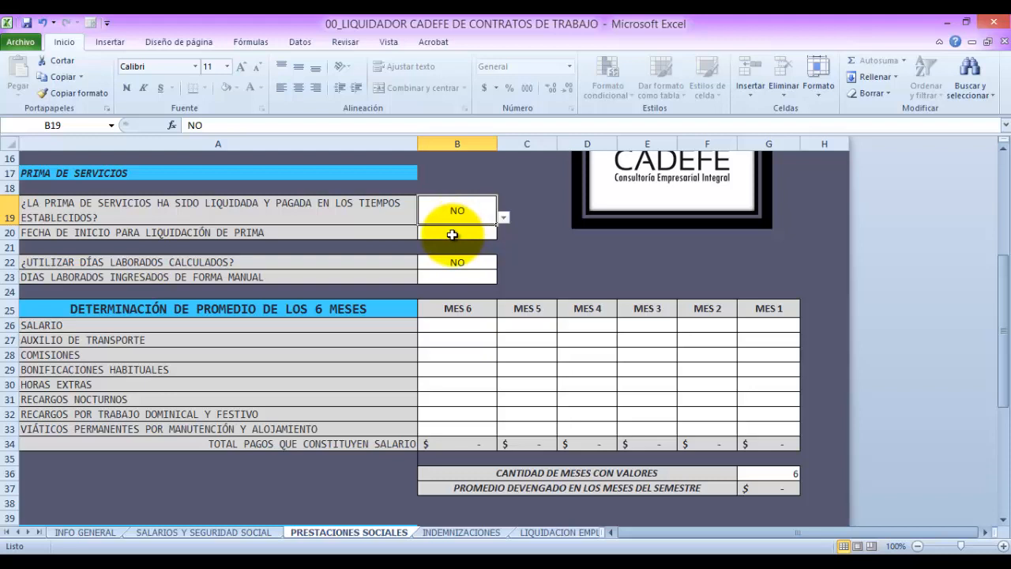
left_click(449, 233)
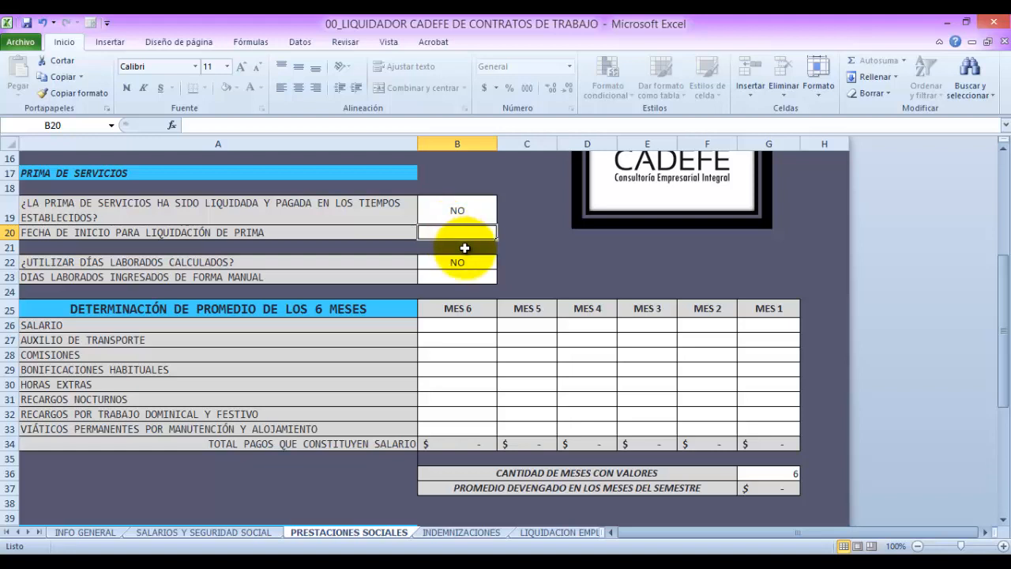
Set ¿UTILIZAR DÍAS LABORADOS CALCULADOS? in B22 to SI and select the manual days worked cell B23.
scroll(465, 248, "down", 1)
left_click(186, 219)
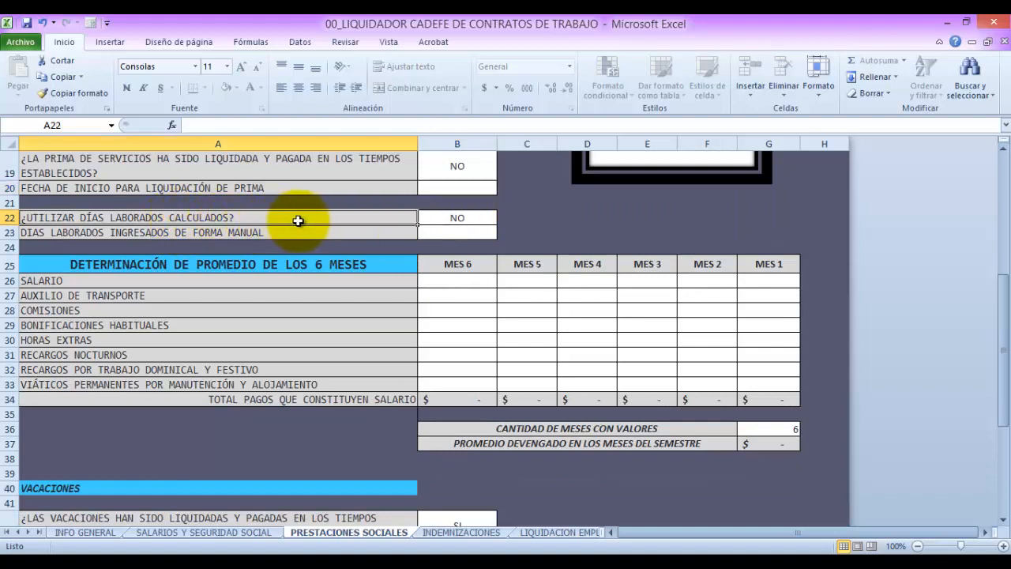
left_click(470, 220)
left_click(504, 220)
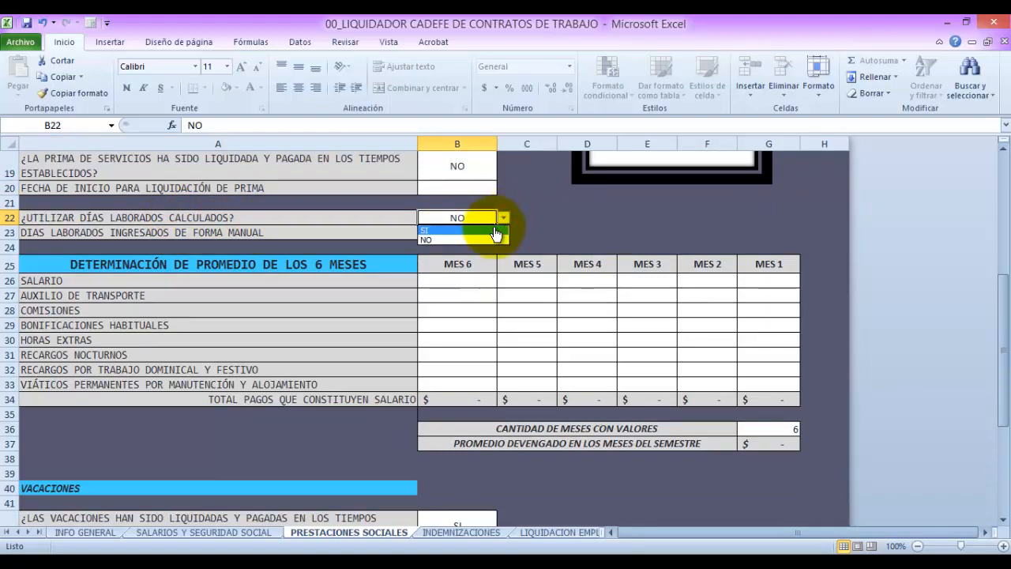
left_click(496, 231)
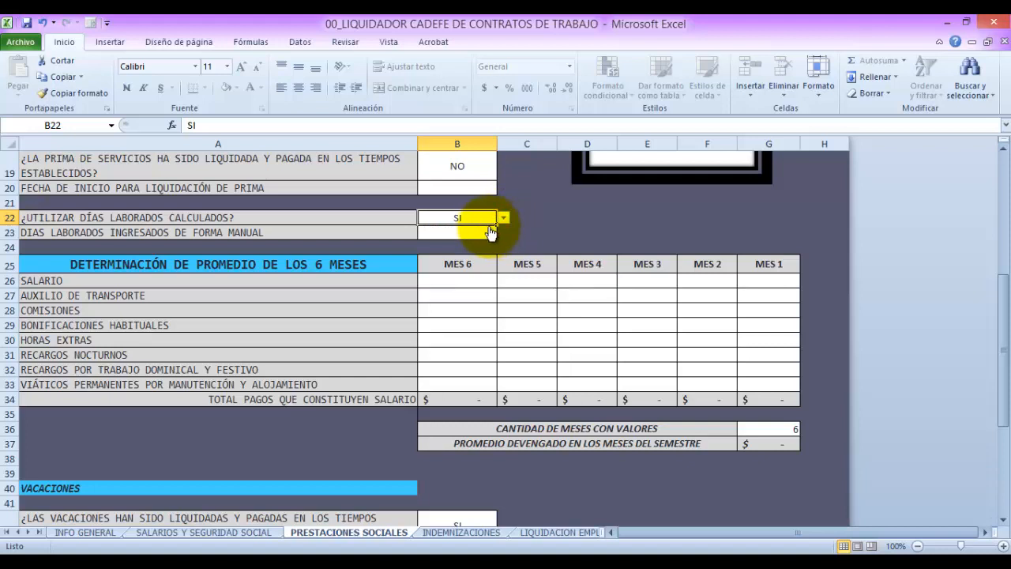
left_click(99, 233)
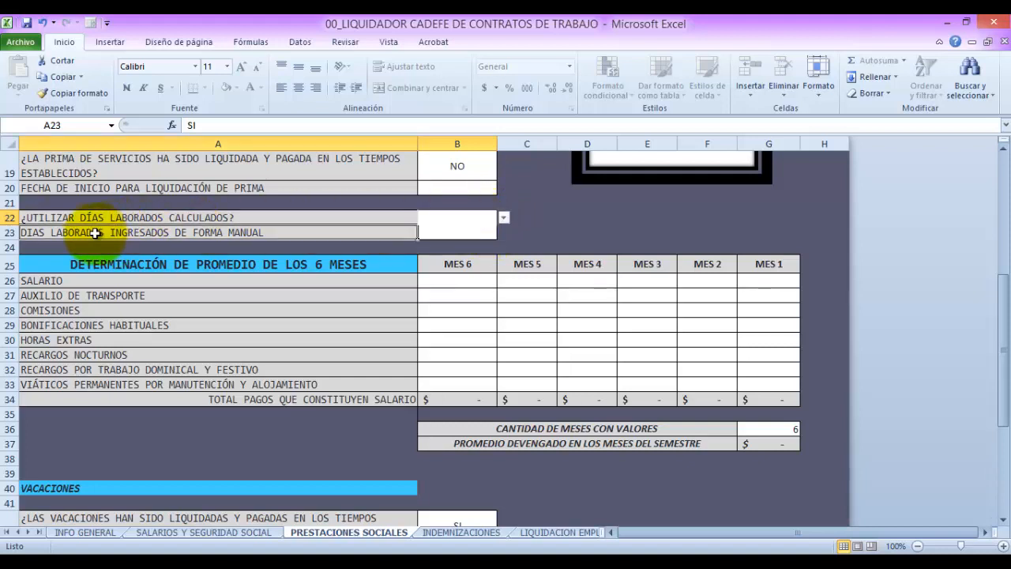
left_click(463, 231)
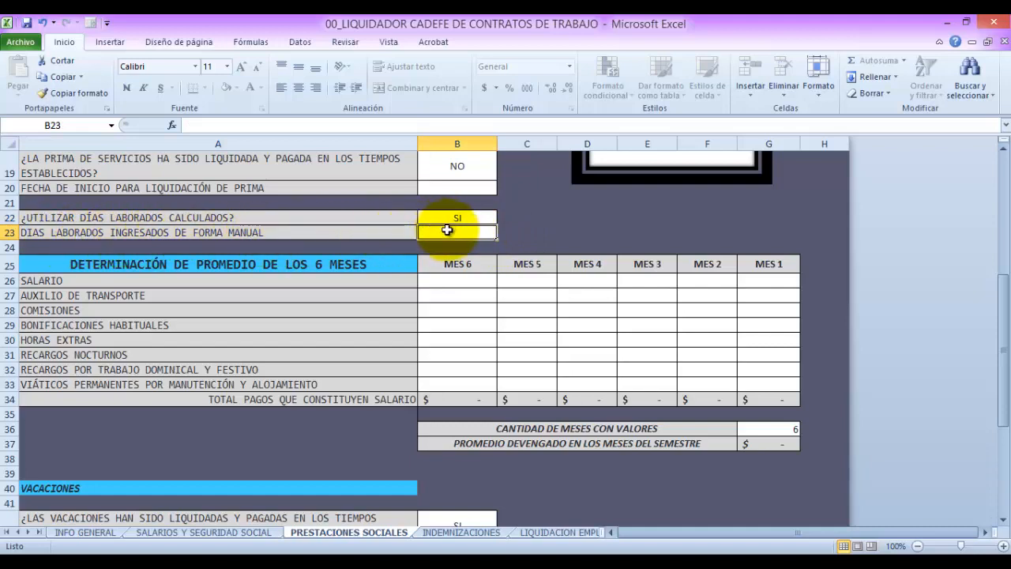
Switch to the CALCULOS workbook and review the days worked per month and their sum in M4:M10 of the PRIMA sheet.
mouse_move(291, 545)
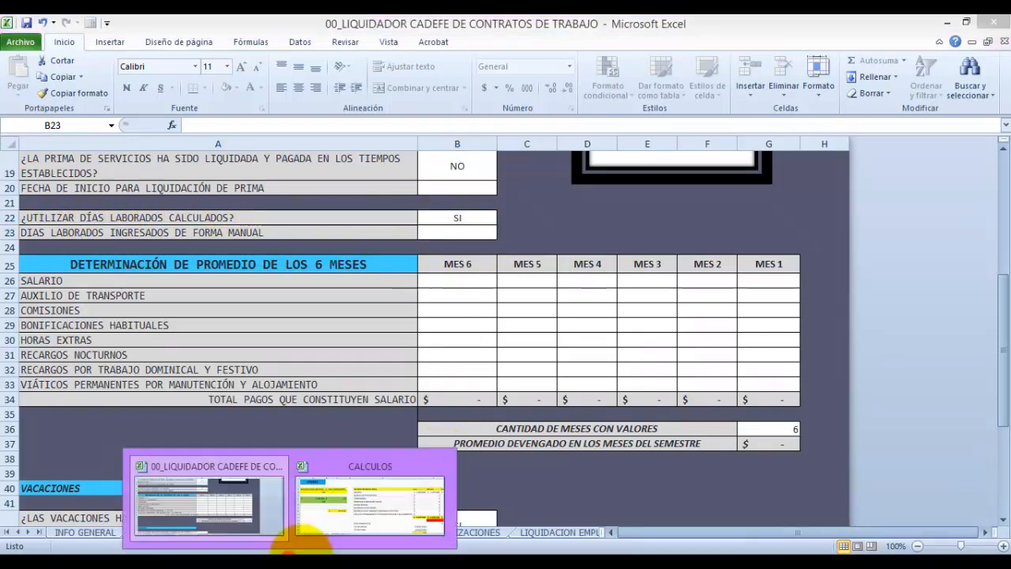
left_click(388, 513)
key("Right")
key("Right")
key("Right")
key("Right")
key("Right")
key("Right")
key("Right")
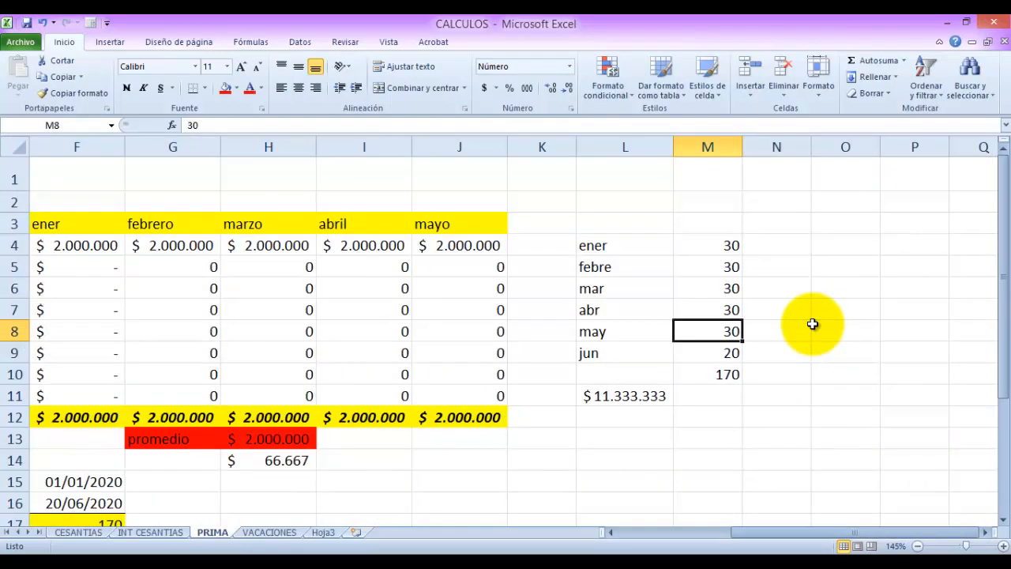
left_click_drag(710, 242, 725, 348)
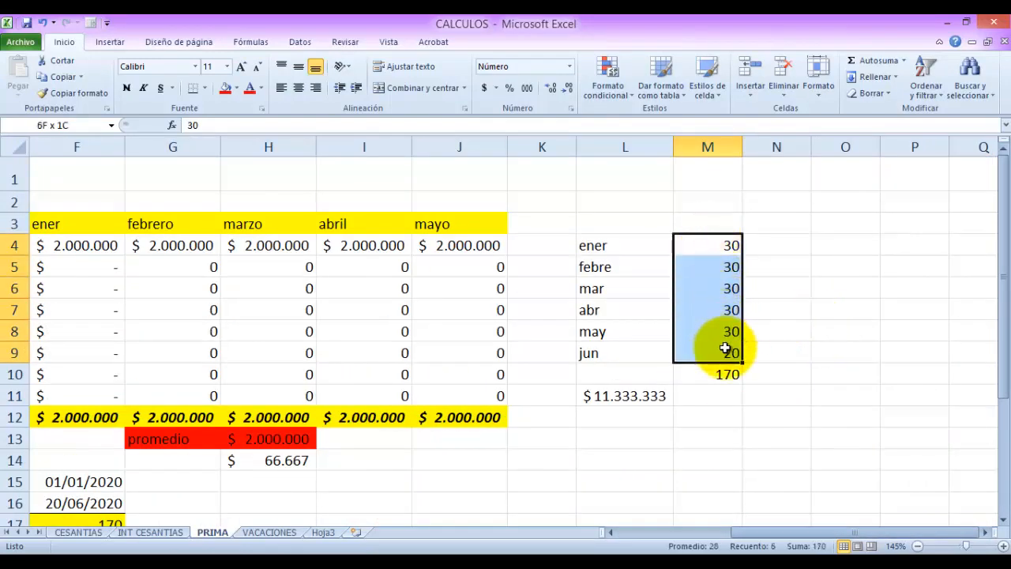
left_click(720, 332)
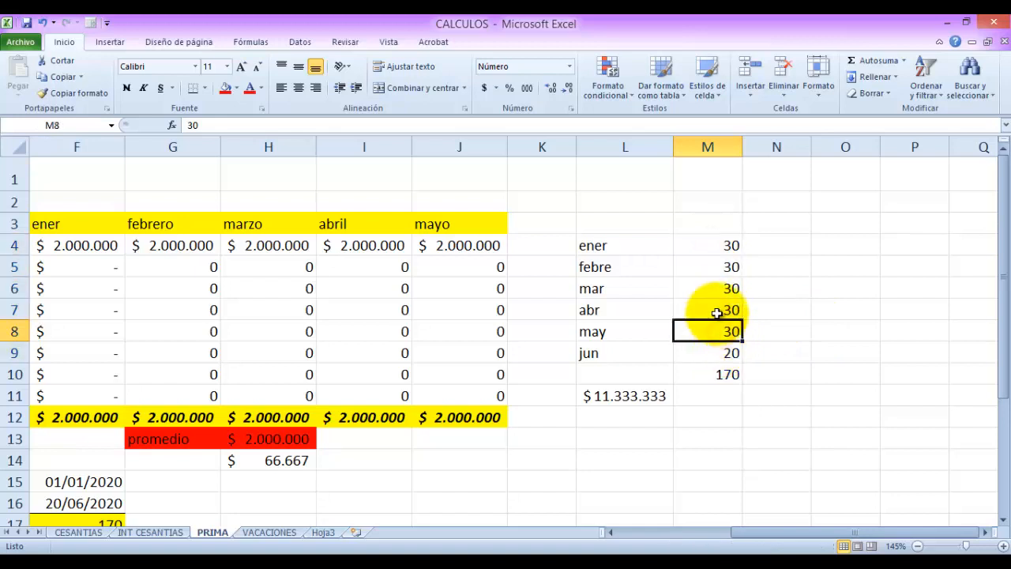
left_click_drag(712, 241, 716, 371)
left_click(716, 372)
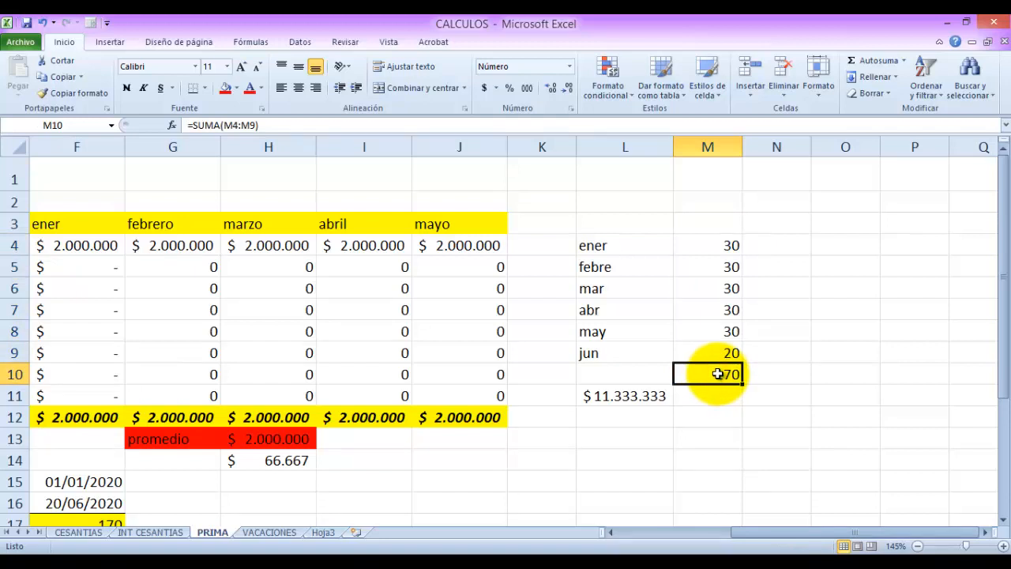
left_click_drag(723, 306, 725, 331)
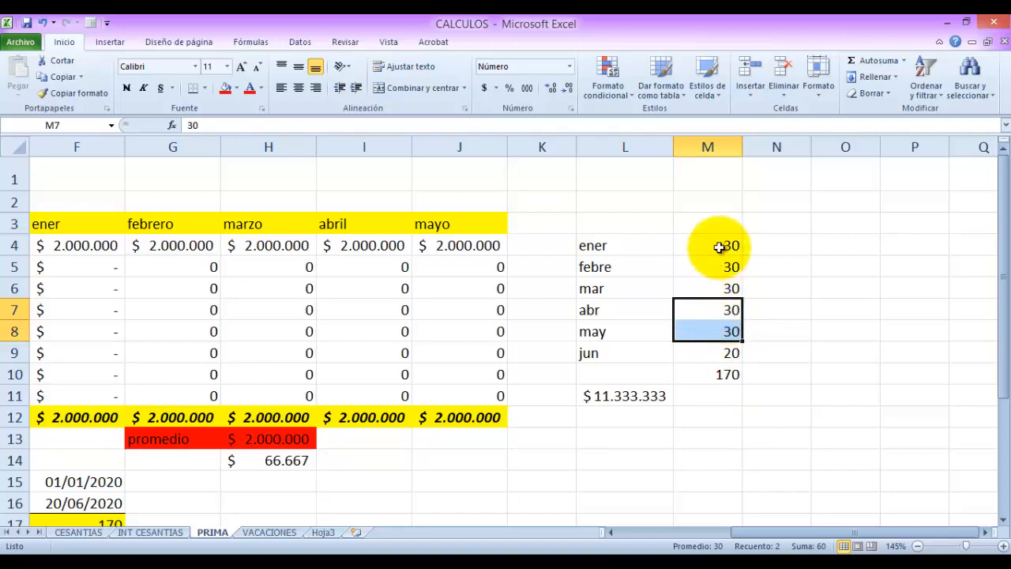
left_click_drag(722, 244, 721, 341)
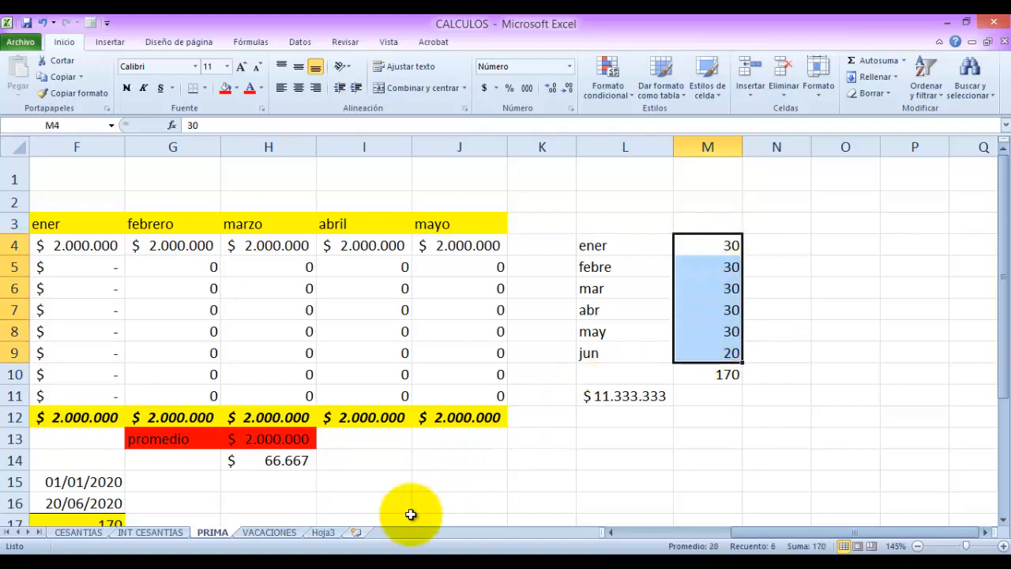
Return to the LIQUIDADOR workbook and examine the calculated-days answer in B22 and the manual days worked field B23.
mouse_move(282, 542)
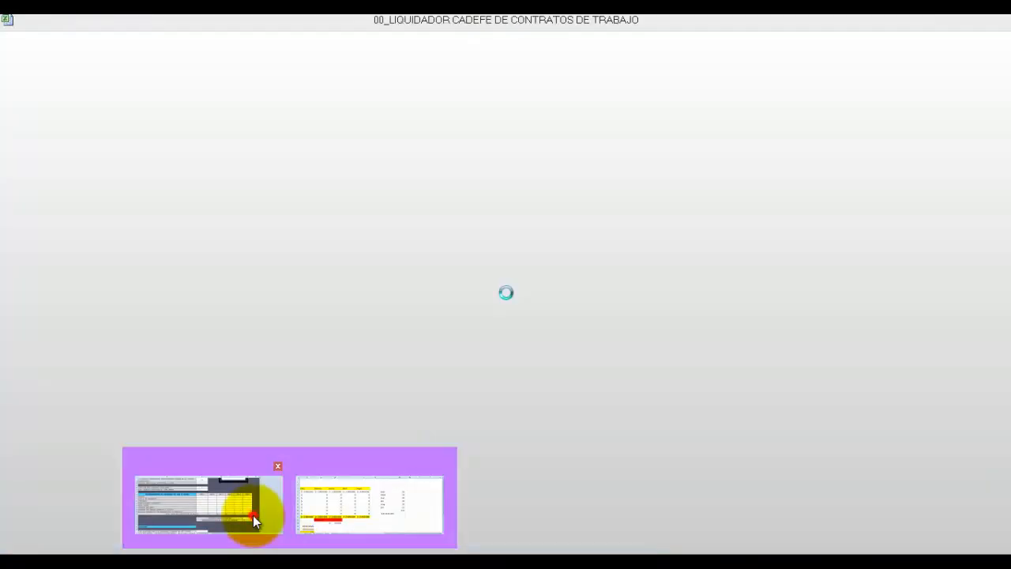
left_click(252, 515)
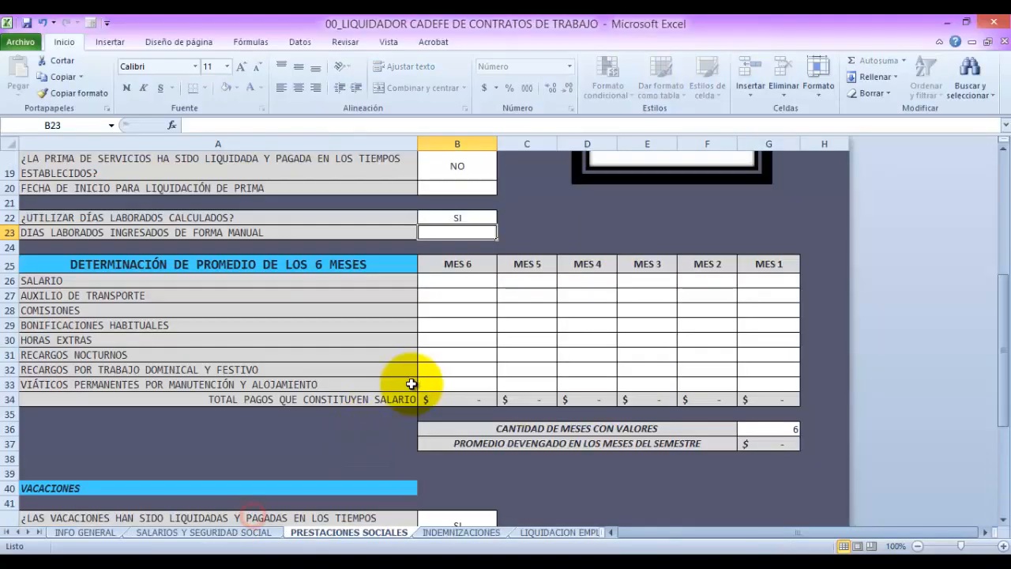
left_click(470, 218)
left_click(473, 231)
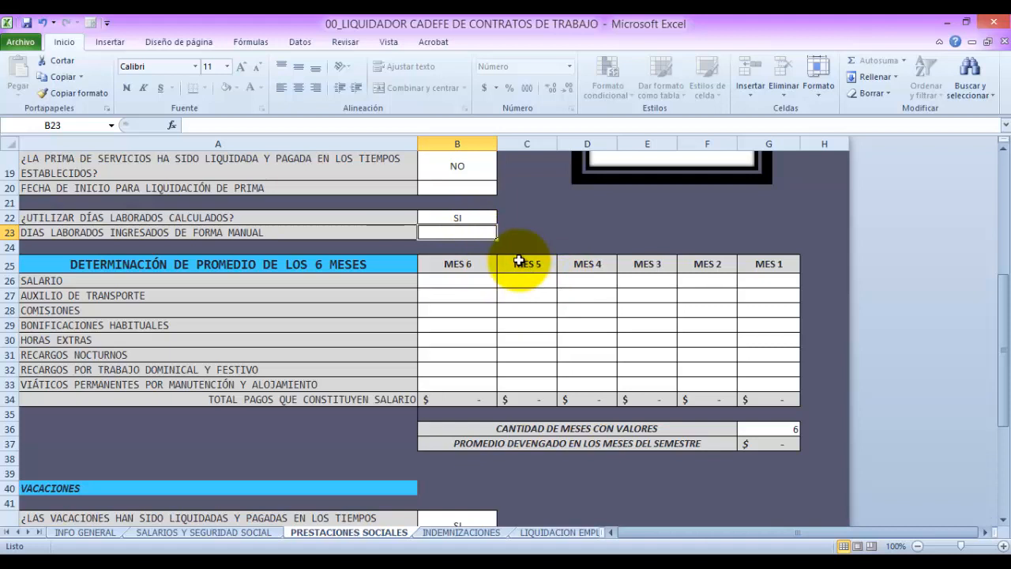
left_click(469, 223)
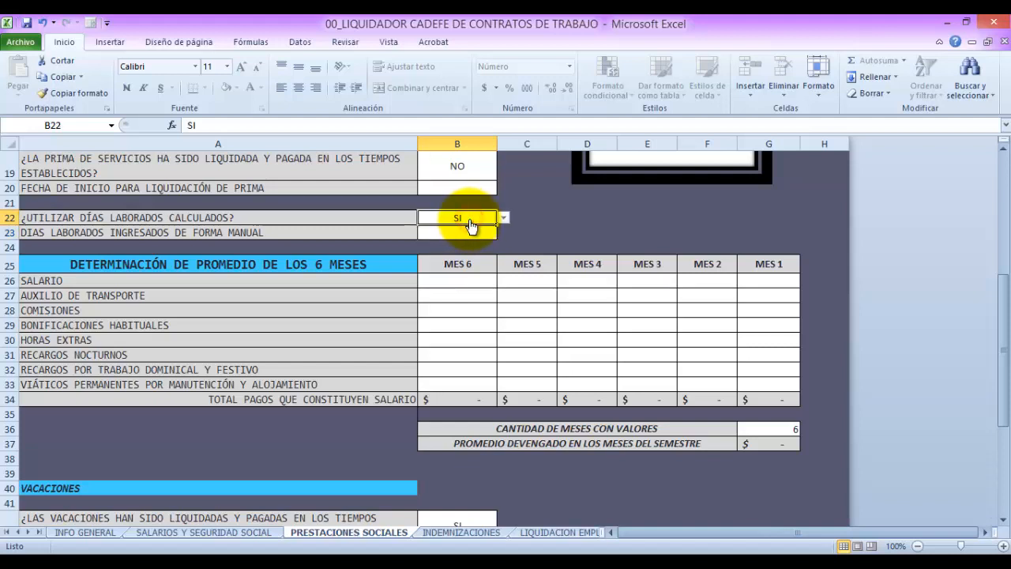
left_click(467, 234)
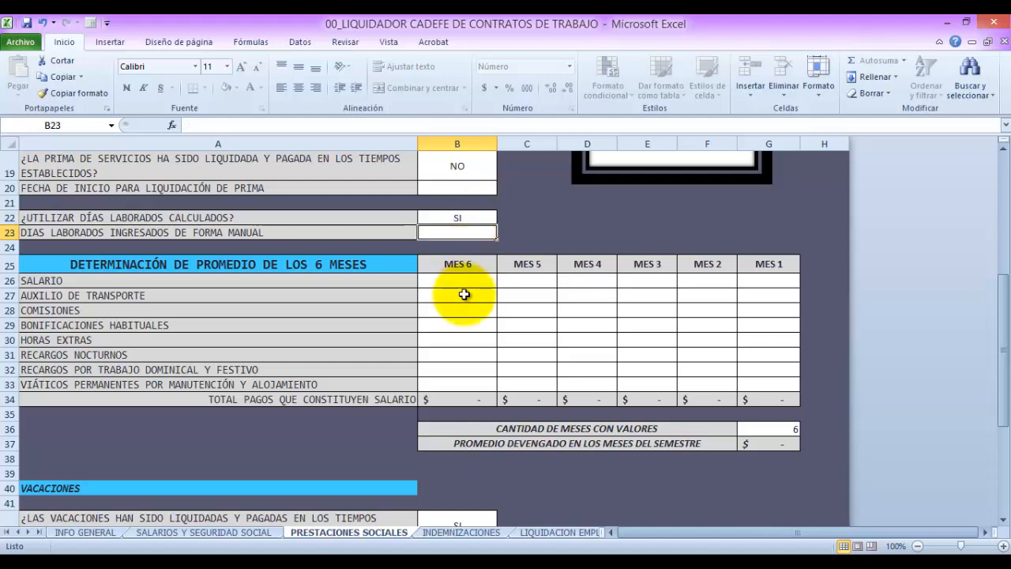
Enter a SALARIO of 2000000 for MES 1 in G26 of the six-month average table.
left_click_drag(162, 267, 316, 267)
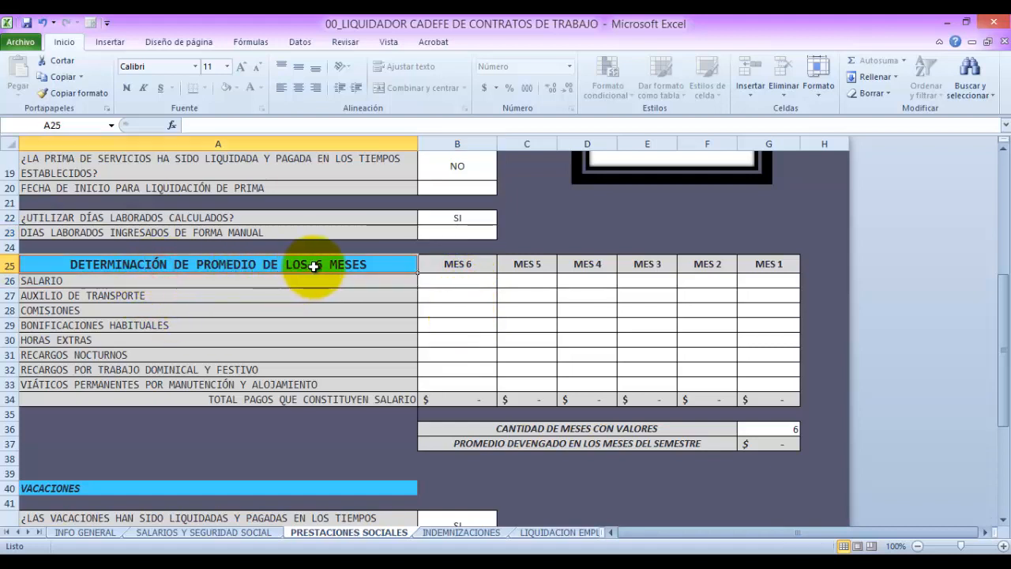
left_click(379, 294)
left_click(395, 285)
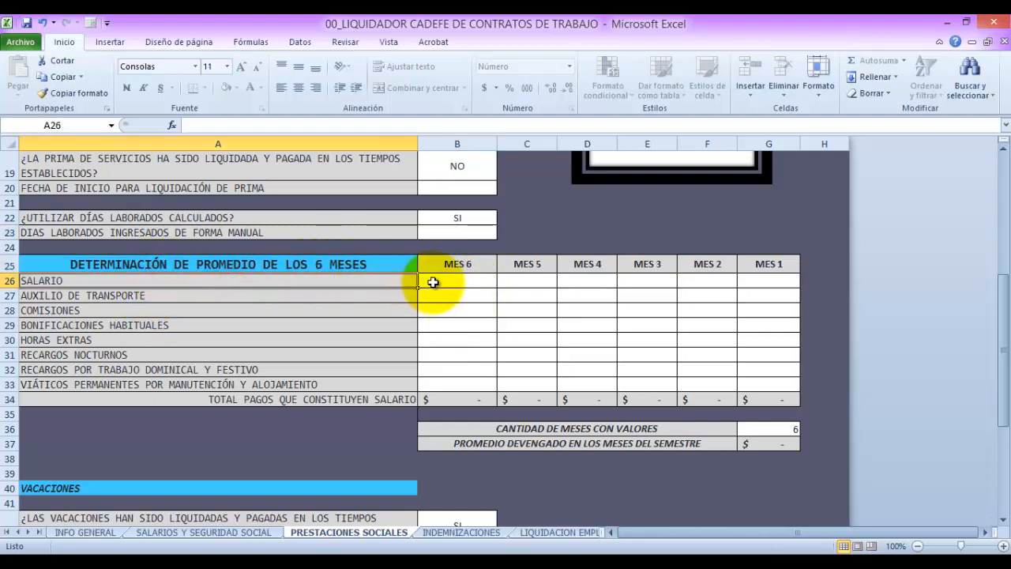
left_click(446, 282)
left_click(755, 280)
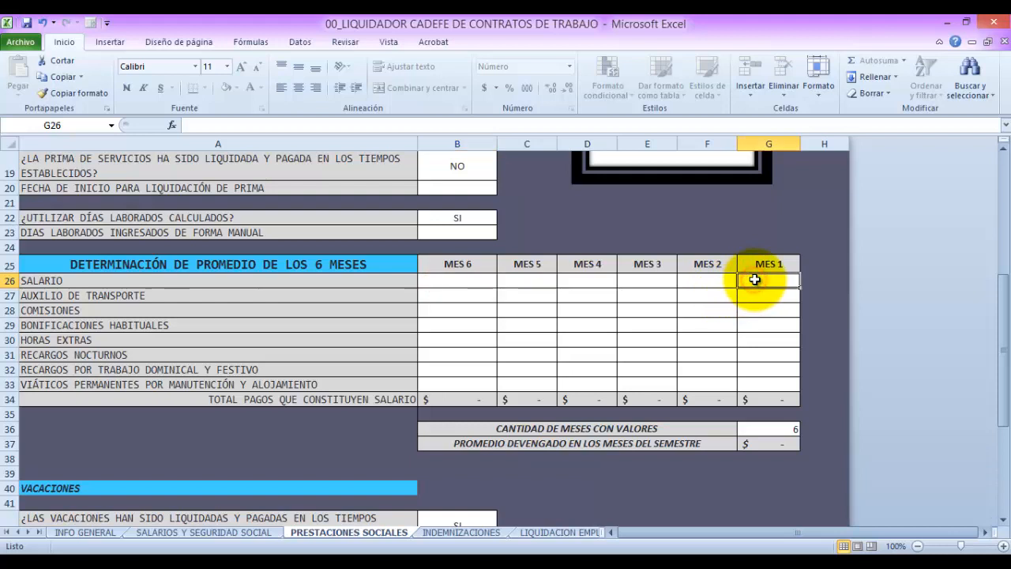
type("2000000")
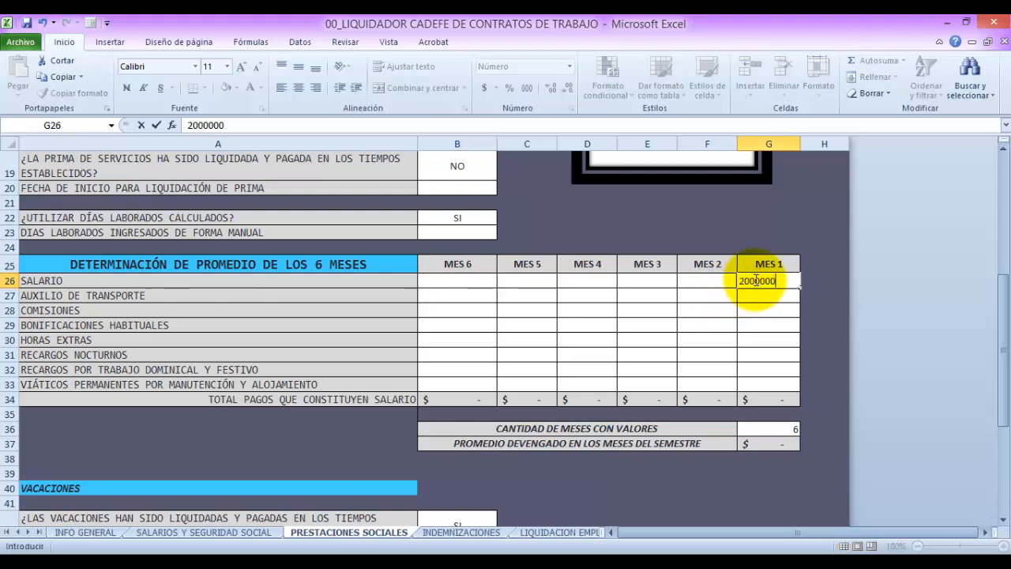
key("Return")
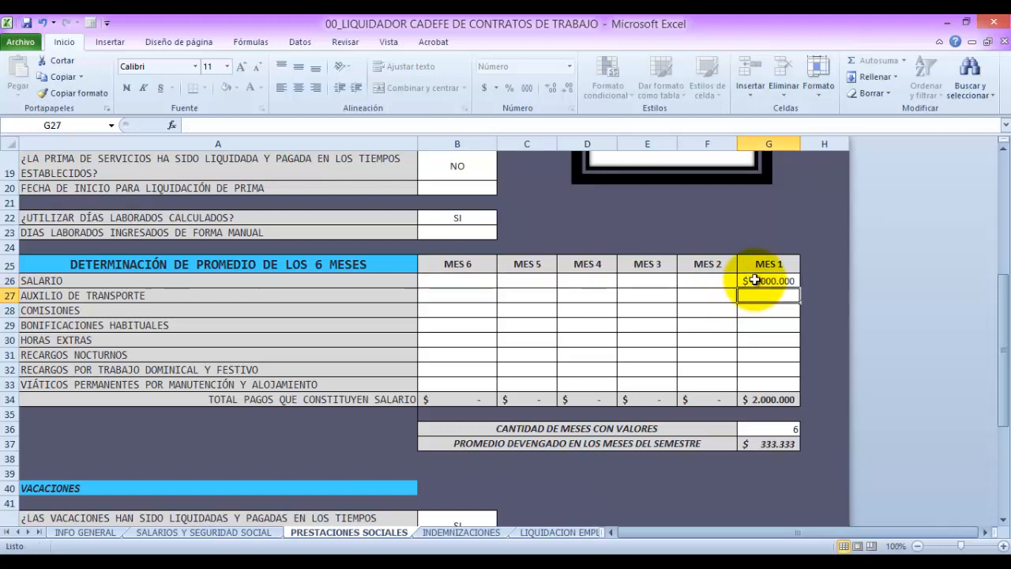
Copy the MES 1 salary from G26 into MES 5 through MES 2 in C26:F26.
left_click(756, 280)
key("ctrl+c")
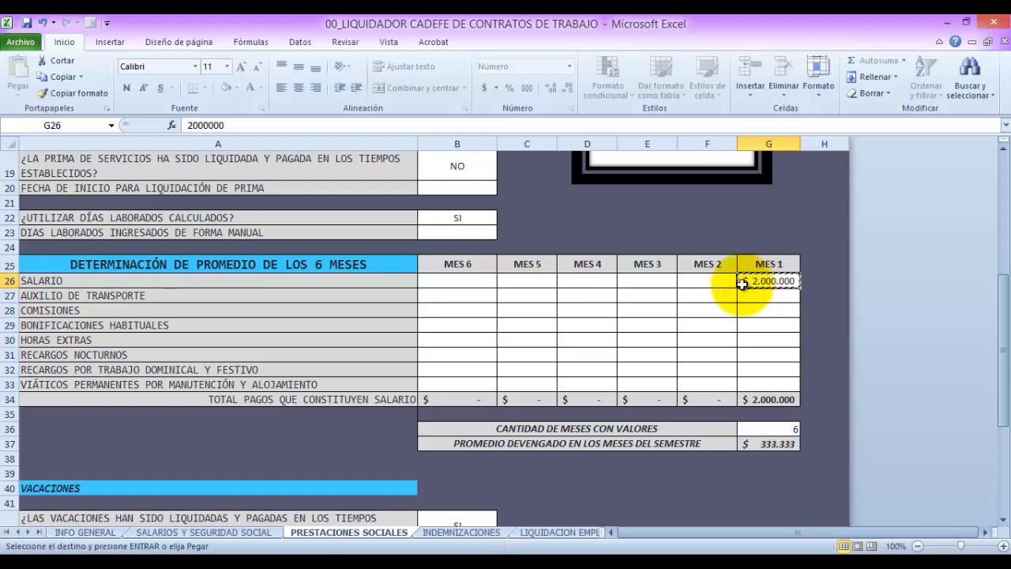
left_click_drag(524, 281, 684, 281)
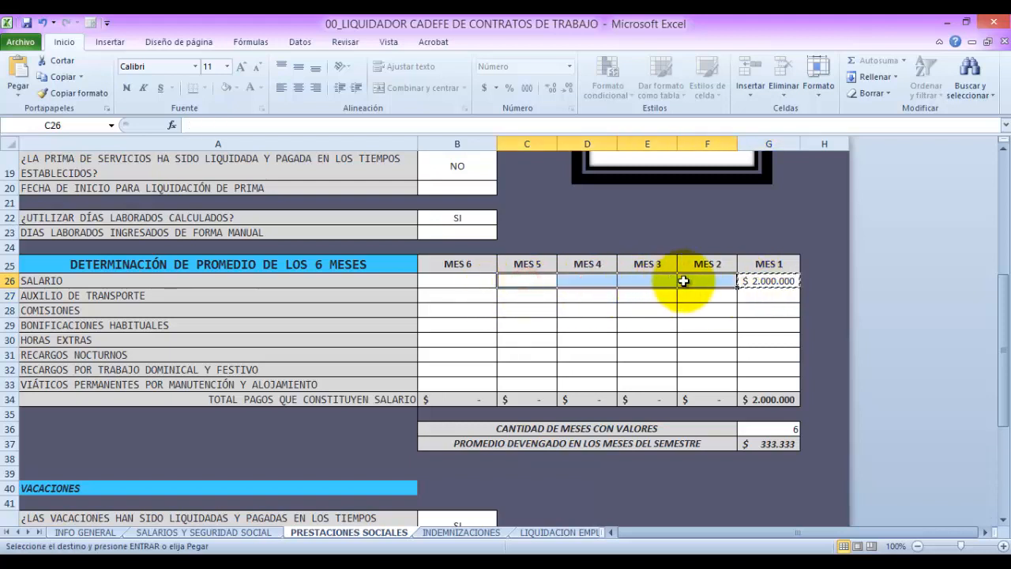
key("ctrl+v")
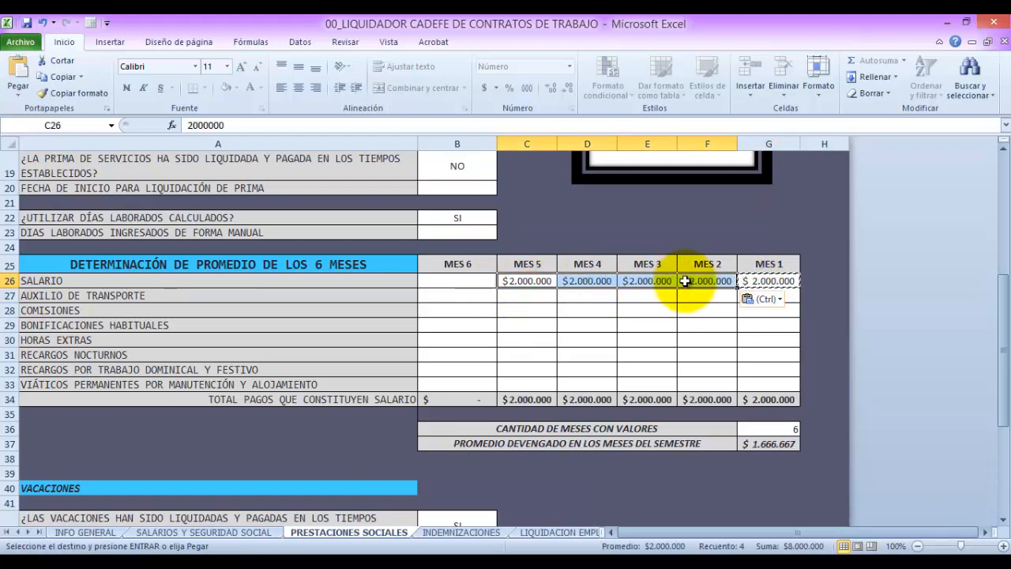
left_click(595, 324)
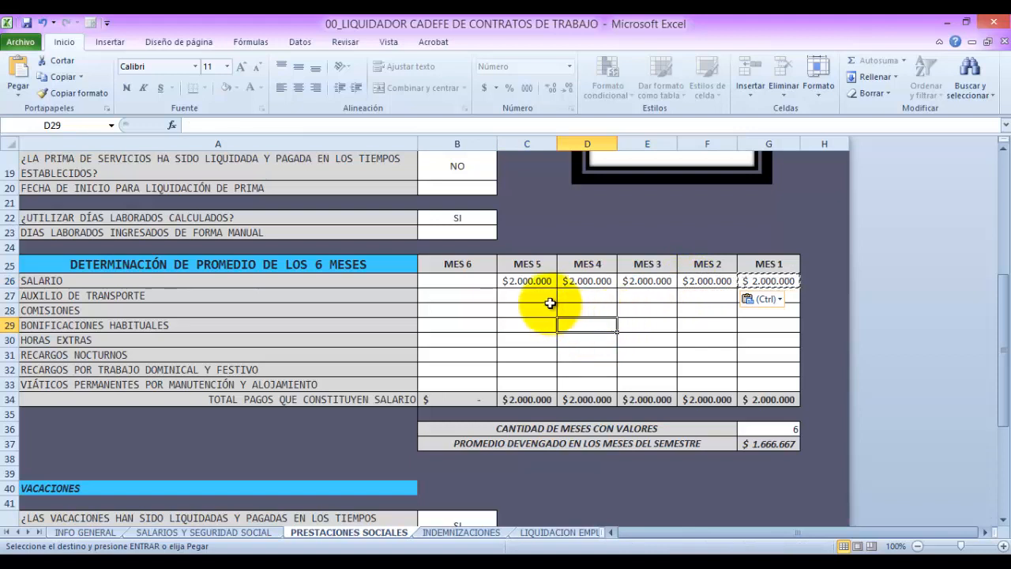
Review the monthly salaries, the MES 6 salary cell, the other pay concepts in rows 27 to 33 and the month-count label.
left_click_drag(757, 281, 501, 283)
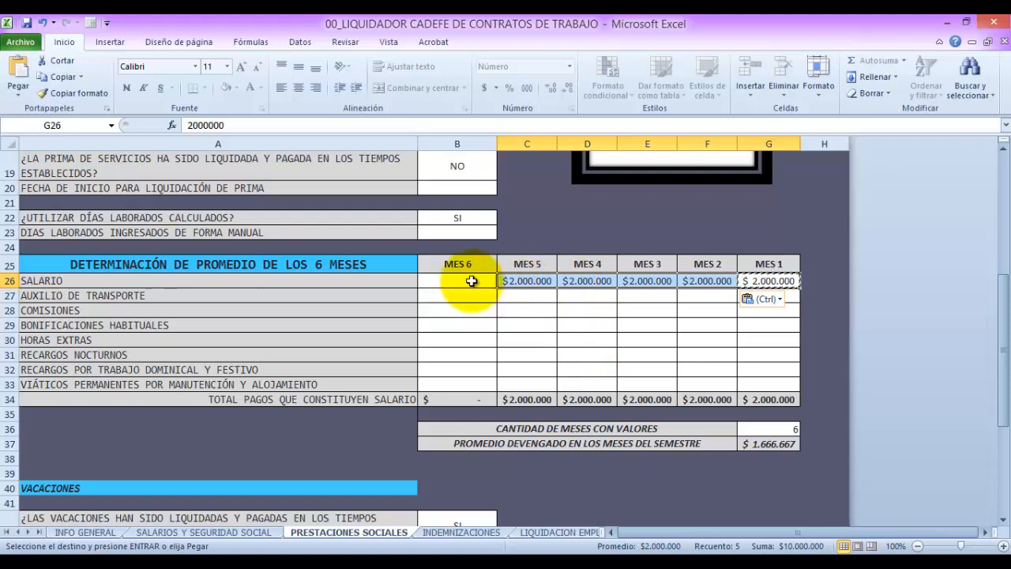
left_click(472, 281)
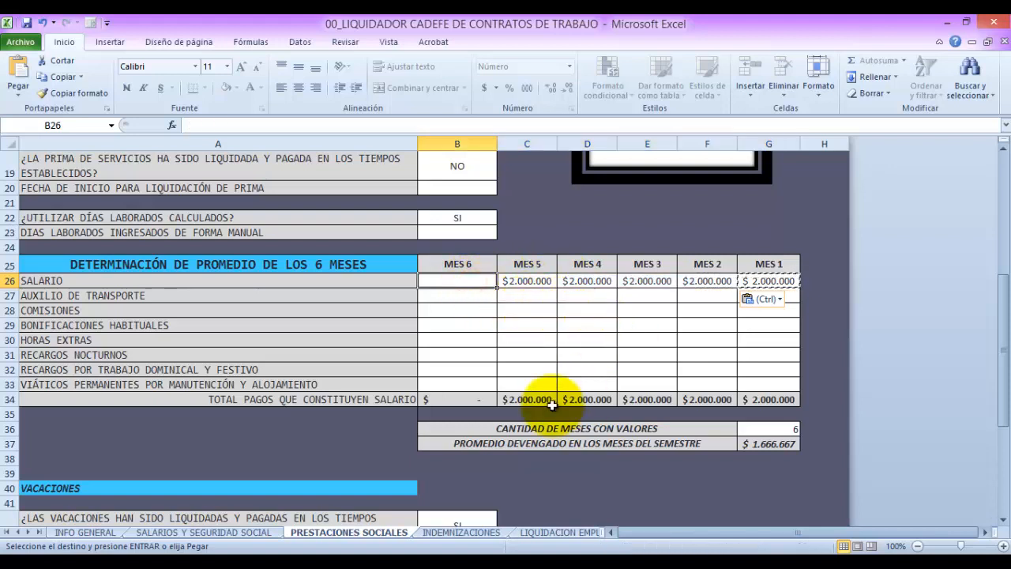
left_click(527, 399)
left_click_drag(158, 295, 217, 385)
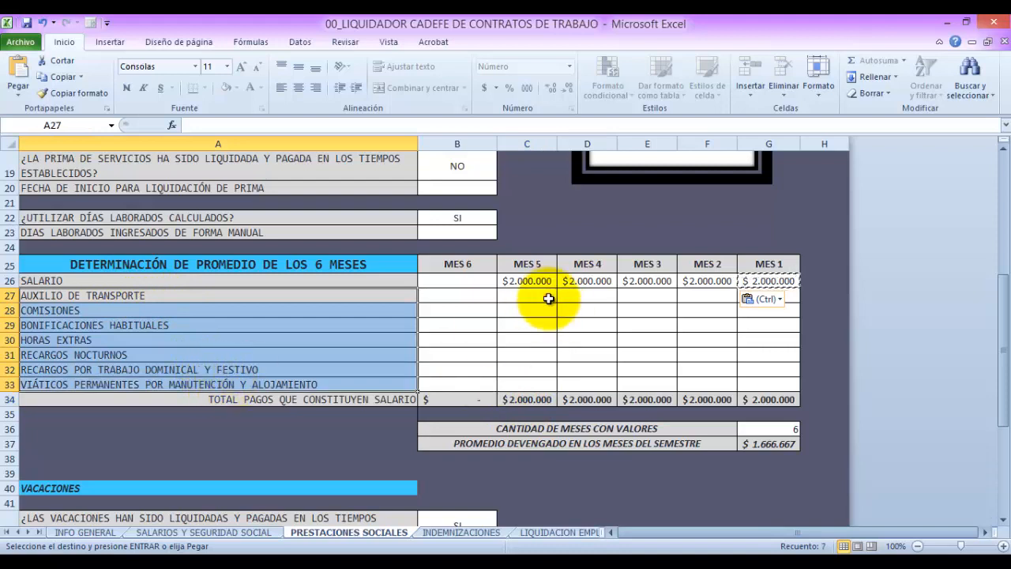
left_click_drag(548, 295, 757, 388)
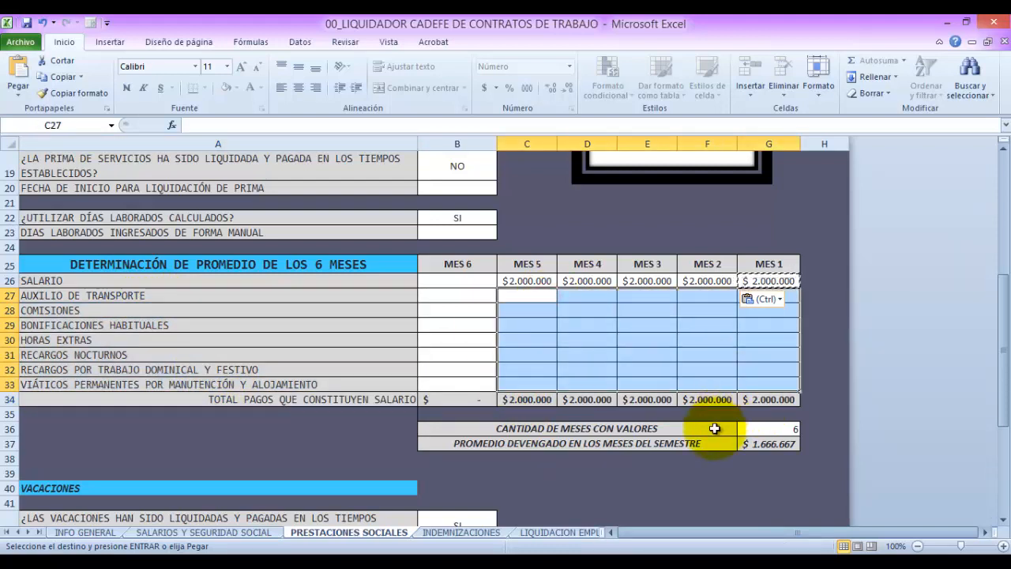
left_click(645, 434)
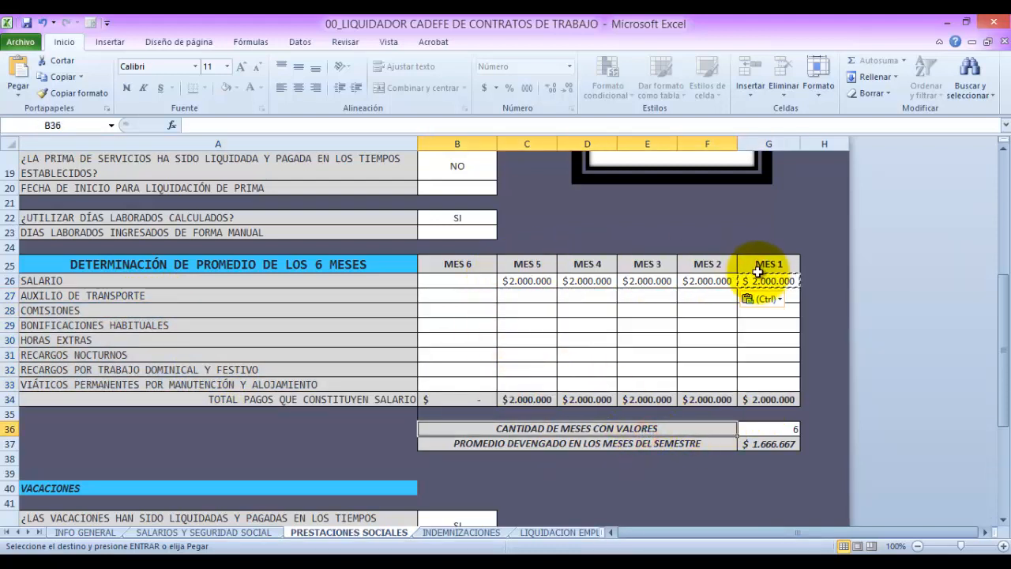
left_click_drag(761, 267, 525, 296)
left_click(556, 430)
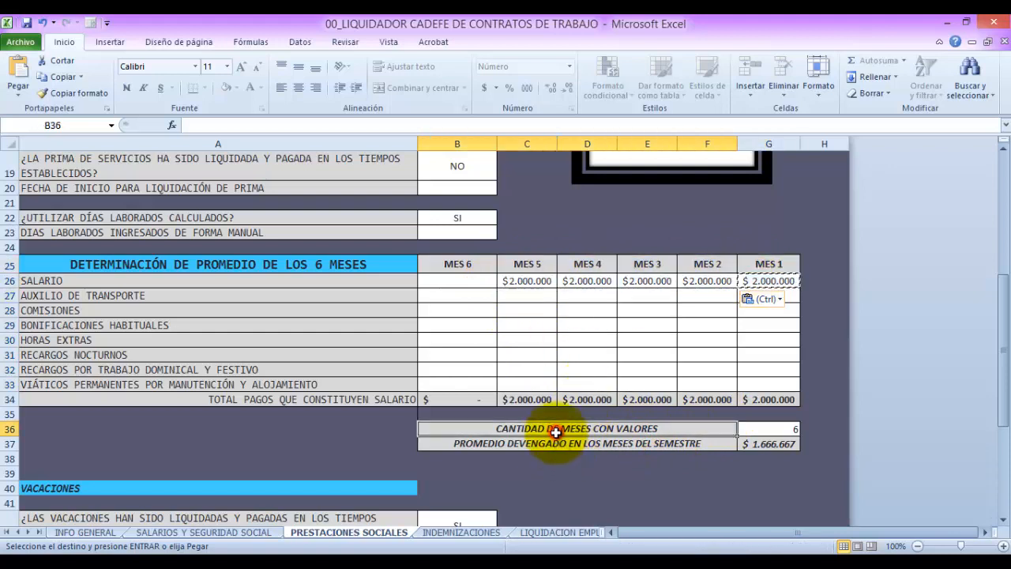
Set CANTIDAD DE MESES CON VALORES in G36 to 5 and check the semester average in G37.
left_click(786, 429)
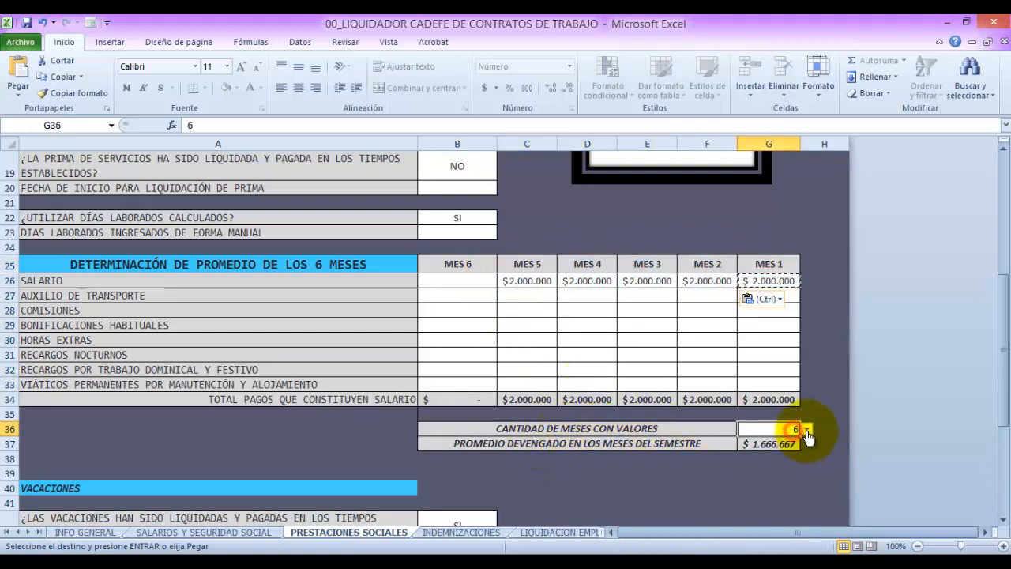
left_click(806, 429)
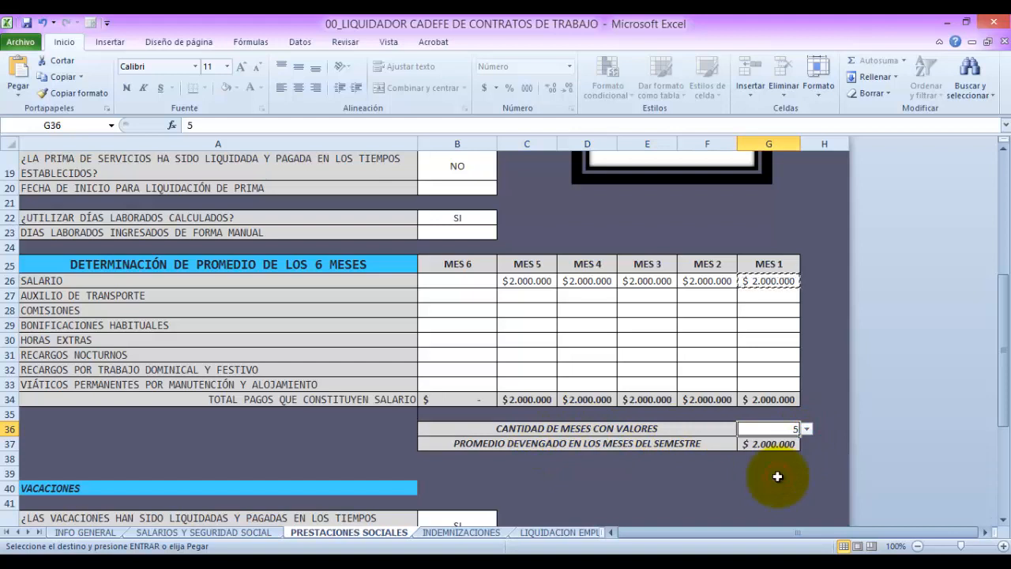
left_click(763, 444)
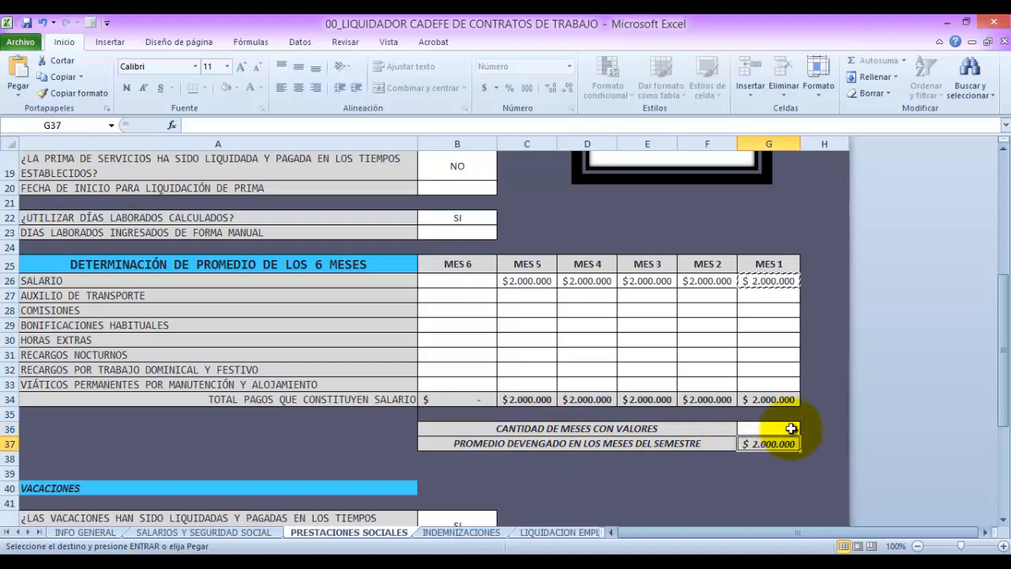
Try 6 as the month count in G36, compare the average in G37 against the MES 6 column, and restore the count to 5.
left_click(791, 428)
left_click(807, 428)
left_click(767, 474)
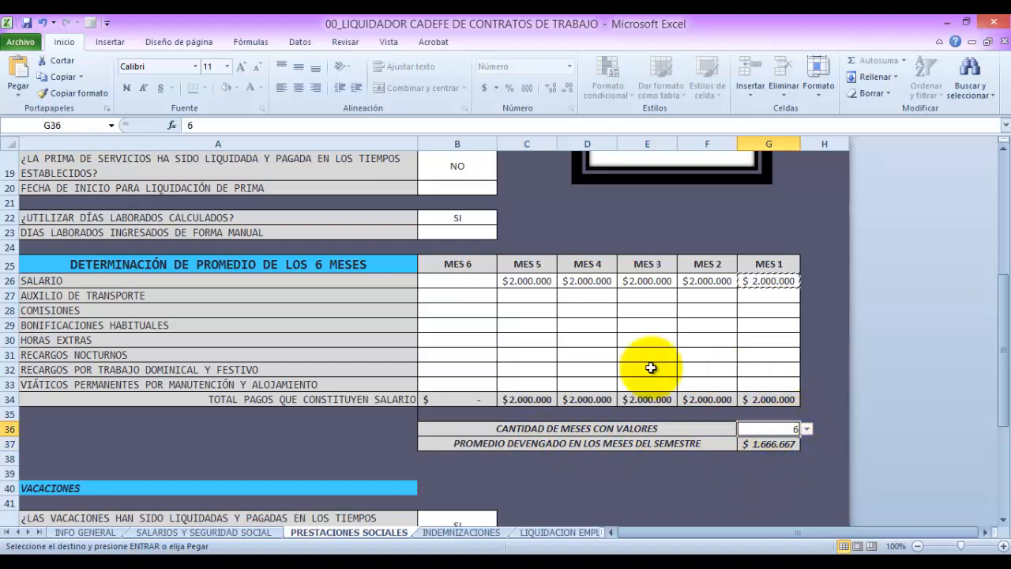
left_click_drag(459, 281, 474, 386)
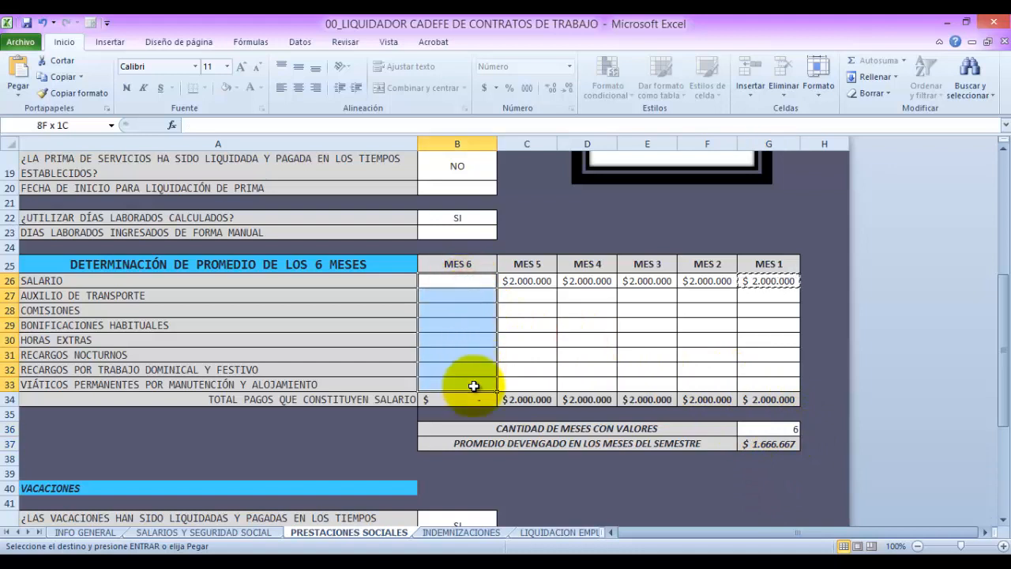
left_click(767, 443)
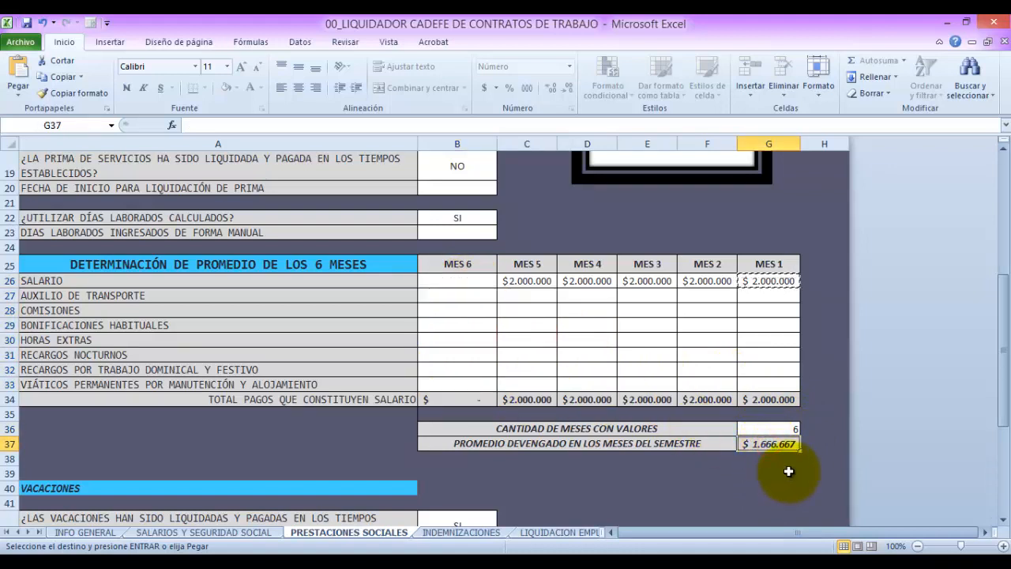
left_click(782, 428)
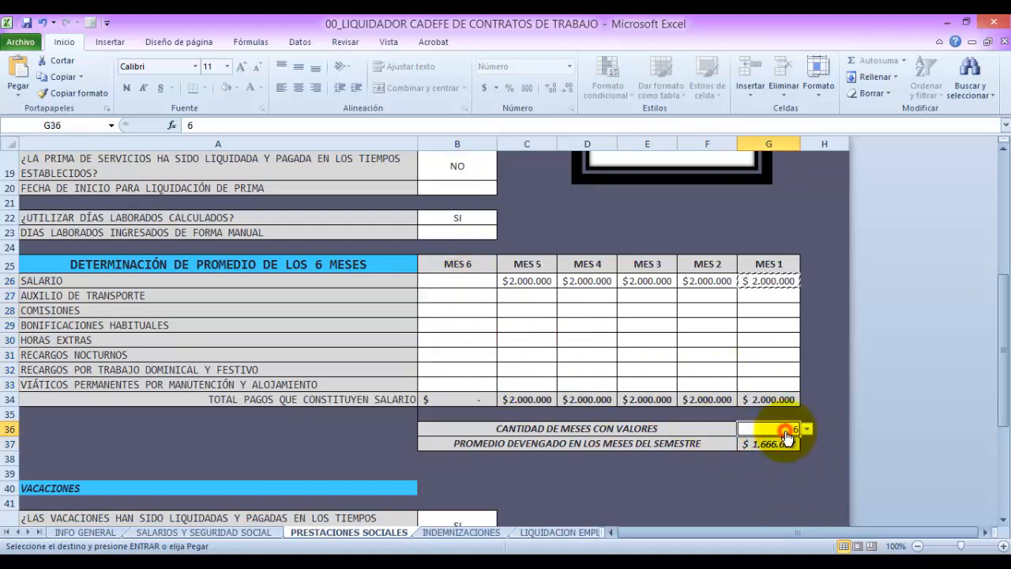
left_click(807, 428)
left_click(788, 480)
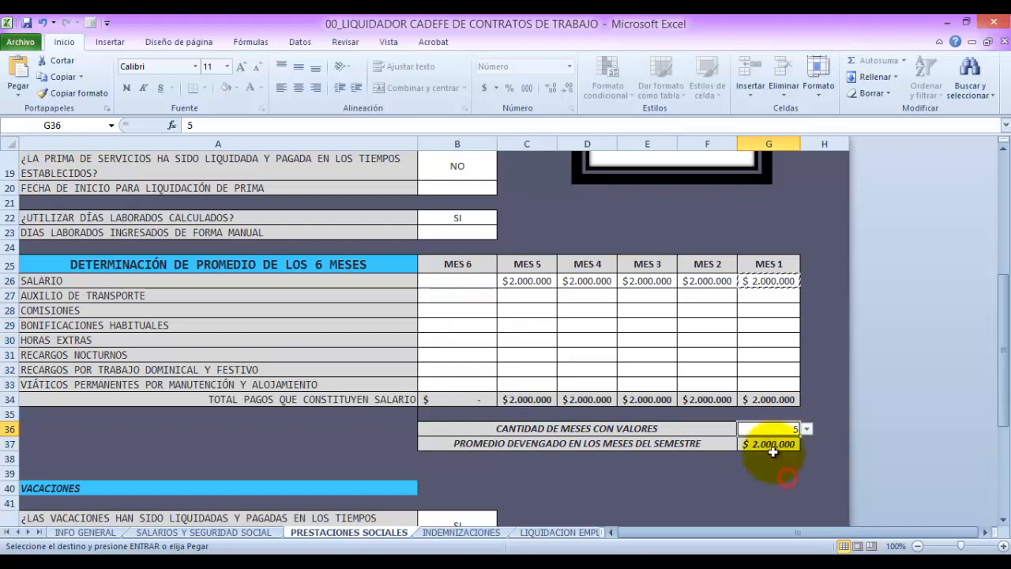
Review the MES 5 to MES 1 columns, the remaining pay-concept rows and the prima questions on the PRESTACIONES SOCIALES sheet.
left_click_drag(759, 266, 528, 301)
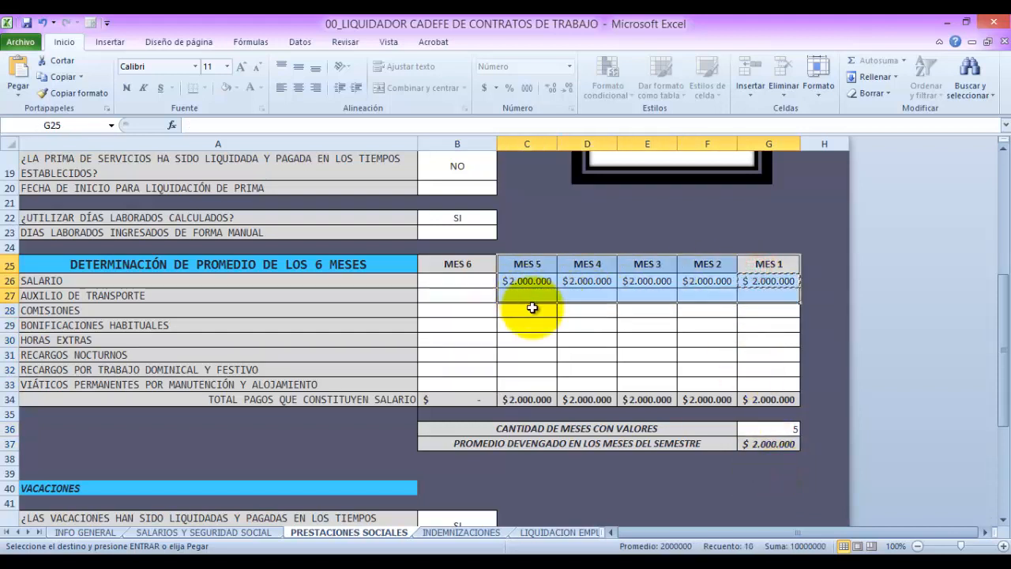
left_click(563, 369)
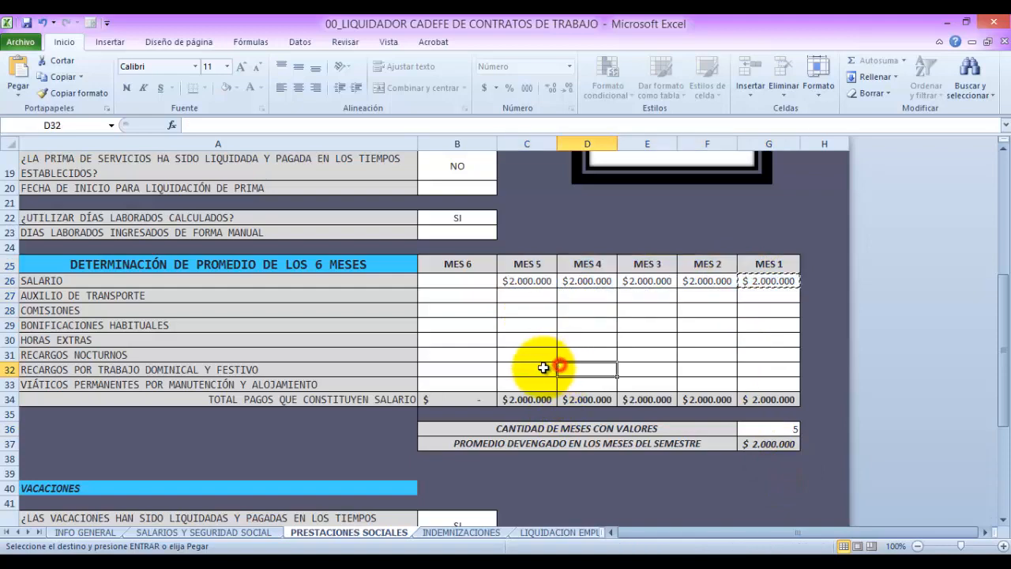
scroll(454, 334, "down", 2)
scroll(454, 335, "up", 3)
scroll(455, 335, "up", 1)
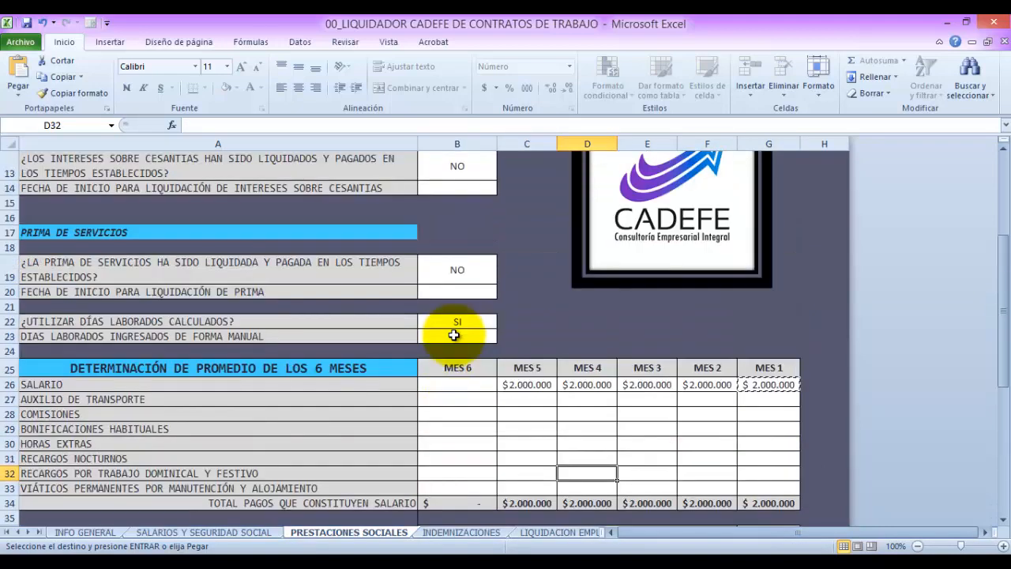
scroll(454, 335, "down", 2)
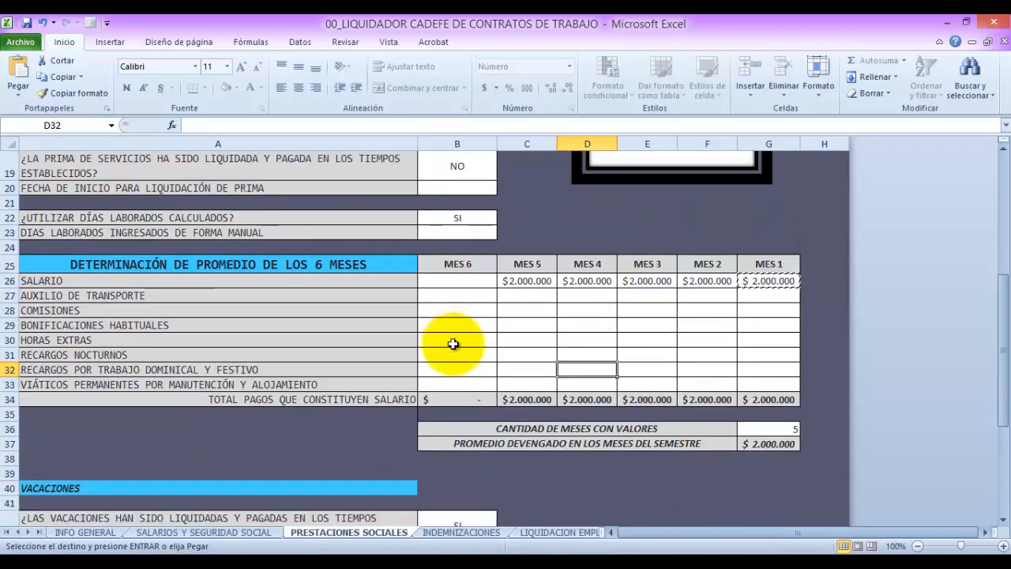
On the LIQUIDACION EMPLEADO sheet, examine the PRIMA block's settlement start date, days settled and base salary.
left_click(545, 532)
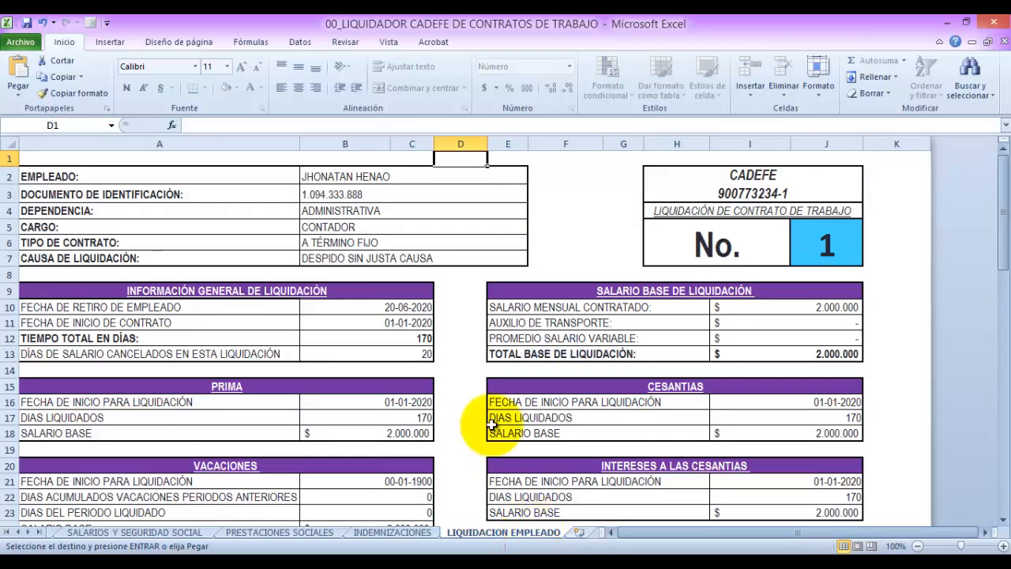
scroll(434, 324, "down", 2)
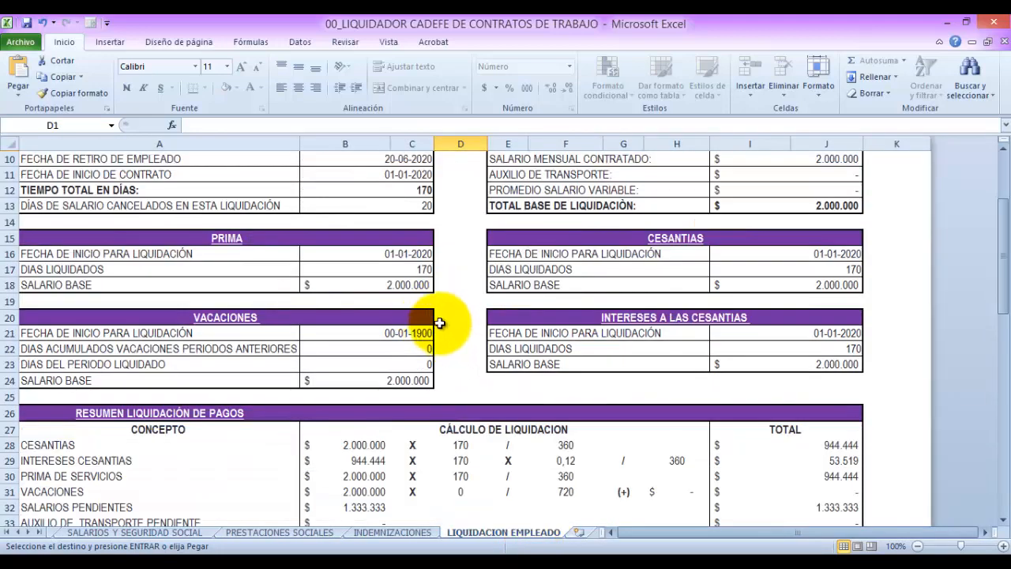
left_click_drag(167, 241, 169, 280)
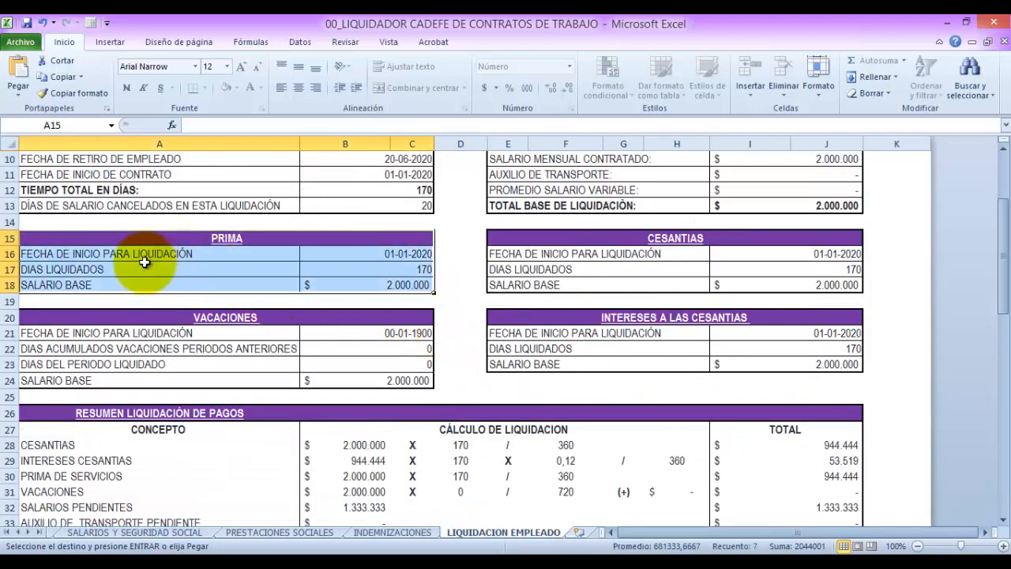
left_click(140, 254)
left_click(372, 258)
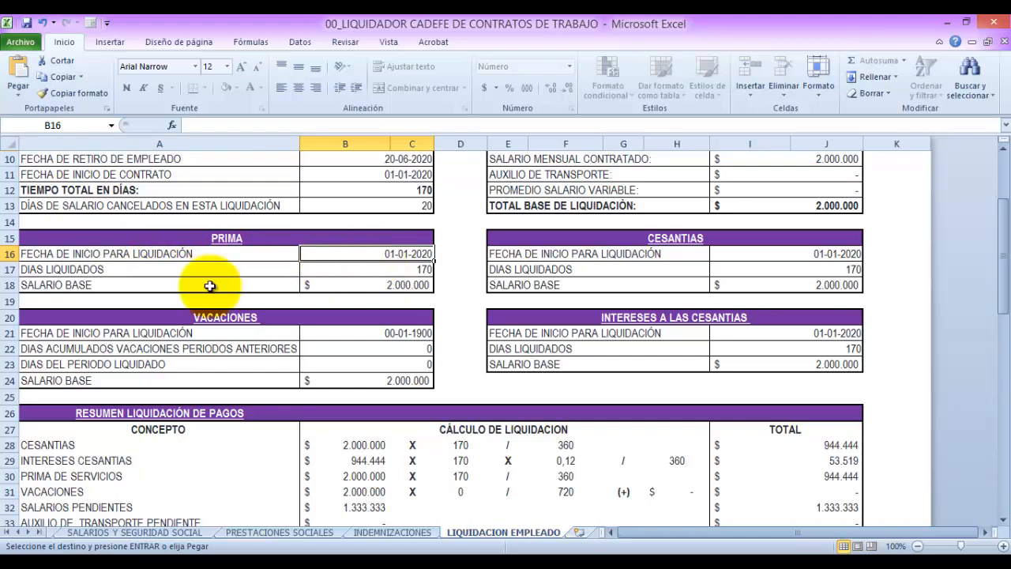
left_click(188, 269)
left_click(398, 268)
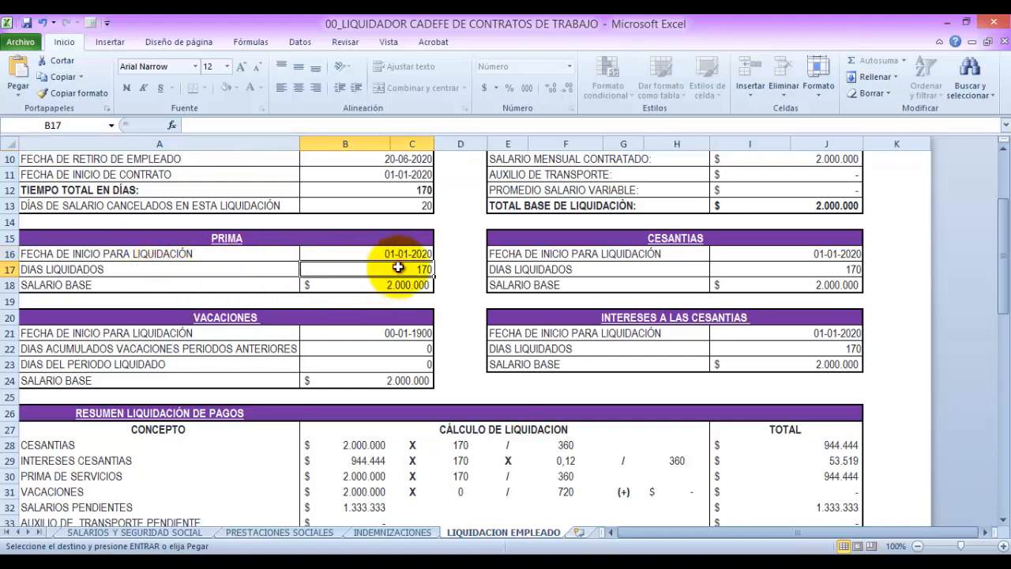
left_click(255, 287)
left_click(389, 286)
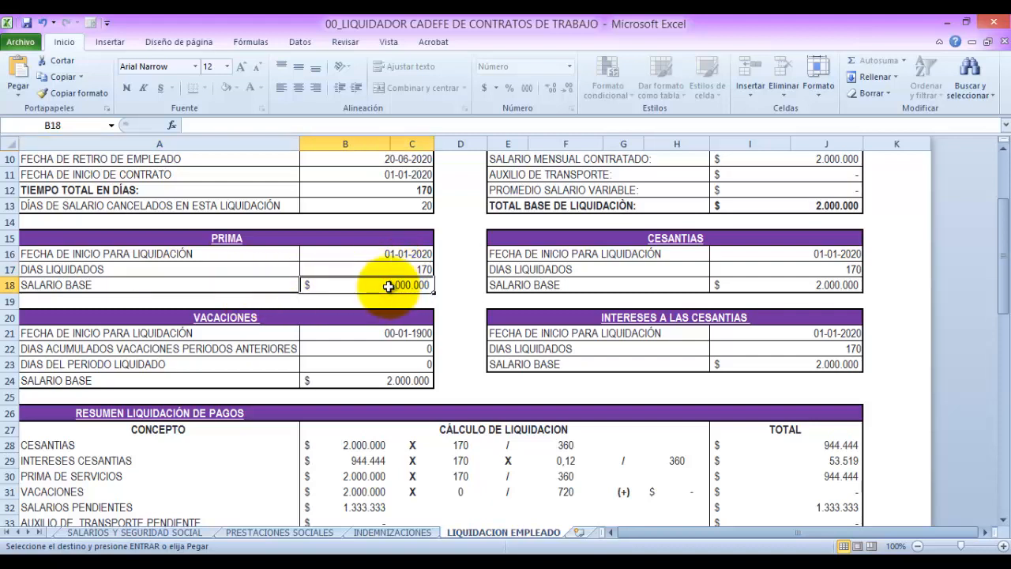
Check the PRIMA DE SERVICIOS row in RESUMEN LIQUIDACIÓN DE PAGOS, and switch to the VACACIONES slide in PowerPoint.
scroll(388, 286, "down", 4)
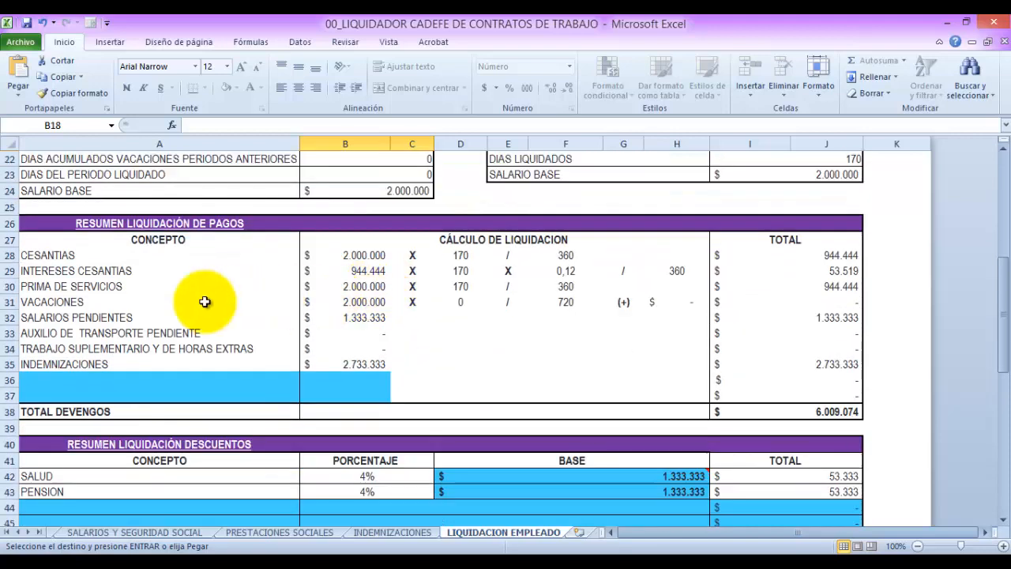
left_click(9, 286)
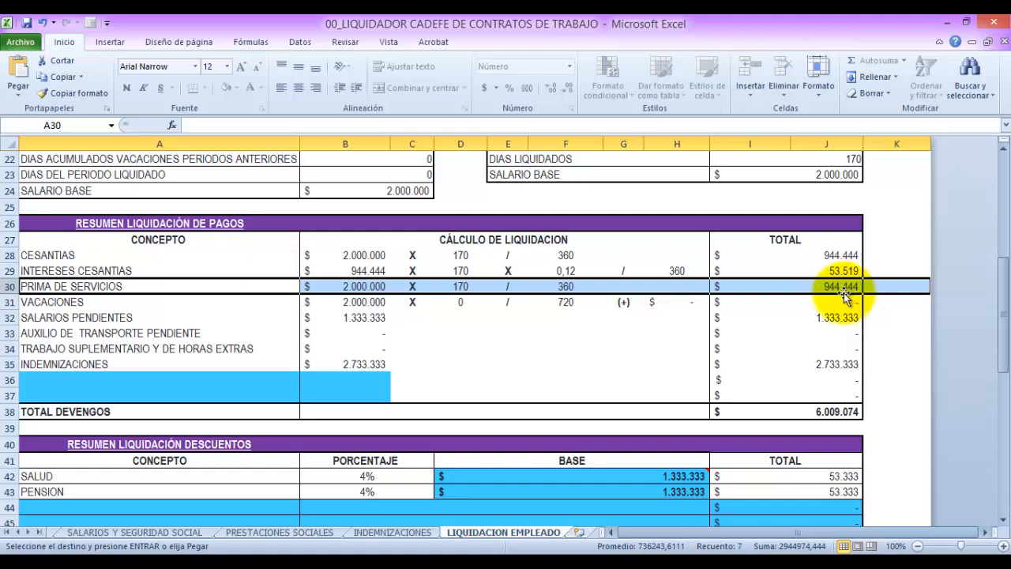
key("alt+Tab")
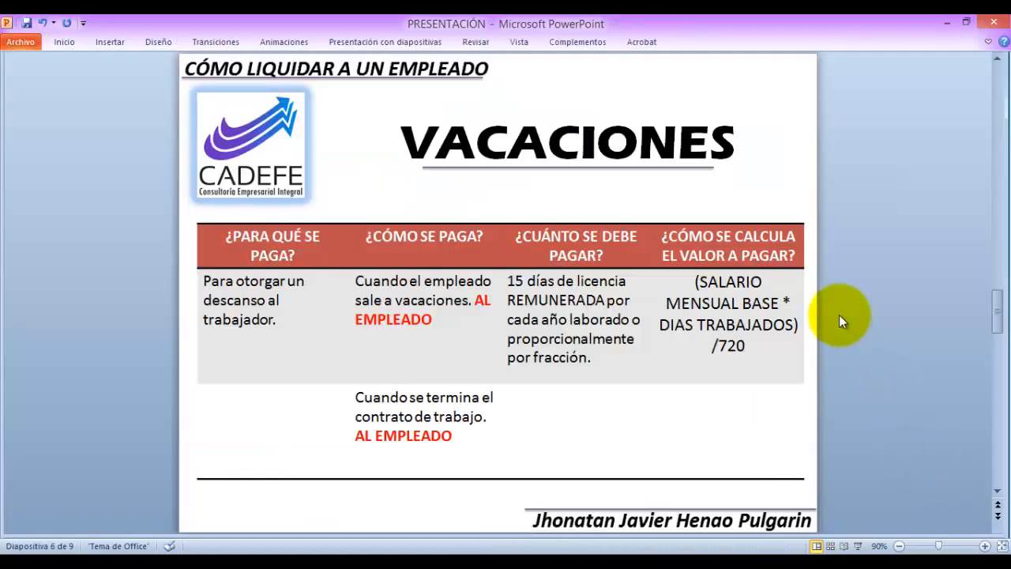
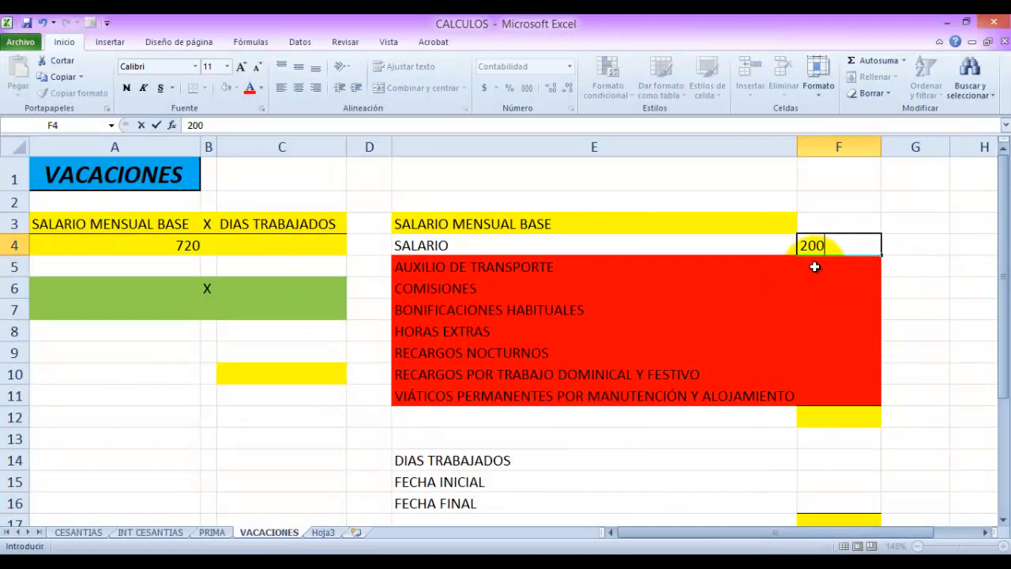
On the VACACIONES sheet of CALCULOS, confirm 2000000 as the salary in F4, total it with AutoSum in F12, and review the excluded pay concepts.
left_click(868, 416)
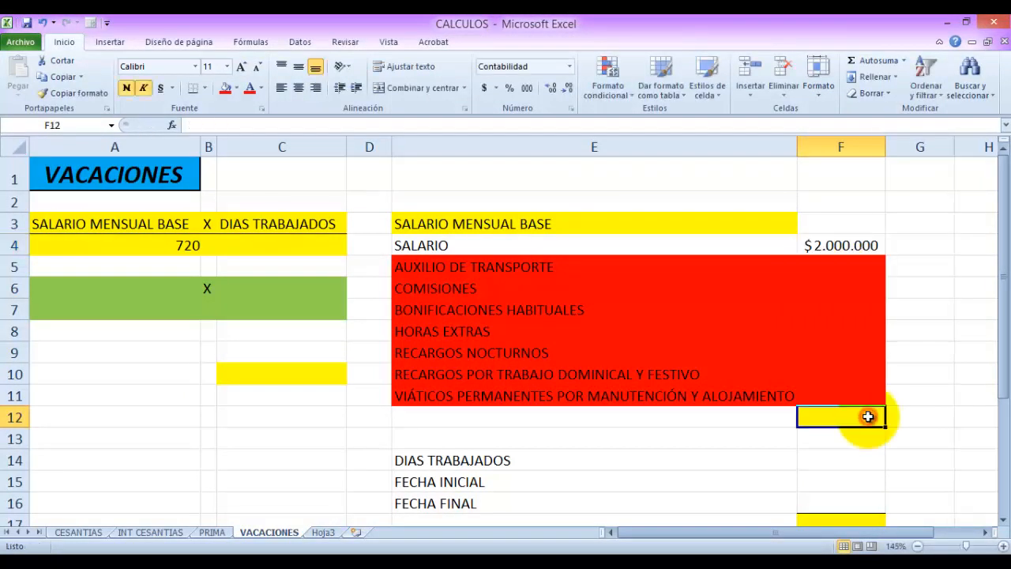
left_click(877, 61)
key("Return")
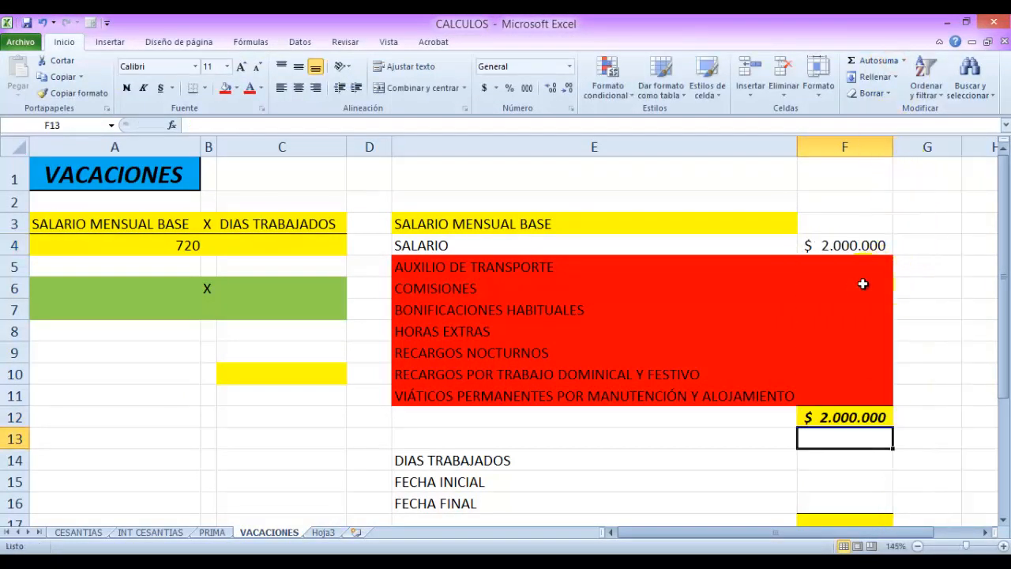
left_click(840, 243)
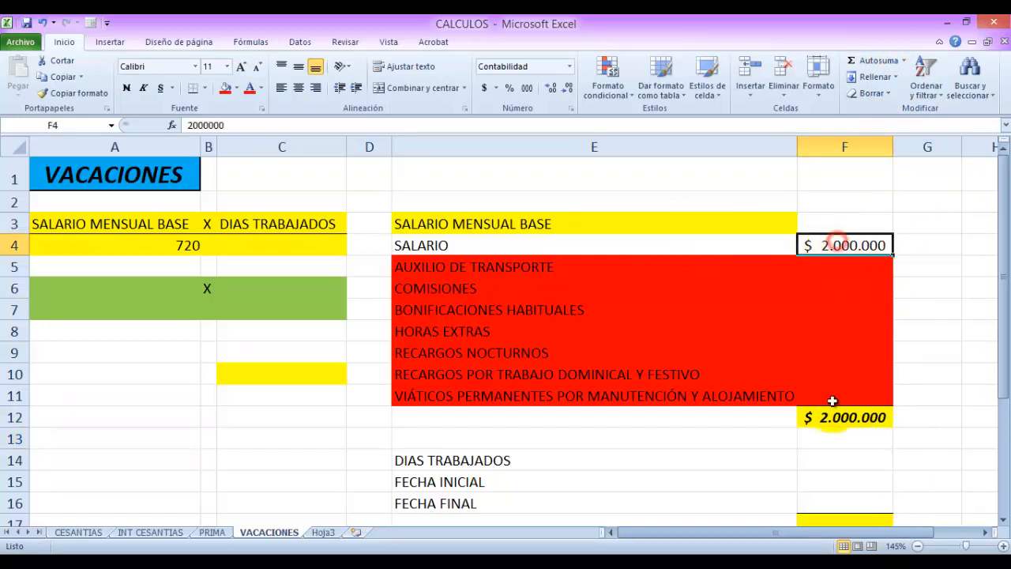
left_click(833, 422)
left_click_drag(526, 264, 845, 385)
Link the base salary cell A6 of the vacation calculation to the total in F12.
left_click(136, 287)
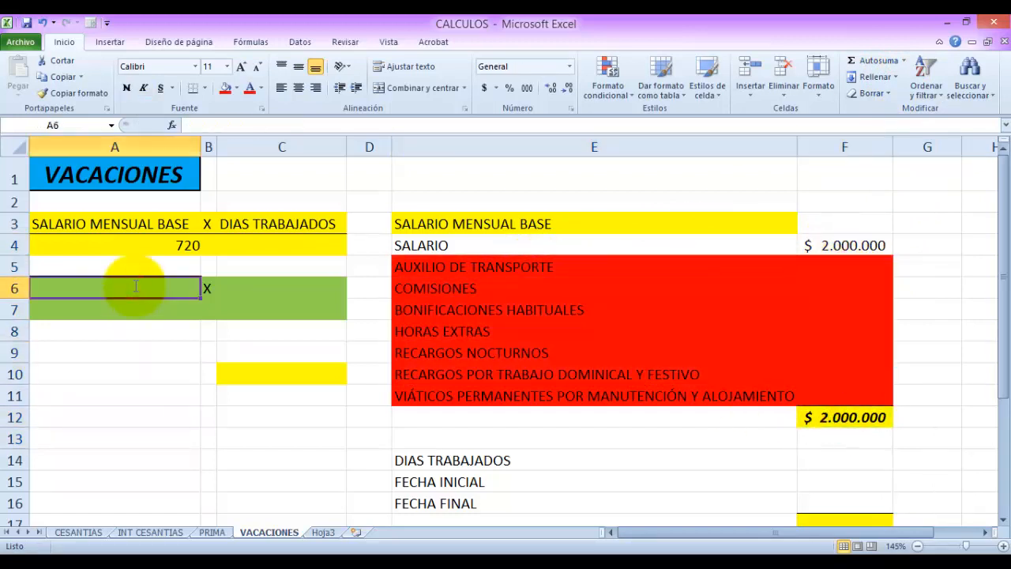
type("=")
left_click(866, 417)
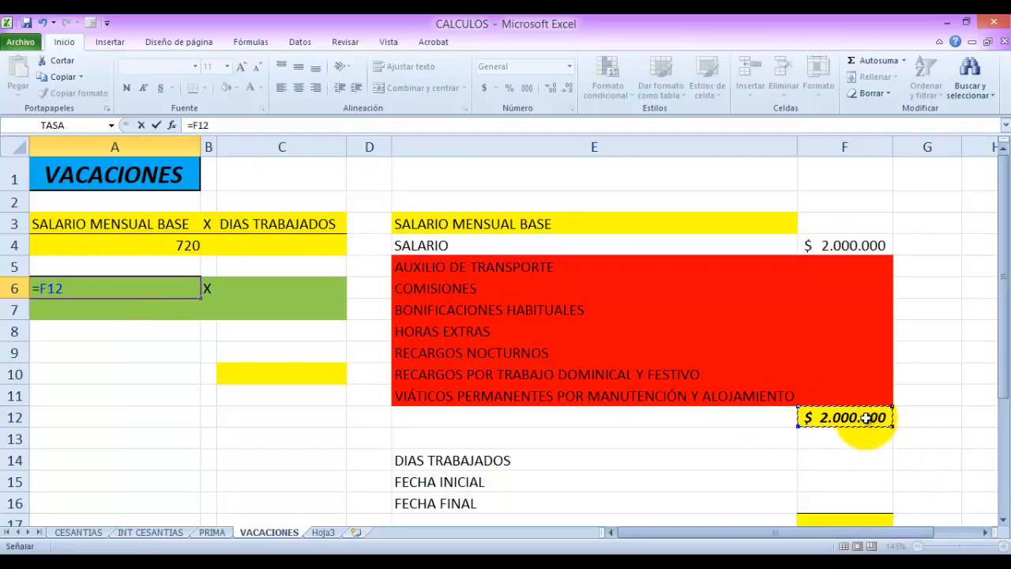
key("Return")
Copy the initial and final dates, 01/01/2020 and 20/06/2020, from the PRIMA sheet into F15:F16 of the VACACIONES sheet.
left_click(248, 221)
left_click(275, 289)
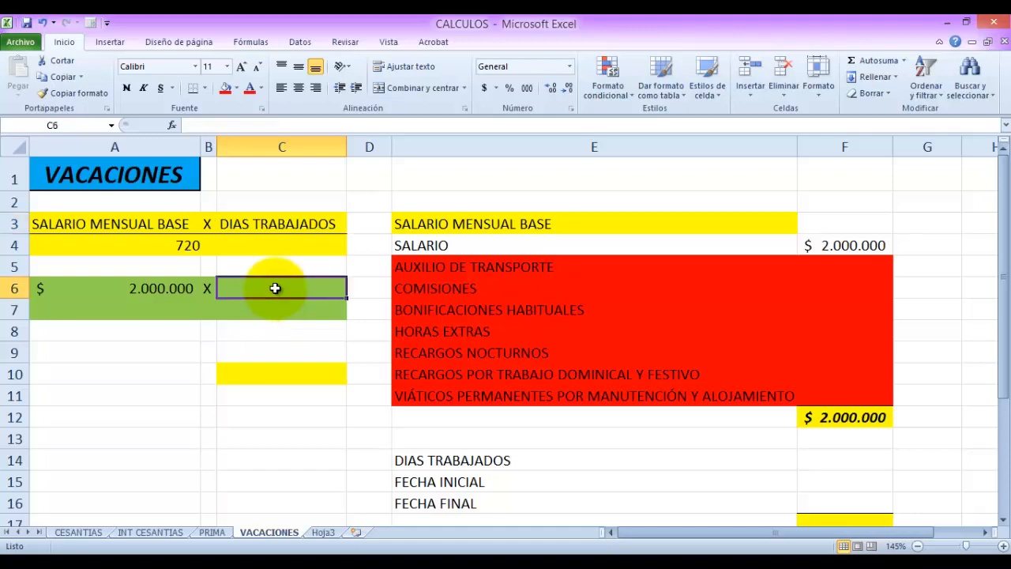
scroll(587, 406, "down", 2)
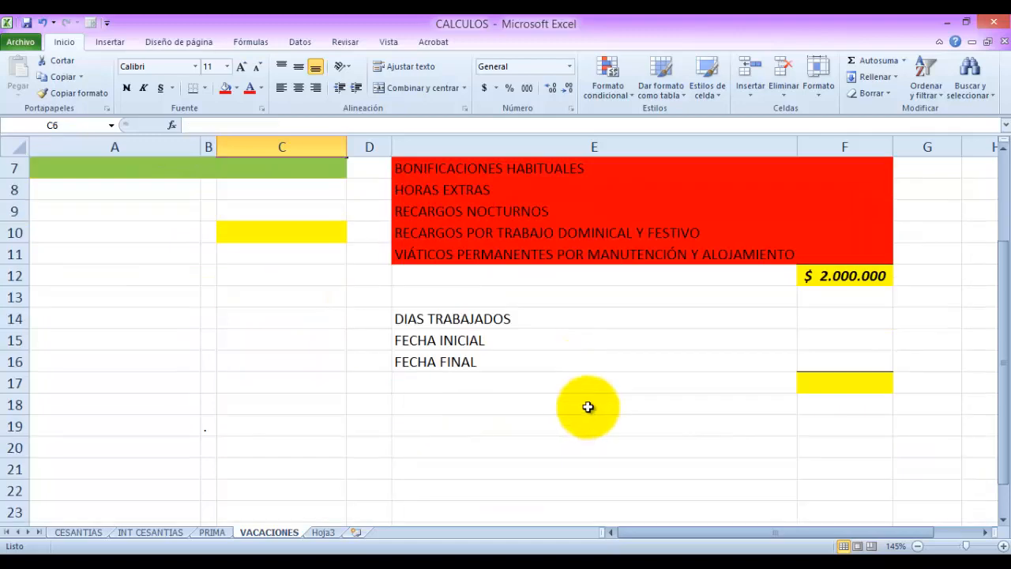
left_click(636, 340)
left_click(212, 533)
mouse_move(842, 341)
left_mouse_down()
mouse_move(846, 357)
mouse_move(858, 352)
left_mouse_up()
key("ctrl+c")
left_click(253, 534)
key("ctrl+v")
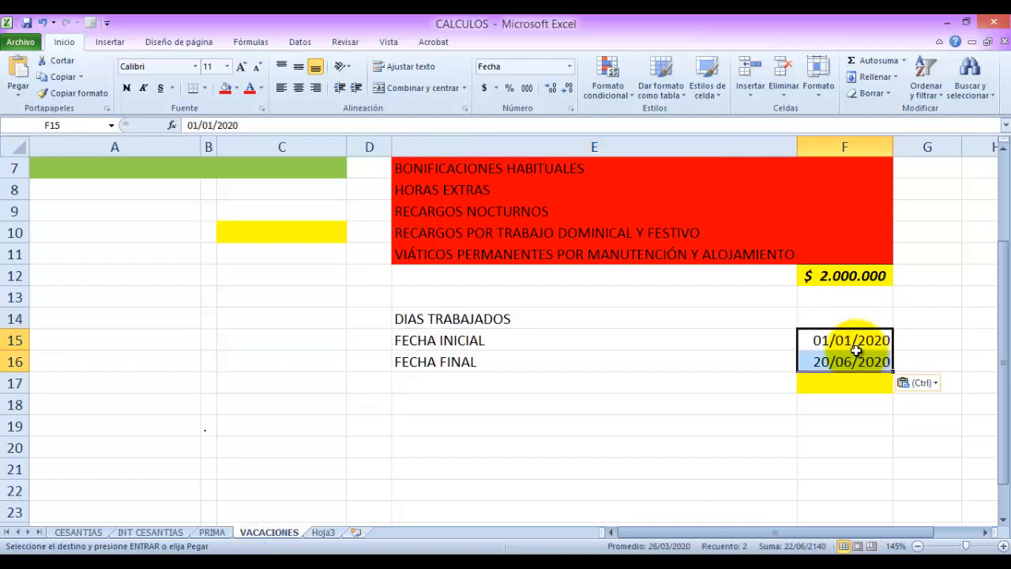
left_click(855, 342)
left_click(846, 365)
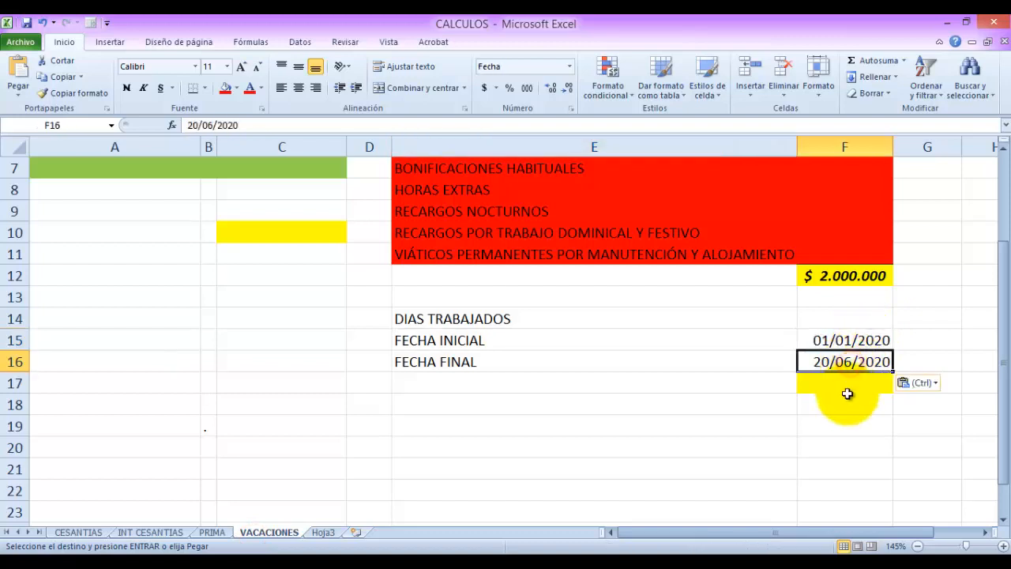
Calculate the days worked in F17 with the formula =DIAS360(F15;F16)+1.
left_click(848, 383)
type("=dia")
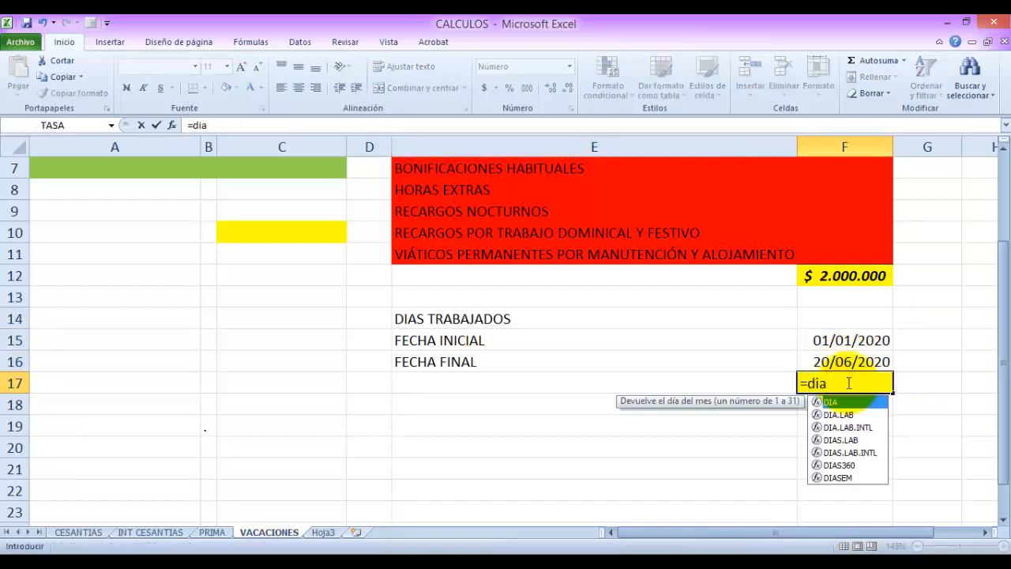
double_click(839, 465)
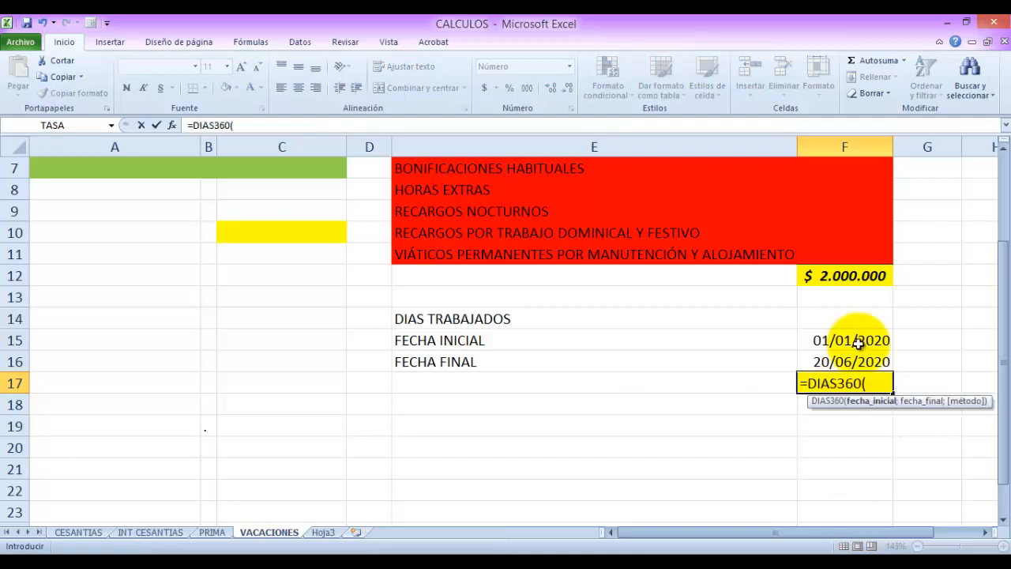
left_click(857, 343)
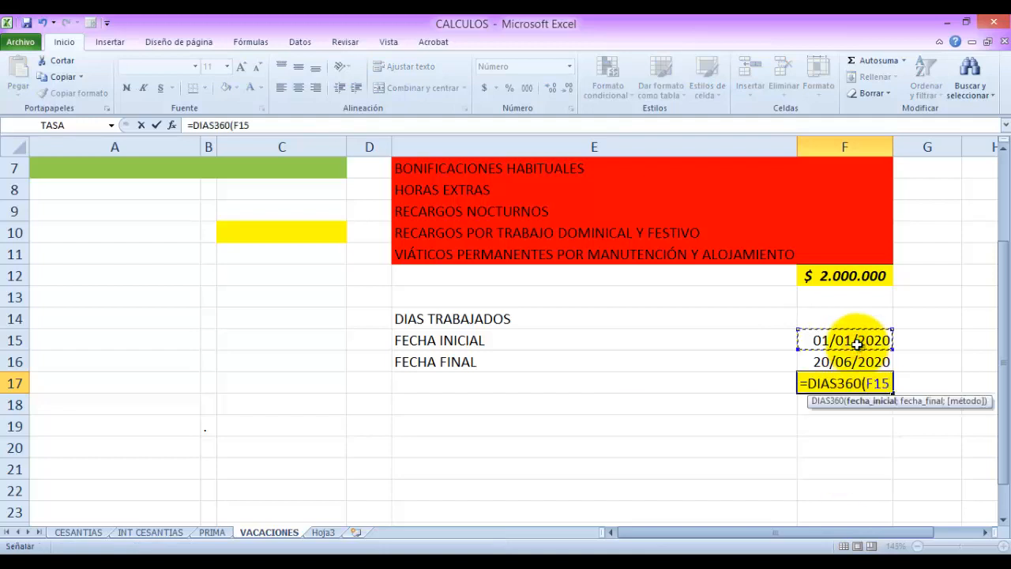
type(";")
left_click(850, 361)
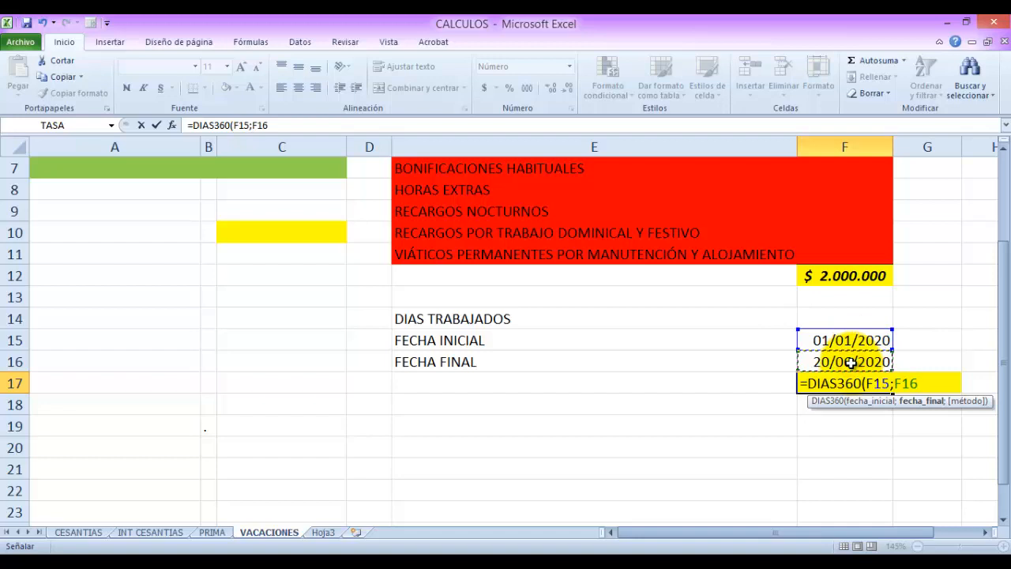
type(")")
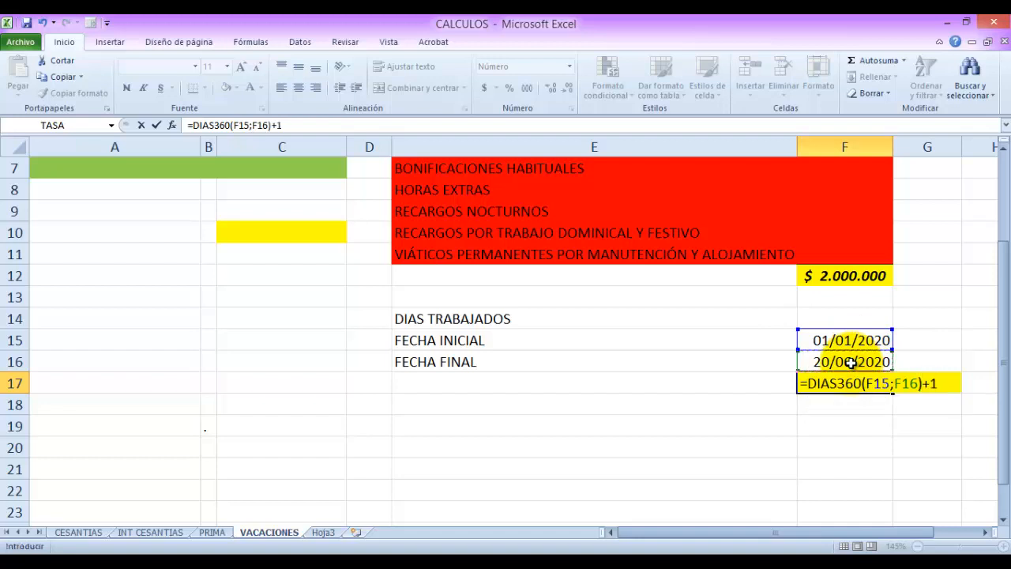
type("+1")
key("Return")
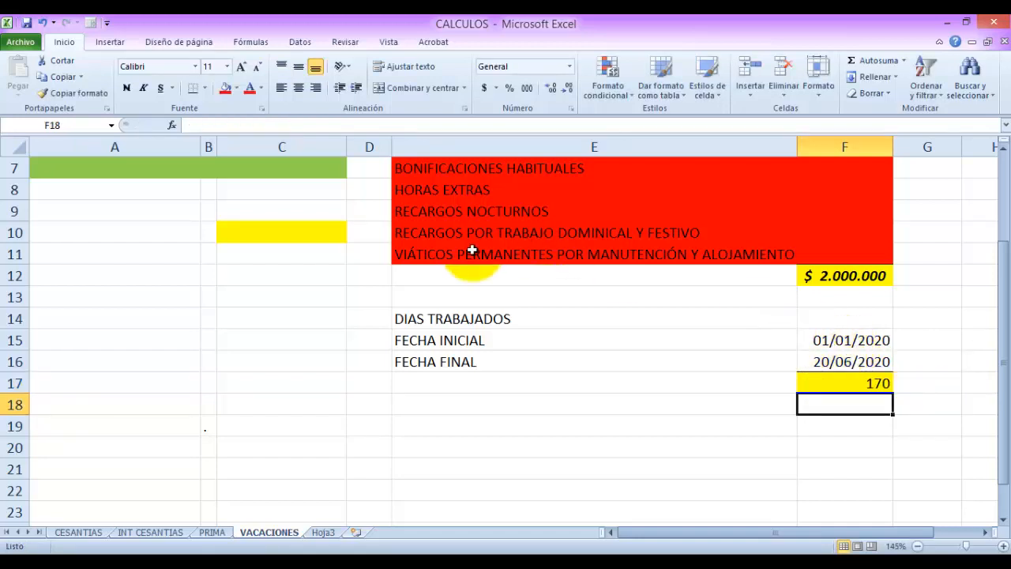
Link C6 to the days worked in F17 and A7 to the 720 divisor in A4.
scroll(470, 248, "up", 2)
left_click(270, 288)
left_click(184, 306)
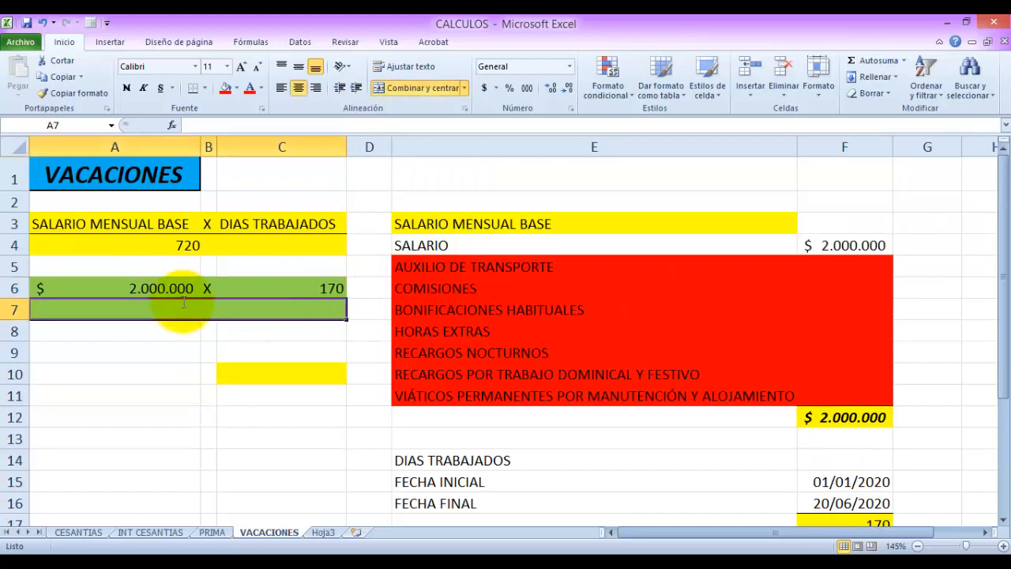
type("=")
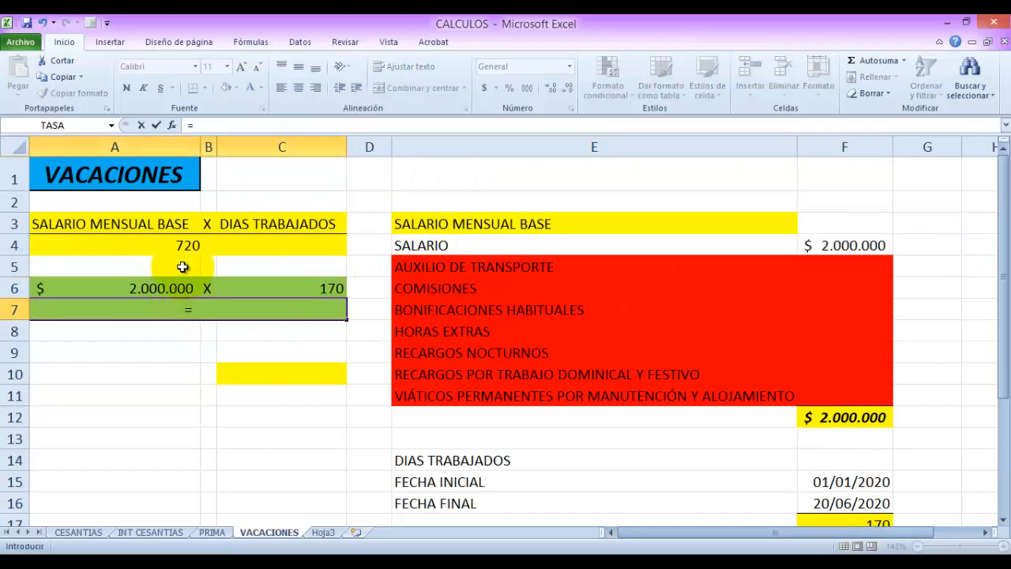
left_click(179, 244)
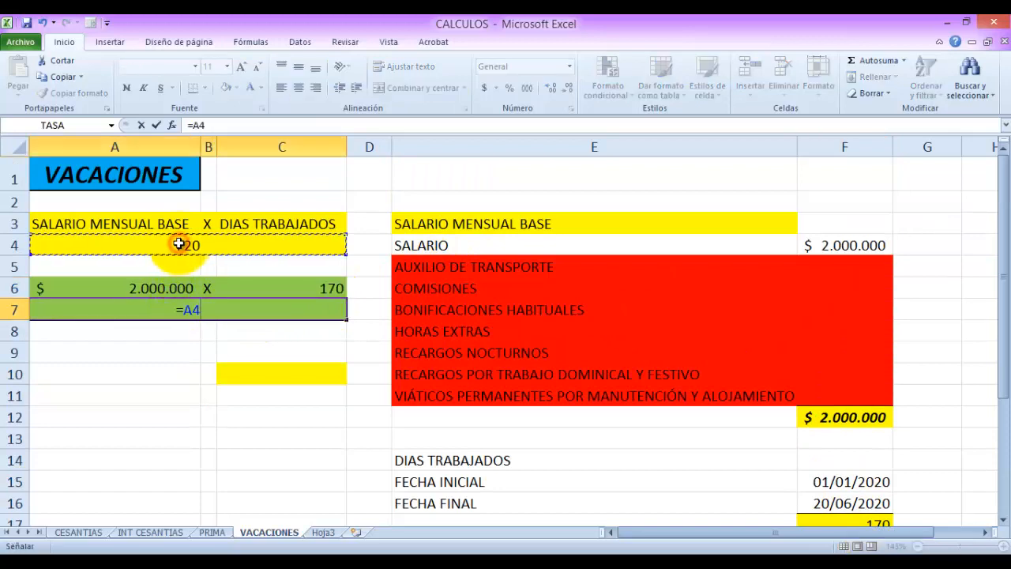
key("Return")
Calculate the vacation pay in C10 of the VACACIONES sheet with the formula =(A6*C6)/A7.
left_click(290, 372)
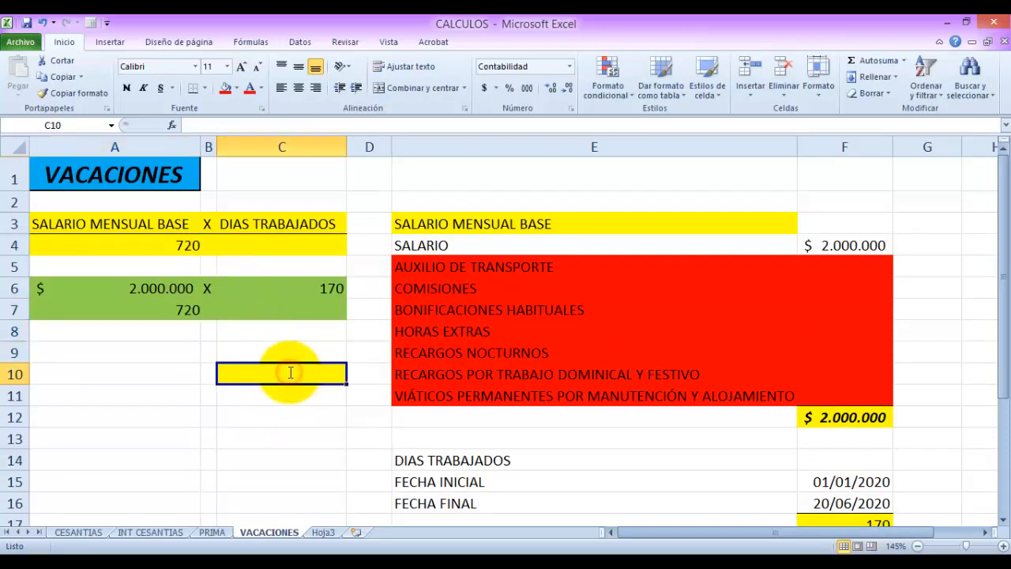
type("=(")
left_click(162, 284)
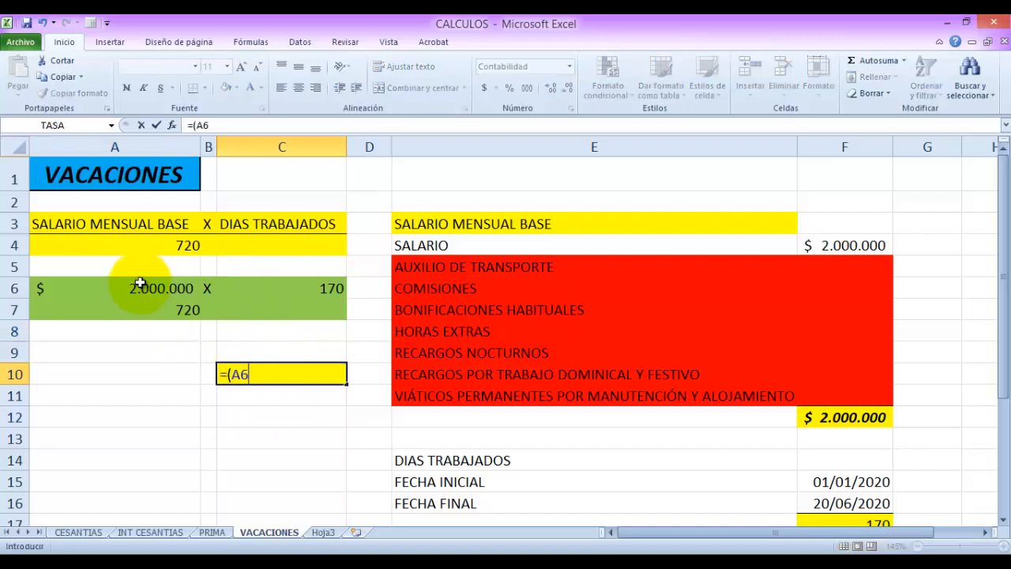
type("*")
left_click(261, 280)
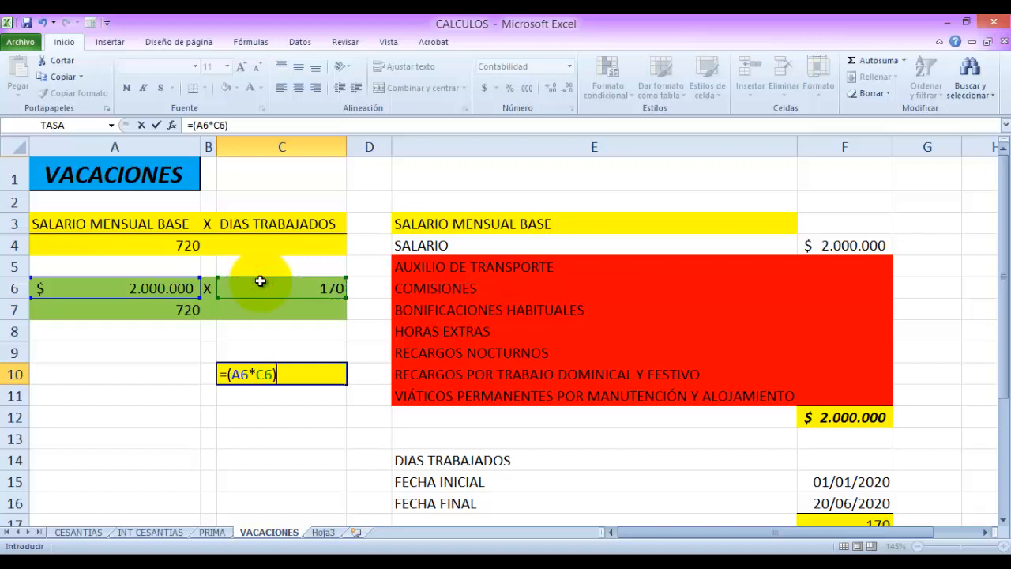
type(")/A7")
key("Return")
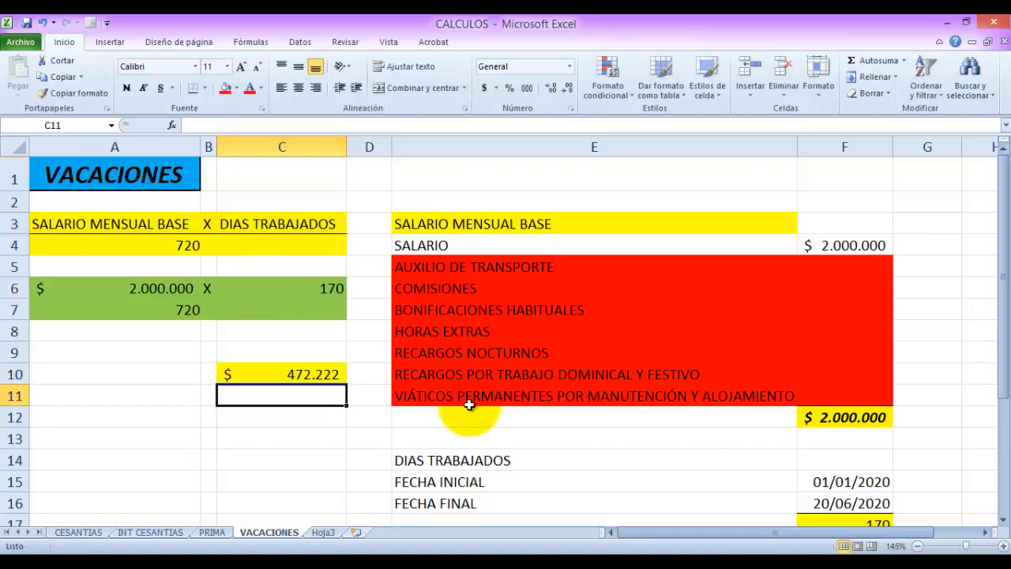
left_click(271, 375)
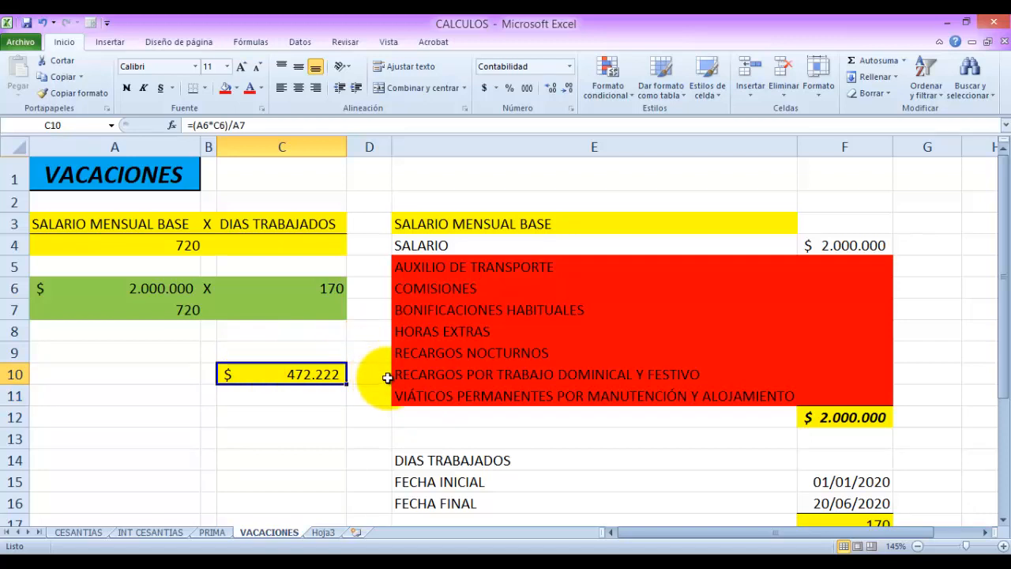
left_click(391, 387)
left_click(326, 372)
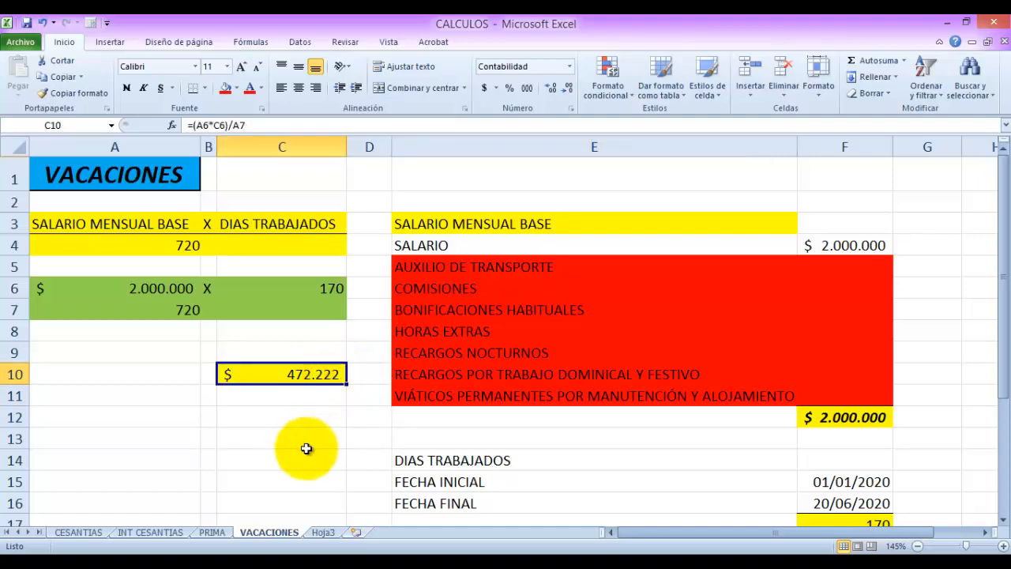
In the CADEFE workbook's PRESTACIONES SOCIALES sheet, answer NO in B42 to whether vacations were settled and paid within the established times.
left_click(310, 563)
left_click(311, 533)
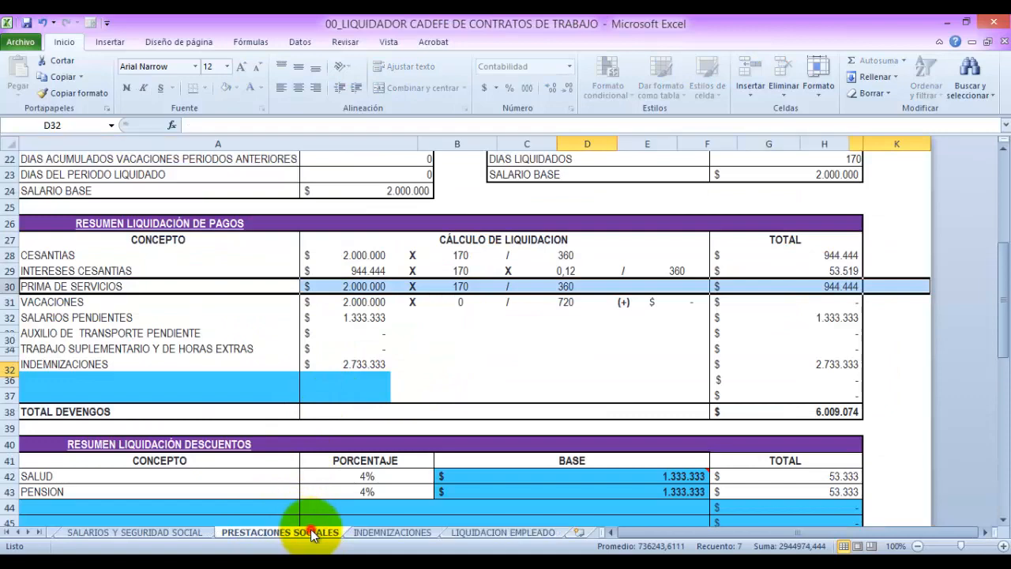
scroll(245, 429, "down", 5)
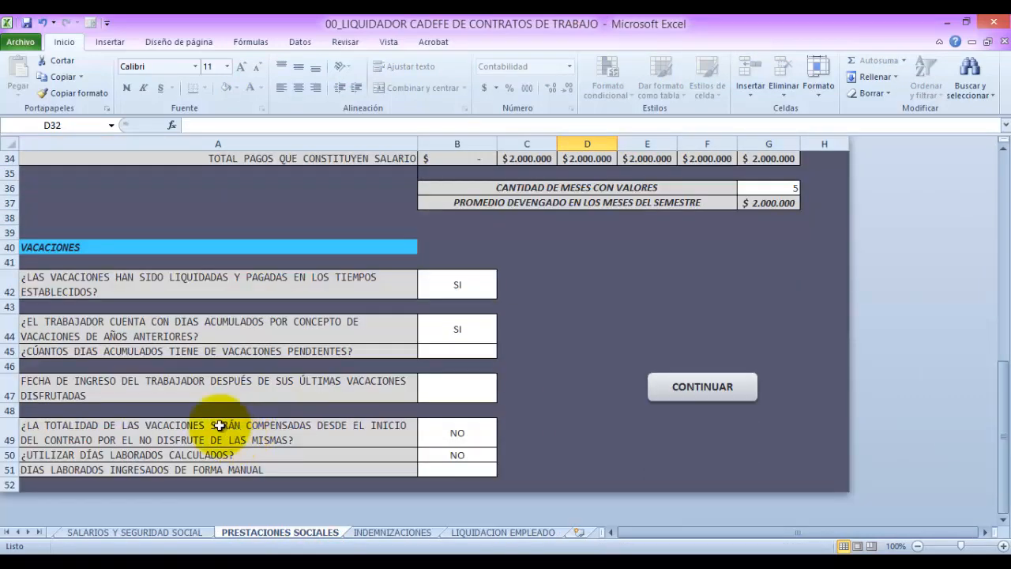
left_click_drag(92, 295, 547, 404)
left_click(548, 405)
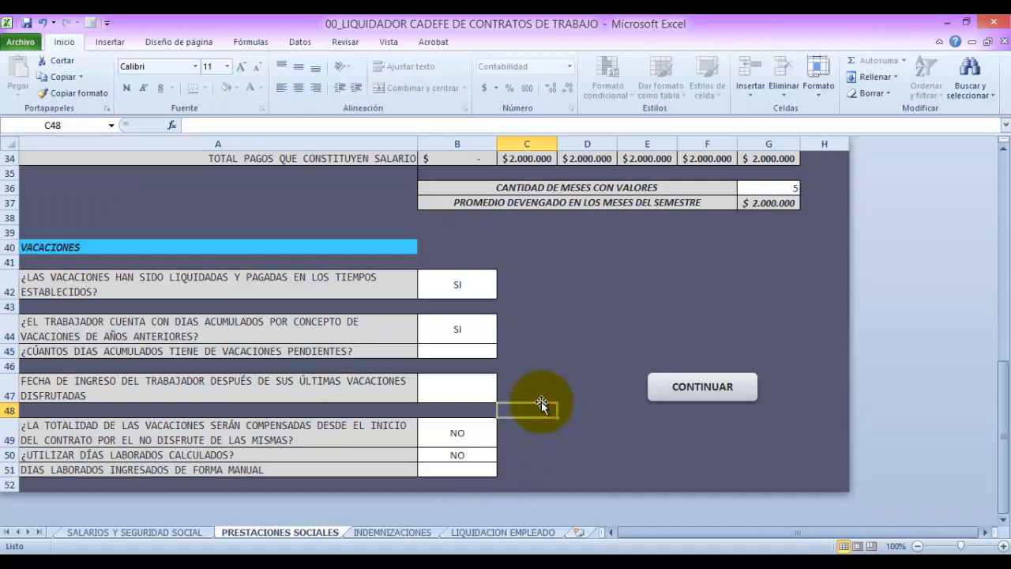
left_click(133, 283)
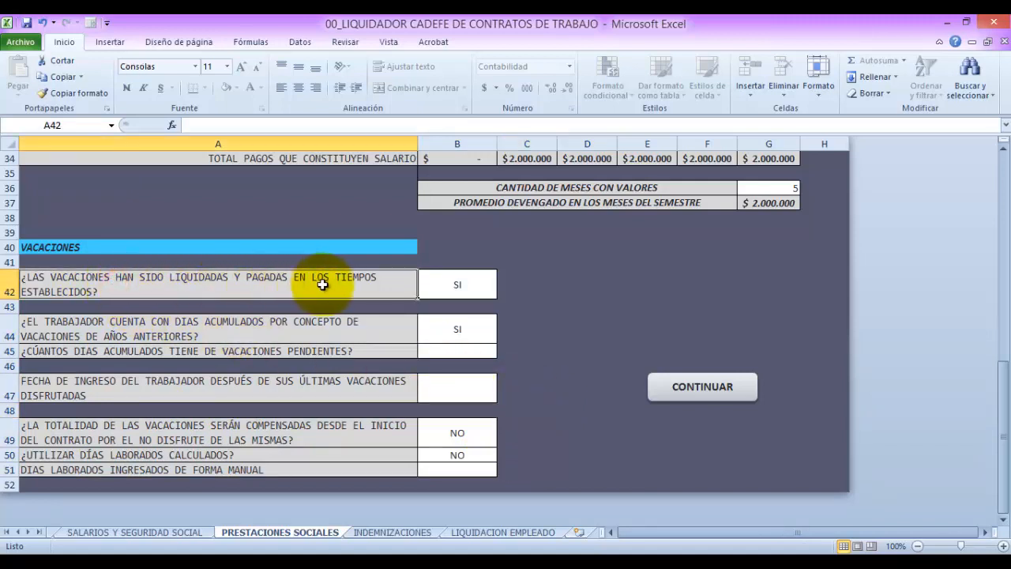
left_click(458, 286)
left_click(504, 291)
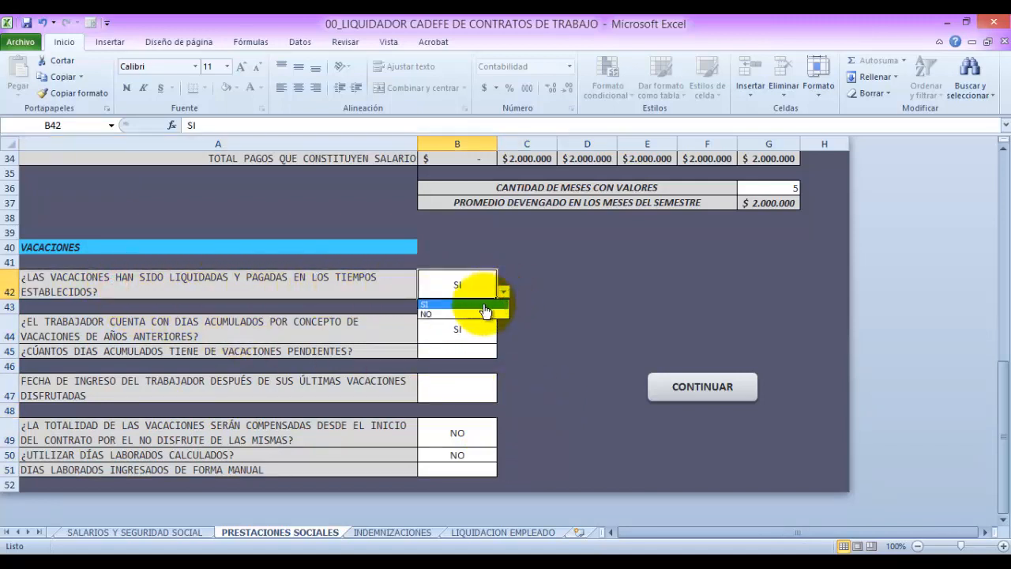
left_click(477, 311)
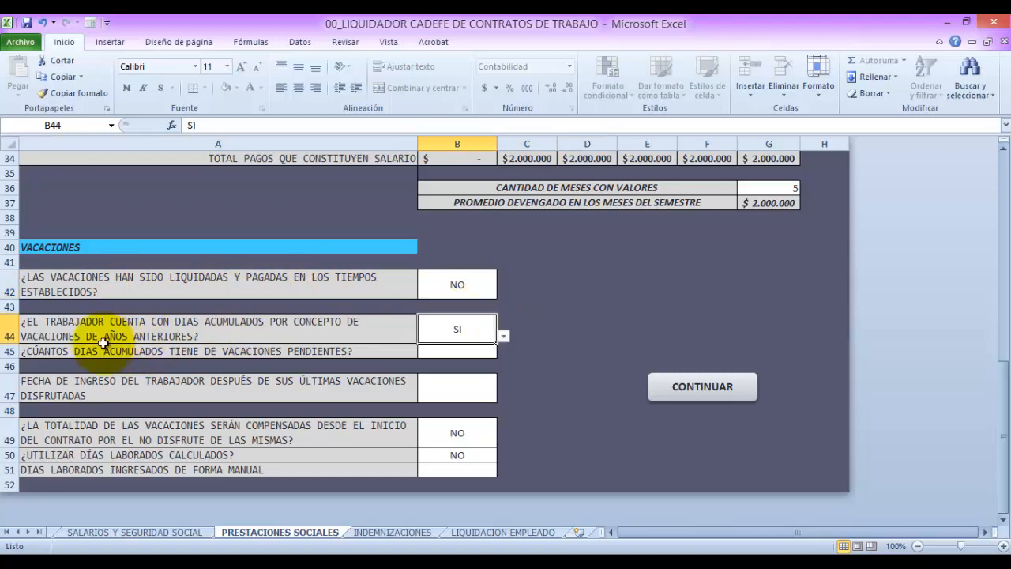
Answer NO in B44 to whether the worker has accumulated vacation days from previous years.
left_click(79, 332)
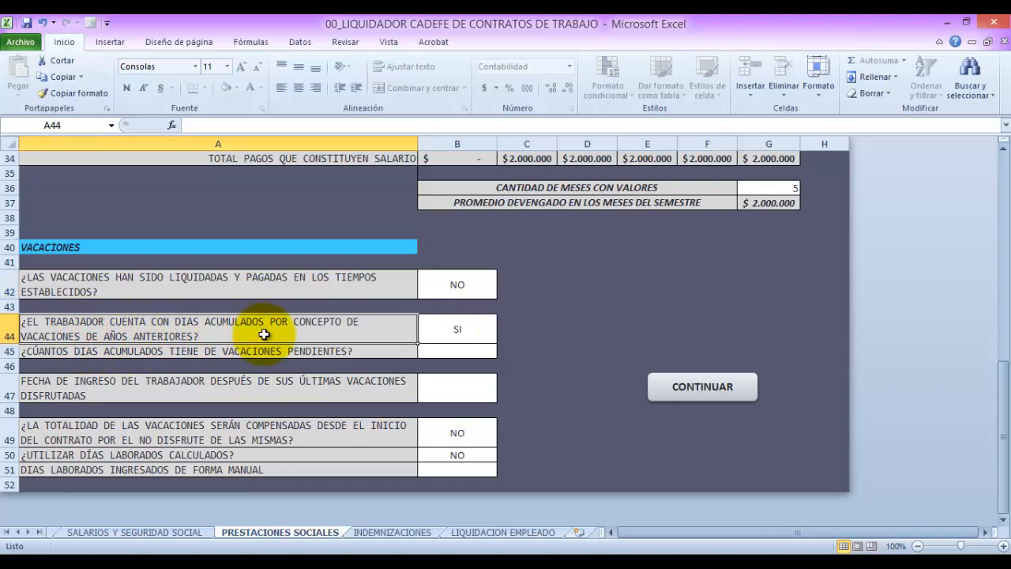
left_click(480, 338)
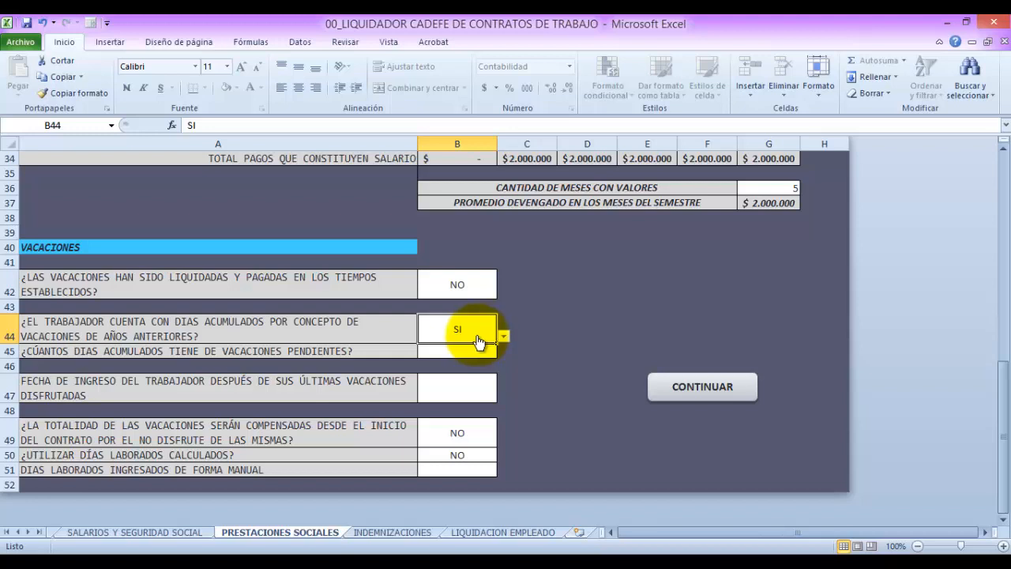
left_click(190, 335)
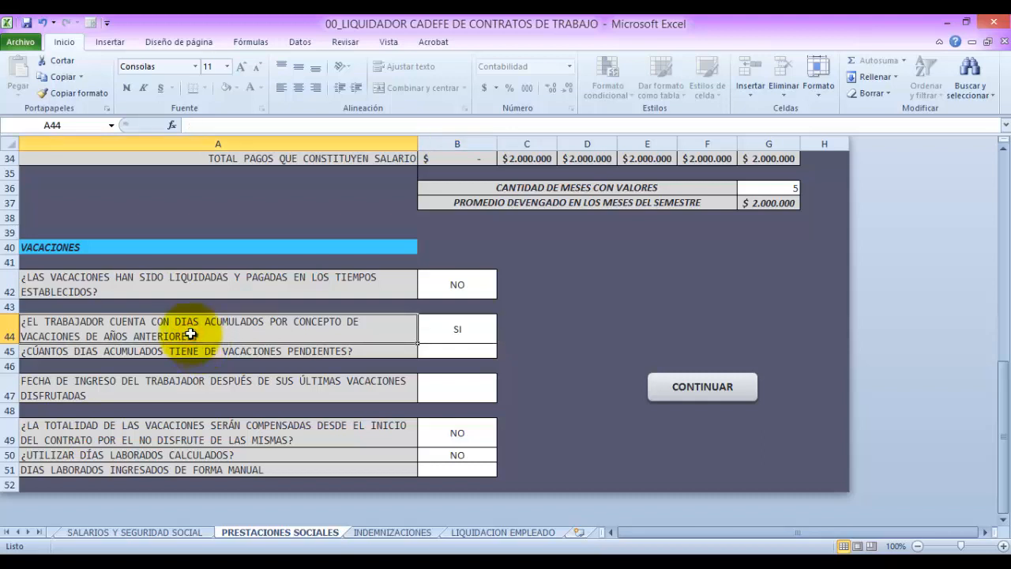
left_click(436, 335)
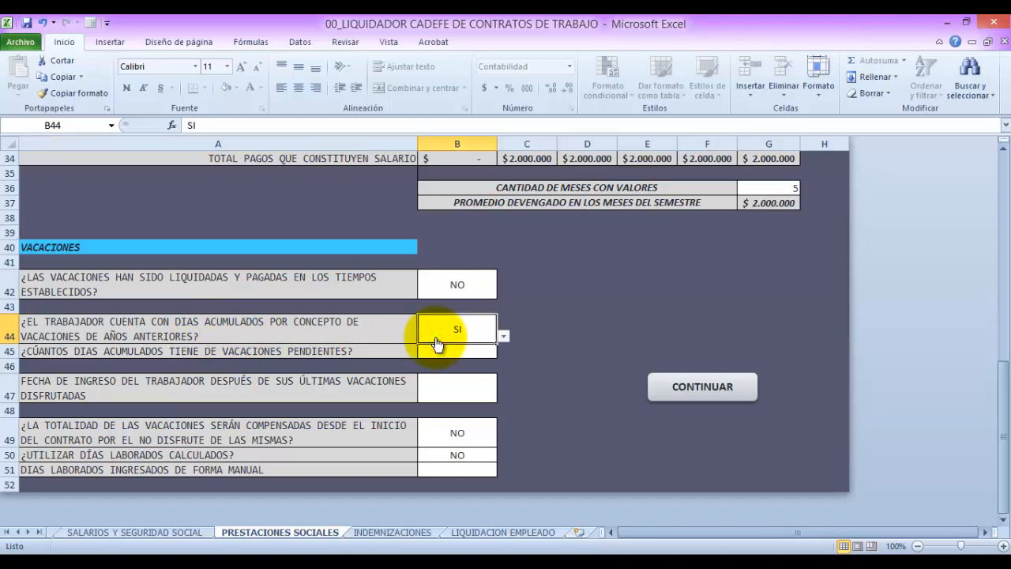
left_click(503, 336)
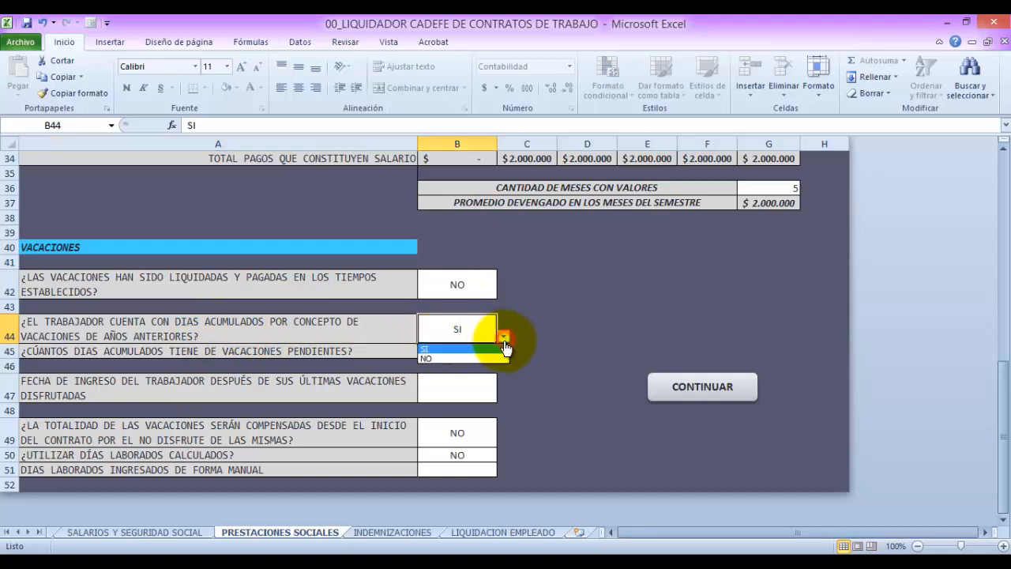
left_click(500, 359)
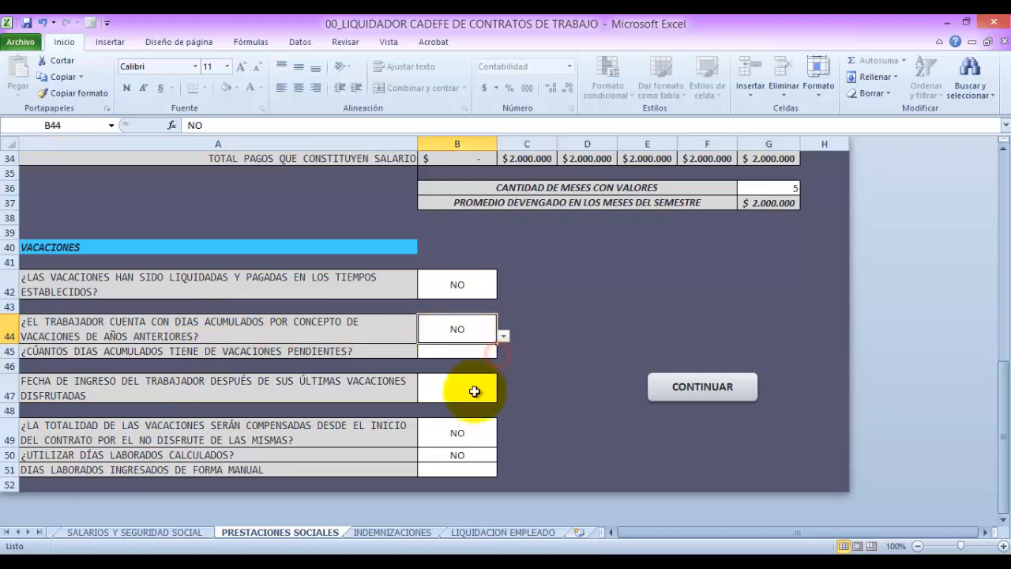
left_click(168, 357)
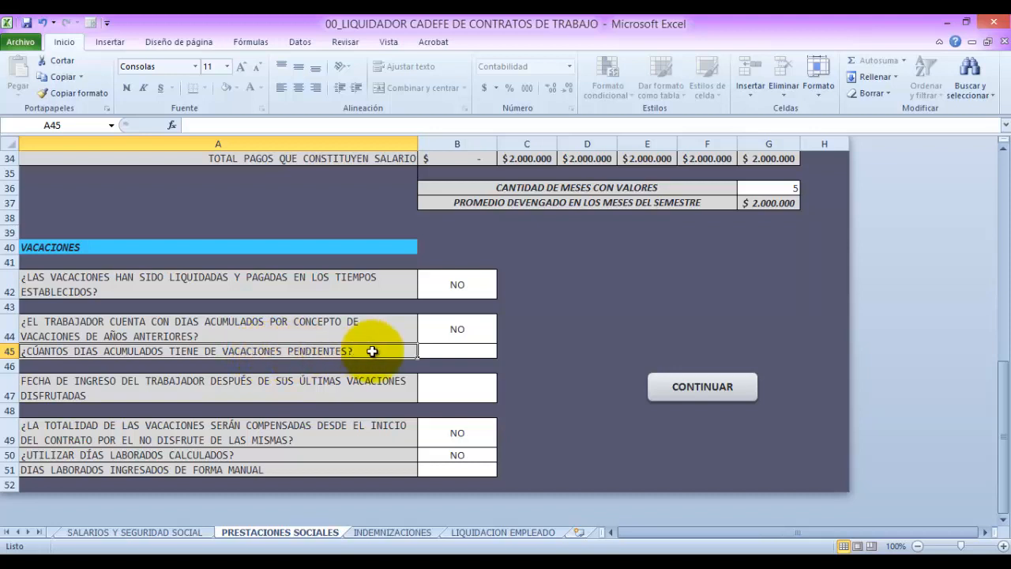
left_click(440, 338)
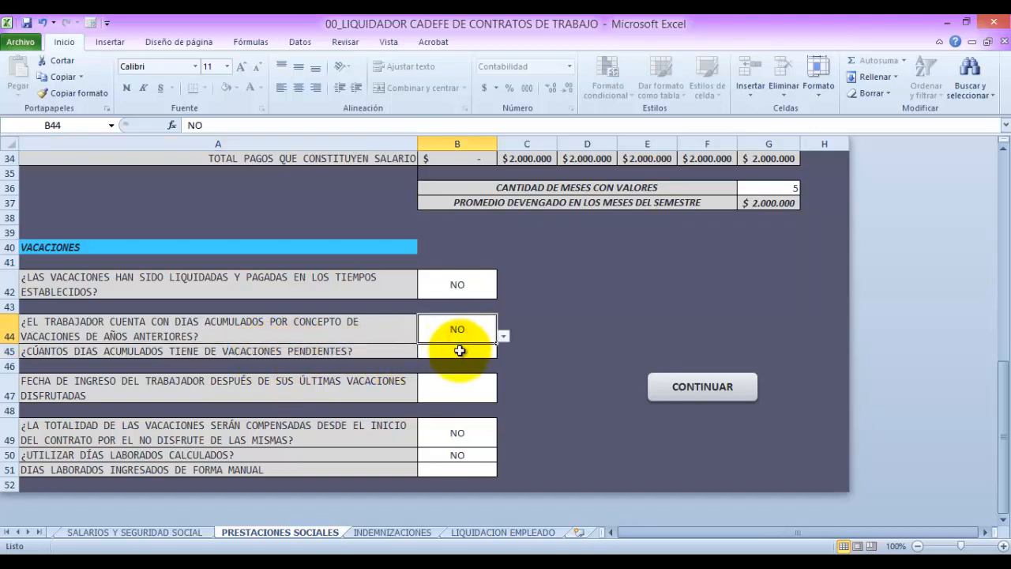
left_click(458, 350)
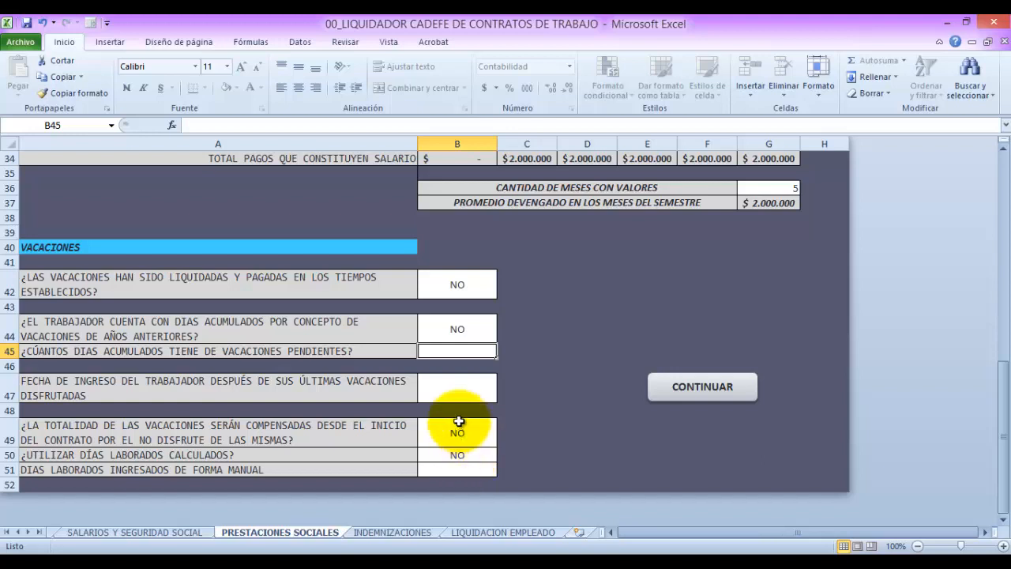
Answer SI in B49 to whether all vacations will be compensated from the start of the contract.
left_click(457, 392)
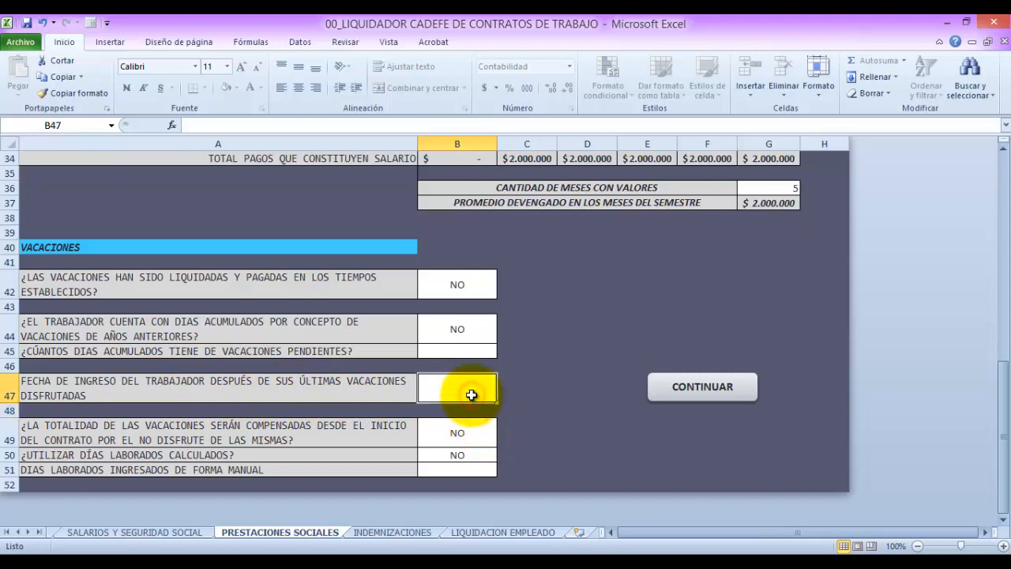
left_click(456, 288)
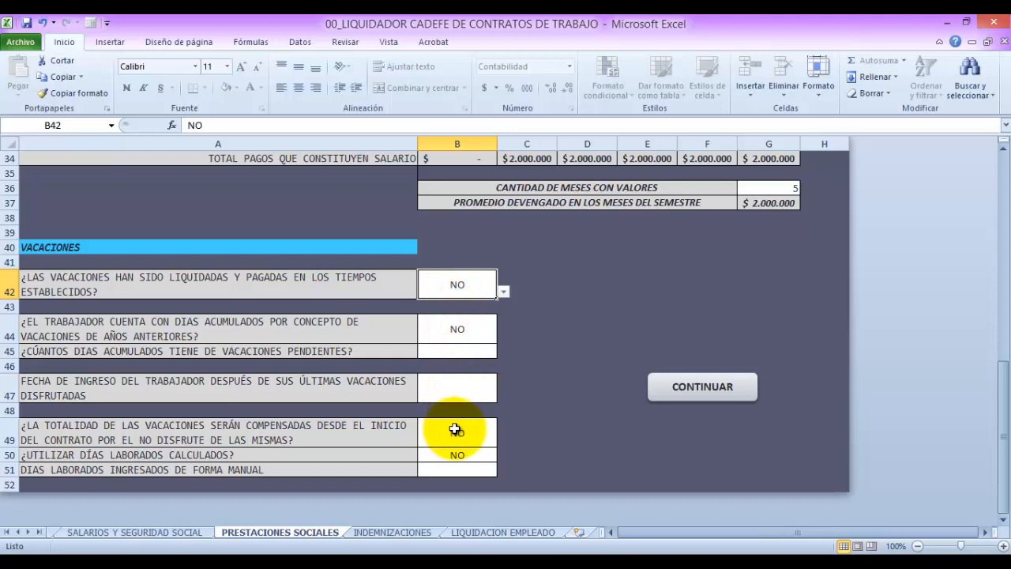
left_click(90, 434)
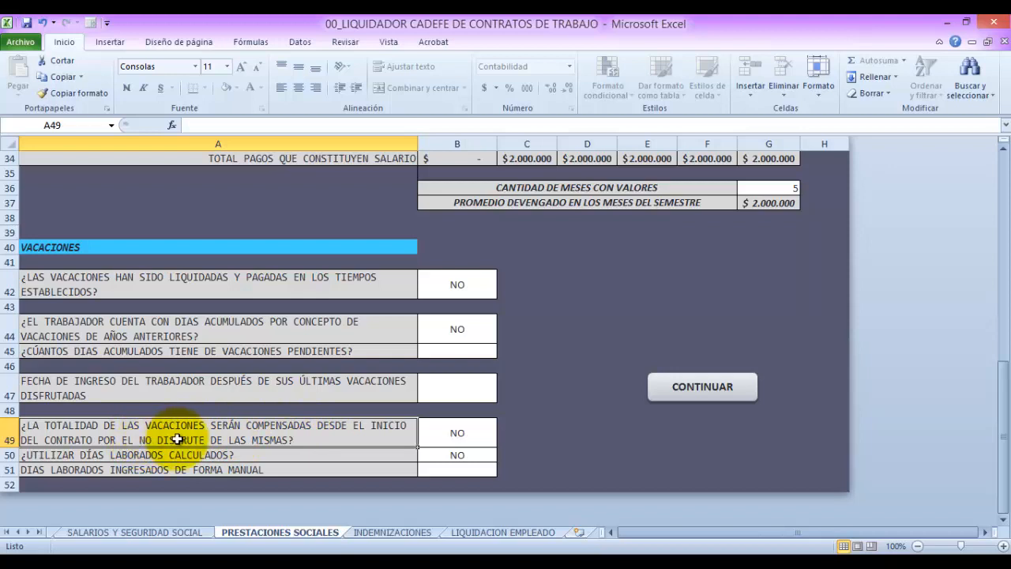
left_click(431, 435)
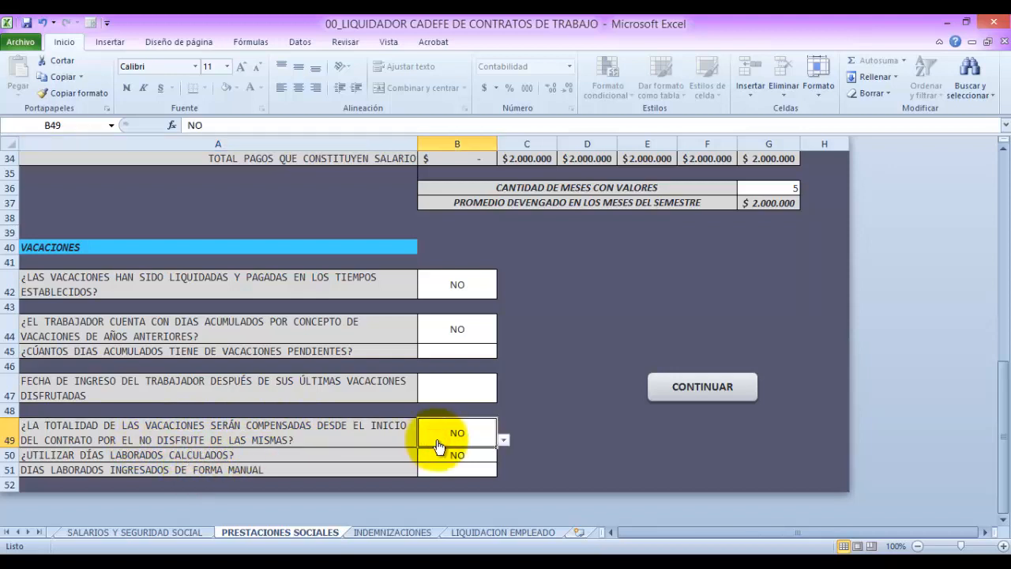
left_click(502, 441)
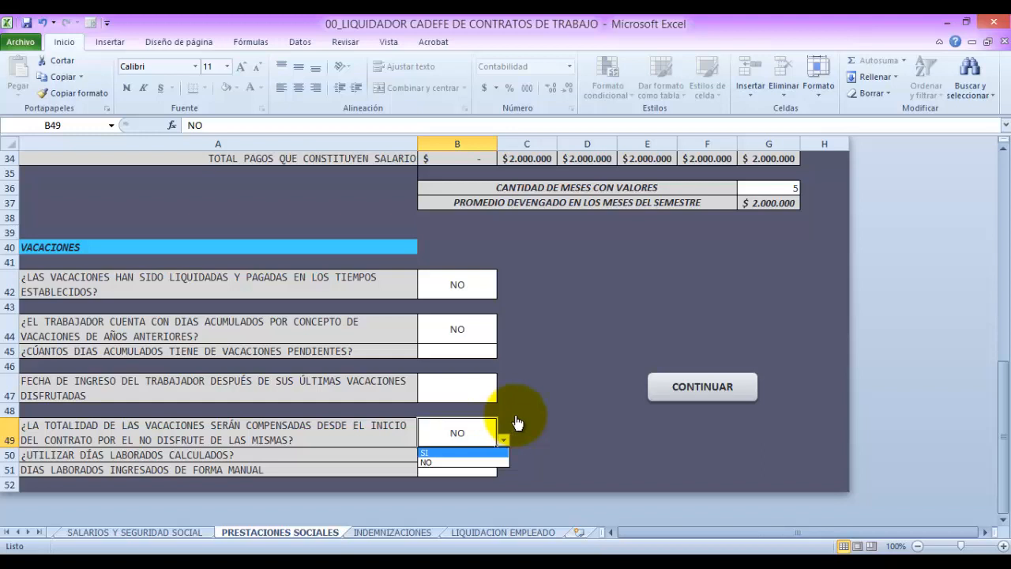
left_click(546, 417)
left_click(504, 440)
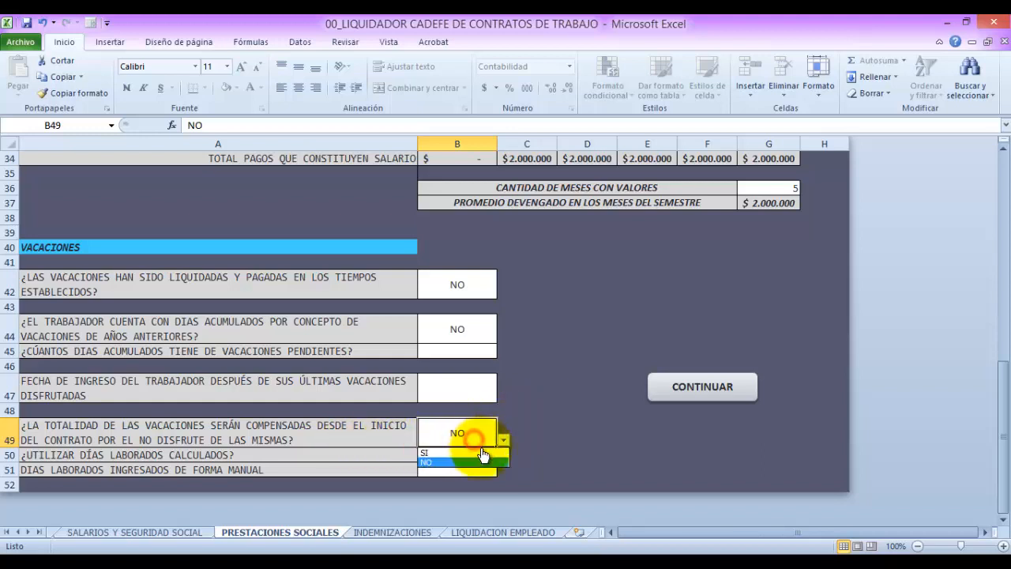
left_click(461, 453)
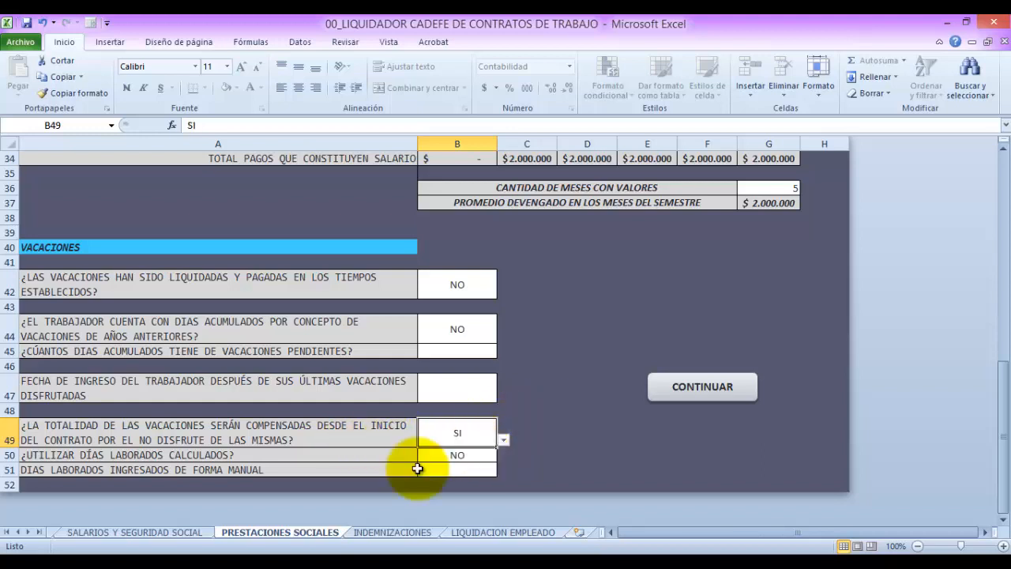
Set the option to use the calculated days worked, in B50, to SI.
left_click(334, 455)
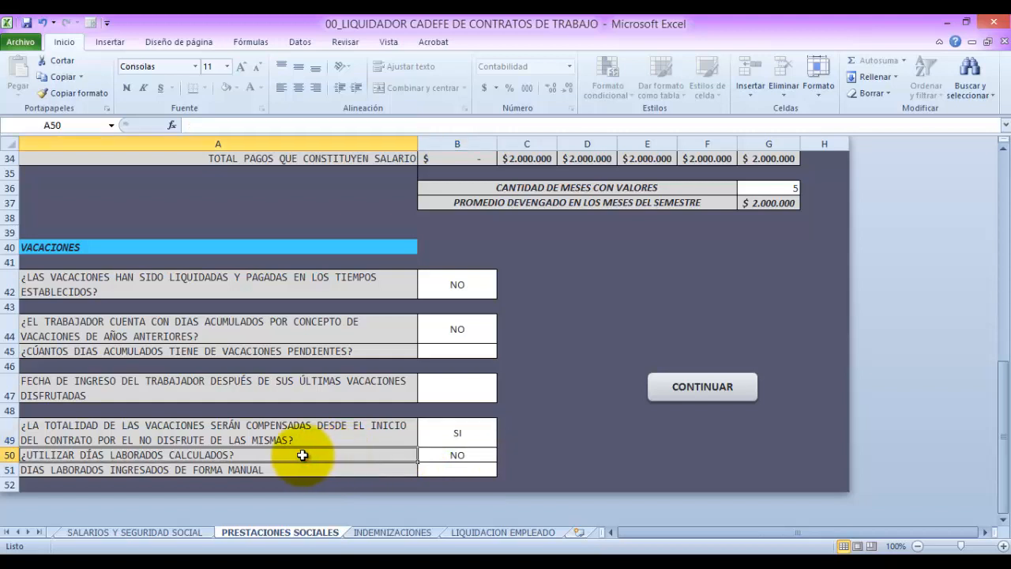
left_click(474, 456)
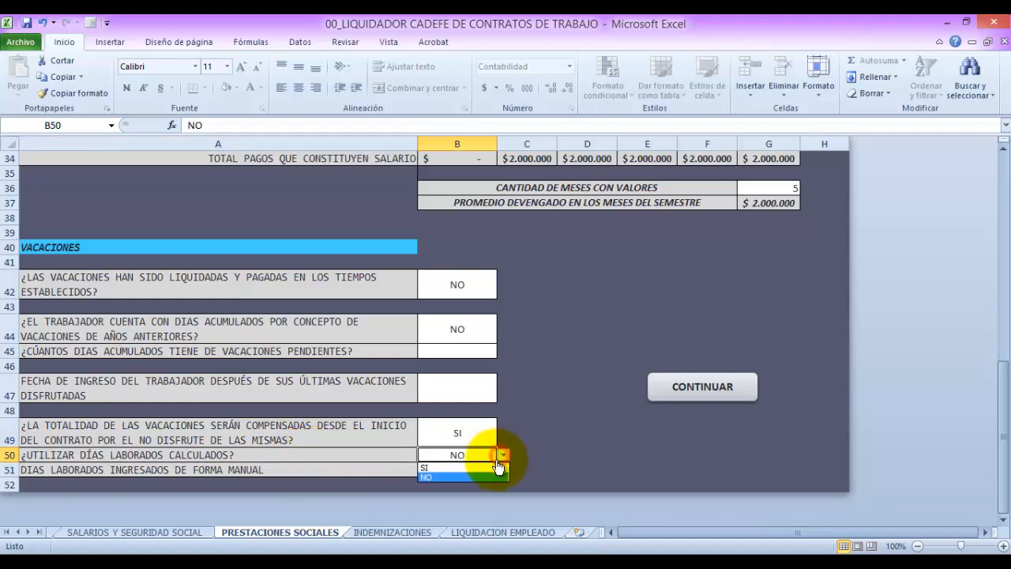
left_click(490, 471)
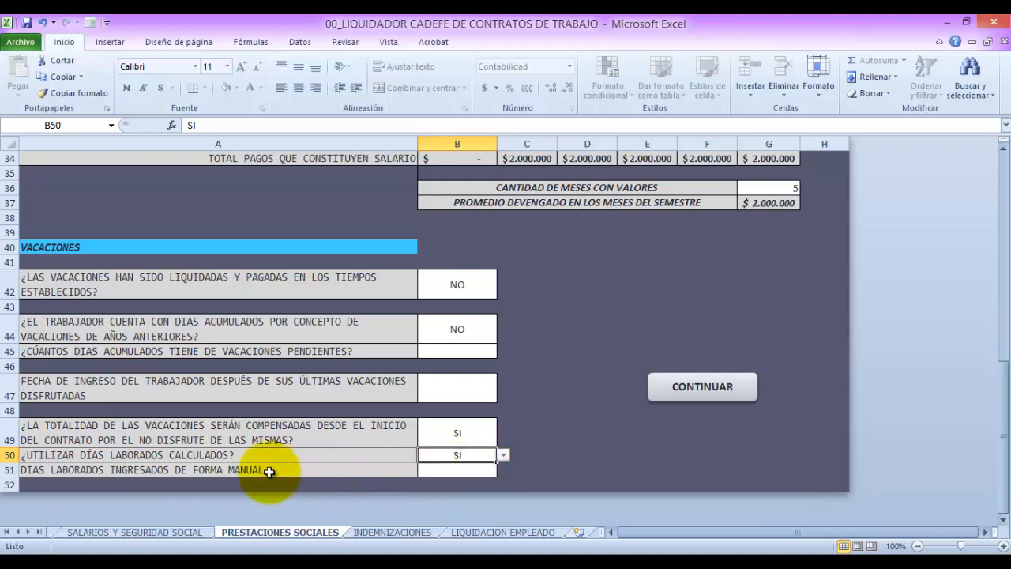
left_click(504, 456)
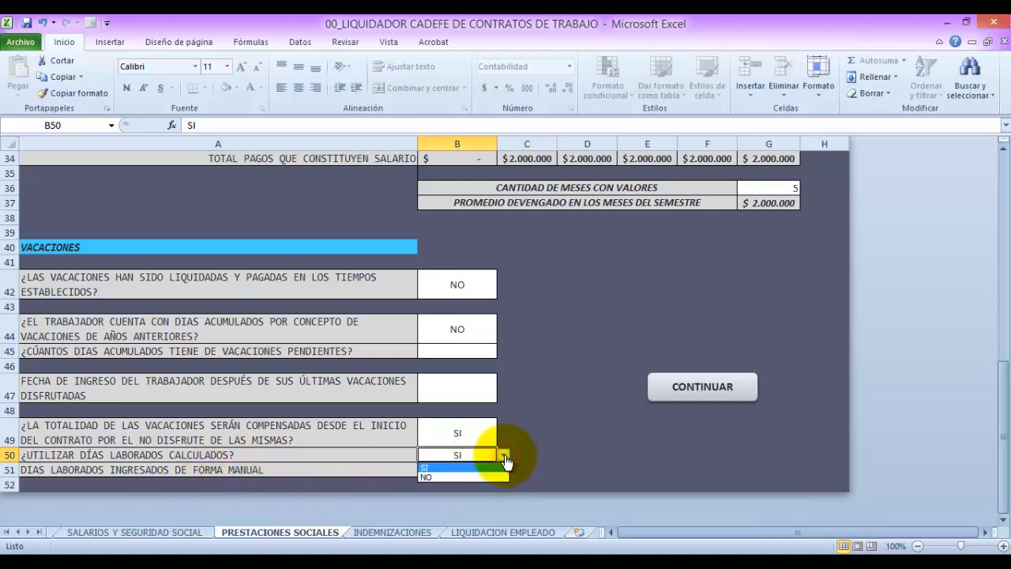
left_click(519, 425)
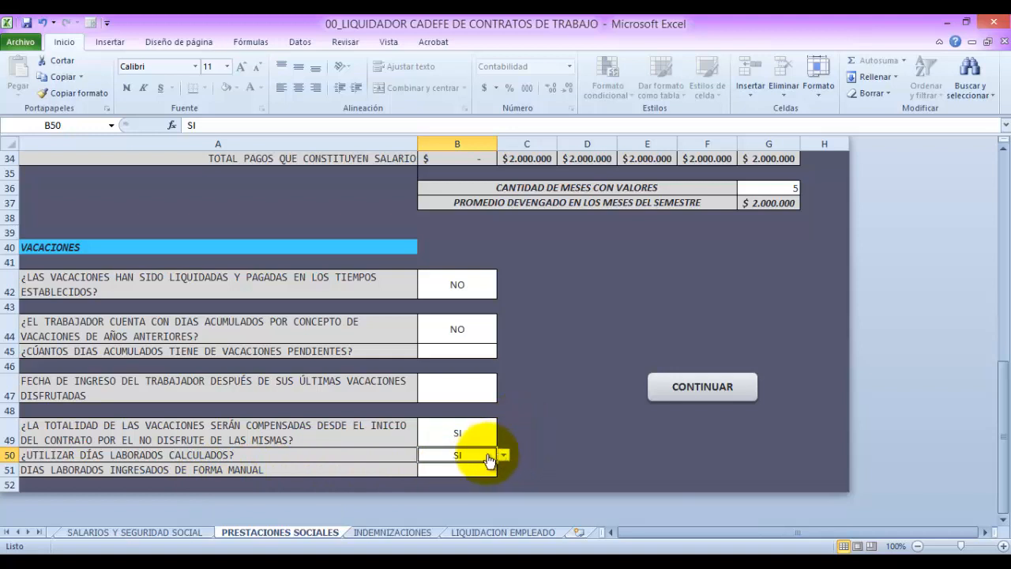
left_click(266, 469)
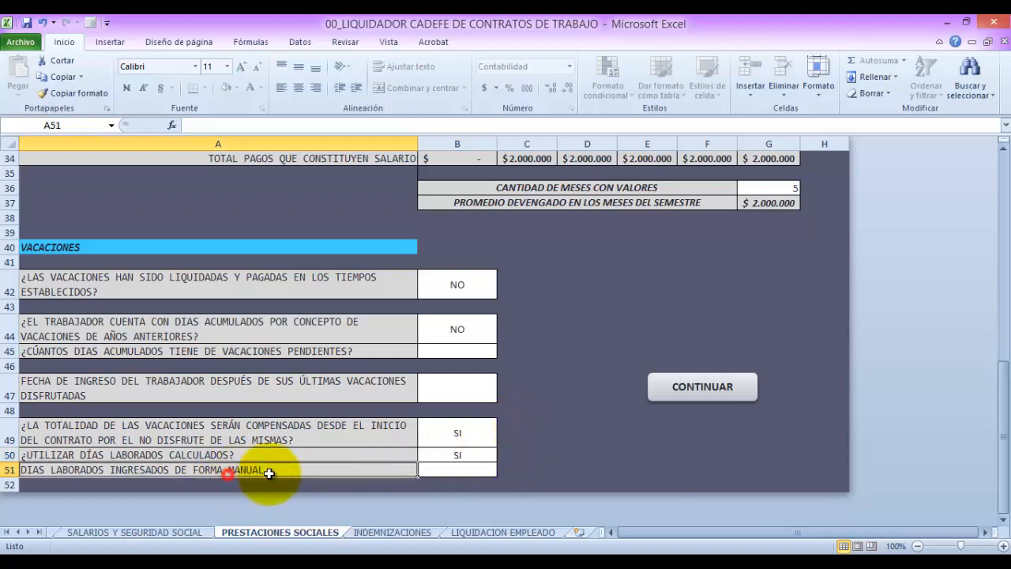
left_click(443, 467)
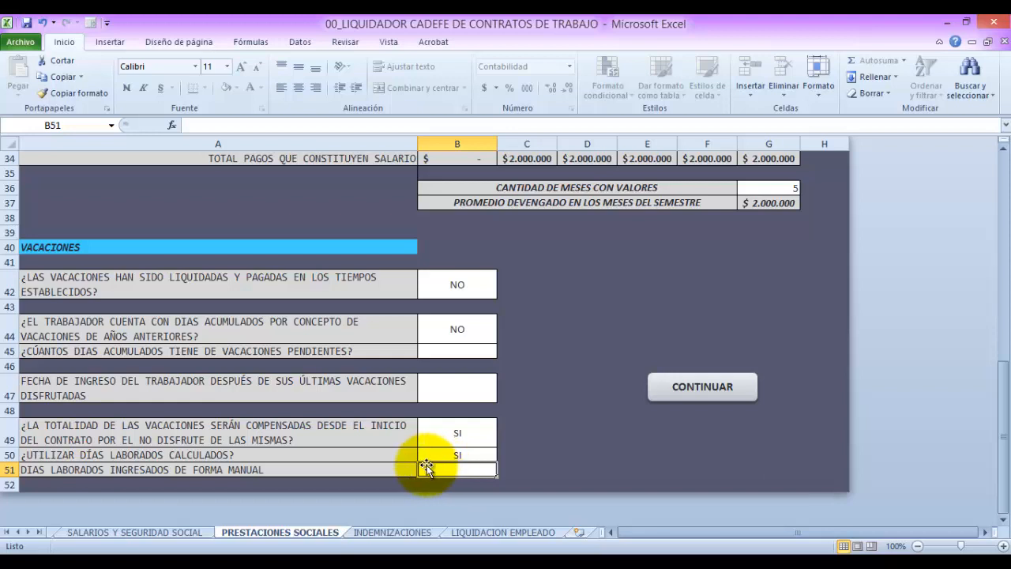
In the LIQUIDACION EMPLEADO sheet, check the VACACIONES block's settlement start date, accumulated days from previous periods and days of the settled period.
left_click(478, 533)
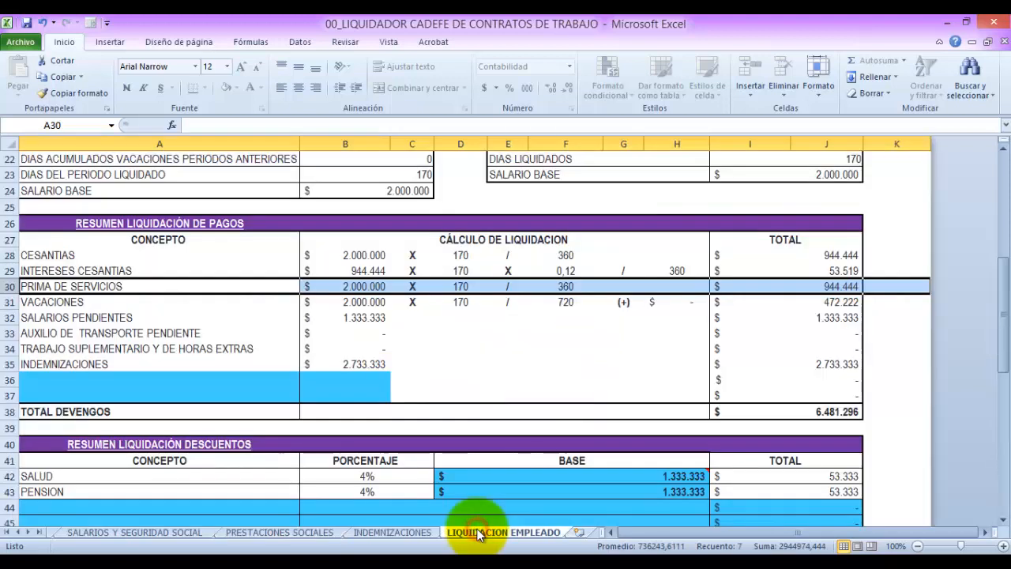
scroll(501, 442, "up", 1)
scroll(501, 442, "up", 1)
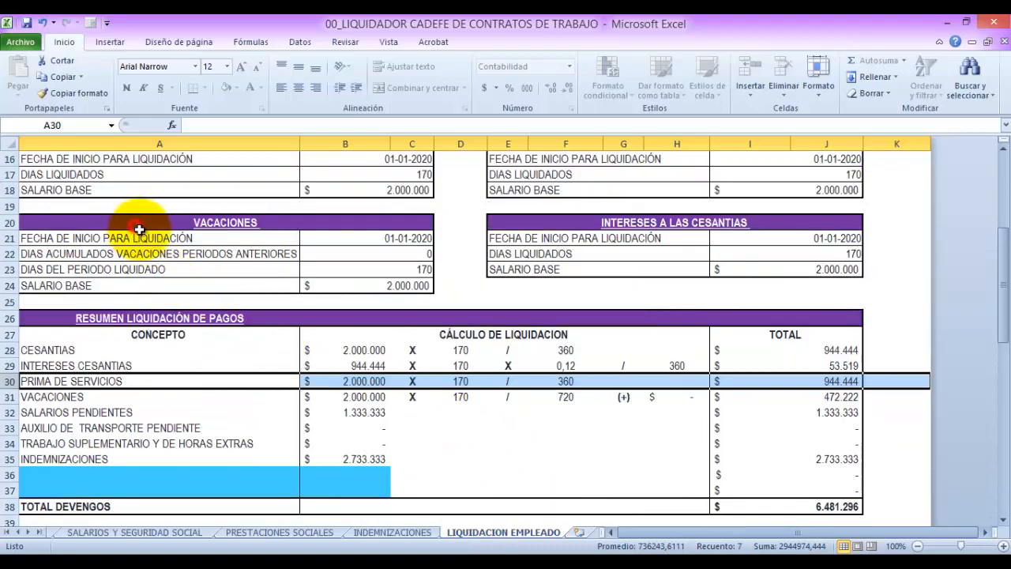
mouse_move(134, 234)
left_mouse_down()
mouse_move(271, 267)
mouse_move(164, 237)
mouse_move(148, 245)
left_mouse_up()
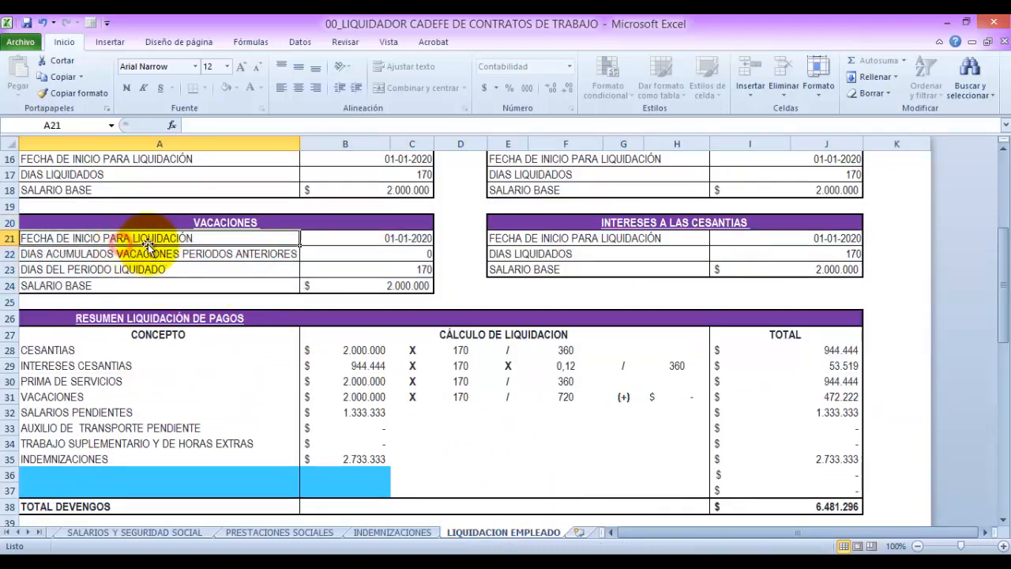
left_click(392, 238)
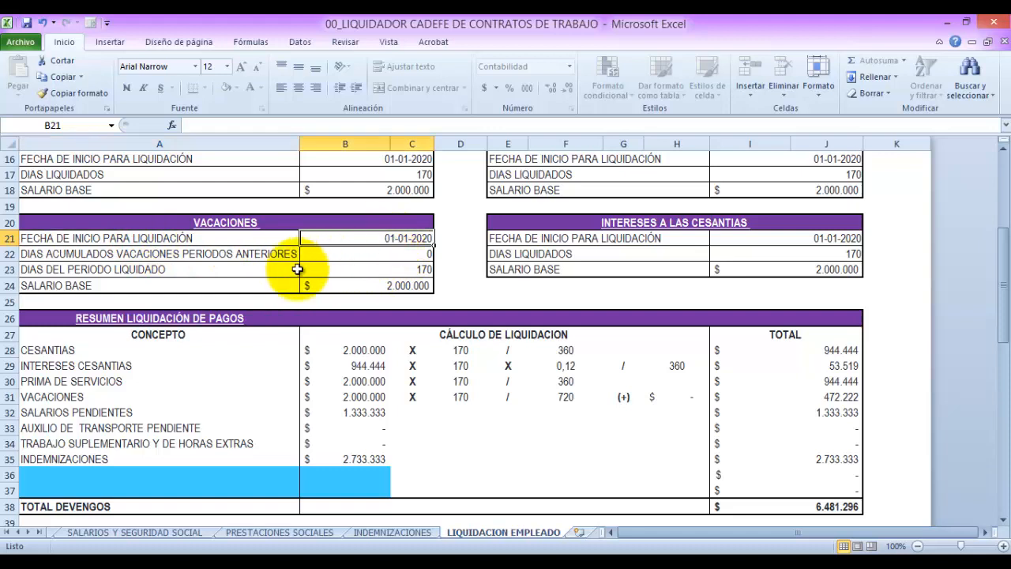
left_click(68, 254)
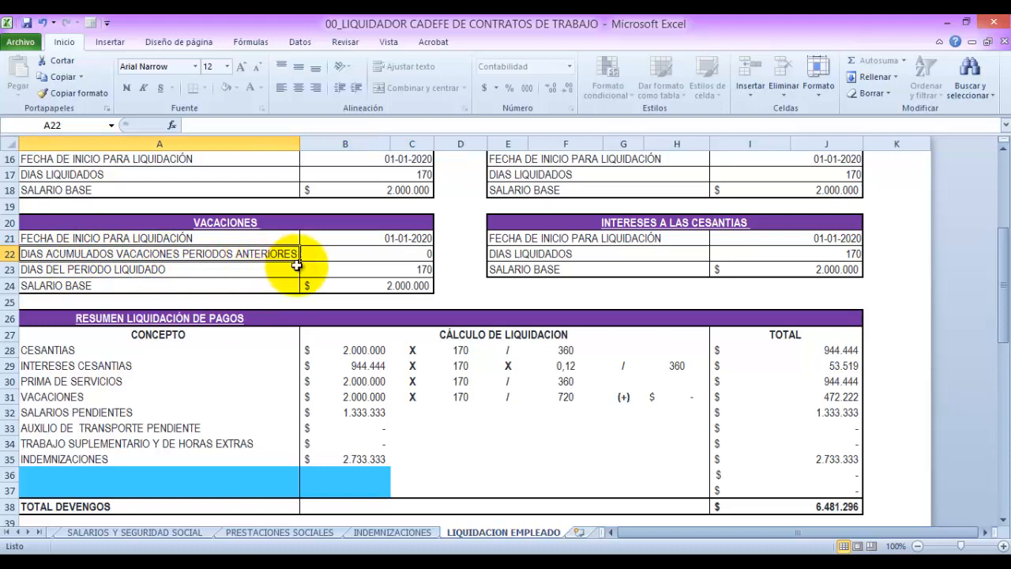
left_click(379, 255)
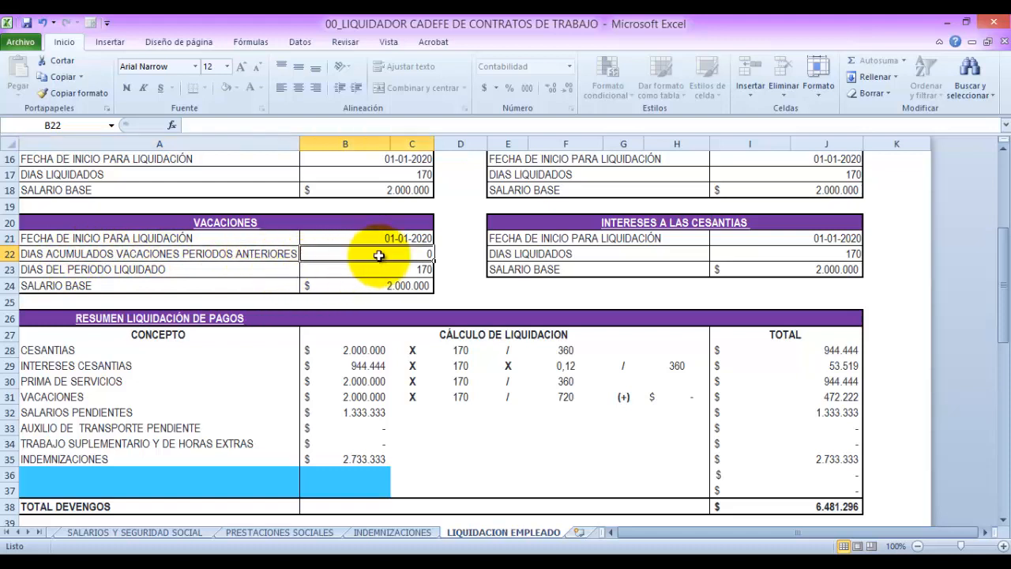
left_click(134, 271)
left_click(368, 270)
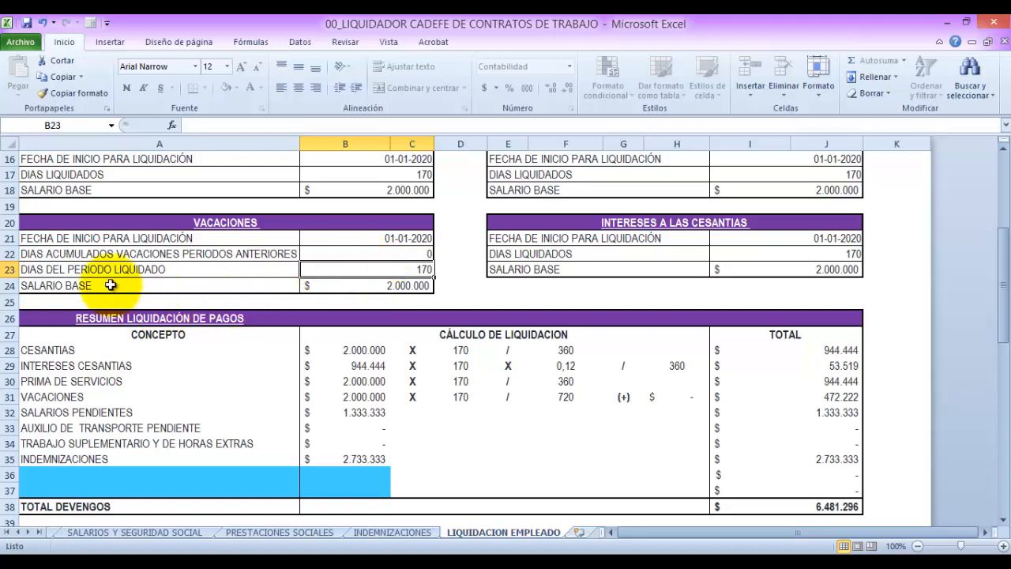
Compare the vacation base salary in B24 with the salary in F4 of the CALCULOS workbook's VACACIONES sheet.
left_click(83, 286)
left_click(373, 289)
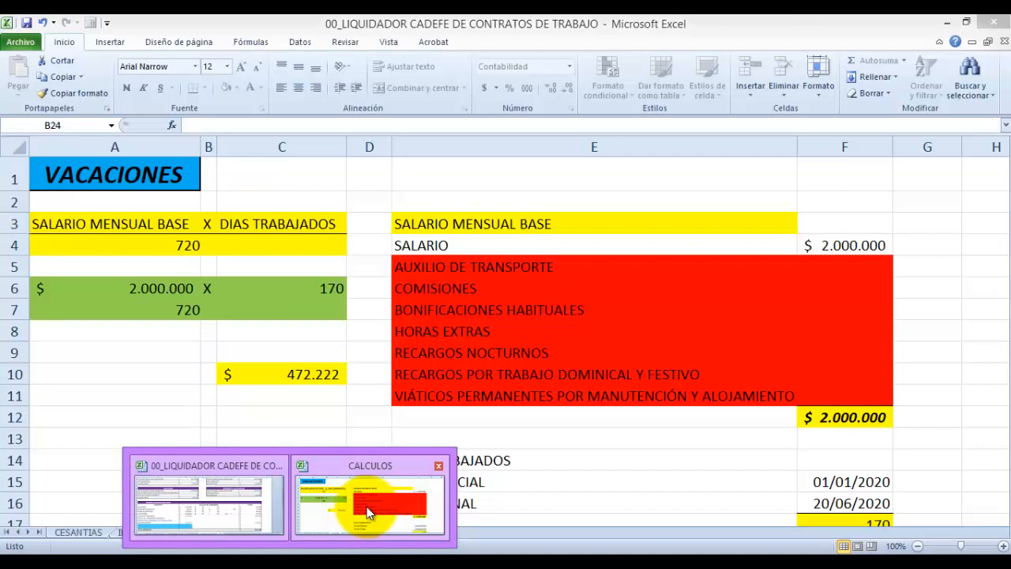
left_click(366, 518)
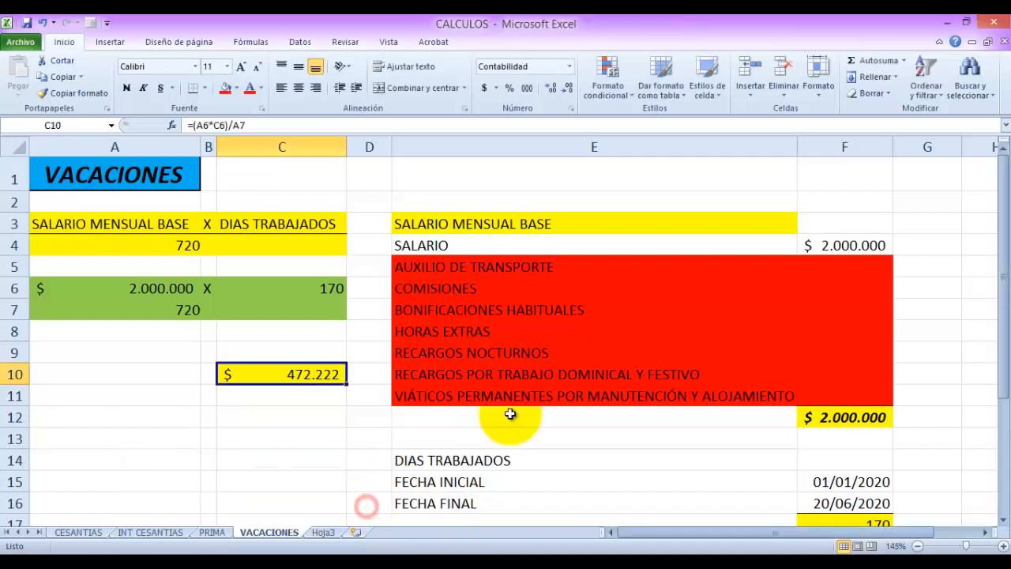
left_click(825, 246)
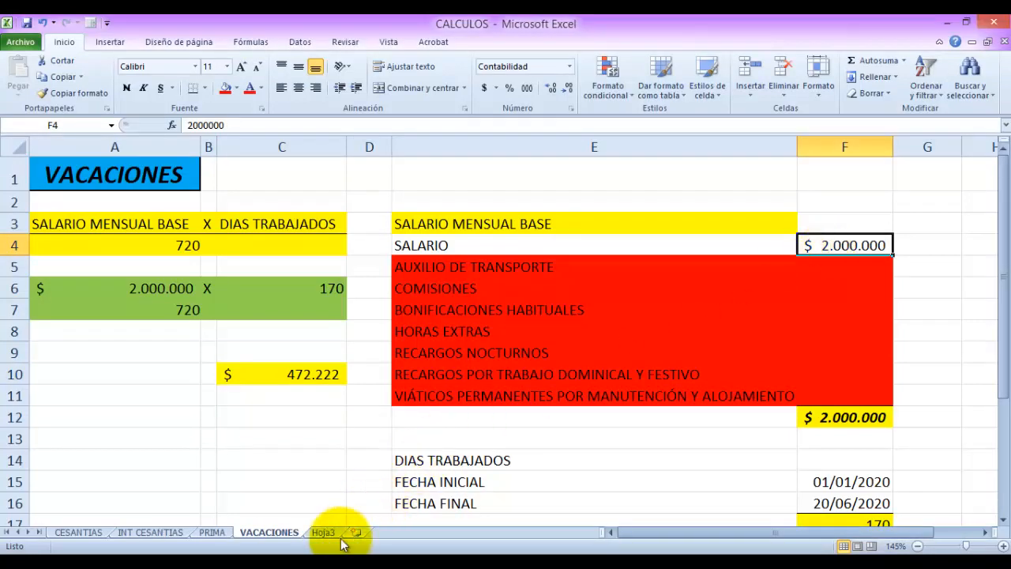
Compare the VACACIONES total in row 31 of the CADEFE workbook's payment summary with the result in C10 of the CALCULOS workbook.
left_click(304, 566)
scroll(198, 366, "down", 1)
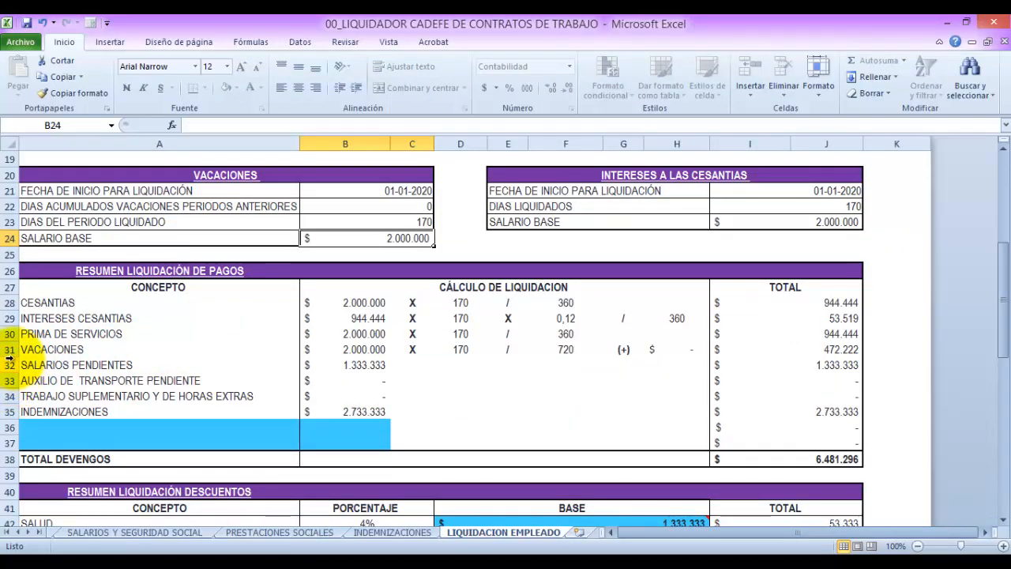
left_click(8, 350)
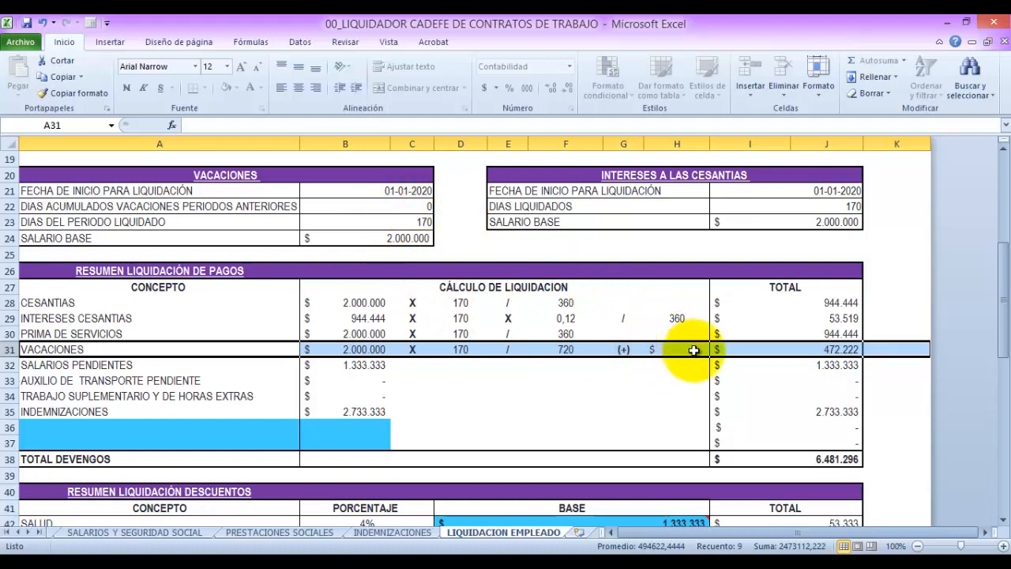
left_click(837, 350)
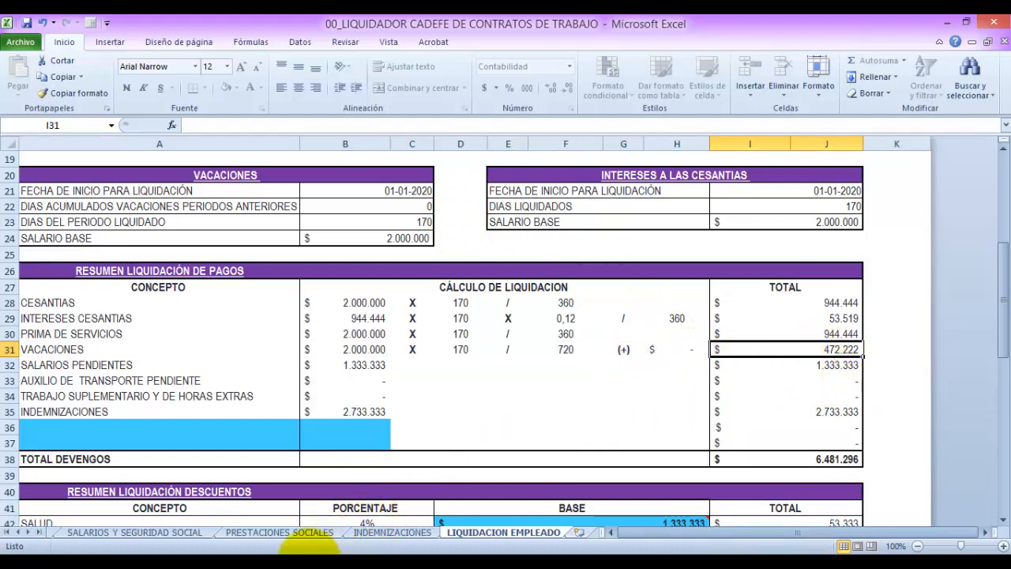
mouse_move(304, 557)
left_click(349, 517)
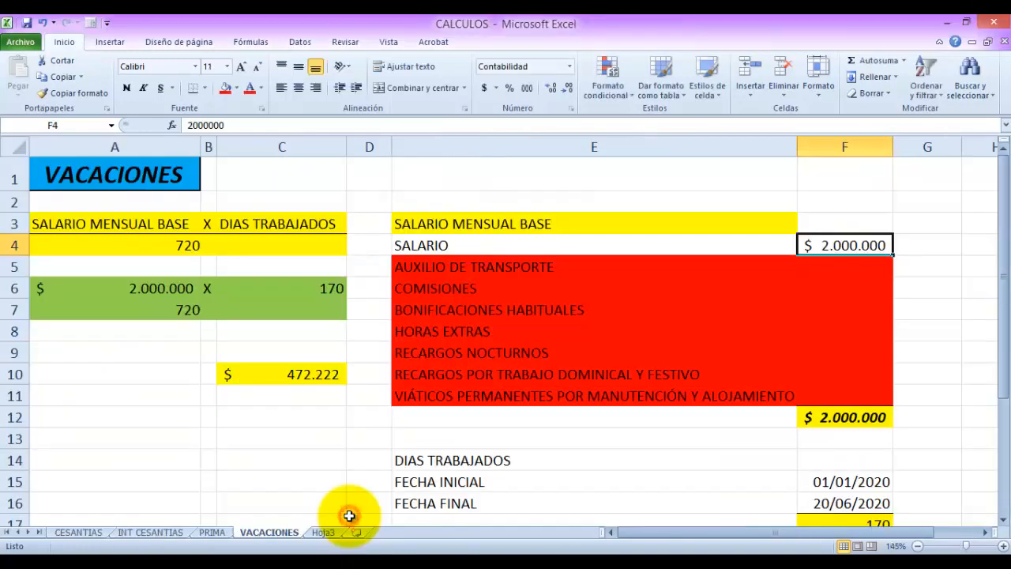
left_click(300, 374)
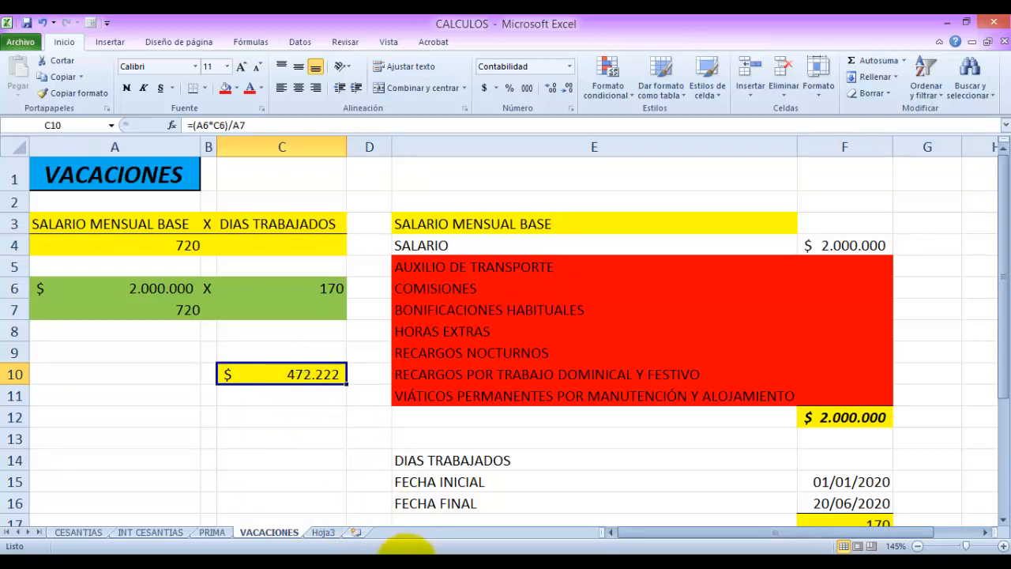
Switch to the PRESENTACIÓN slides in PowerPoint and review them from PRESTACIONES SOCIALES through to the closing INDEMNIZACIONES slide.
left_click(340, 545)
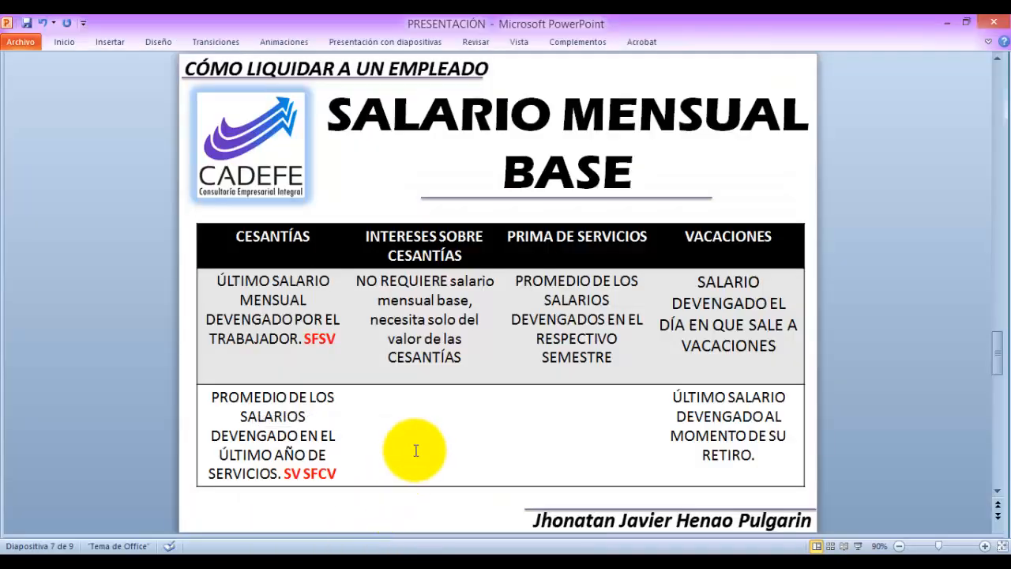
scroll(415, 450, "up", 8)
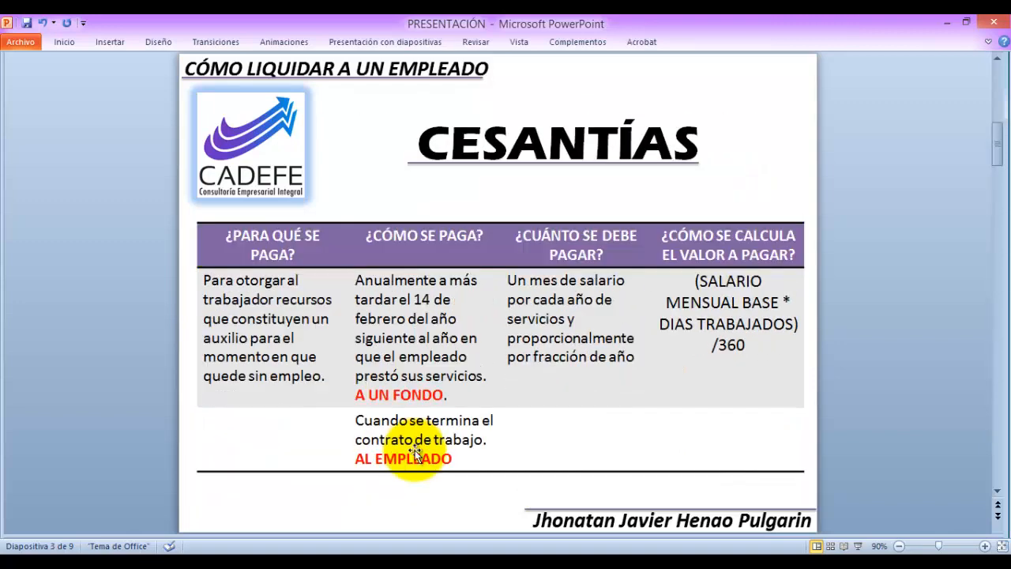
scroll(415, 450, "up", 1)
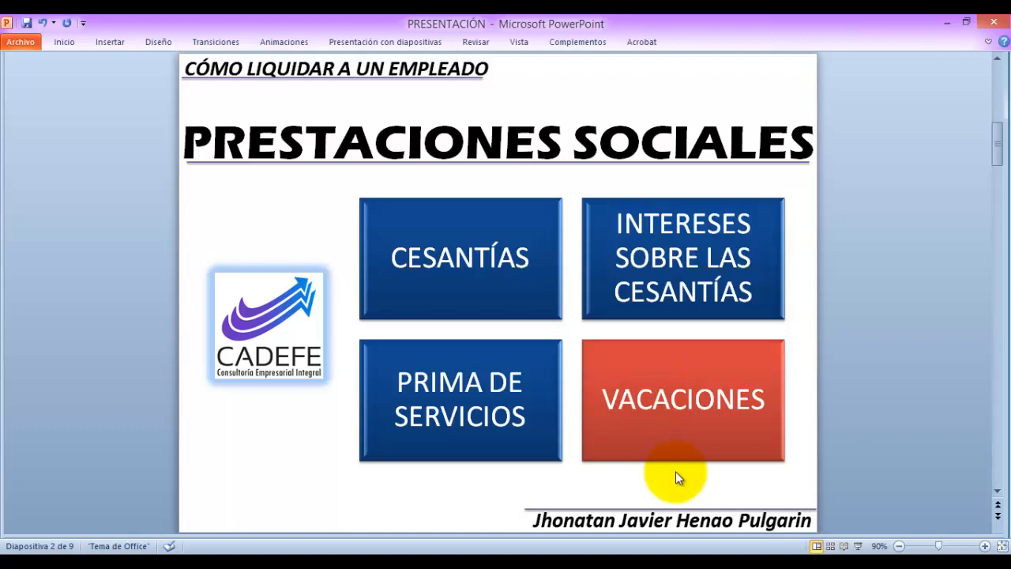
scroll(675, 471, "down", 2)
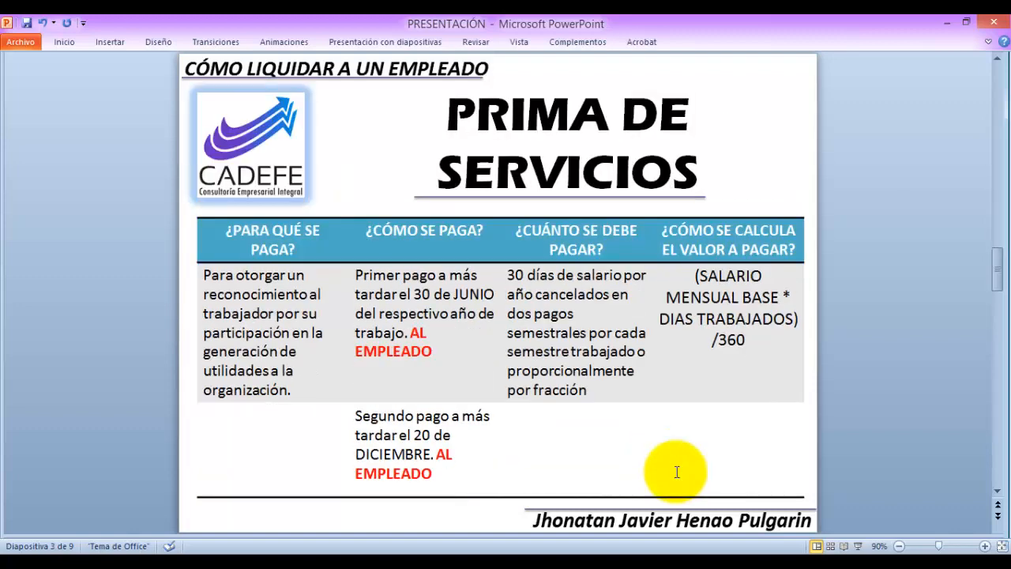
scroll(676, 471, "down", 5)
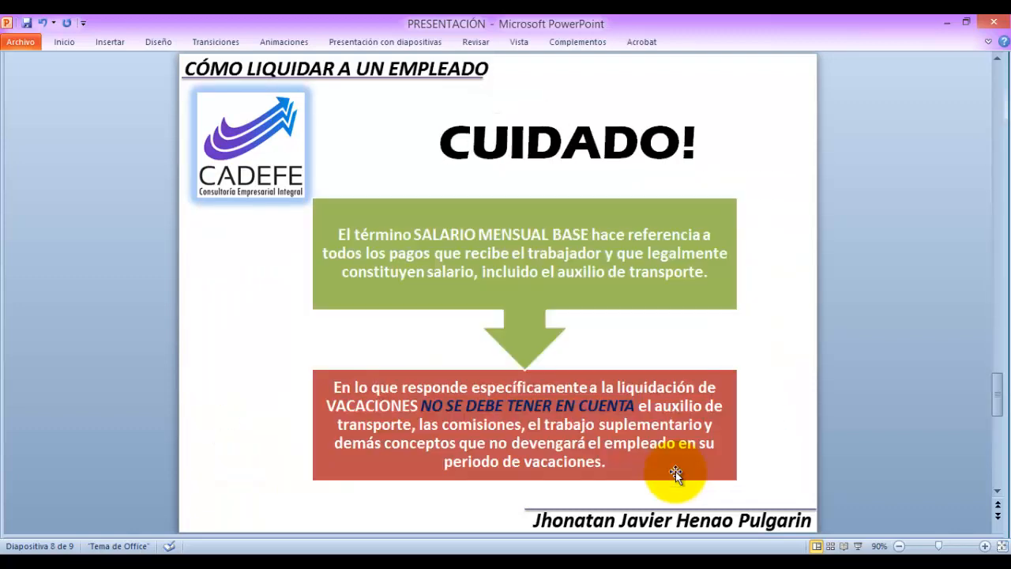
scroll(675, 471, "down", 1)
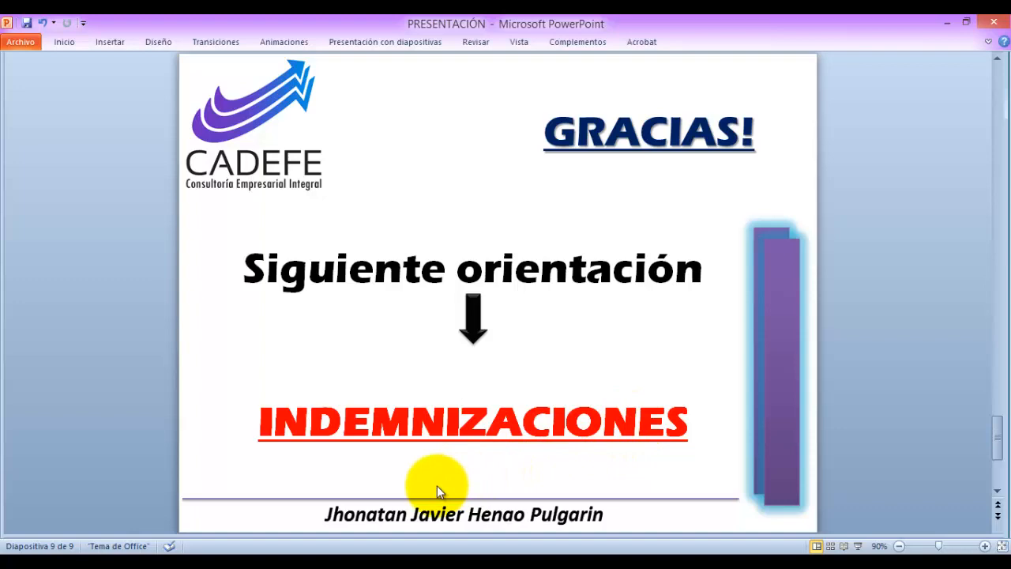
Return to the CADEFE contract settlement workbook in Excel and review the employee and contract data in the INFO GENERAL sheet.
mouse_move(303, 552)
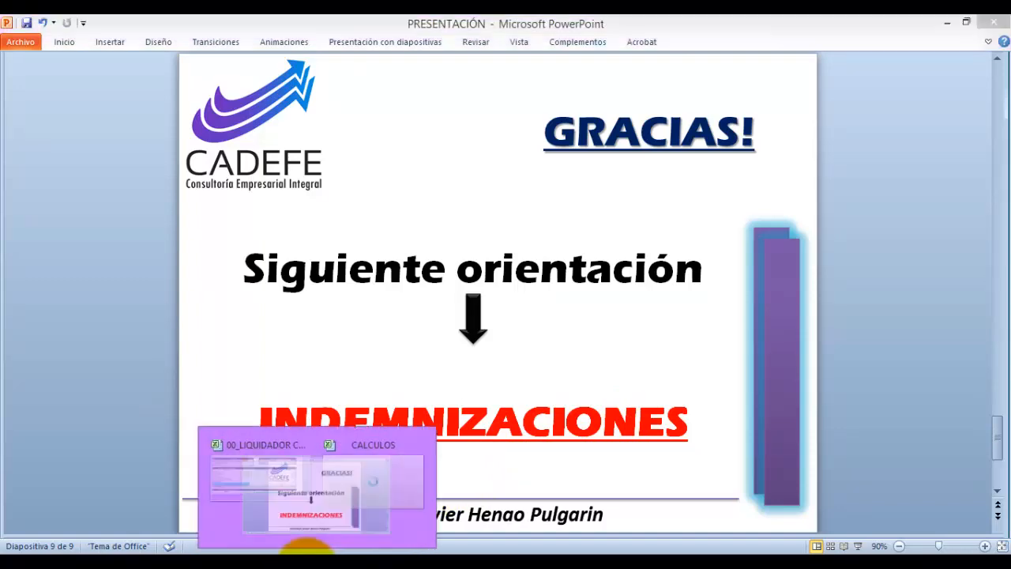
left_click(209, 505)
left_click(8, 531)
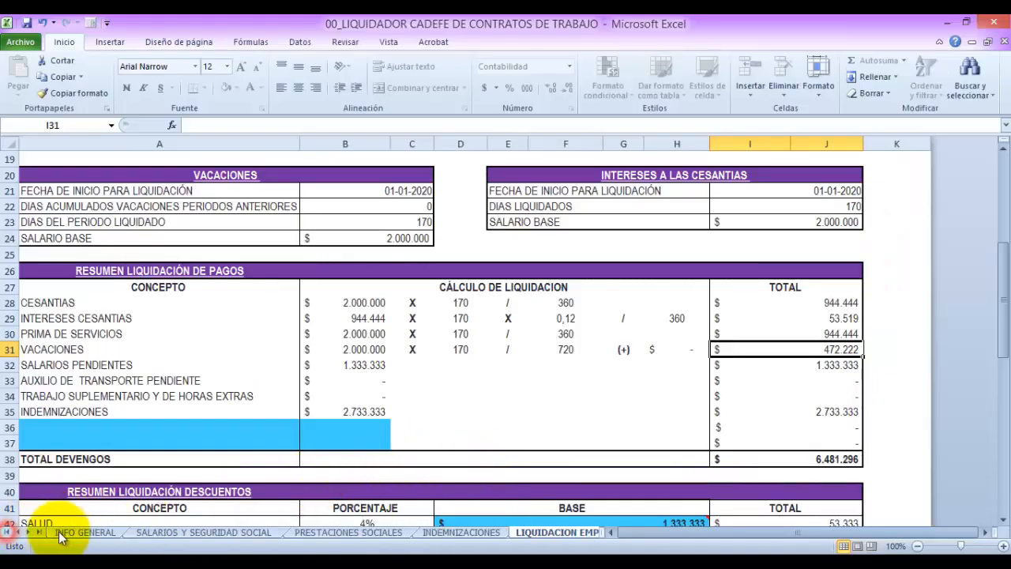
left_click(71, 532)
left_click(276, 336)
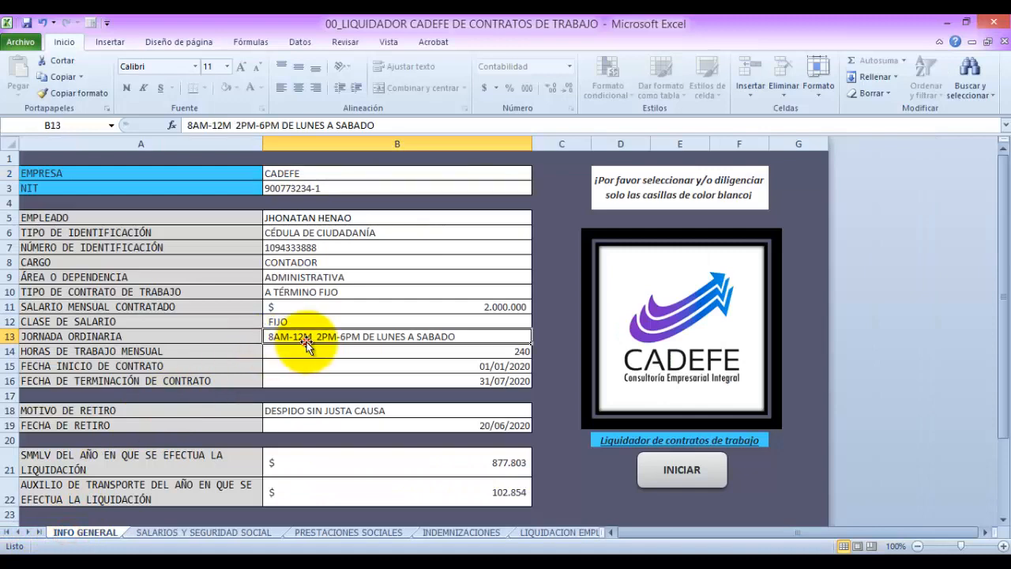
Review the SALARIOS Y SEGURIDAD SOCIAL sheet down to the variable salary determination table.
key("ctrl+Page_Down")
scroll(316, 482, "down", 2)
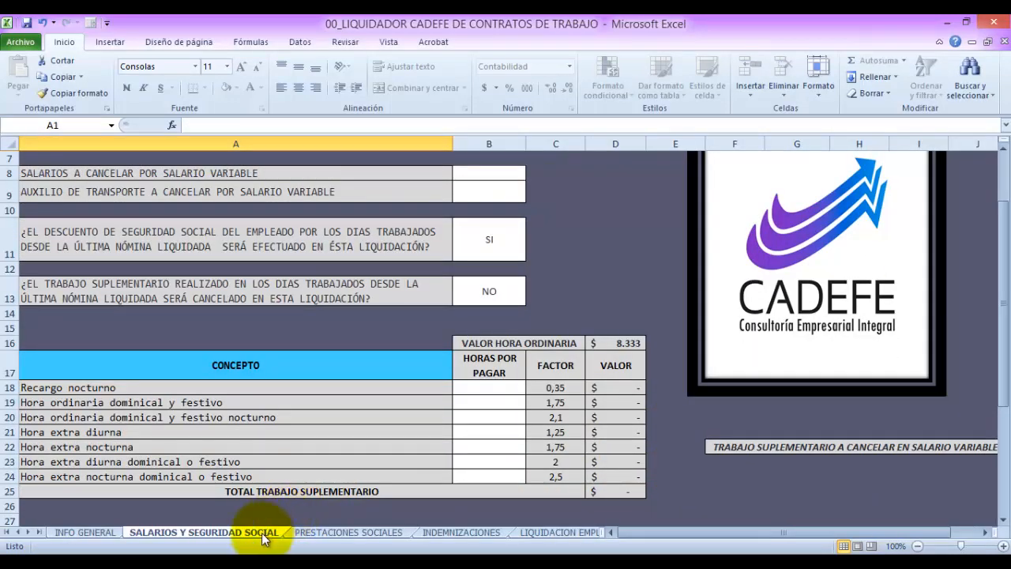
scroll(332, 514, "down", 2)
scroll(416, 481, "down", 4)
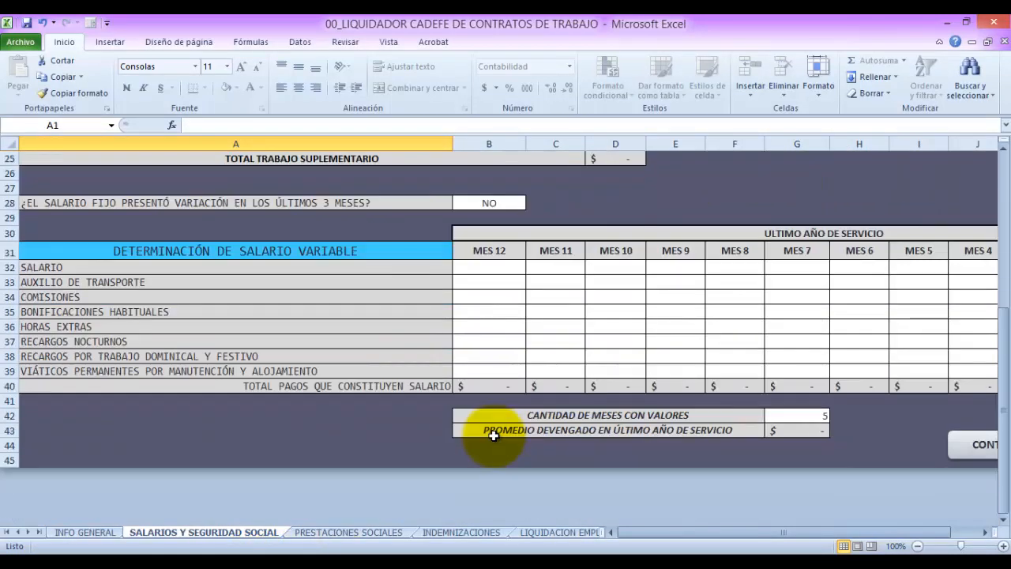
Continue to the PRESTACIONES SOCIALES sheet and review its cesantías, interest, prima de servicios and vacation sections.
left_click(957, 455)
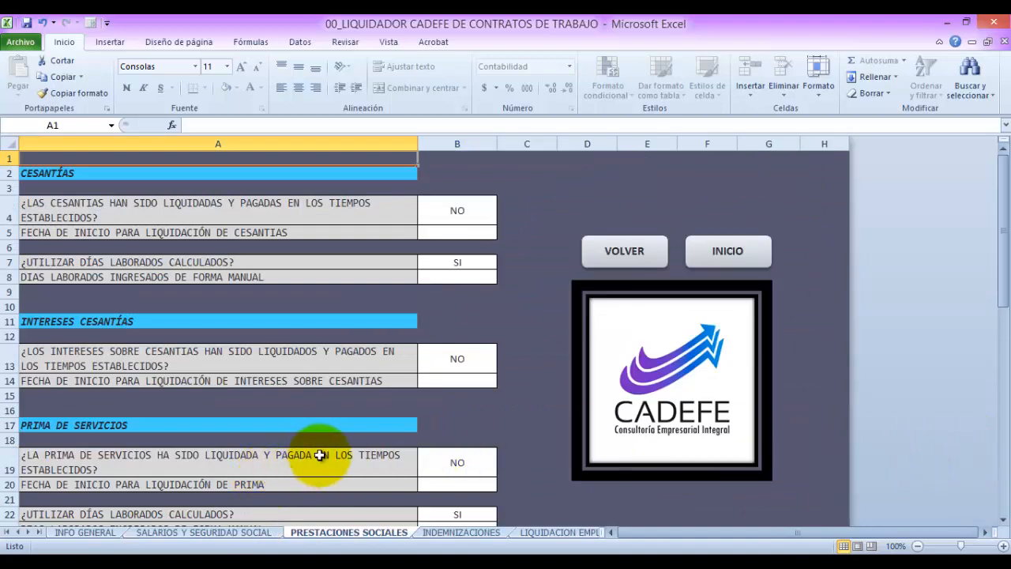
scroll(364, 442, "down", 5)
scroll(388, 379, "up", 5)
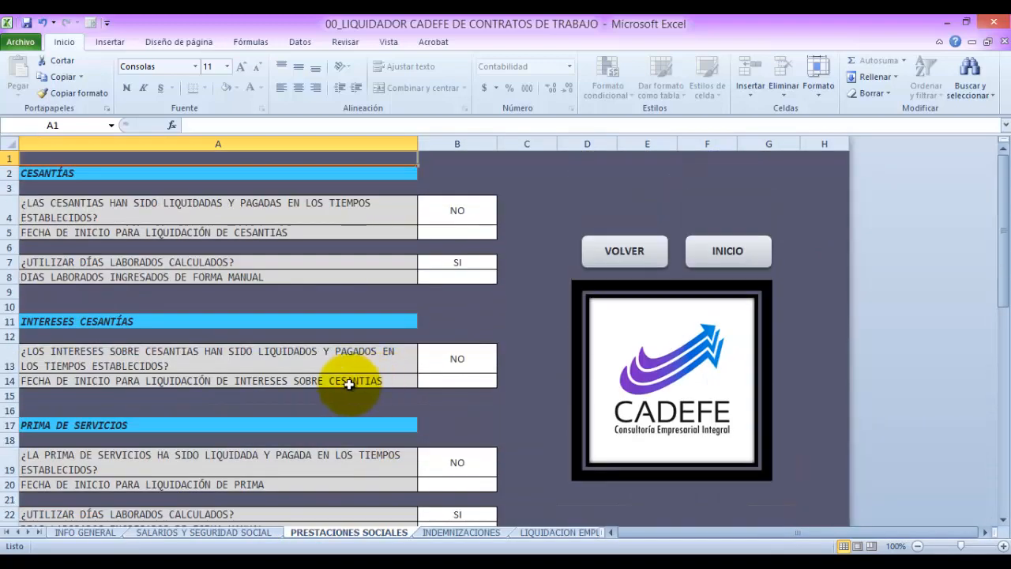
left_click_drag(172, 209, 456, 382)
scroll(456, 383, "down", 3)
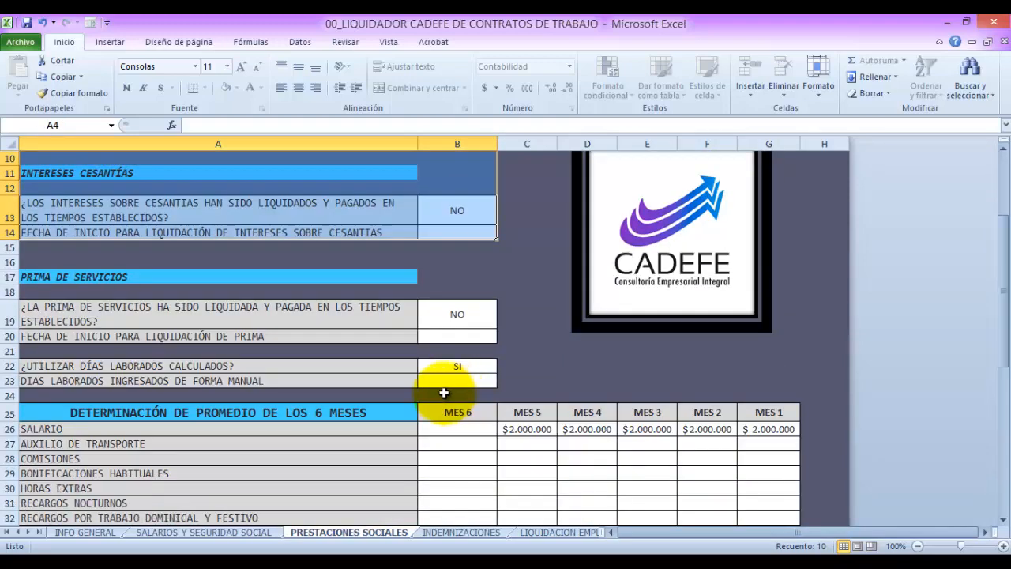
left_click_drag(150, 281, 436, 420)
scroll(439, 418, "down", 2)
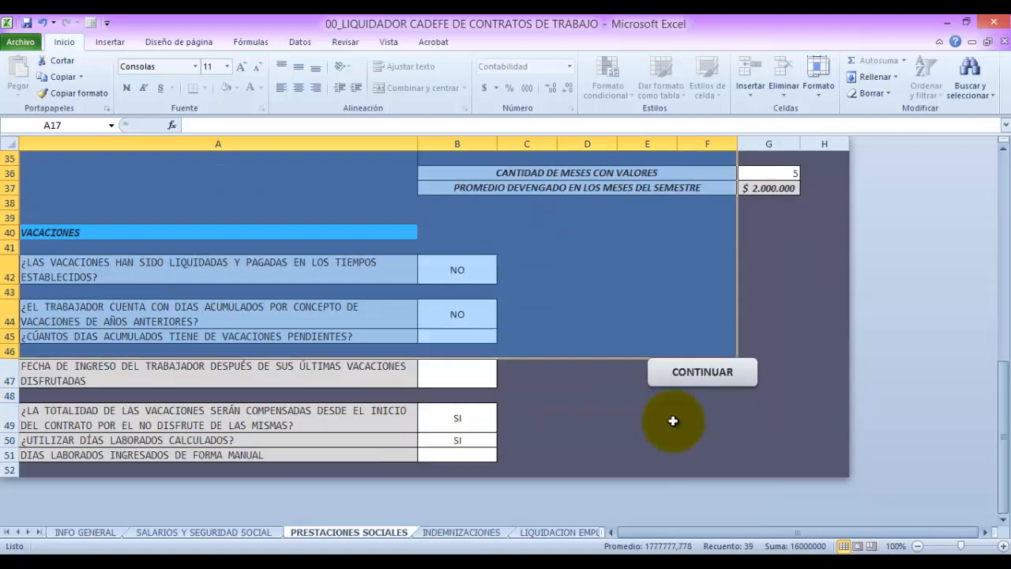
Continue to the INDEMNIZACIONES sheet and examine its legal severance sections for fixed-term, indefinite and work-or-labour contracts.
left_click(723, 376)
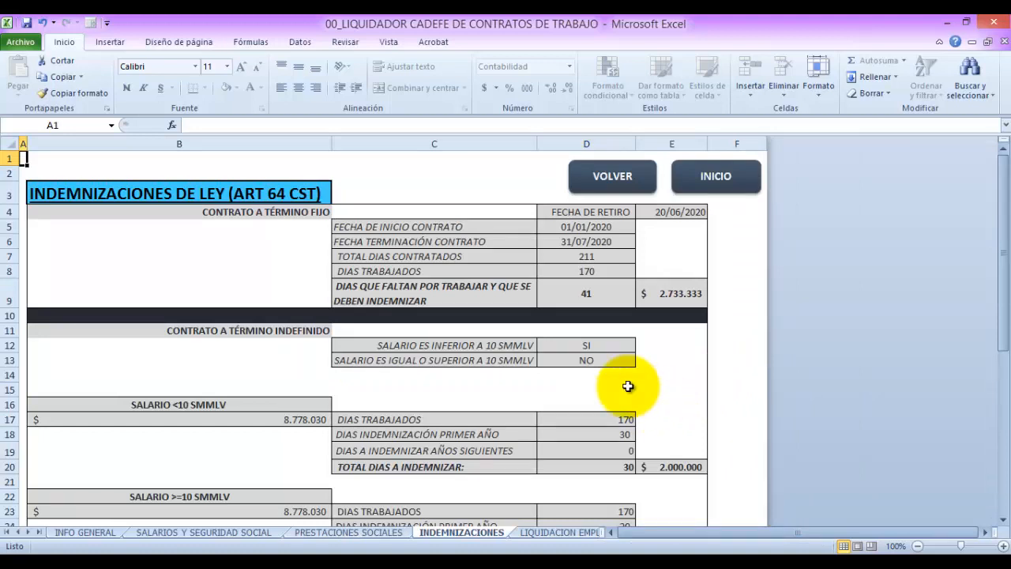
left_click(86, 191)
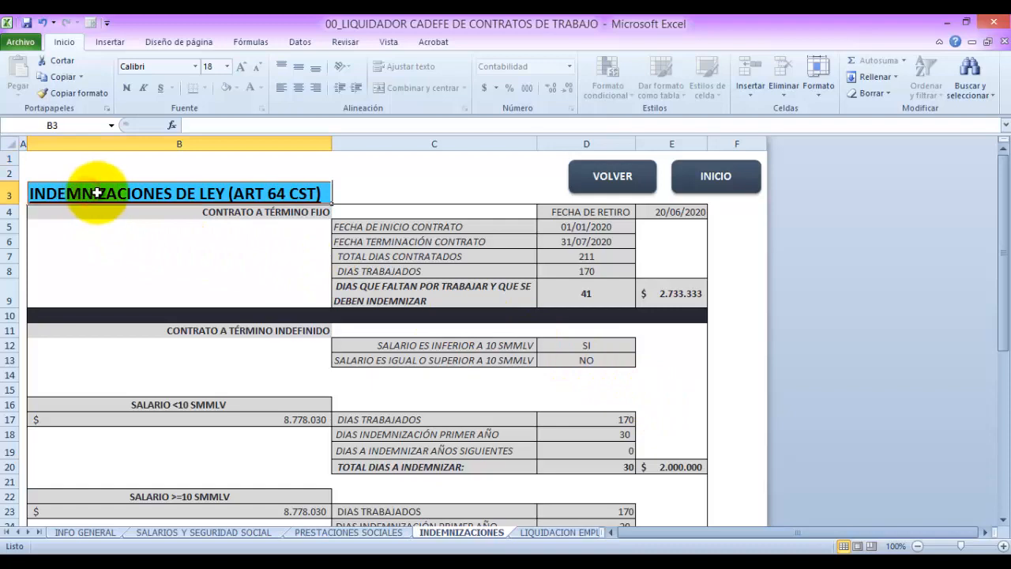
scroll(140, 244, "down", 1)
scroll(141, 244, "down", 5)
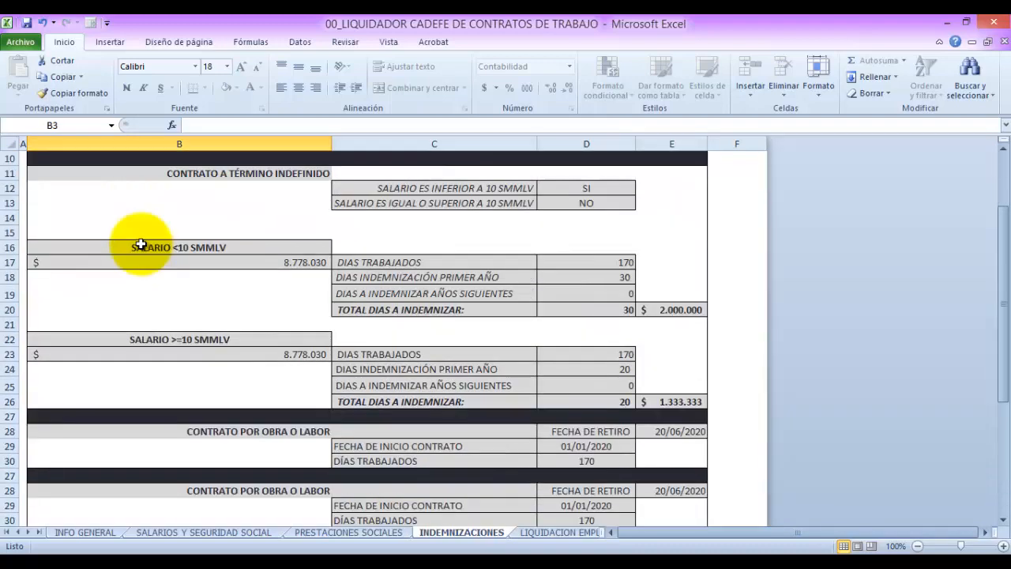
scroll(141, 244, "up", 6)
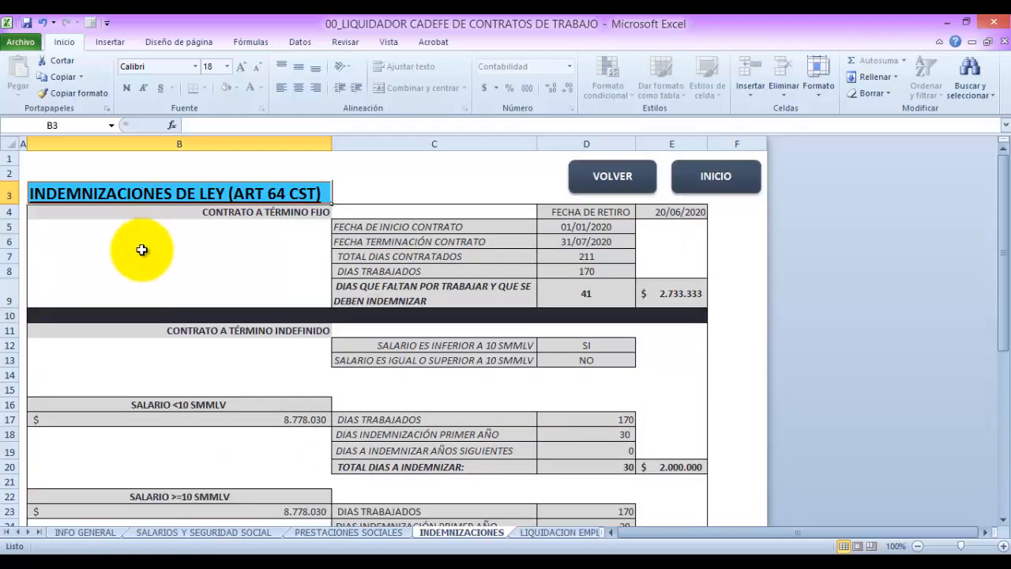
scroll(141, 265, "down", 3)
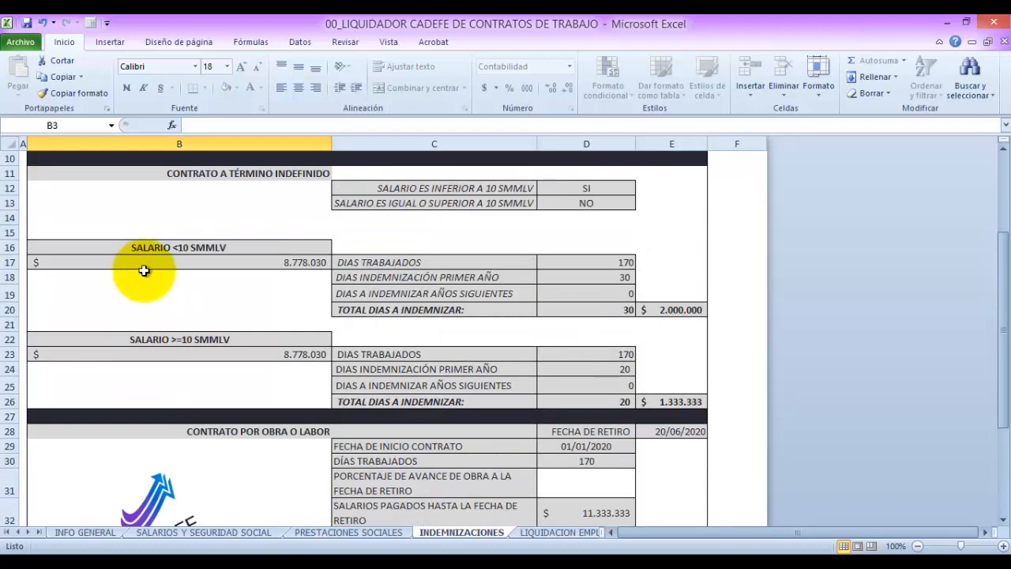
Go over the INDEMNIZACIONES sheet again, from the fixed-term contract block down to the end of the work-or-labour contract section.
scroll(327, 260, "up", 3)
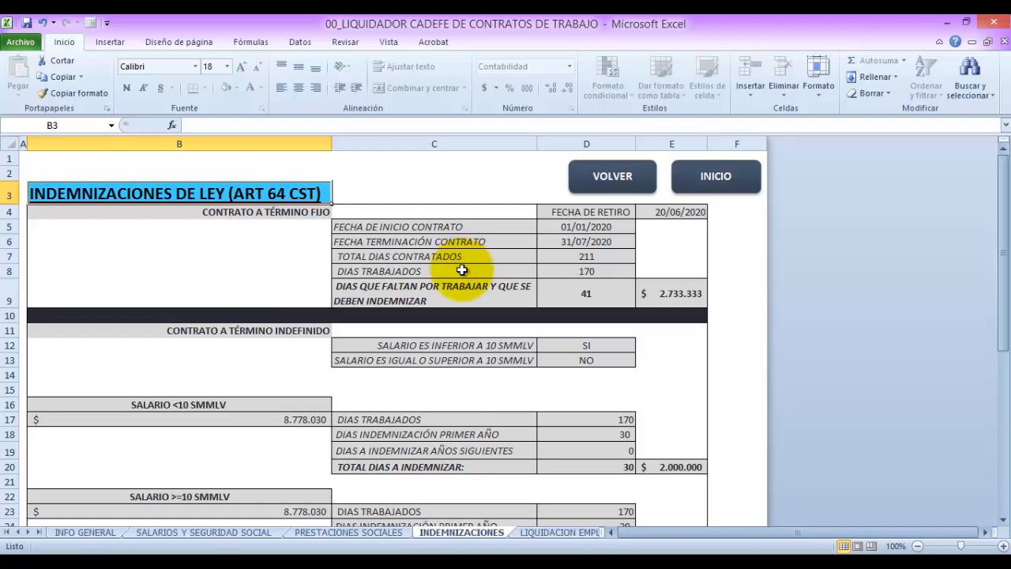
scroll(461, 271, "down", 2)
scroll(462, 277, "down", 3)
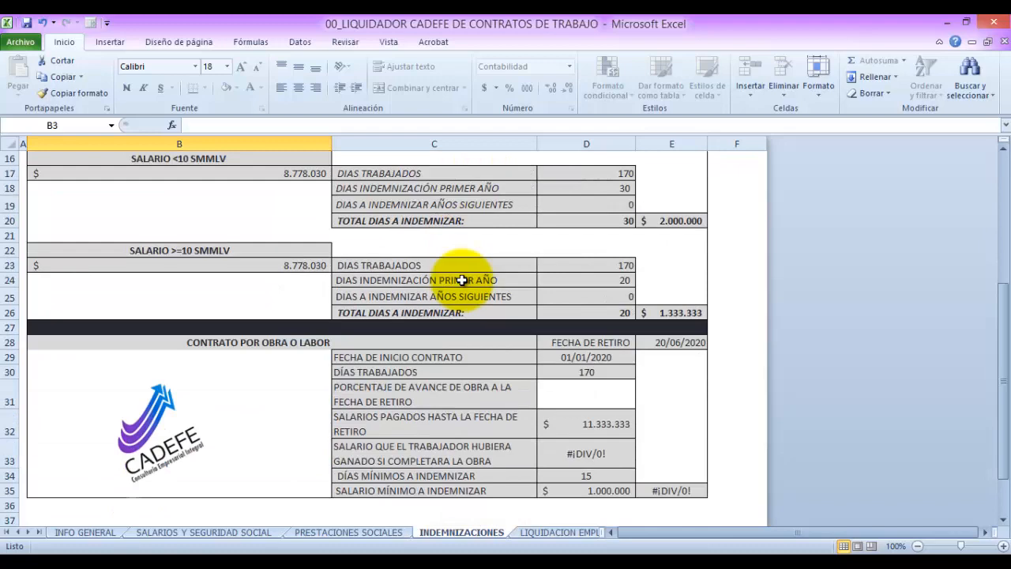
scroll(462, 280, "up", 5)
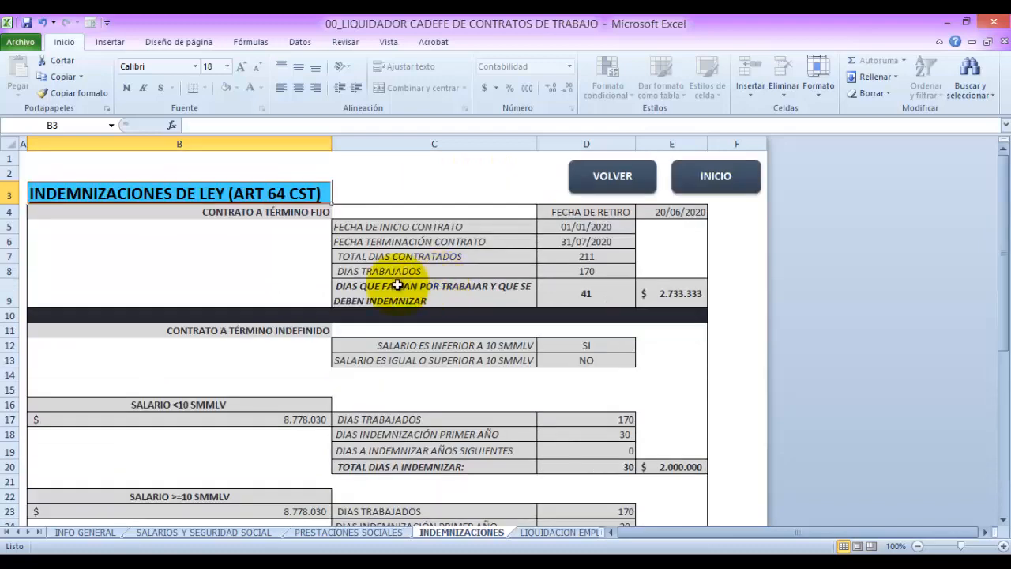
scroll(249, 266, "down", 6)
scroll(250, 267, "down", 3)
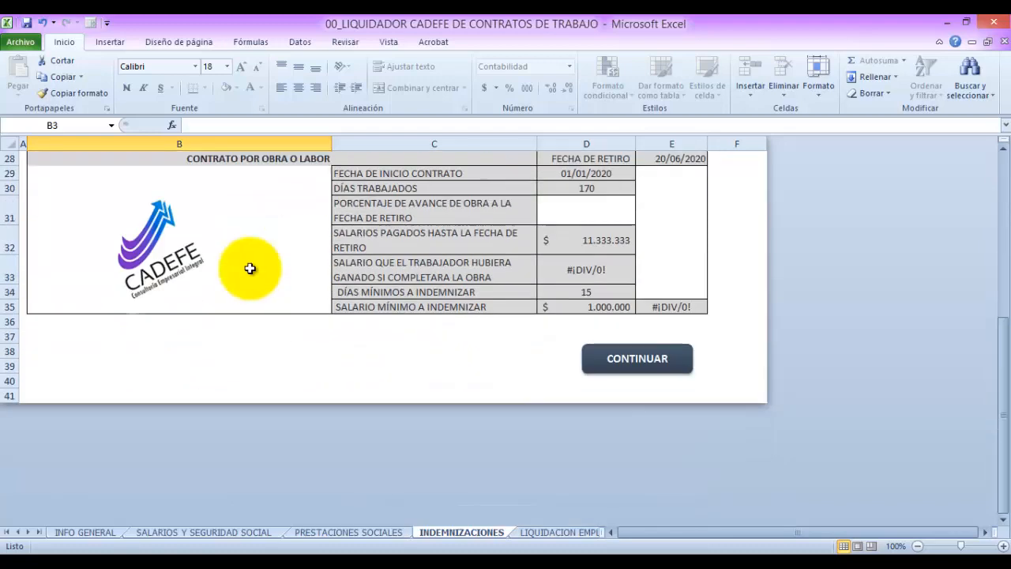
scroll(249, 266, "up", 6)
Open the LIQUIDACION EMPLEADO sheet and highlight the settlement form from the employee data downward to review it.
left_click(539, 535)
left_click_drag(254, 176, 774, 432)
scroll(711, 410, "up", 14)
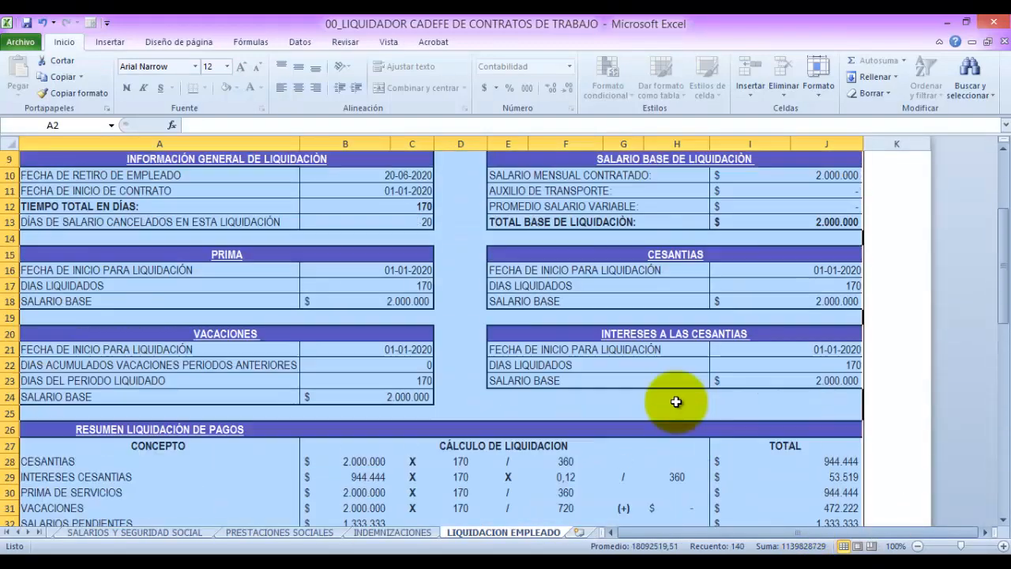
left_click(463, 330)
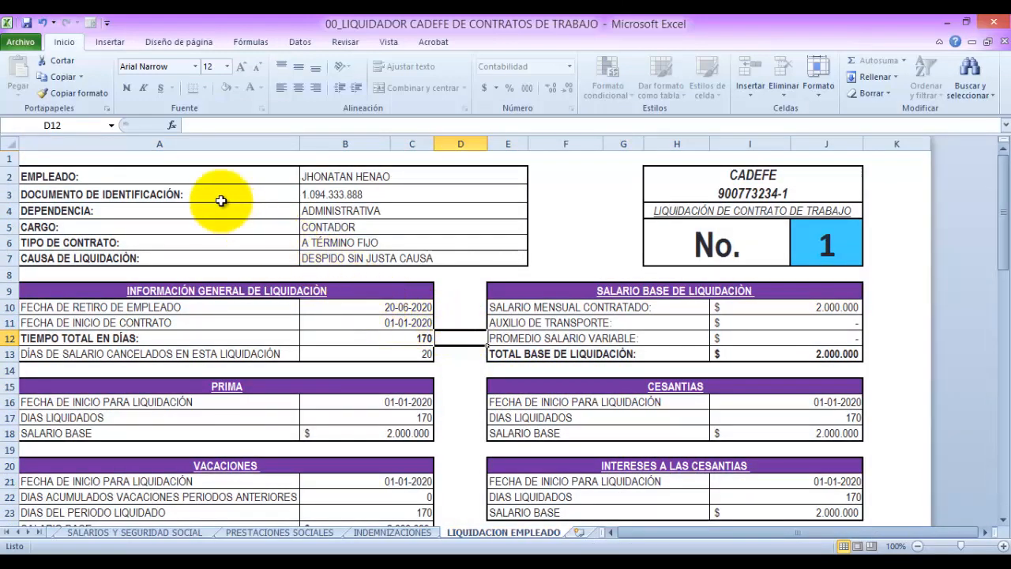
Highlight the settlement form again from the employee data through the payment and deduction summaries, and return to its header.
left_click_drag(221, 176, 718, 529)
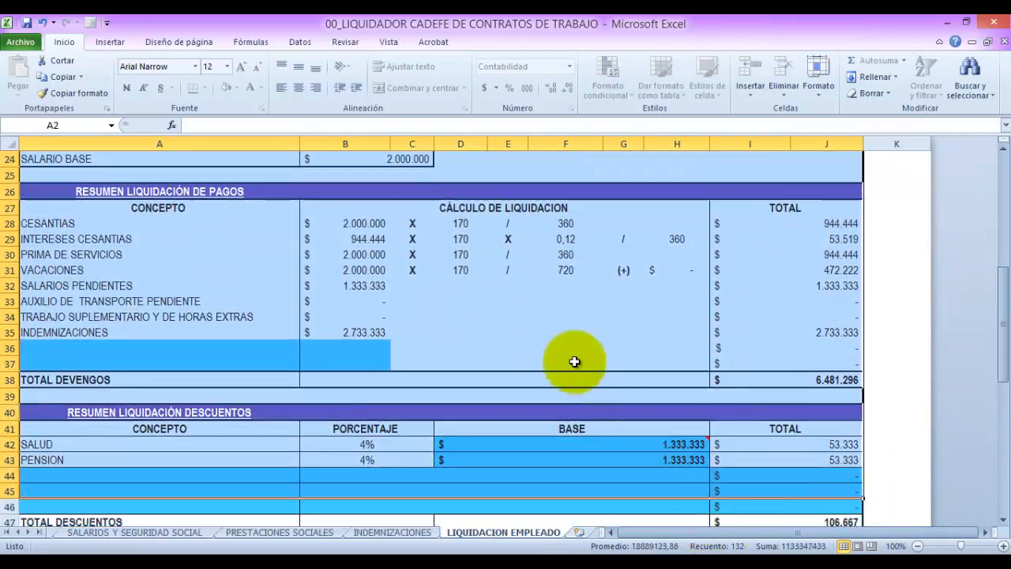
scroll(574, 363, "down", 3)
scroll(575, 362, "up", 11)
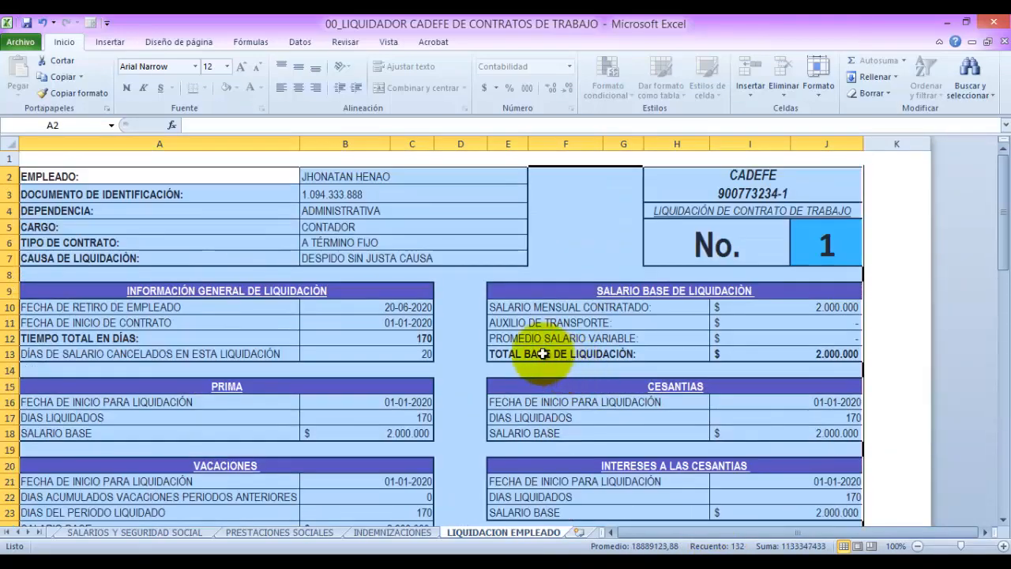
left_click(461, 273)
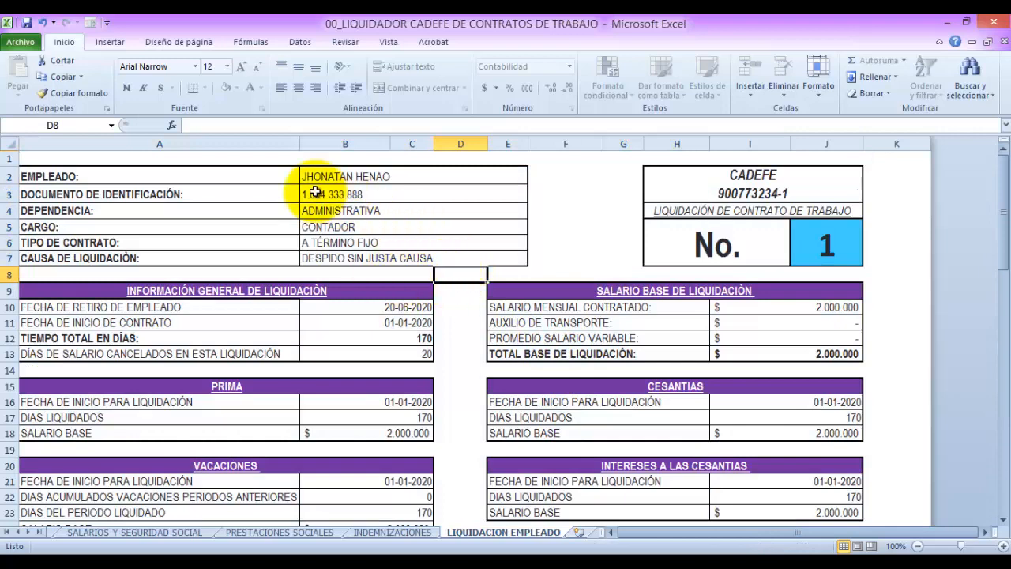
Look over the form from the employee data to the VACACIONES block and bring the workbook's first sheet tabs back into view.
left_click_drag(225, 177, 476, 437)
left_click(476, 435)
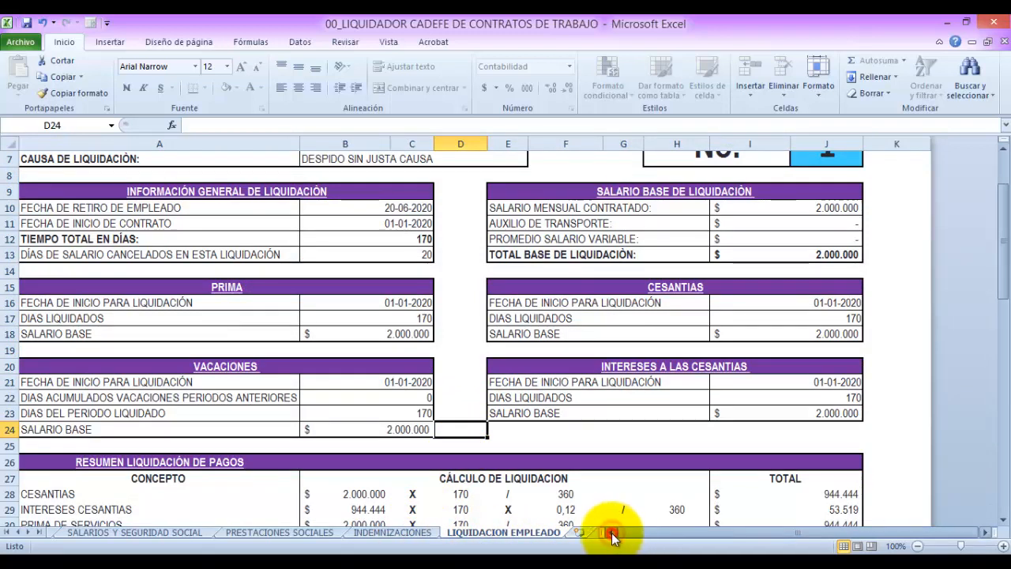
left_click(11, 533)
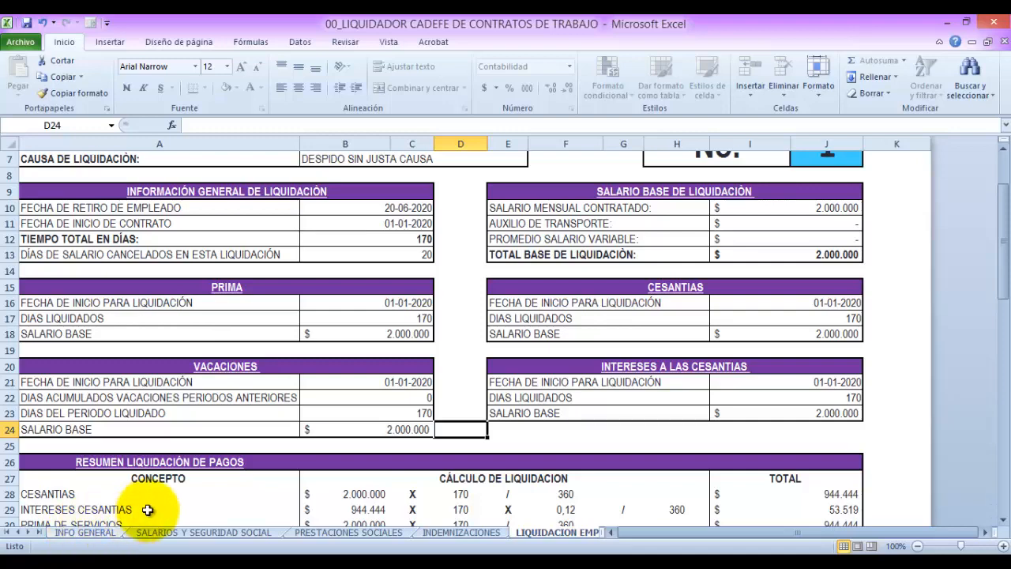
scroll(147, 494, "up", 2)
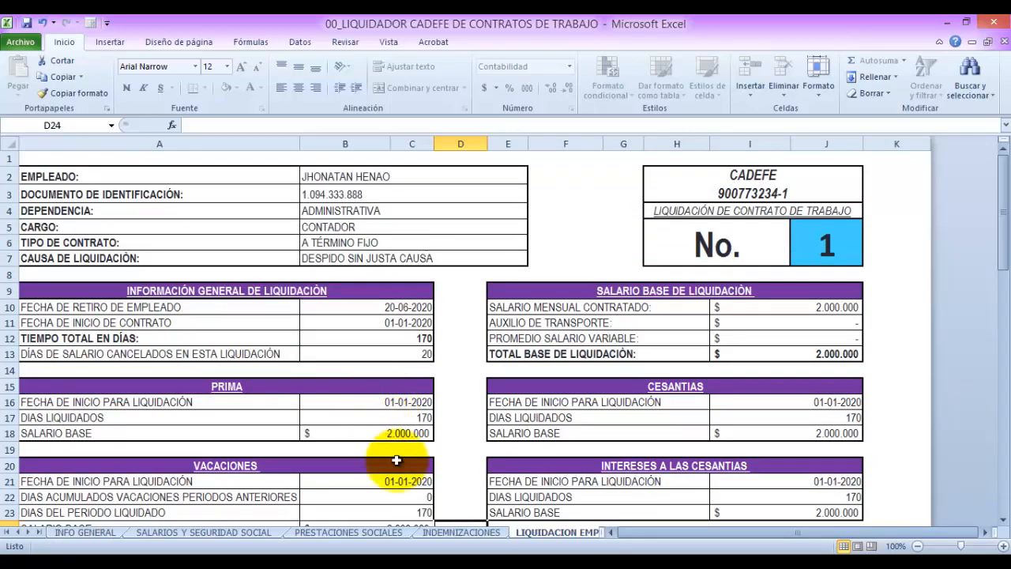
Switch to Paint to review the CASO COMPLETO case data and return to the CADEFE settlement workbook in Excel.
left_click(391, 563)
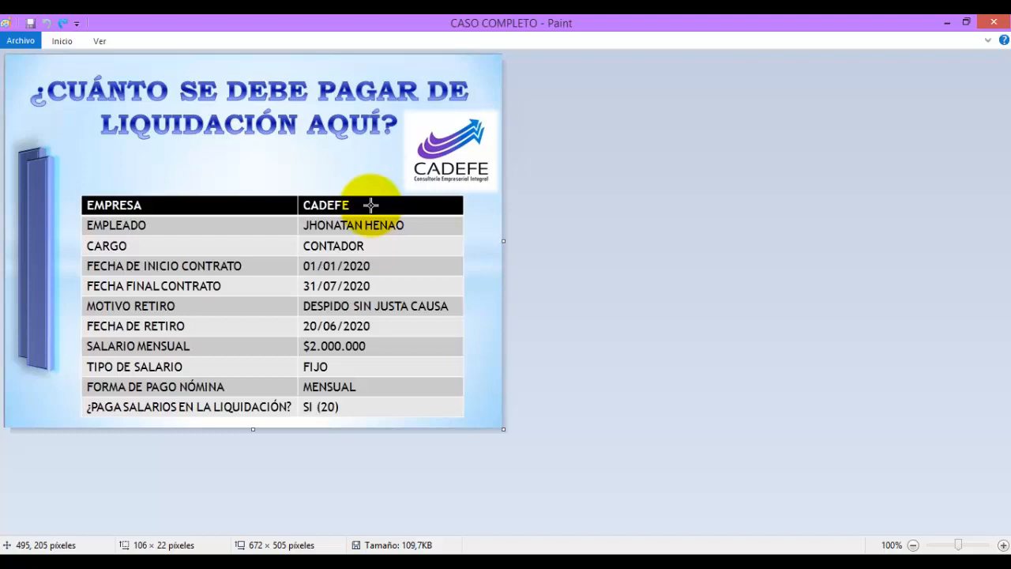
mouse_move(294, 545)
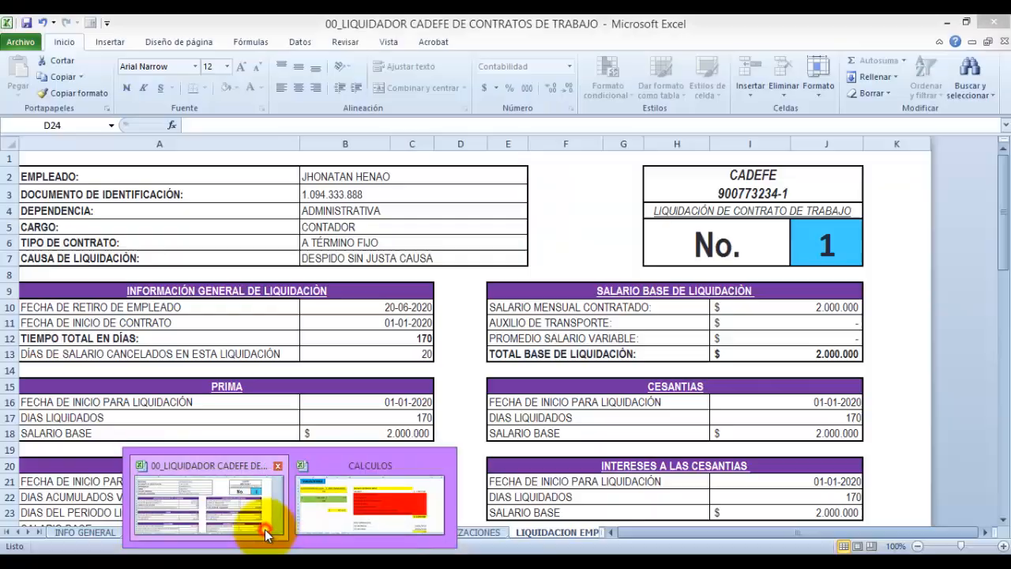
left_click(264, 523)
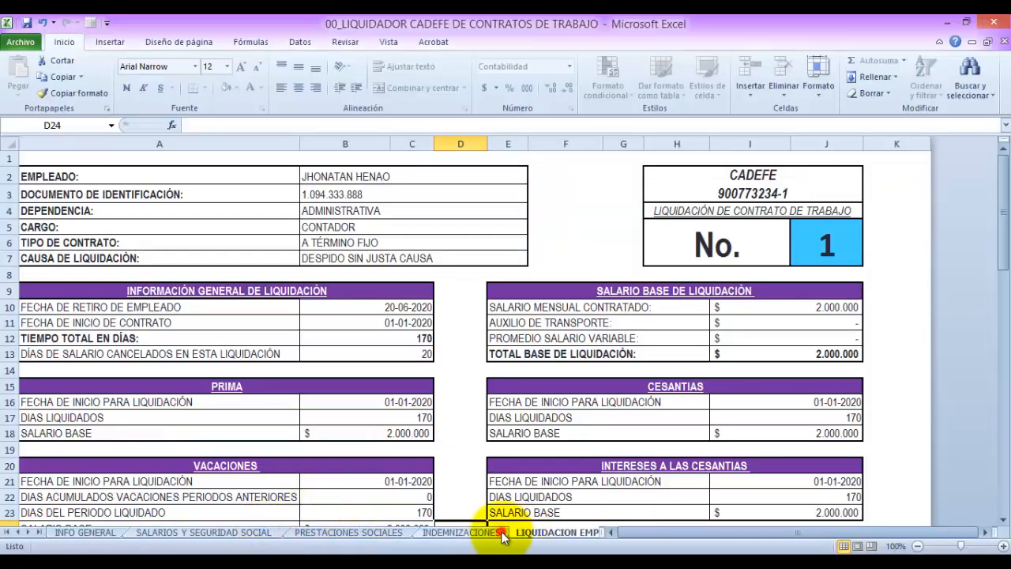
Point out the workbook's INDEMNIZACIONES and LIQUIDACION EMPLEADO sheets and switch to the closing slide of the PRESENTACIÓN file in PowerPoint.
left_click(503, 537)
left_click(527, 537)
left_click(337, 557)
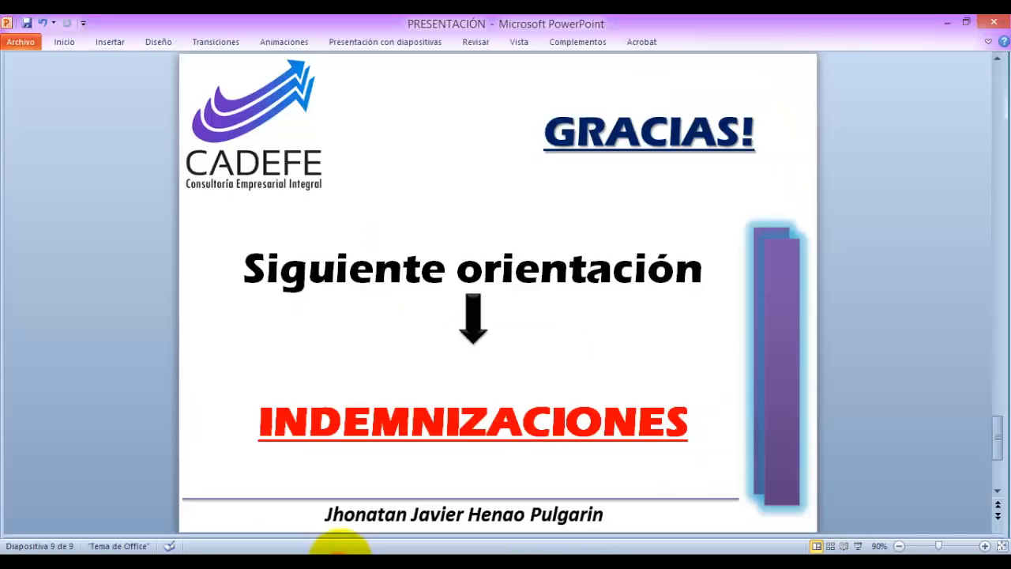